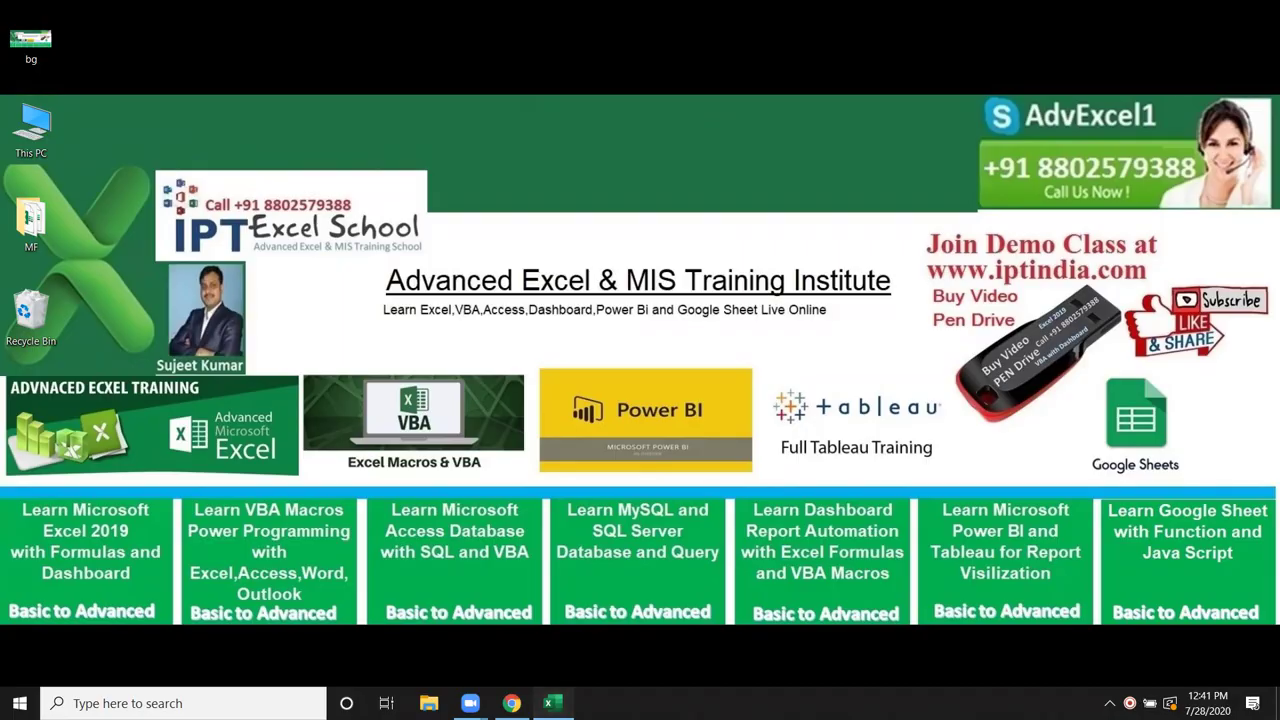
Bring the Excel workbook to the front and select the Name input cell B3.
left_click(548, 703)
left_click(140, 223)
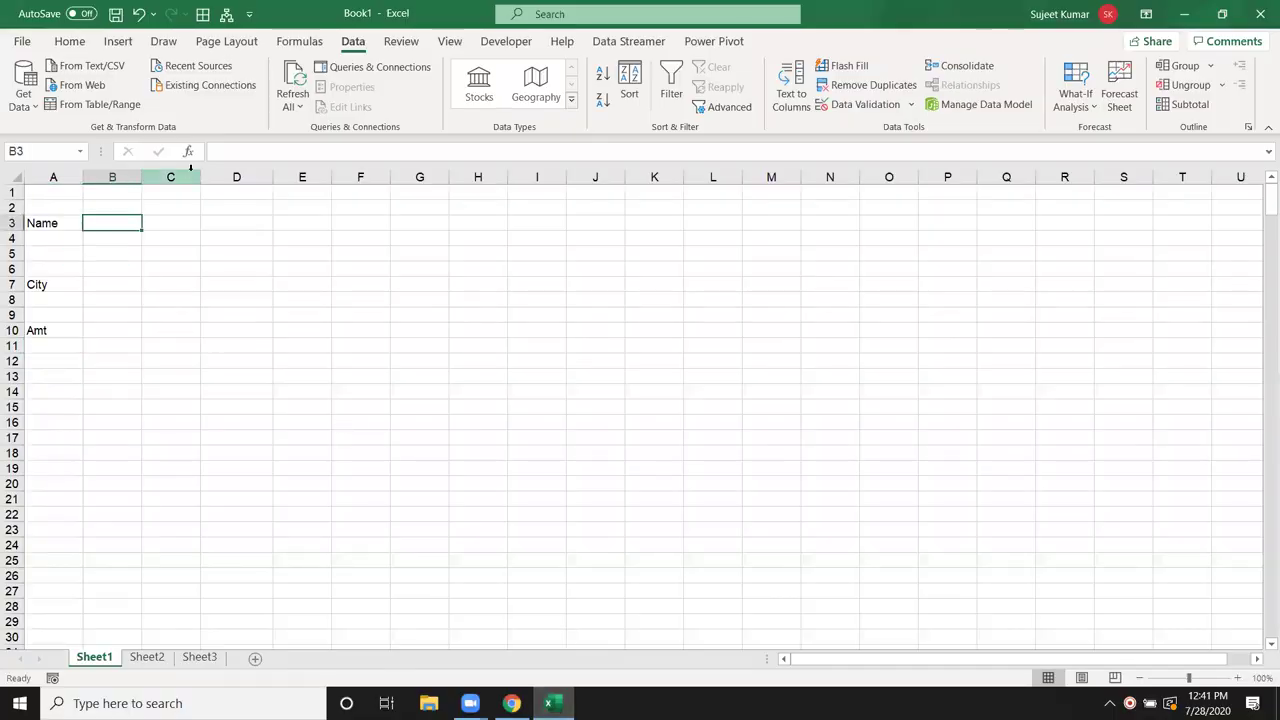
Fill input cells B3, B7 and B10 yellow and widen column B to about double.
left_click(108, 283, "ctrl")
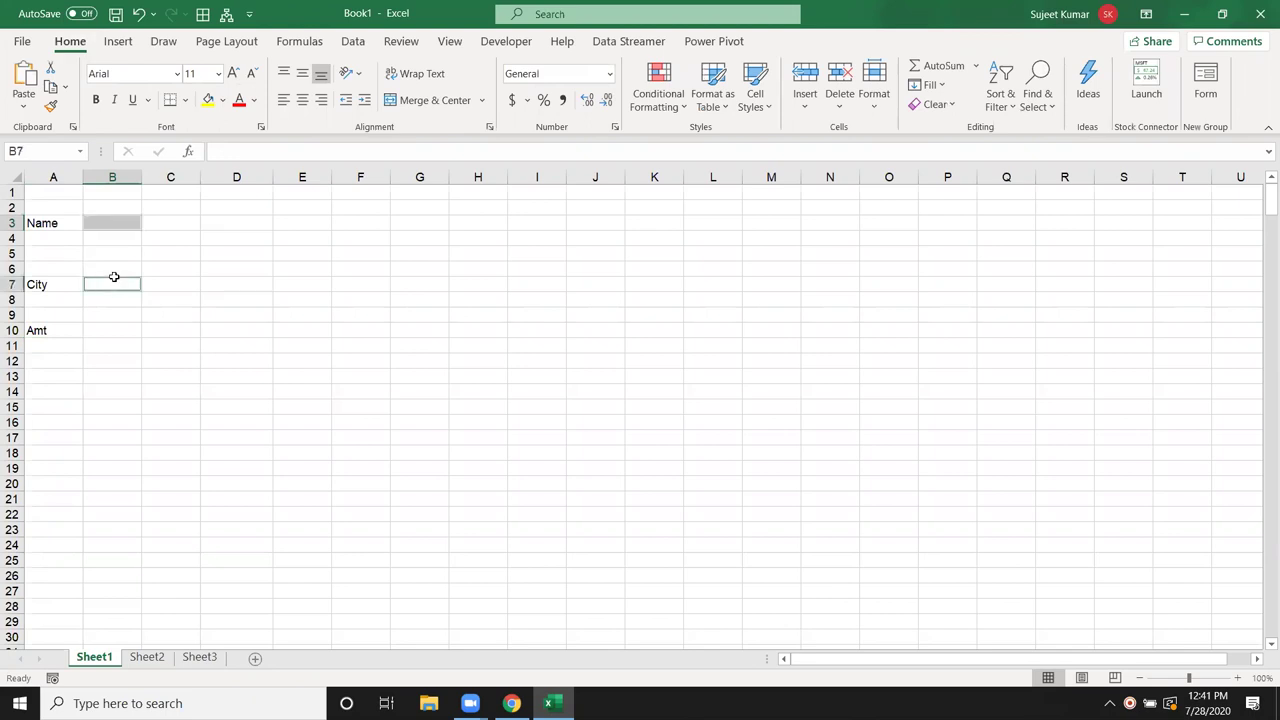
left_click(104, 332, "ctrl")
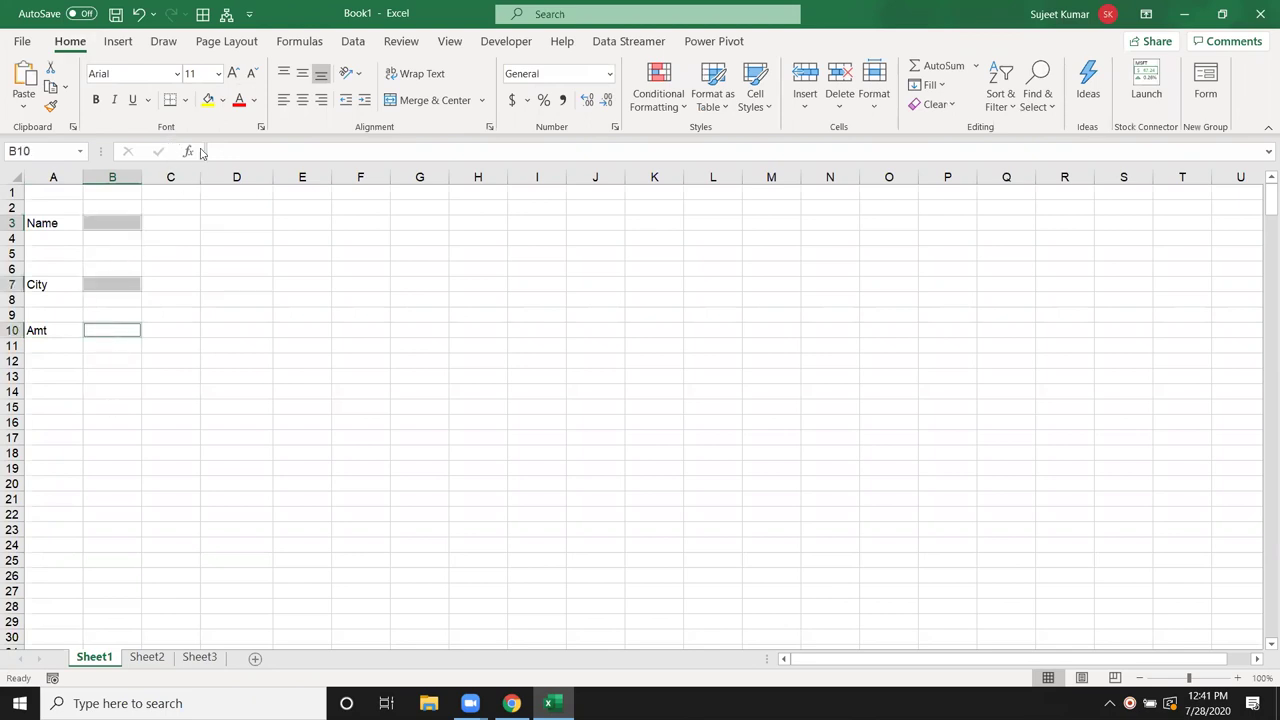
left_click(206, 106)
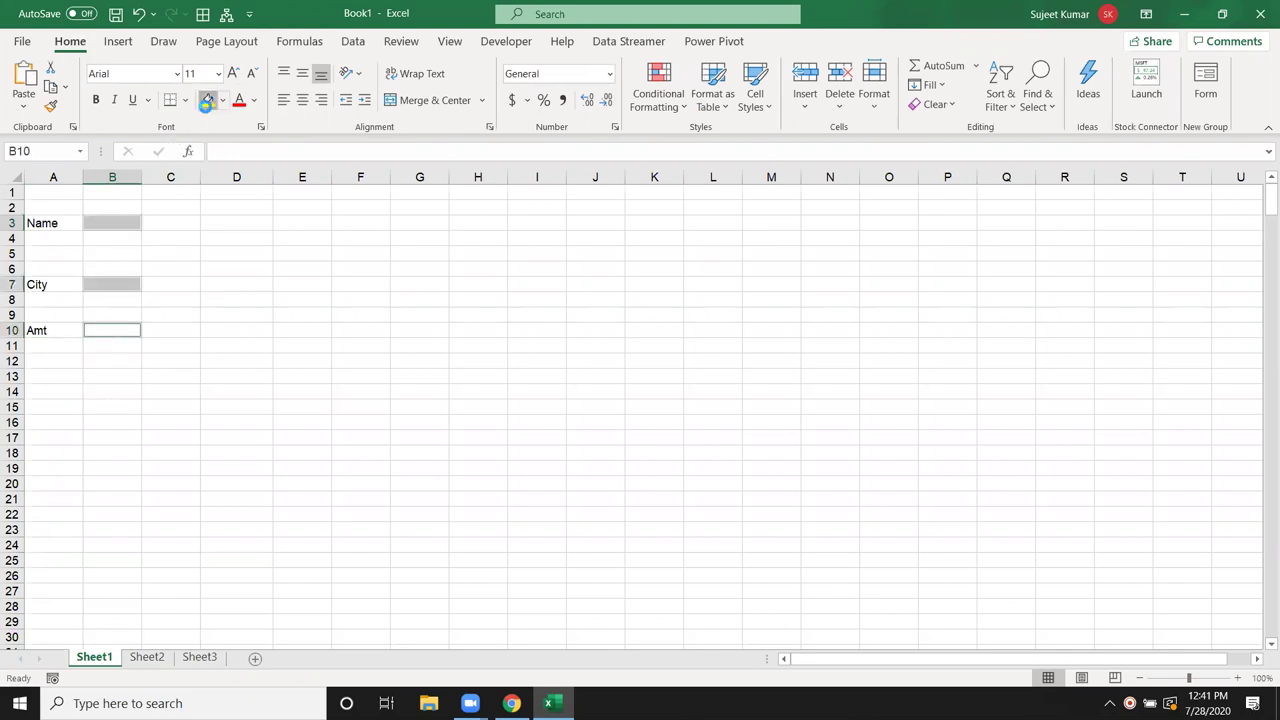
left_click(190, 254)
left_click_drag(141, 177, 194, 177)
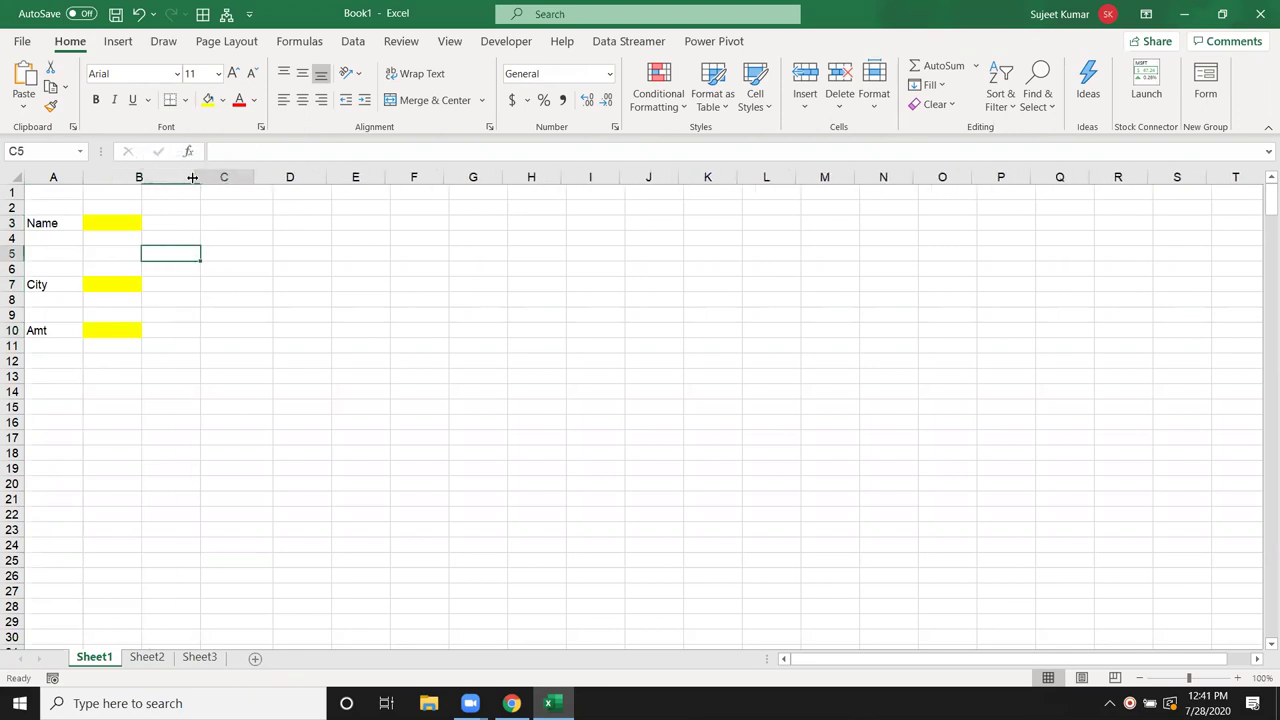
left_click(336, 377)
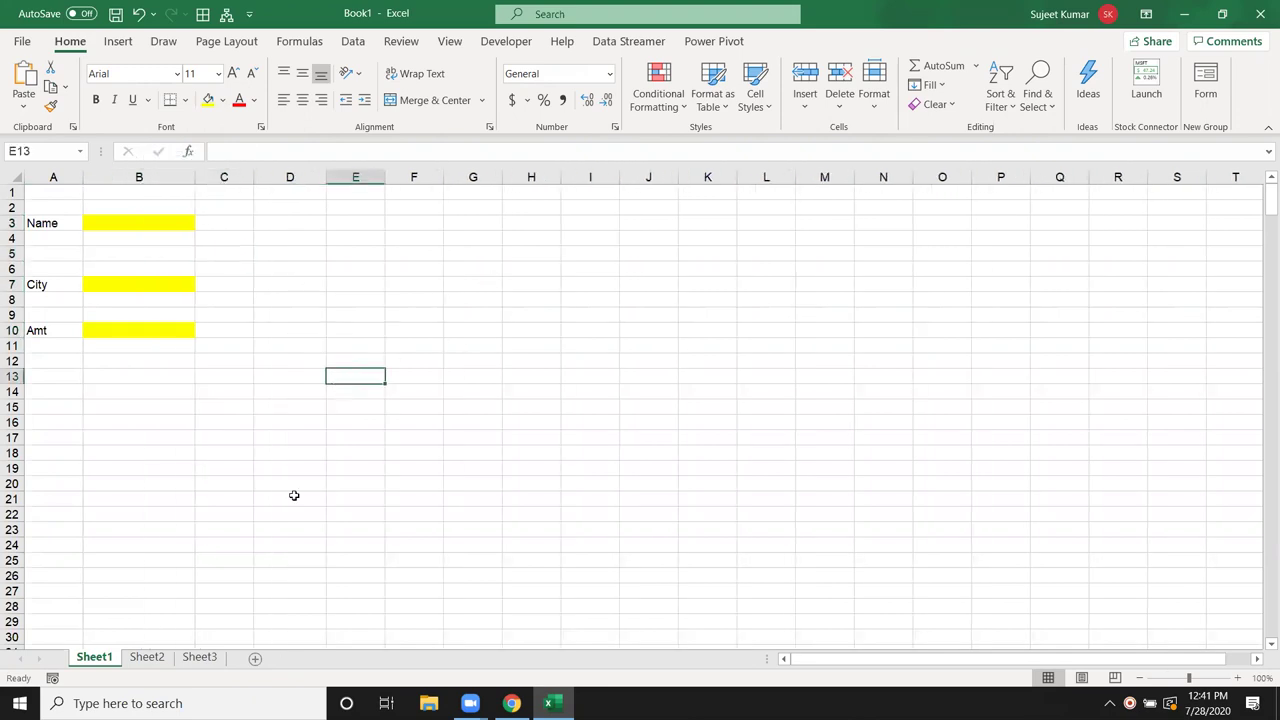
Rename Sheet1 to 'Form' and Sheet2 to 'Data', then go to the Data sheet.
double_click(104, 662)
type("Form")
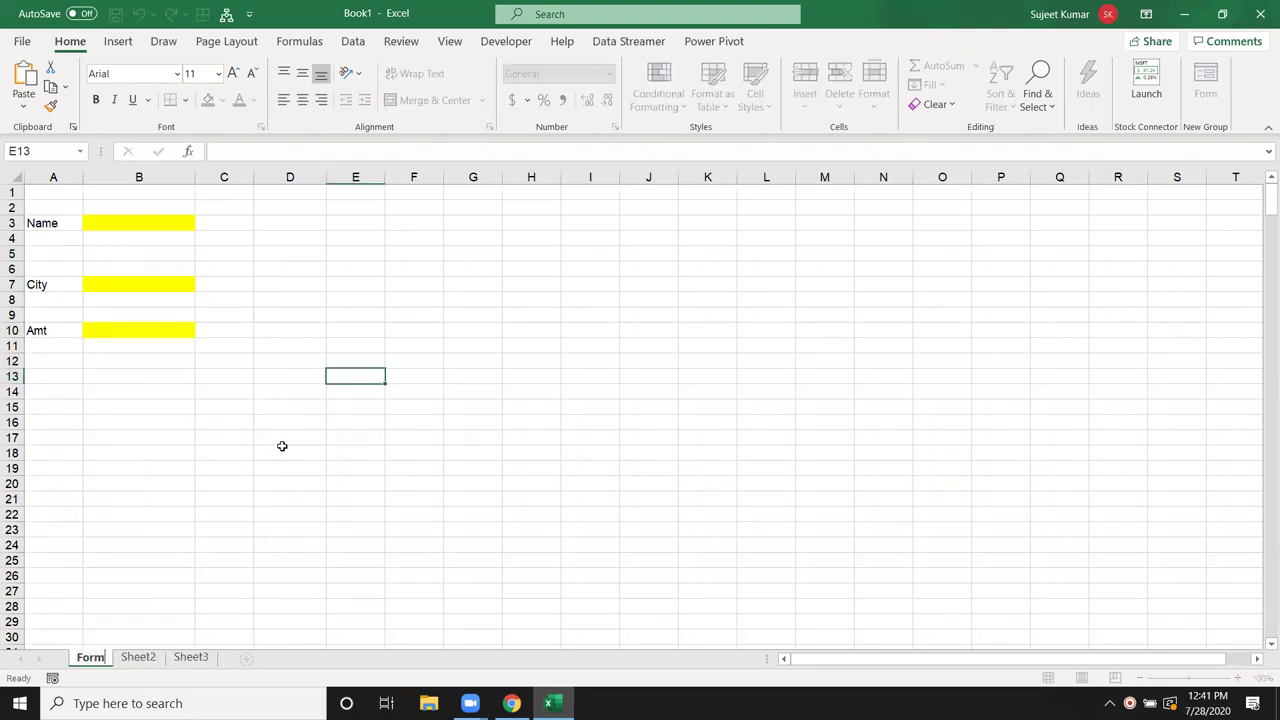
key("Return")
left_click(140, 657)
type("Data")
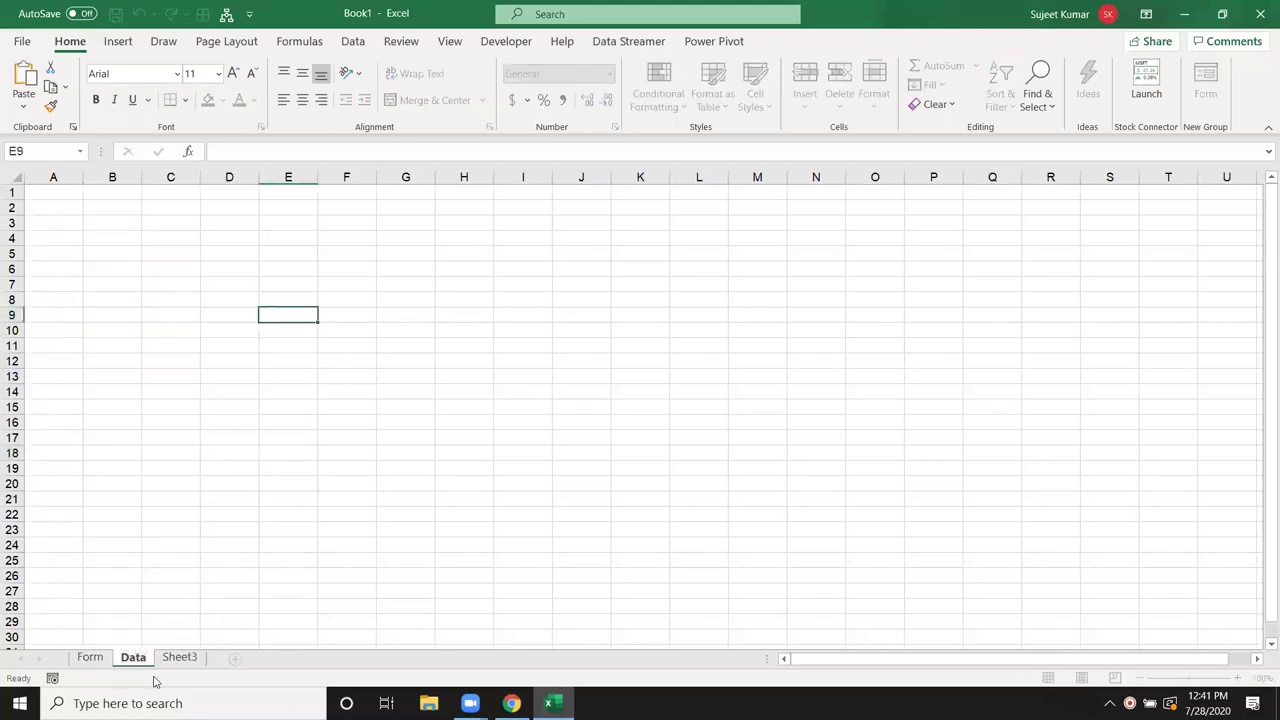
left_click(154, 448)
left_click(89, 658)
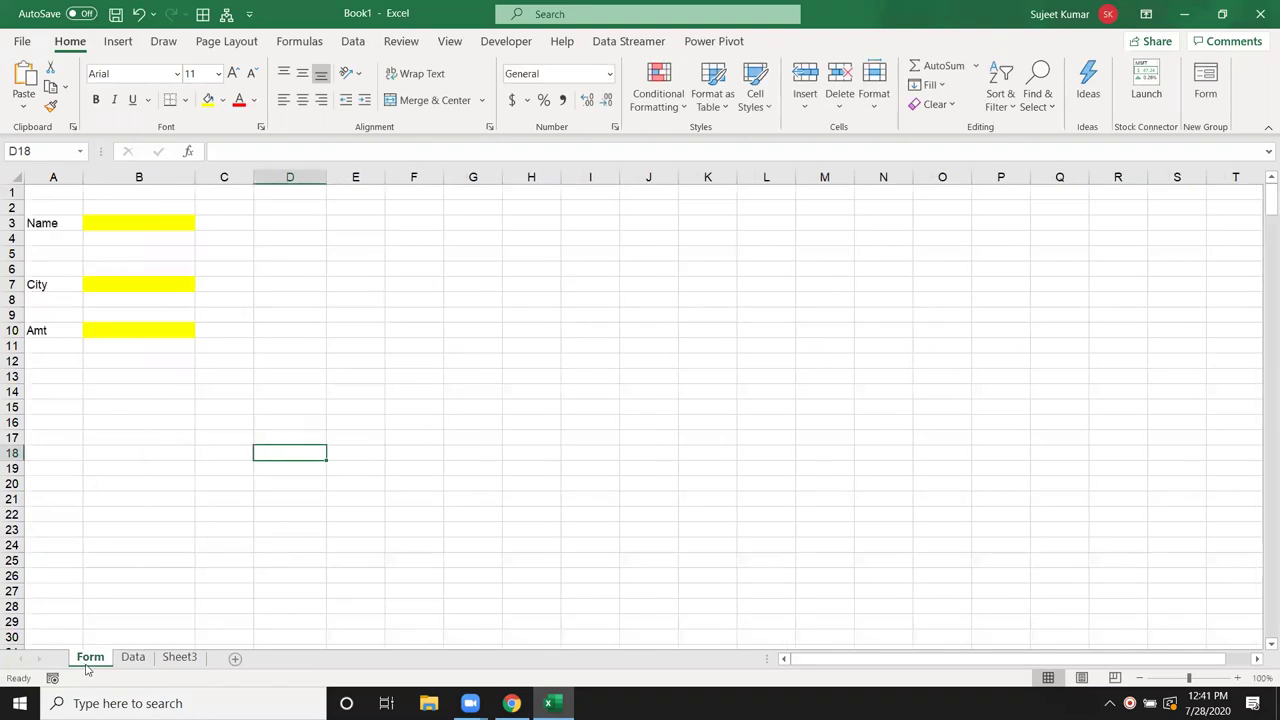
left_click(122, 662)
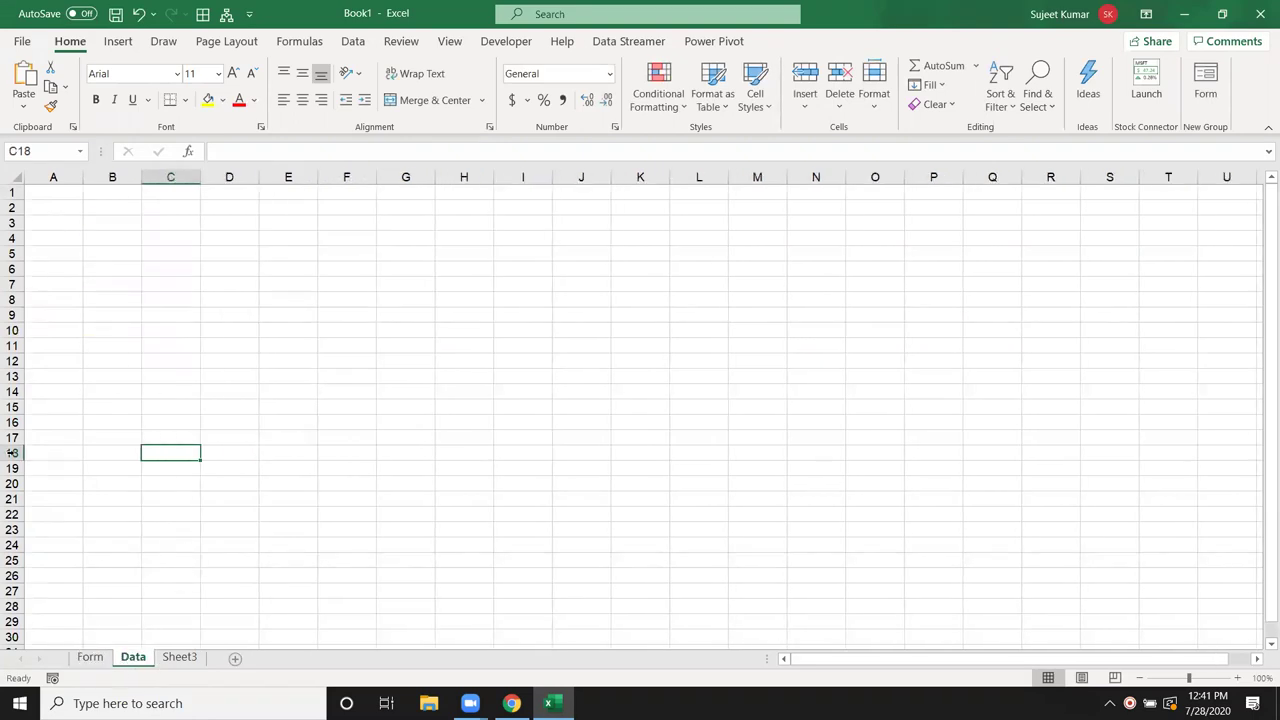
left_click(65, 204)
Enter headers ID, Date and Time in A1:C1 of the Data sheet.
key("Up")
type("ID")
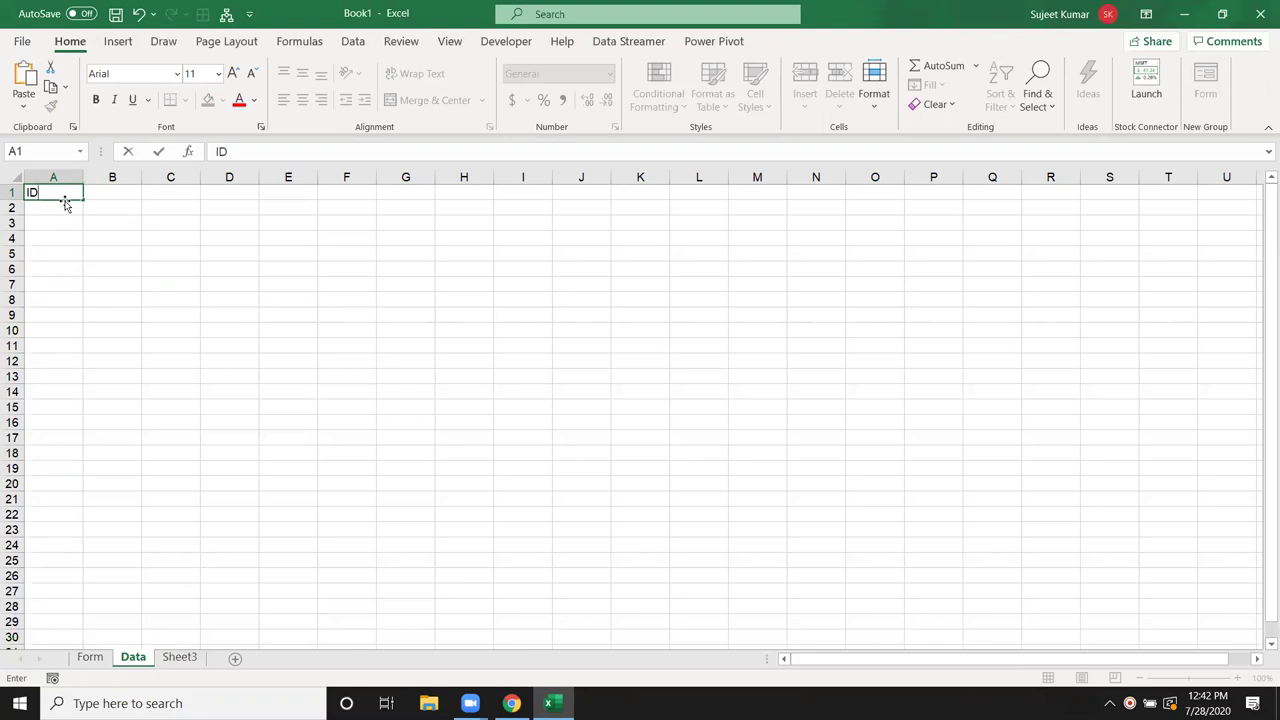
key("Tab")
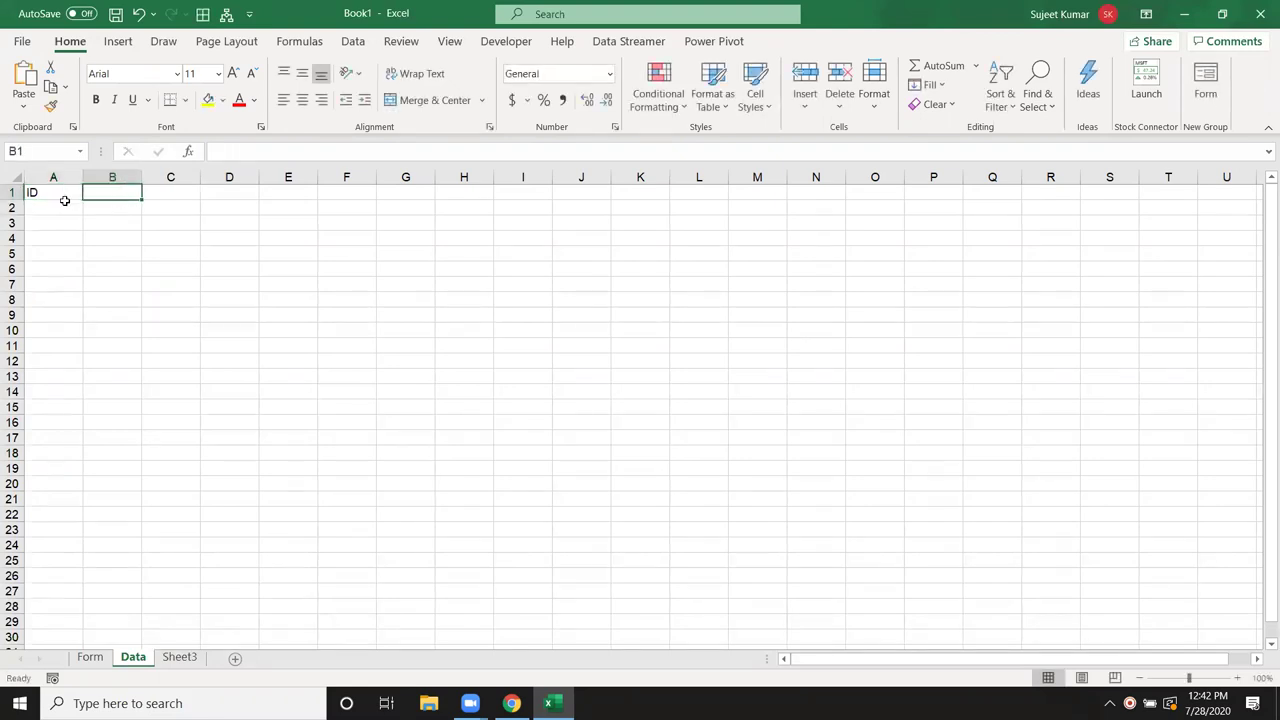
type("Date")
key("Tab")
type("Time")
key("Tab")
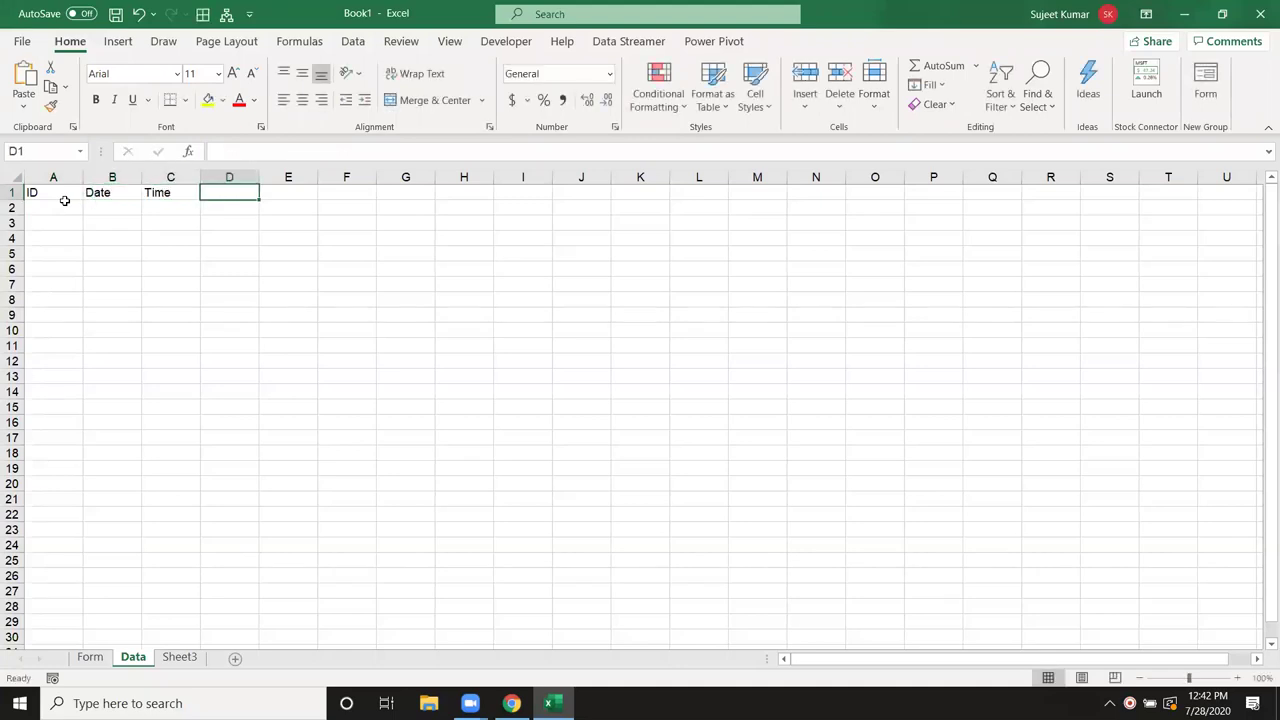
Add headers Name, City and Amt in D1:F1, then return to the Form sheet.
type("Name")
key("Tab")
type("City")
key("Tab")
type("Amt")
key("Return")
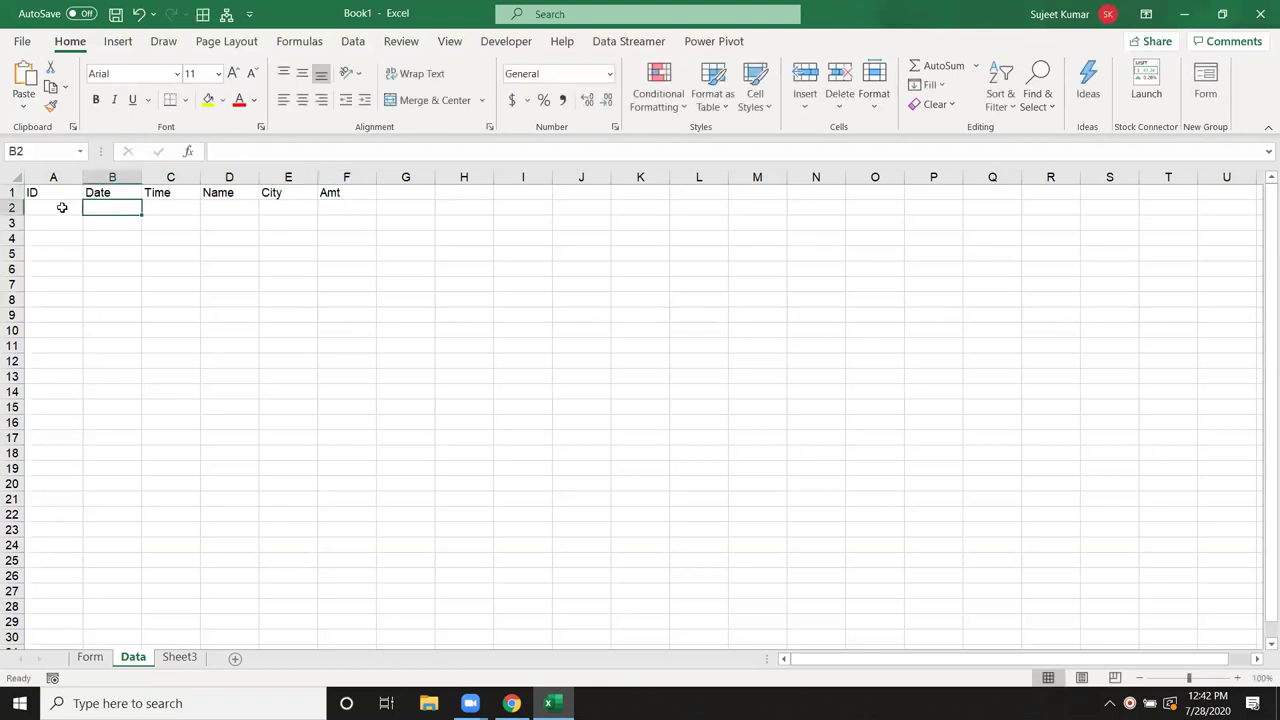
left_click(88, 658)
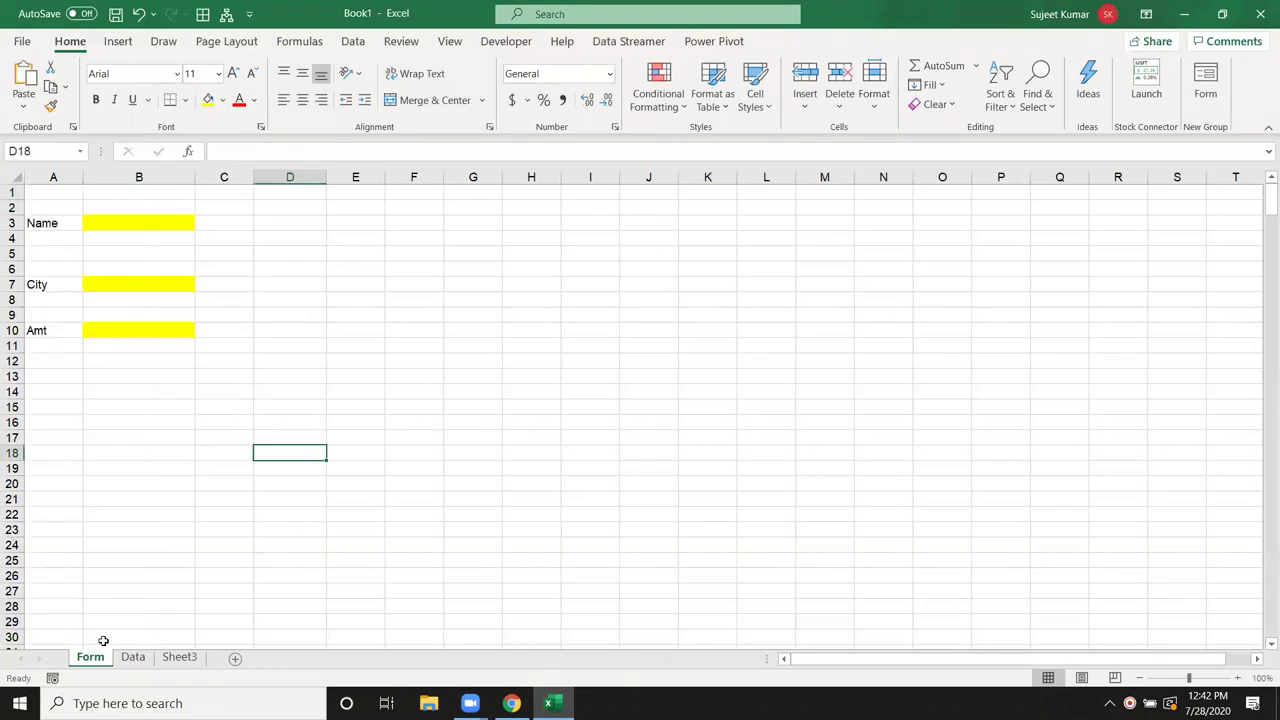
Insert a new Module1 in the VBA editor and start a Sub send() macro.
left_click(492, 45)
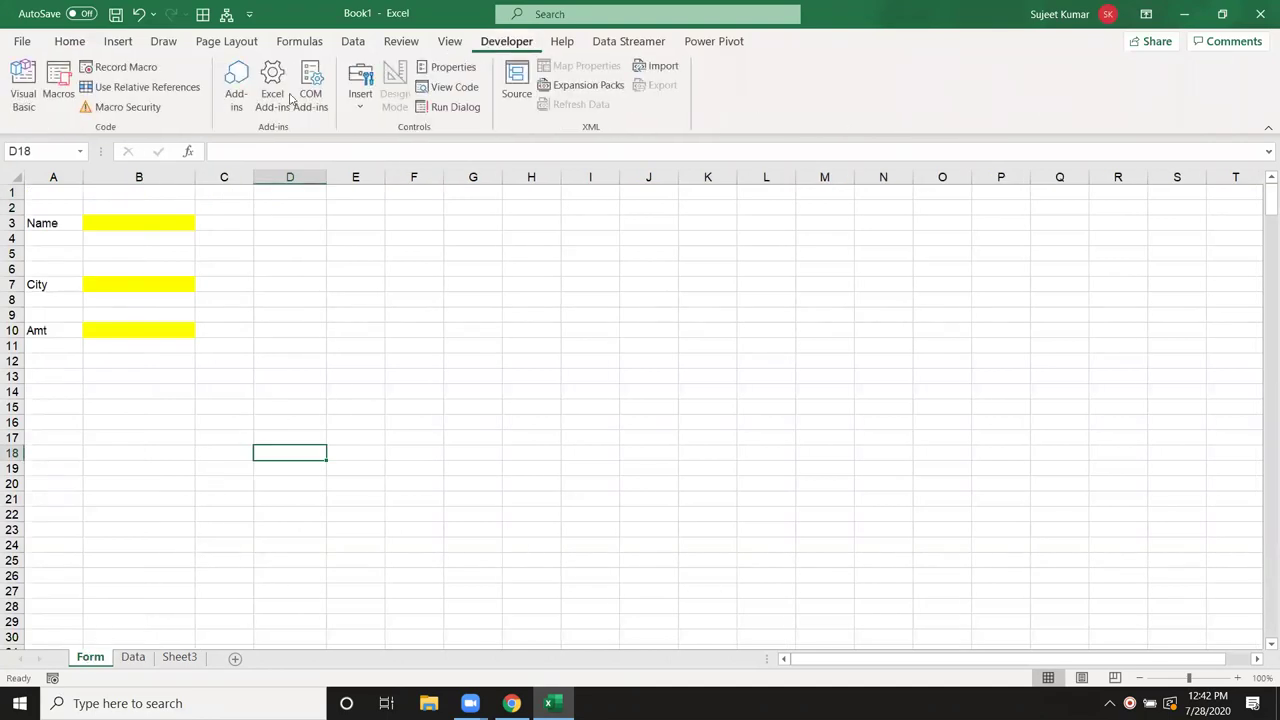
left_click(24, 100)
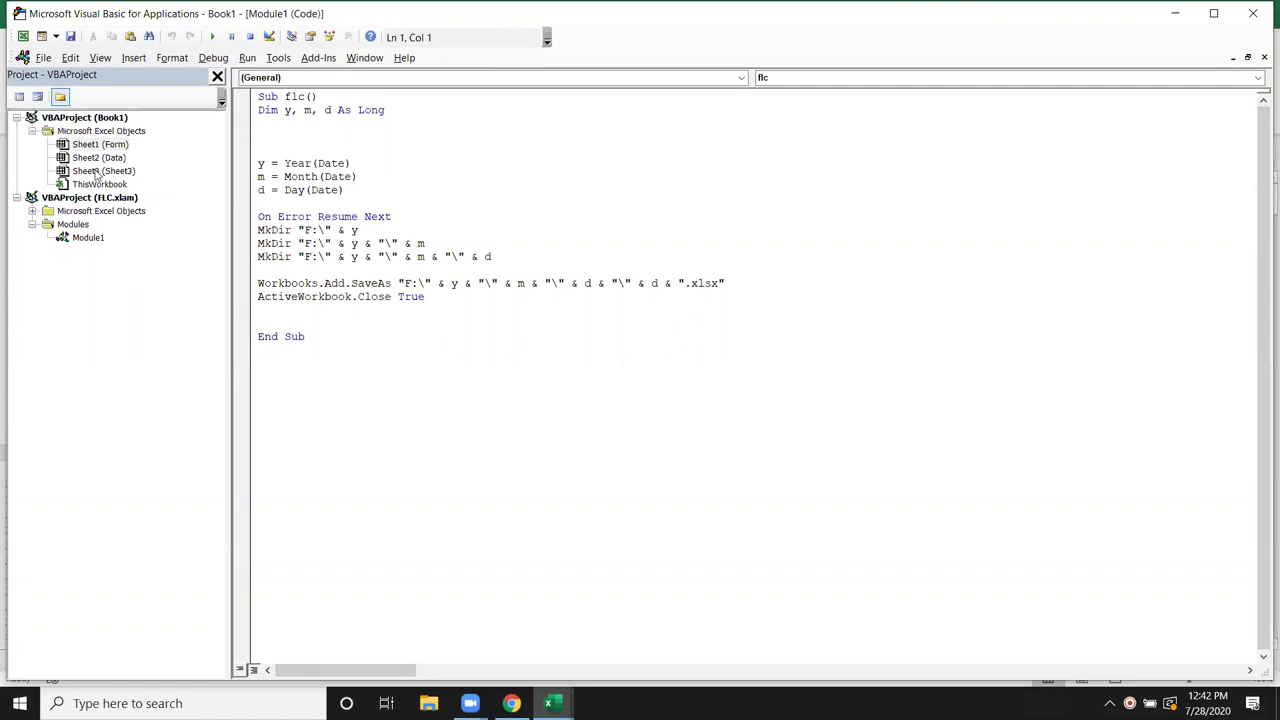
left_click(133, 58)
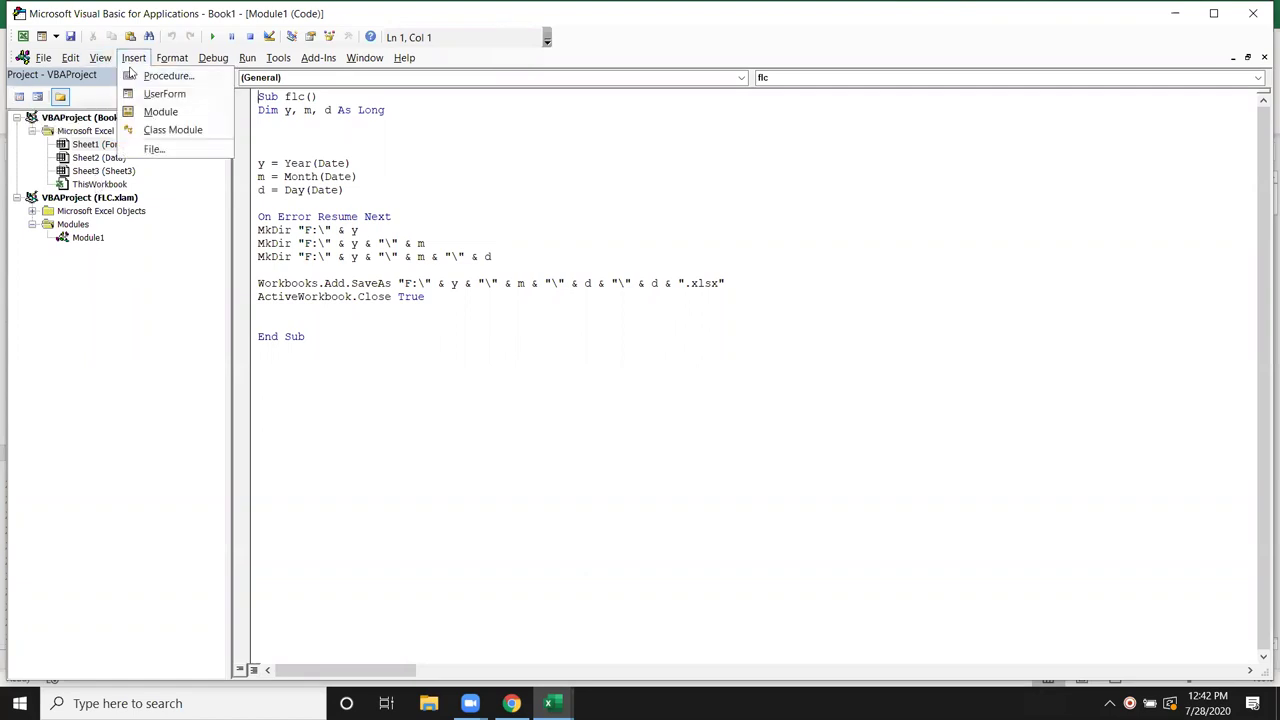
left_click(158, 111)
type("sub send()")
key("Return")
key("Return")
key("Return")
key("Return")
key("Return")
Declare 'Dim id As Long' inside the send macro and switch back to Excel.
key("Up")
key("Up")
key("Up")
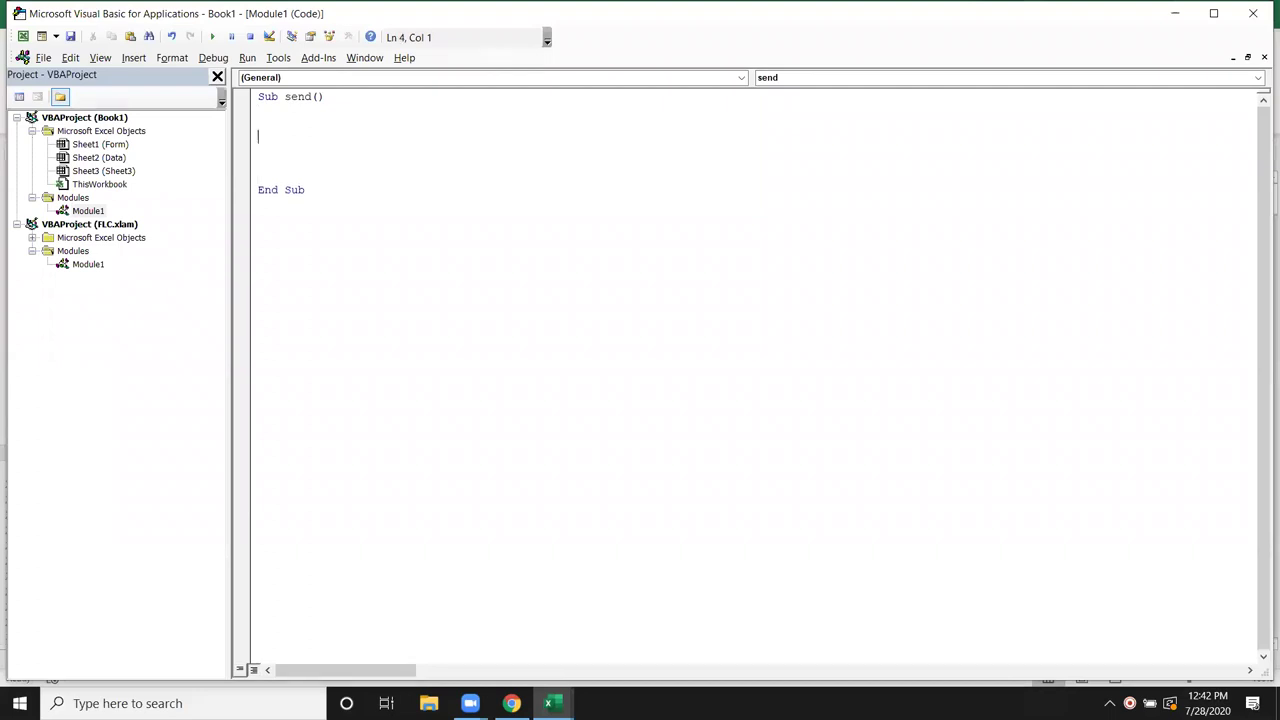
key("alt+F11")
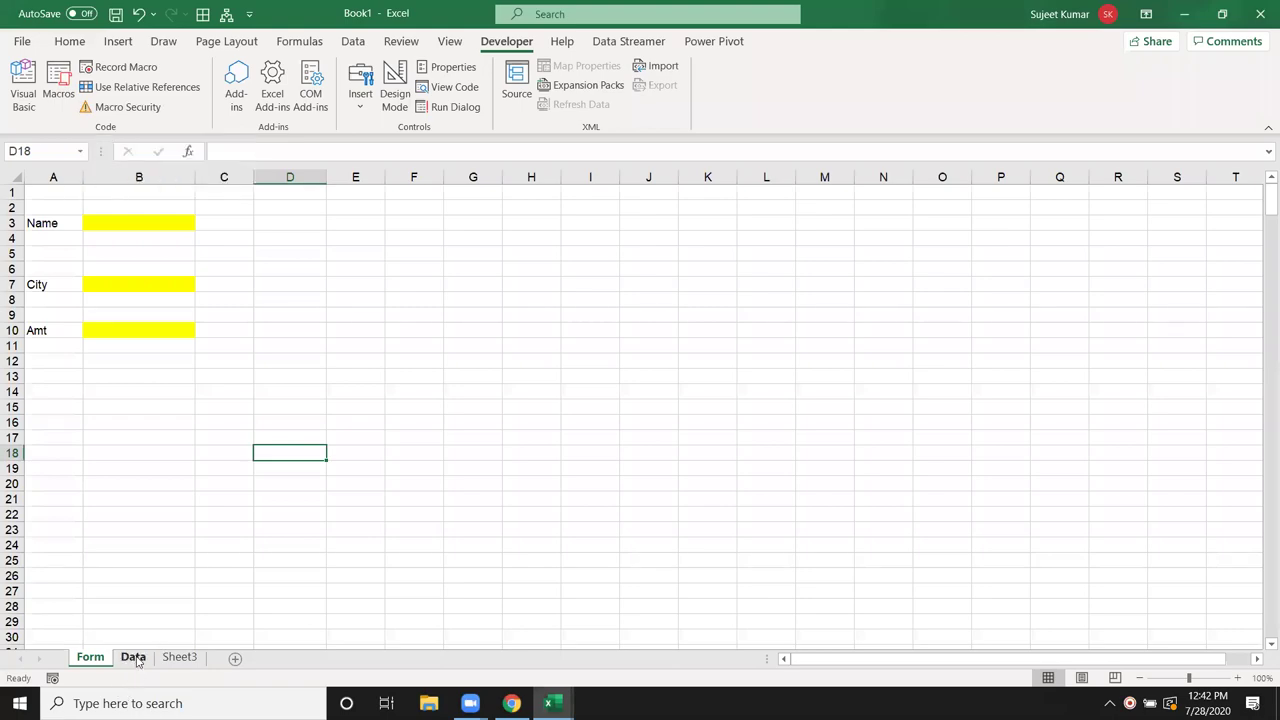
key("alt+F11")
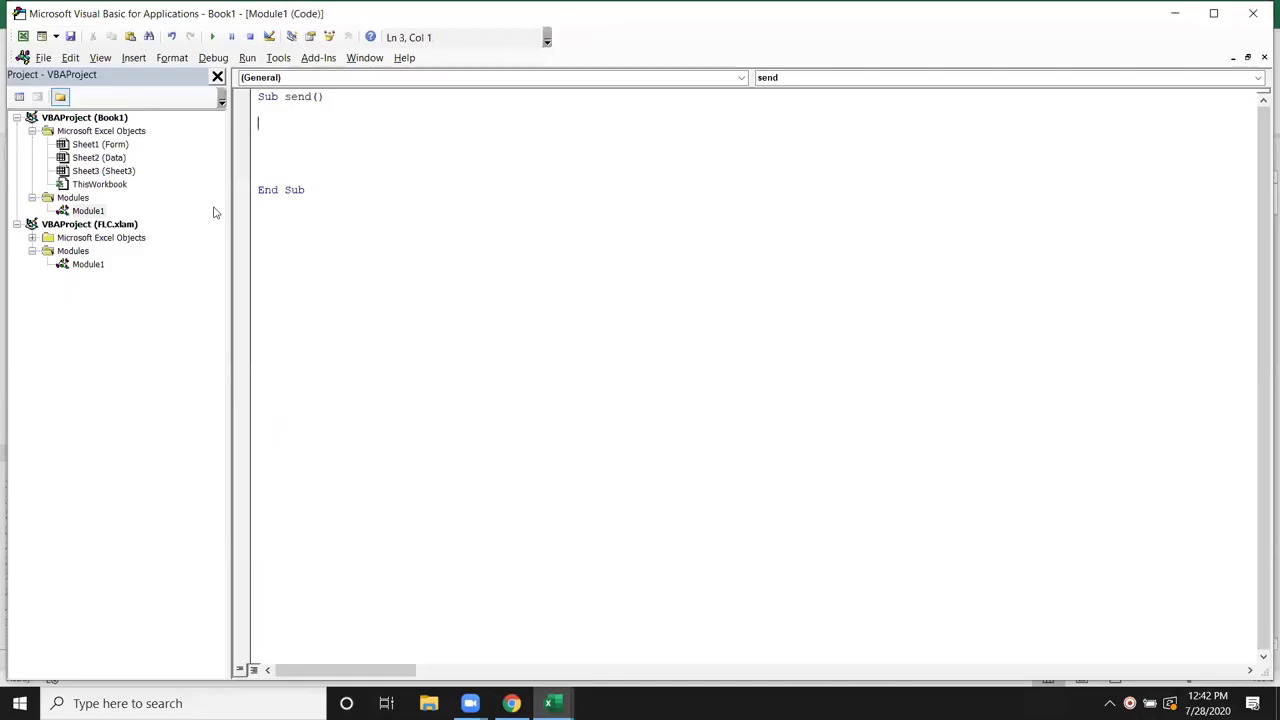
type("id")
key("BackSpace")
key("BackSpace")
key("Up")
type("dim id as ")
type("lon")
key("Tab")
key("Return")
key("Return")
type("id")
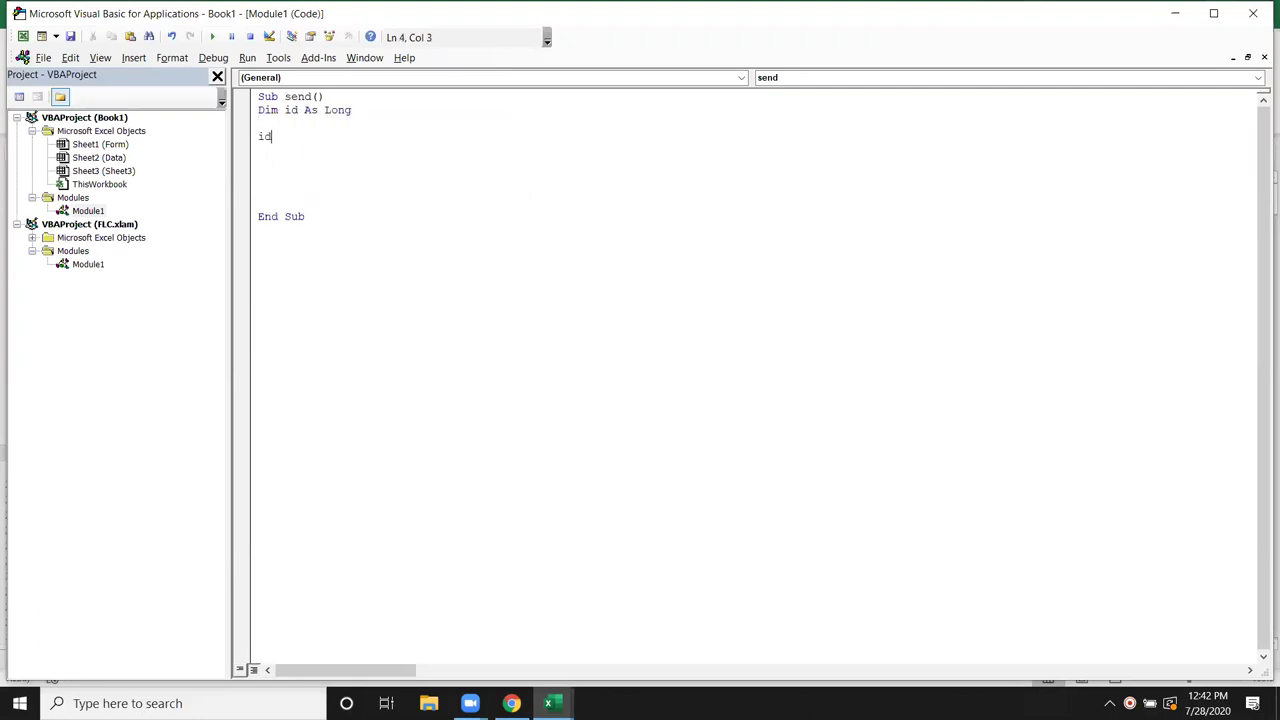
key("BackSpace")
key("BackSpace")
key("alt+F11")
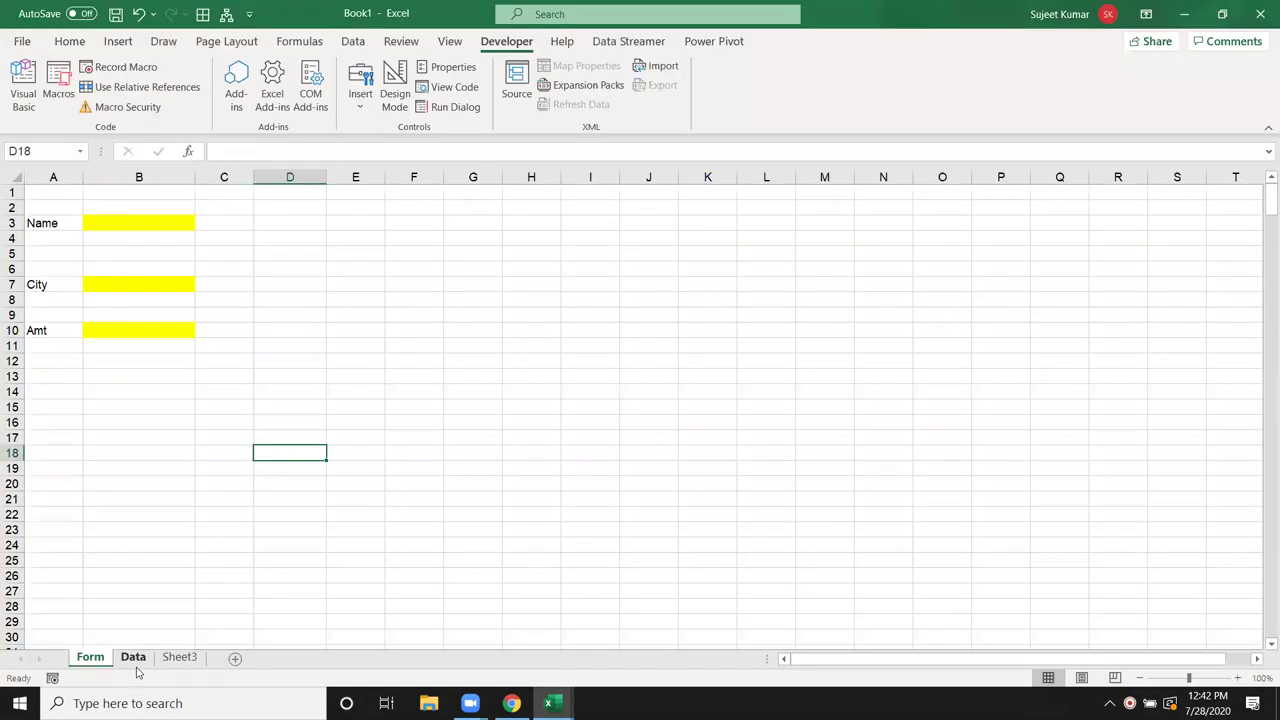
On the Data sheet, put =MAX(A:A) in G3 and the next-ID formula =G3+1 in G4.
left_click(136, 664)
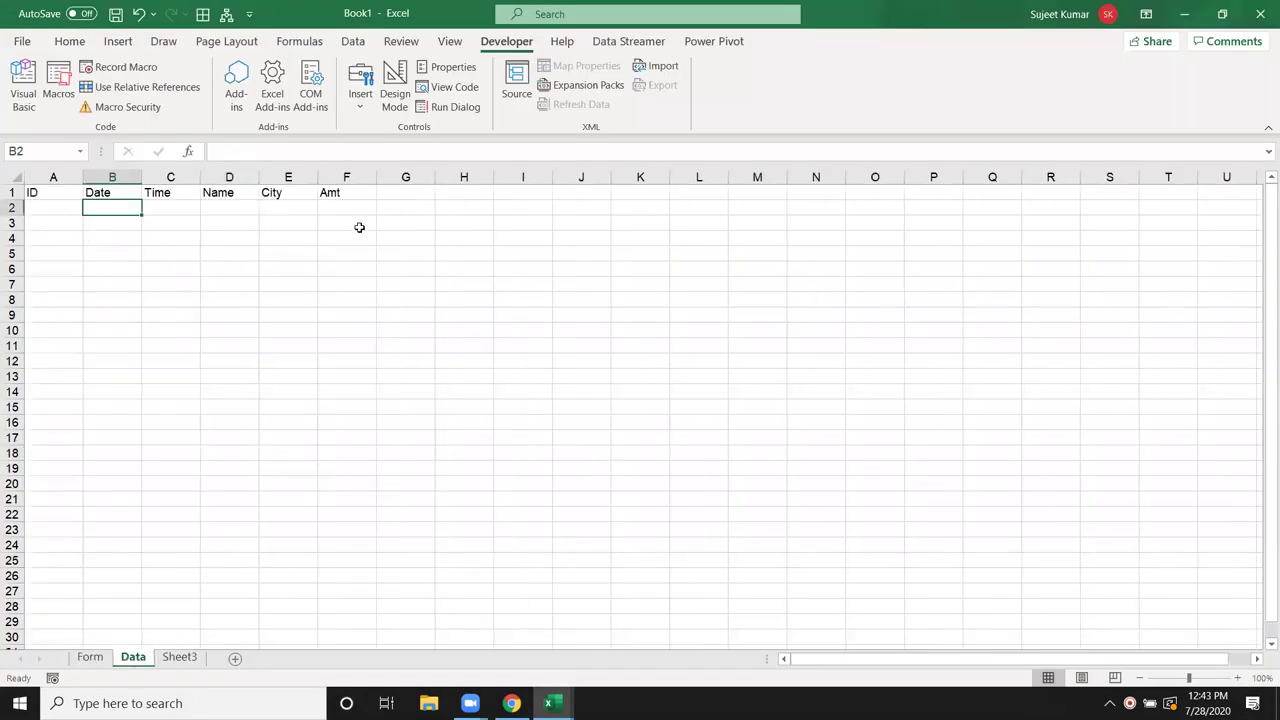
left_click(408, 228)
type("=ma")
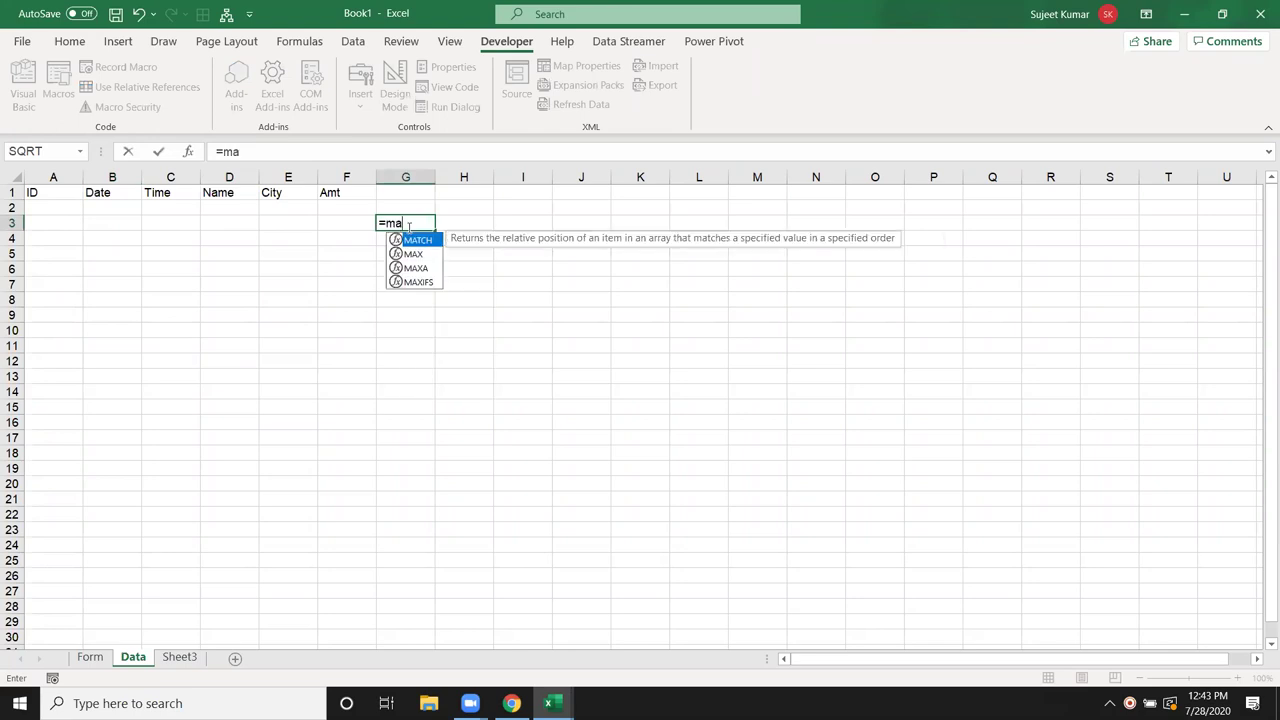
key("Down")
key("Tab")
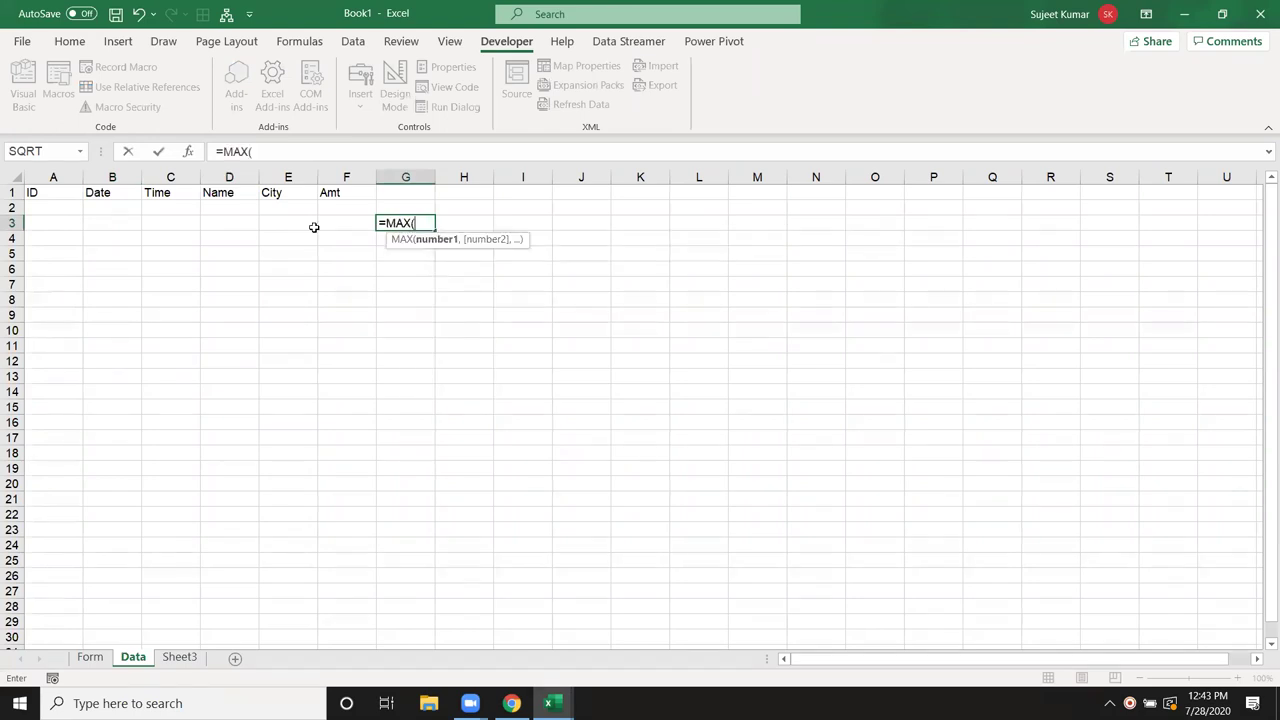
left_click(50, 176)
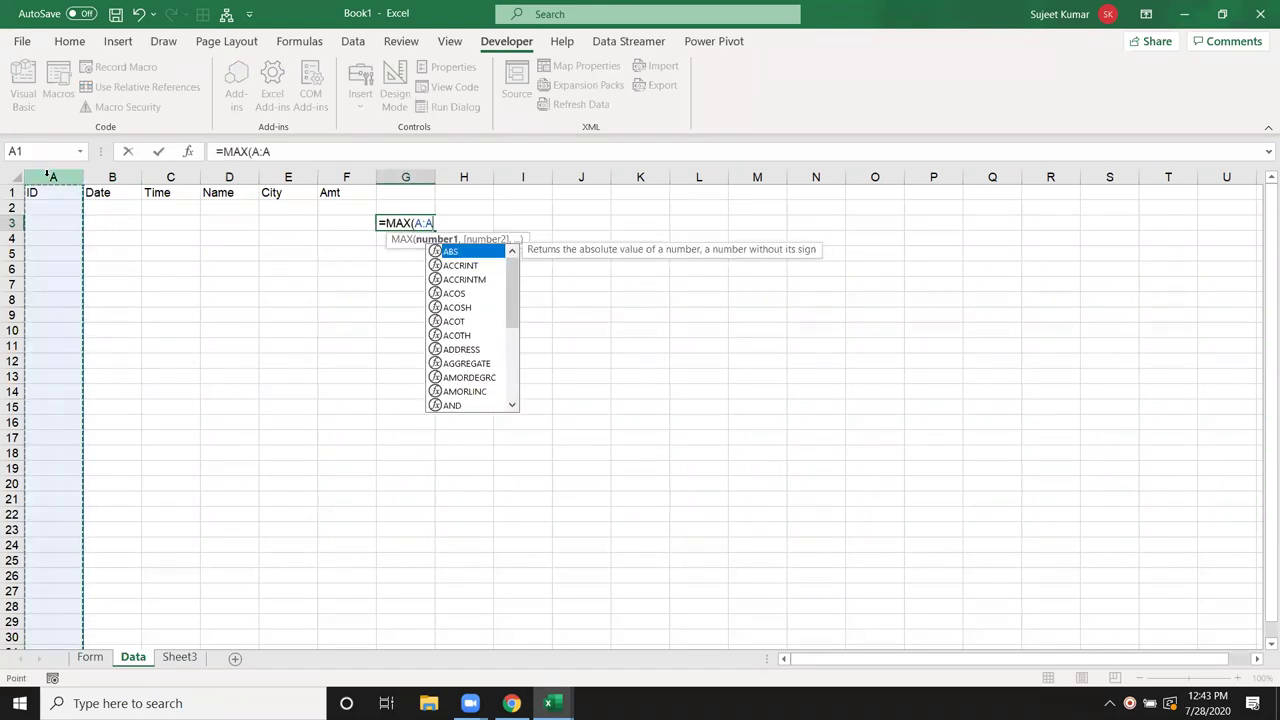
key("Return")
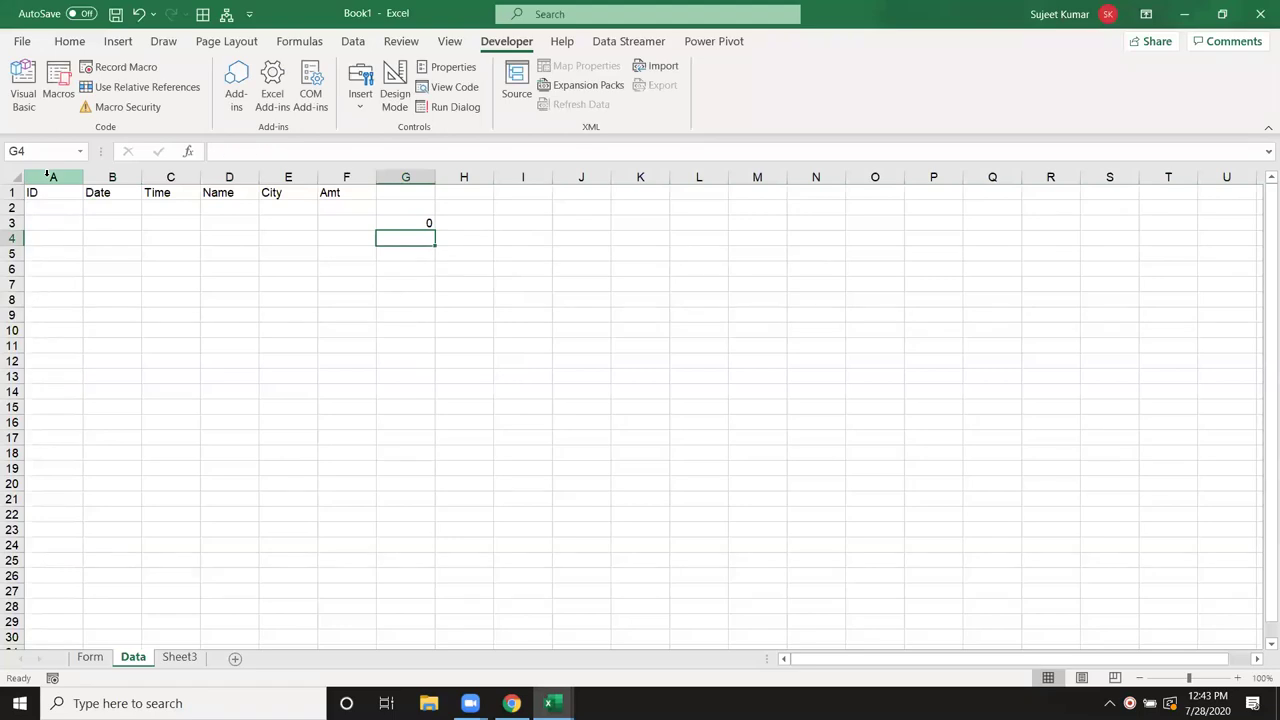
type("=G3+1")
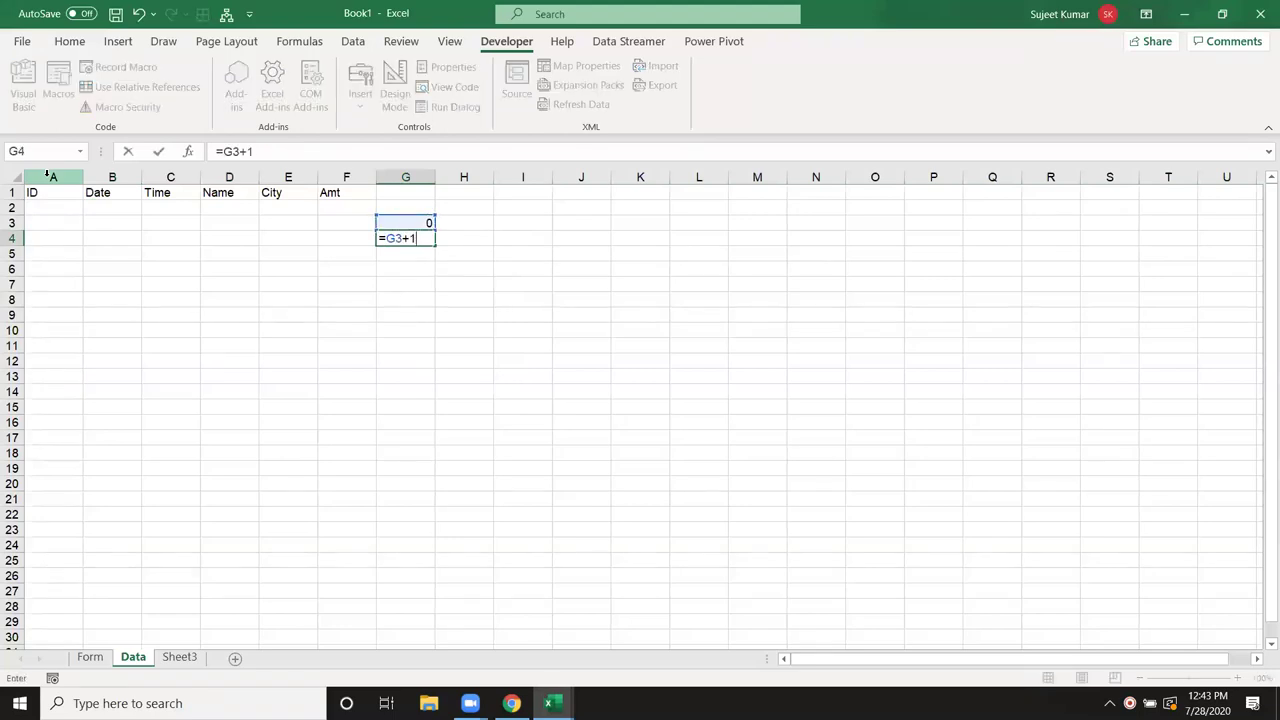
key("Return")
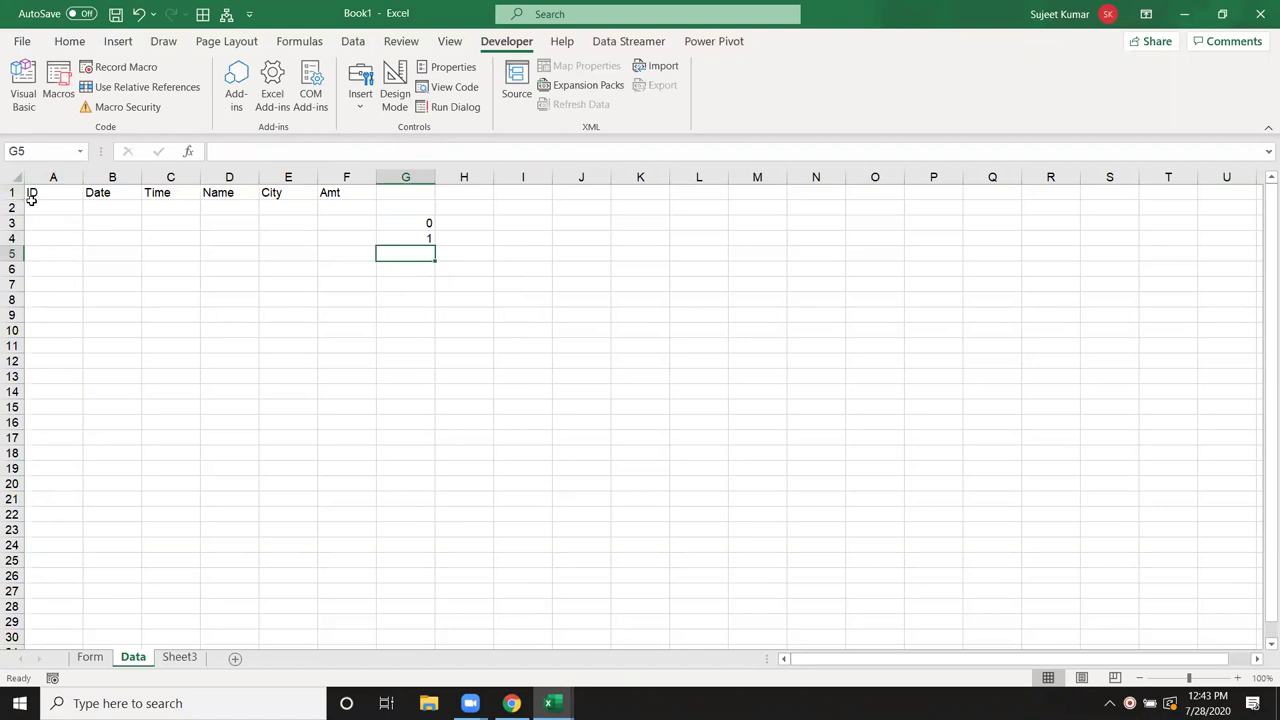
Enter test IDs 1 through 5 down column A starting at A2.
left_click(30, 205)
type("1")
key("Return")
type("2")
key("Return")
type("3")
key("Return")
type("4")
key("Return")
type("5")
key("Return")
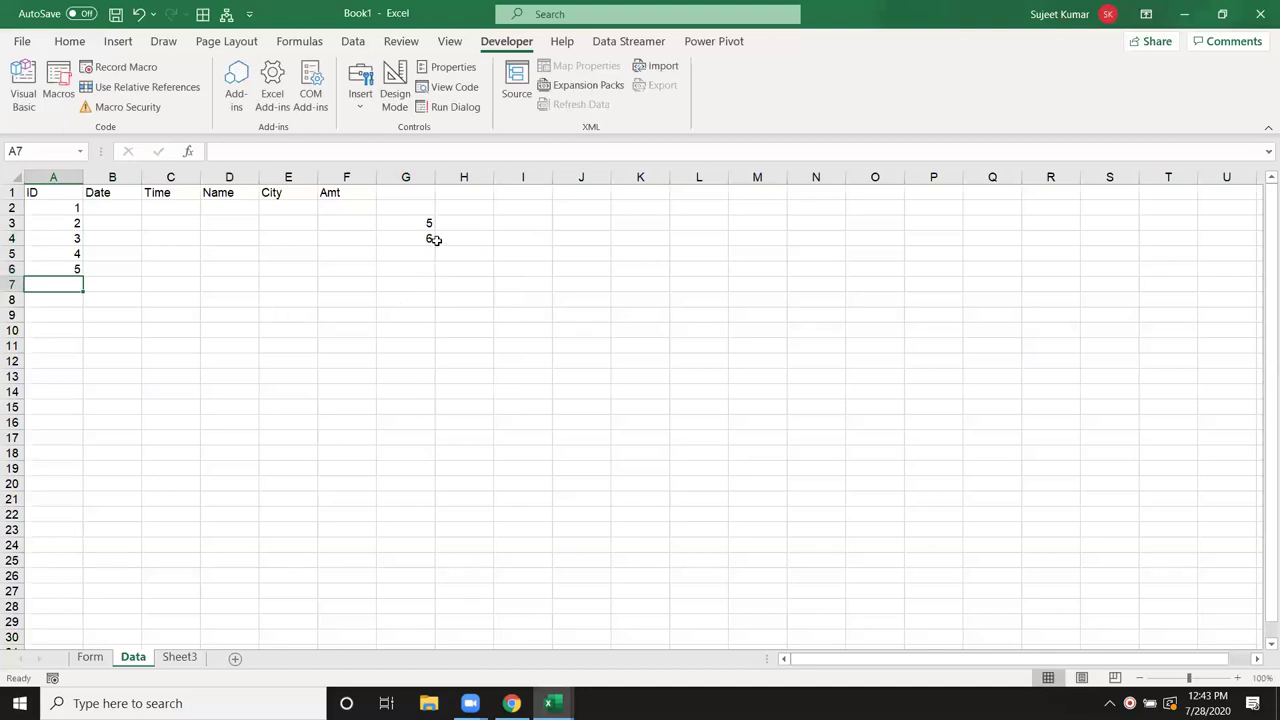
Clear the test IDs in A2:B7 and the helper formulas in columns G and H.
left_click(438, 240)
left_click_drag(62, 207, 100, 284)
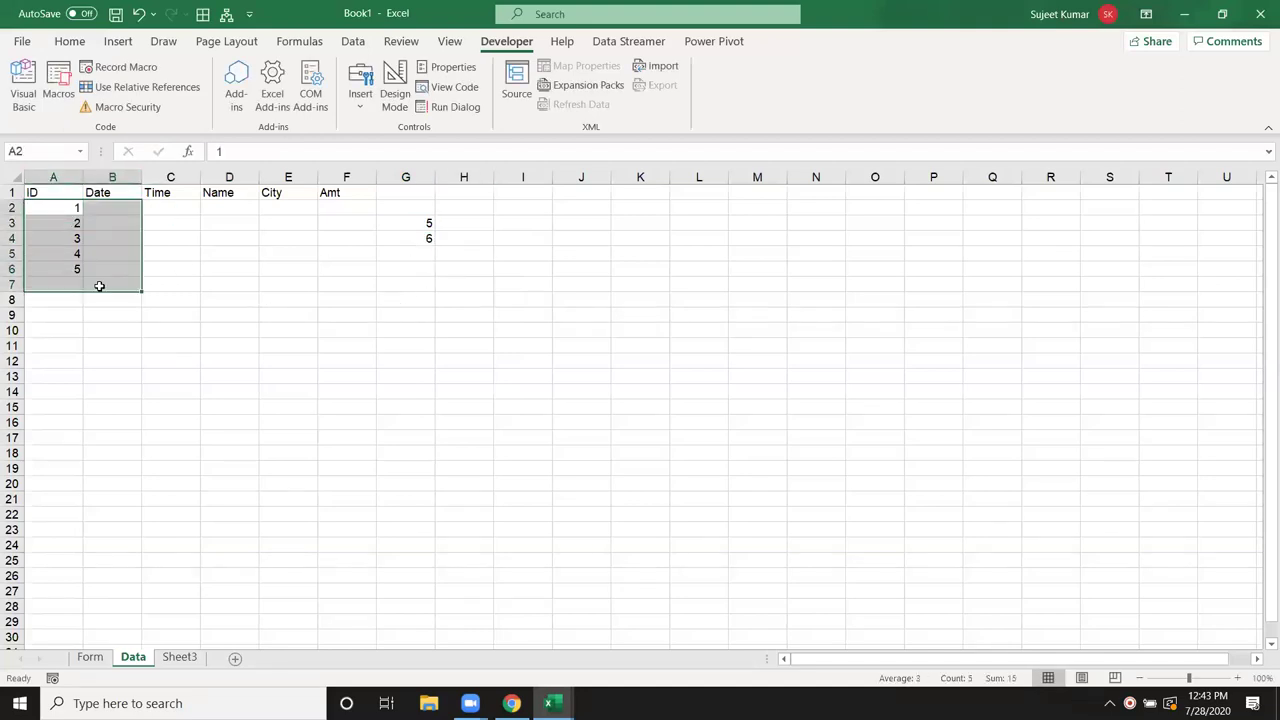
key("Delete")
left_click_drag(464, 299, 410, 195)
key("Delete")
key("alt+F11")
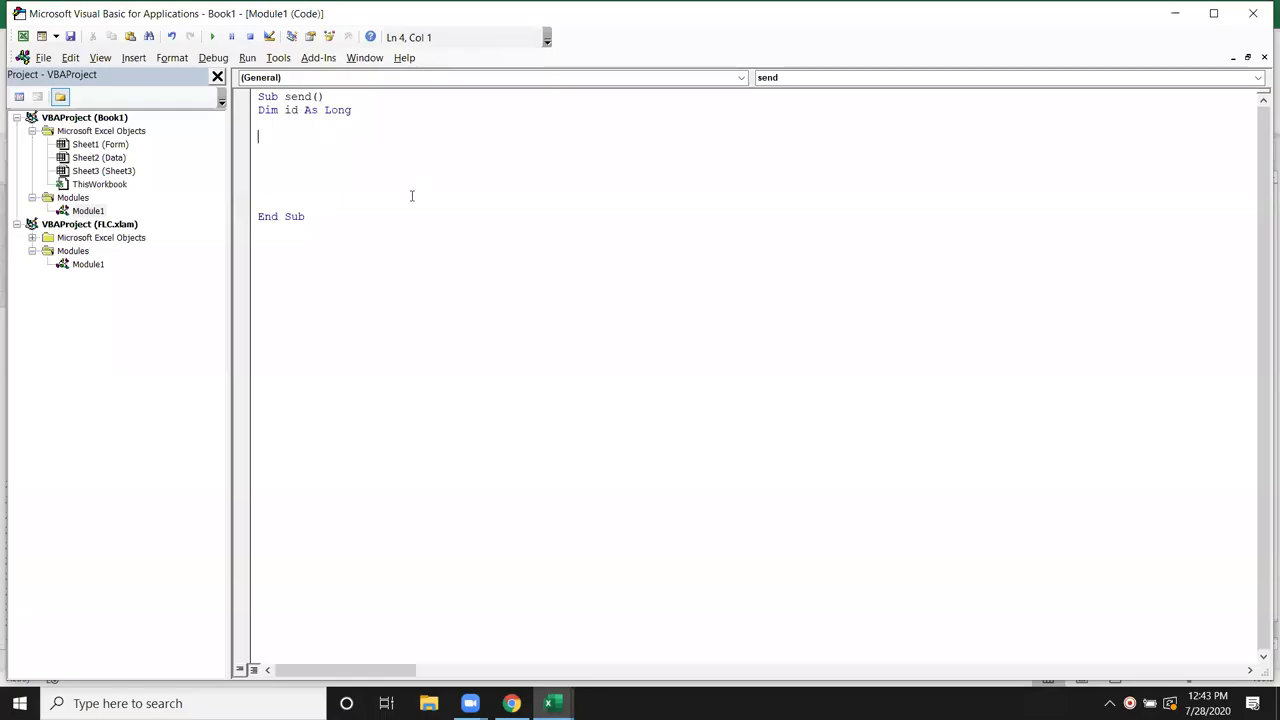
Write line 4 as id = Application.WorksheetFunction.Max(Sheets("Data").Range("A:A")).
type("id=a")
type("pplication.wo")
key("Down")
key("Tab")
type(".")
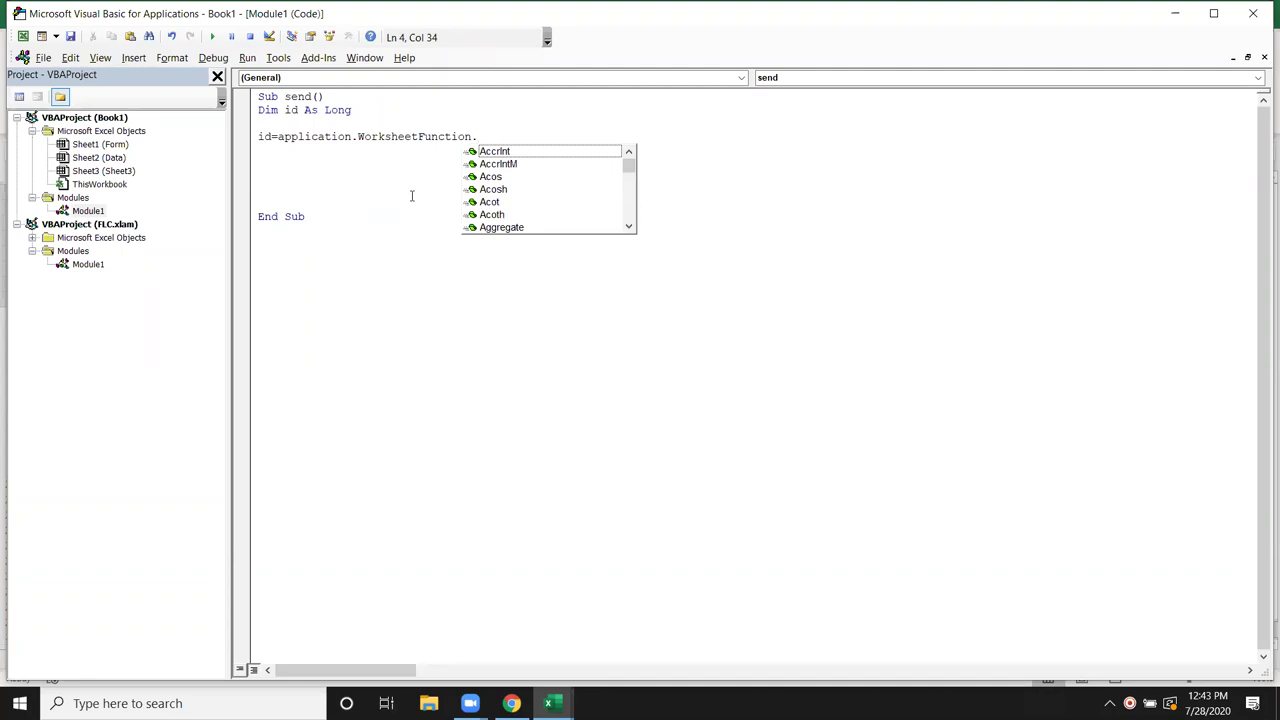
type("ma")
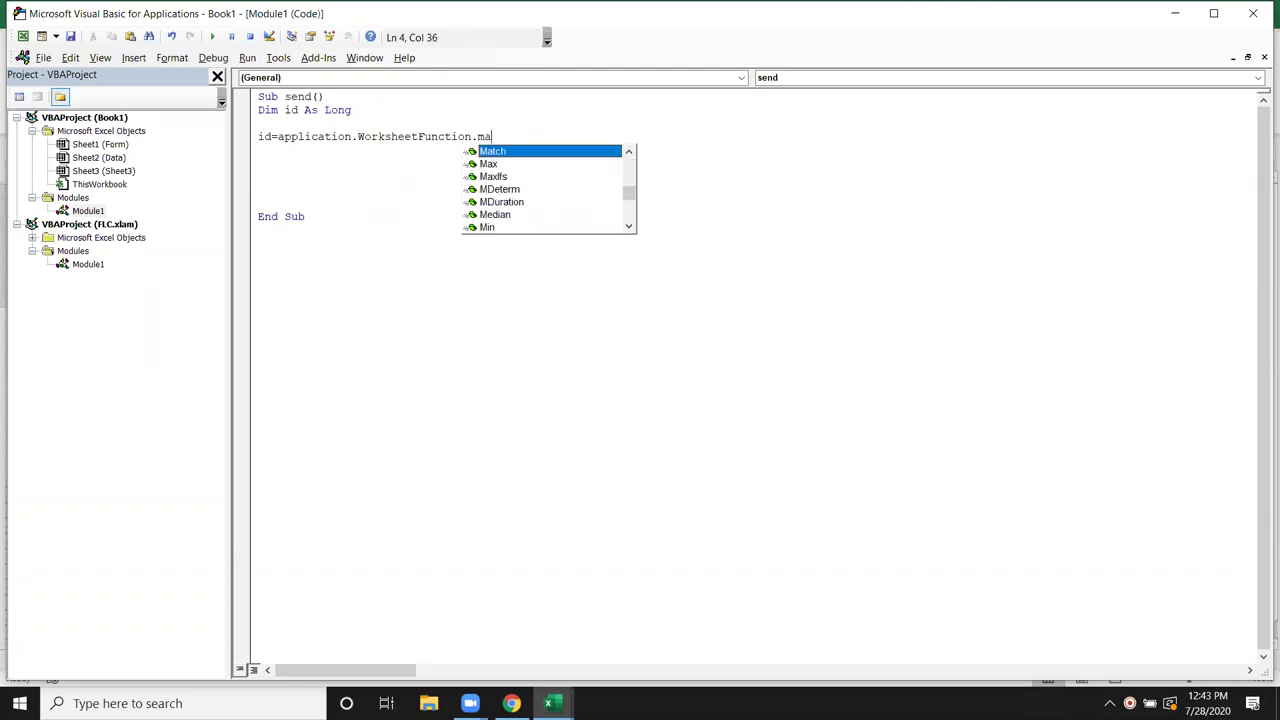
key("Down")
key("Tab")
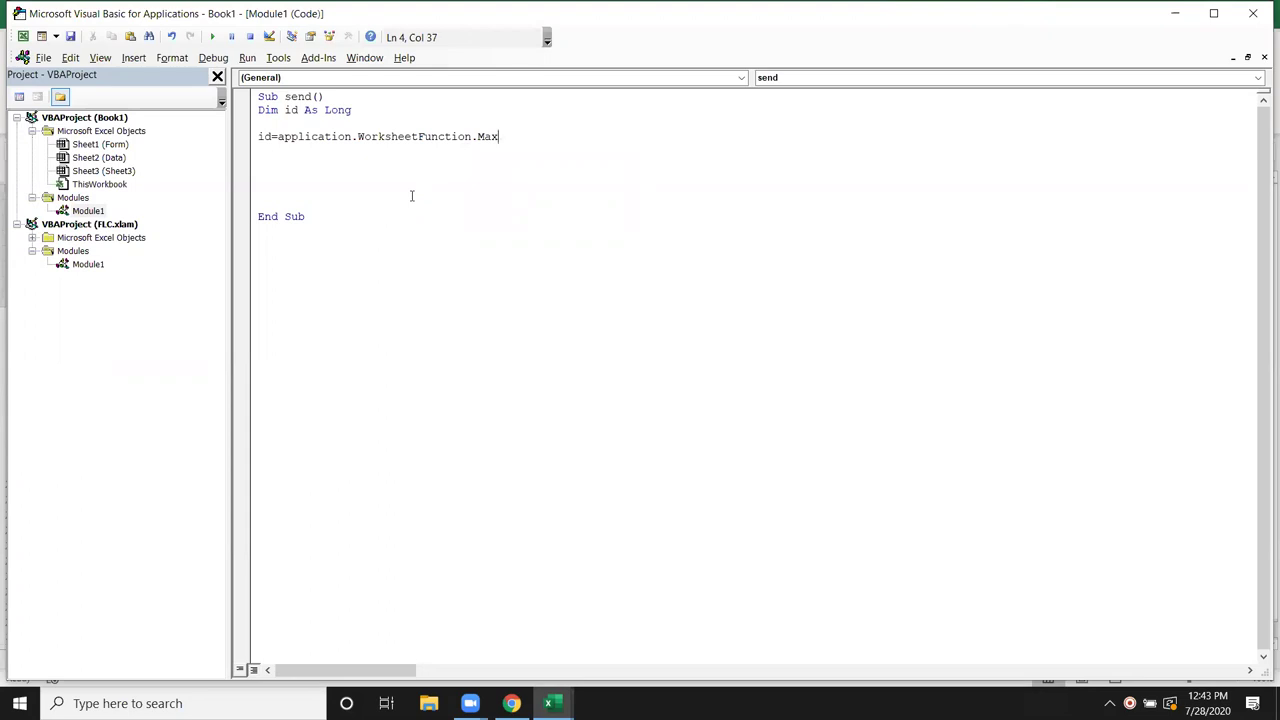
type("(")
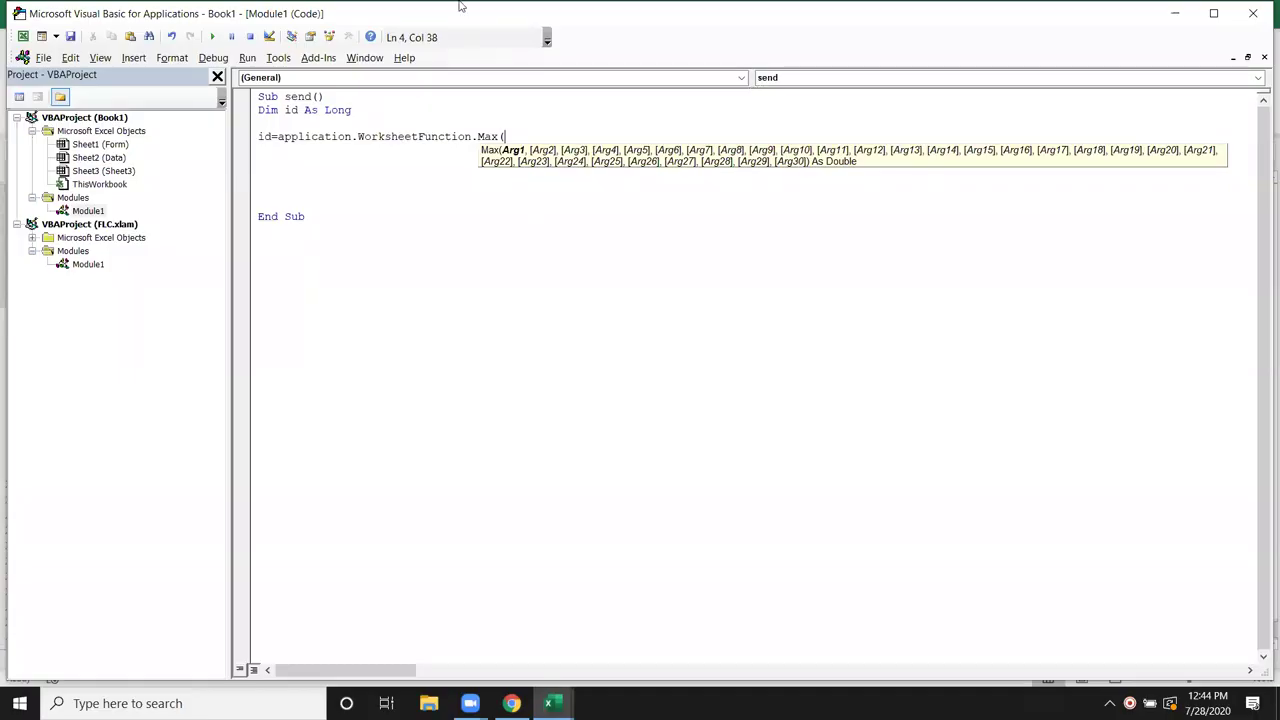
type("range(")
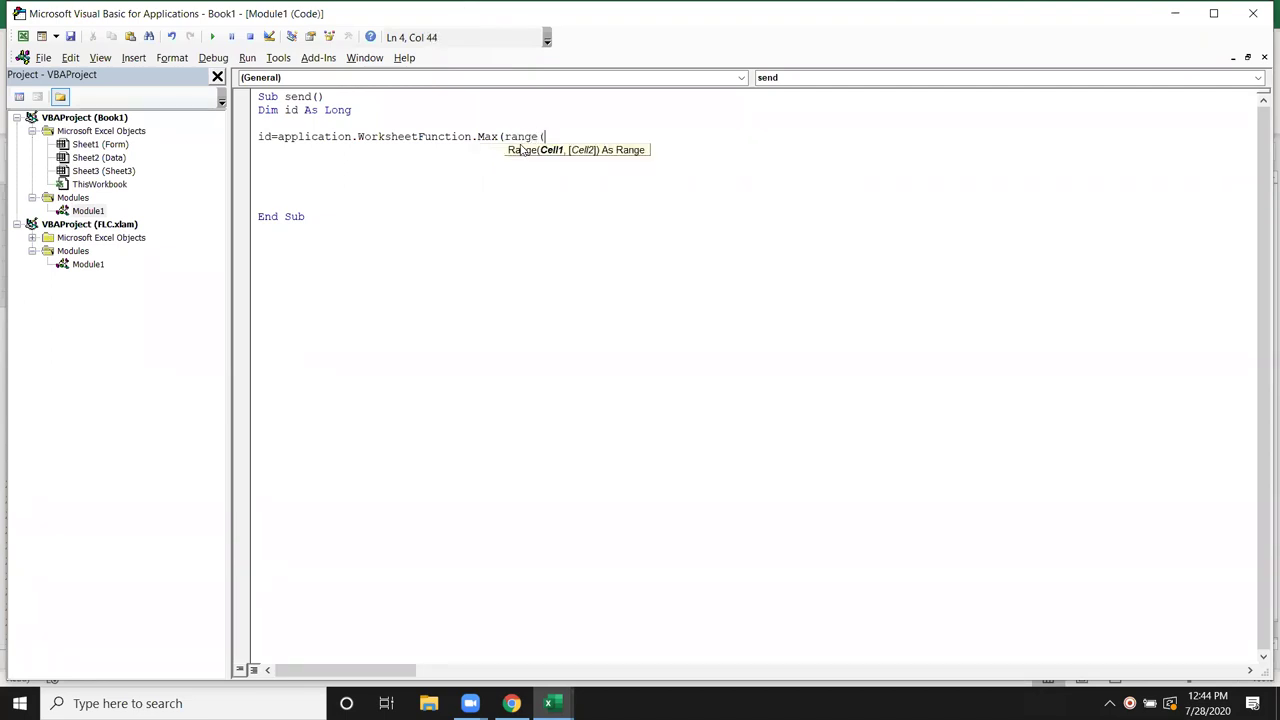
type("\"A:A\"))")
key("Return")
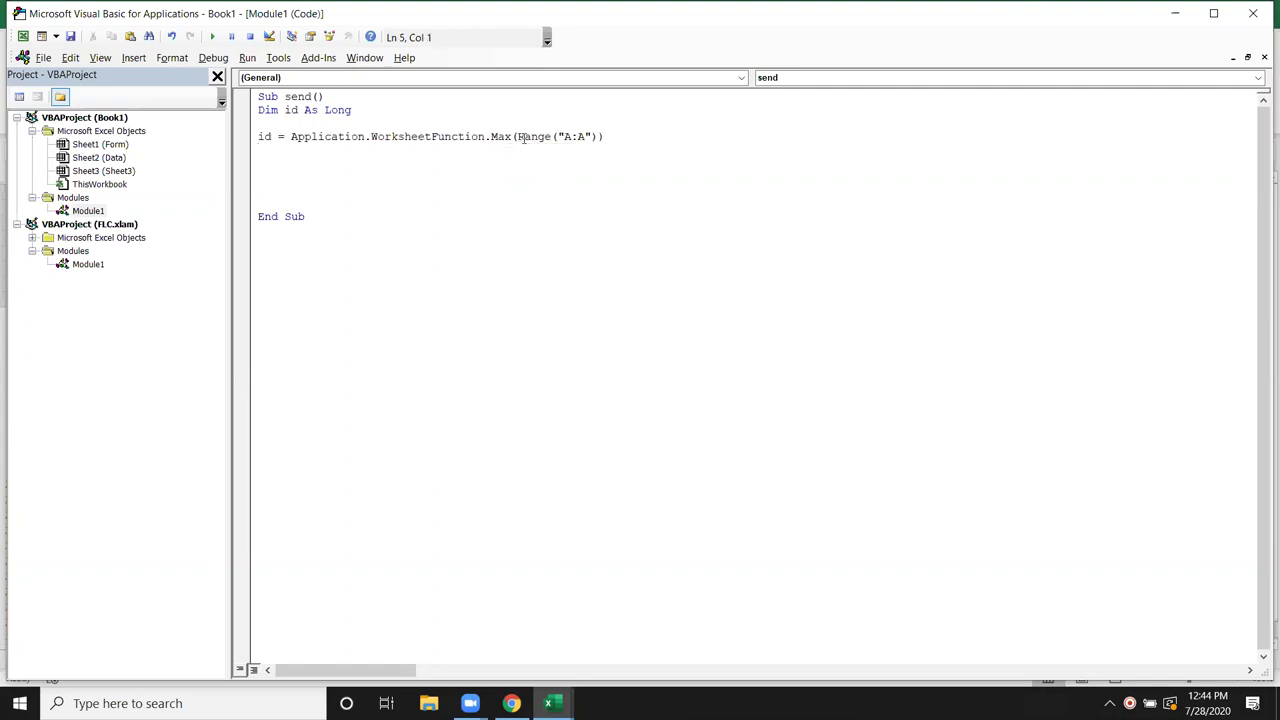
left_click(521, 137)
type("sheets")
type("(\"Data\"")
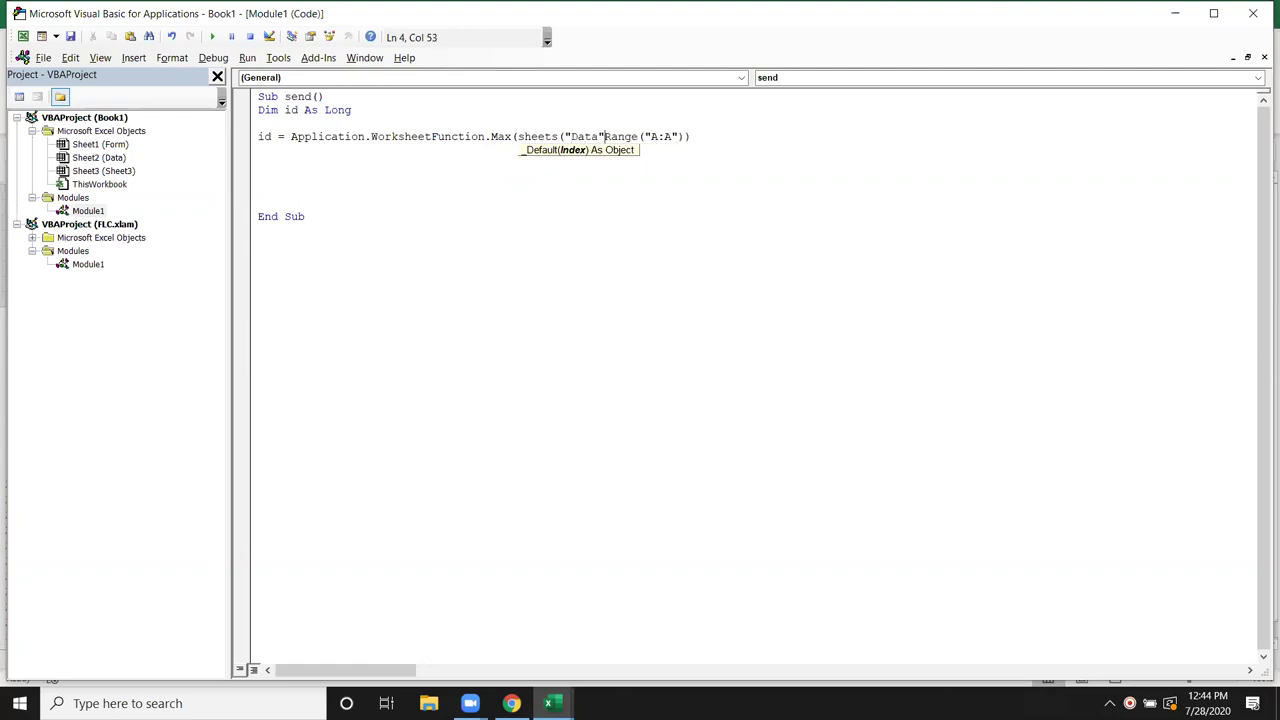
type(").")
left_click(569, 204)
Start the next-row statement on line 7 with Range("A65000").End(xlUp).
left_click(320, 166)
key("alt+F11")
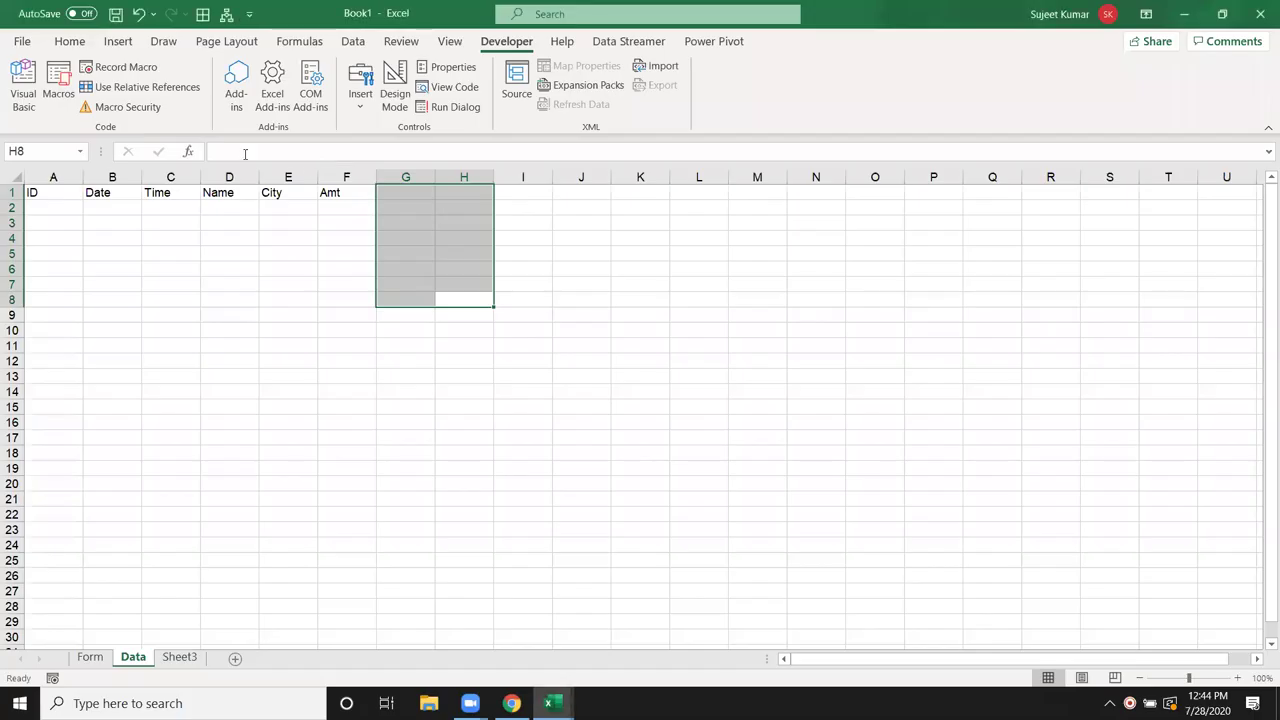
left_click(64, 198)
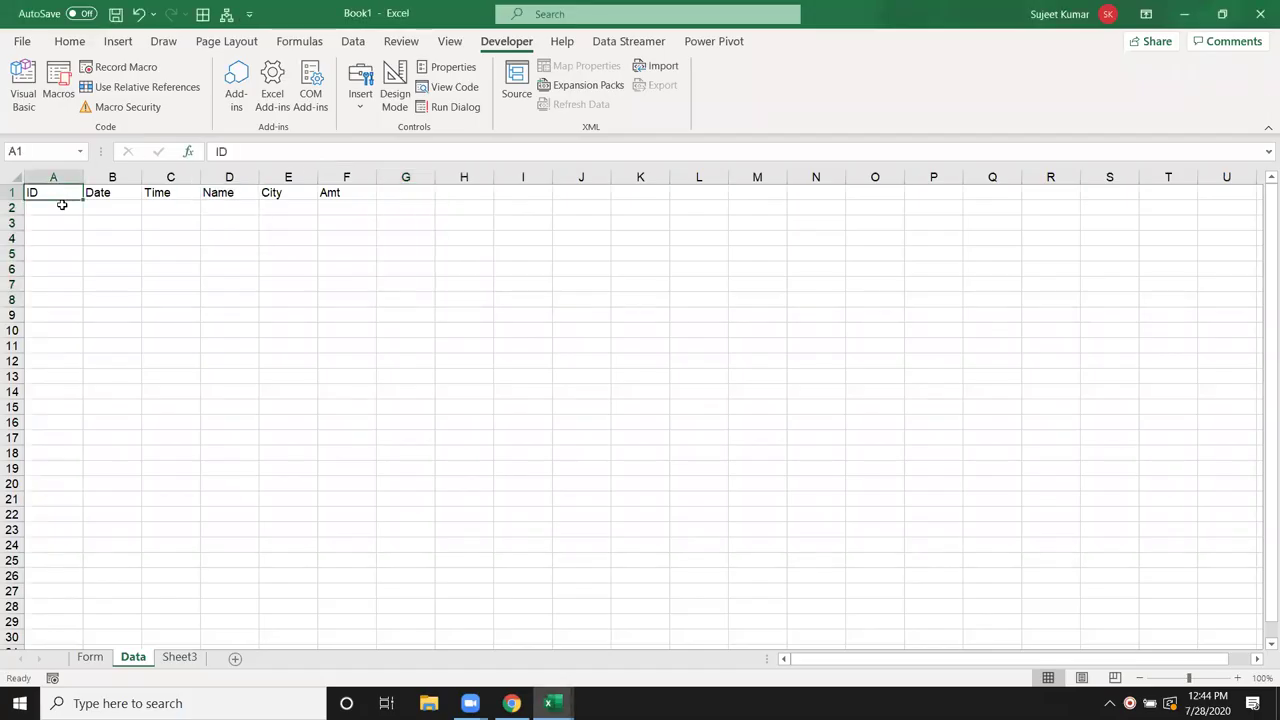
key("alt+F11")
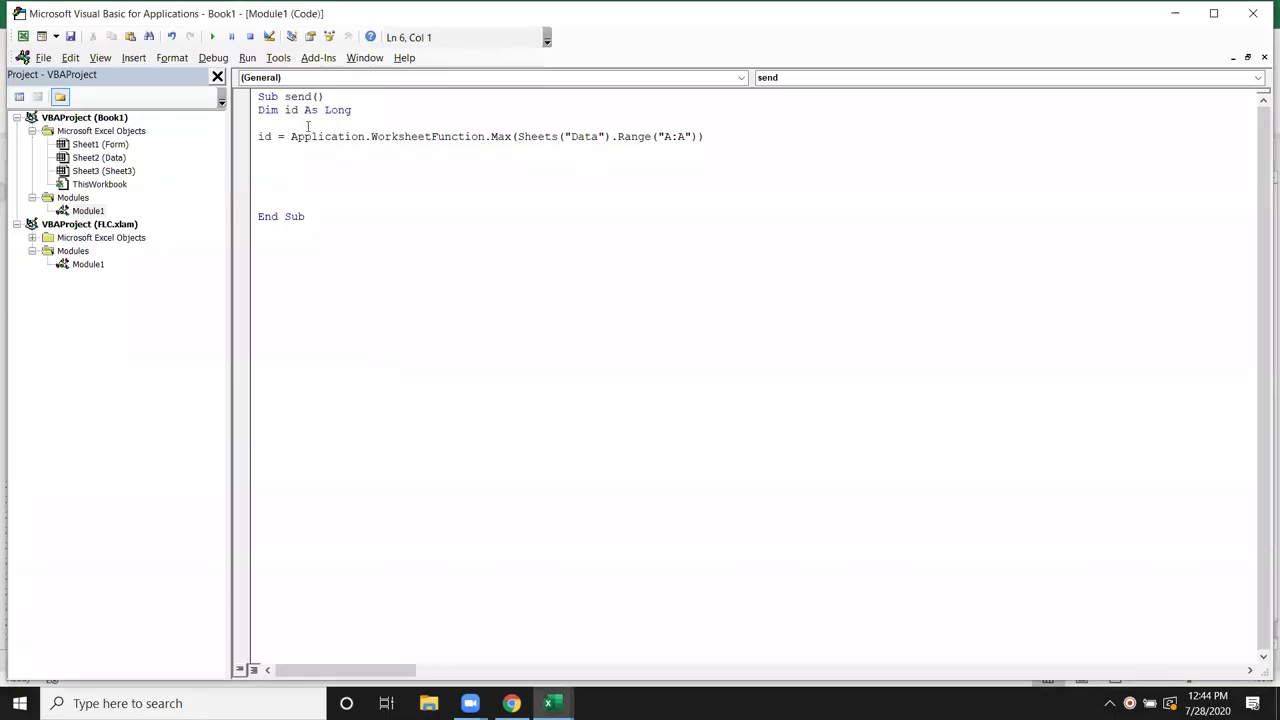
double_click(264, 136)
left_click(268, 170)
type("range")
type("(\"A65000\").e")
key("Tab")
type("(")
key("Down")
key("Down")
key("Down")
key("Tab")
type(").o")
Finish the statement with .Offset(1, 0).Value = id + 1.
key("Tab")
type("(")
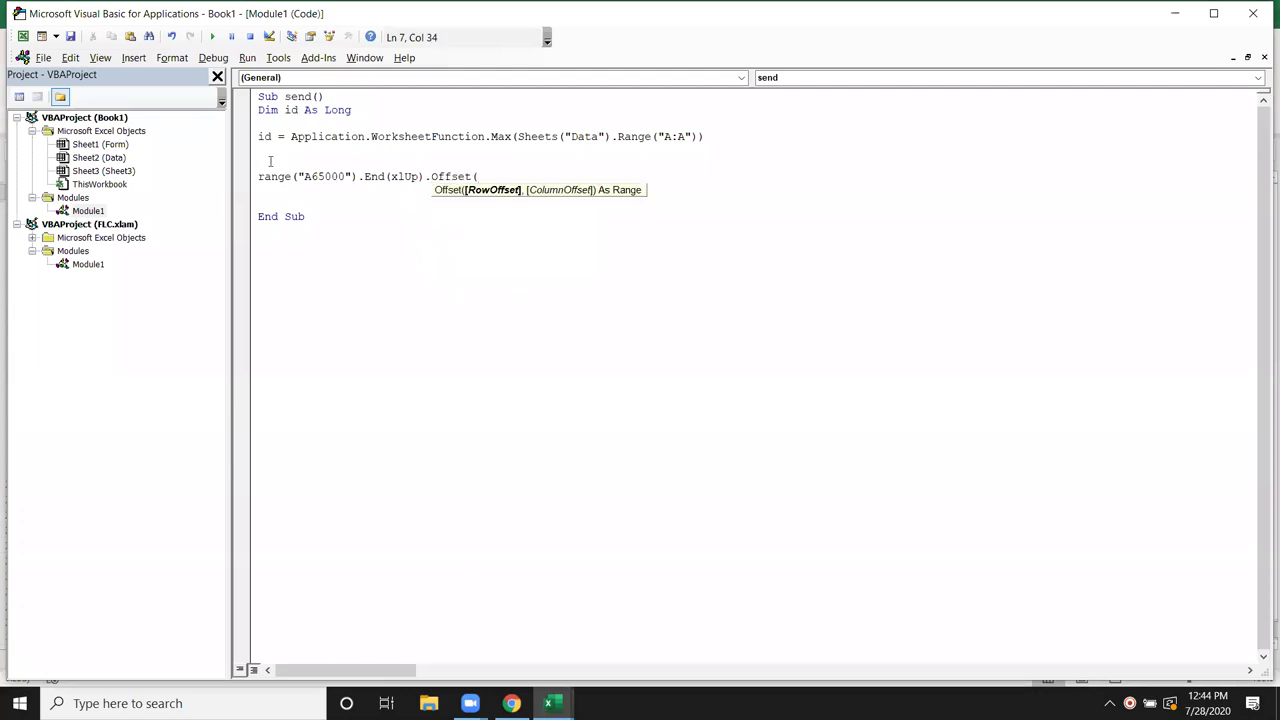
type(",2")
key("BackSpace")
type("0).v")
key("Down")
key("Tab")
type("=id+1")
left_click(400, 214)
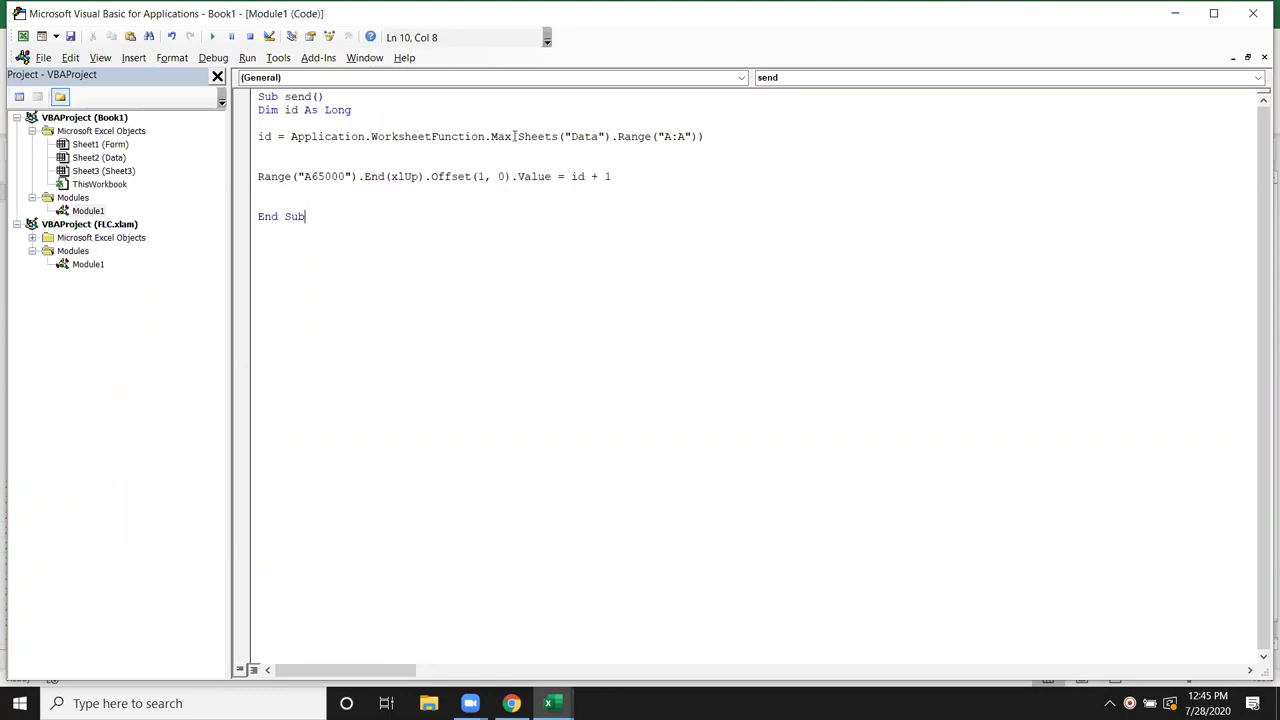
Qualify line 7's Range with the Sheets("Data"). prefix copied from line 4.
left_click_drag(516, 136, 617, 137)
key("ctrl+c")
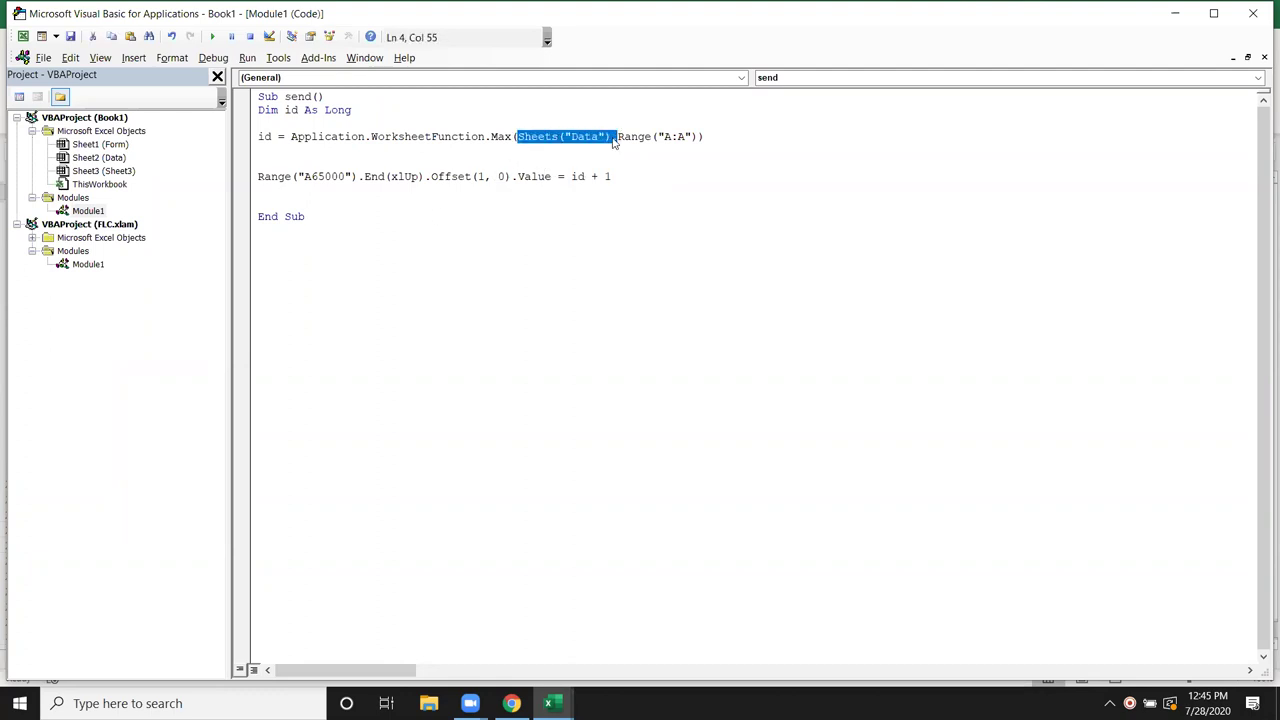
left_click(259, 176)
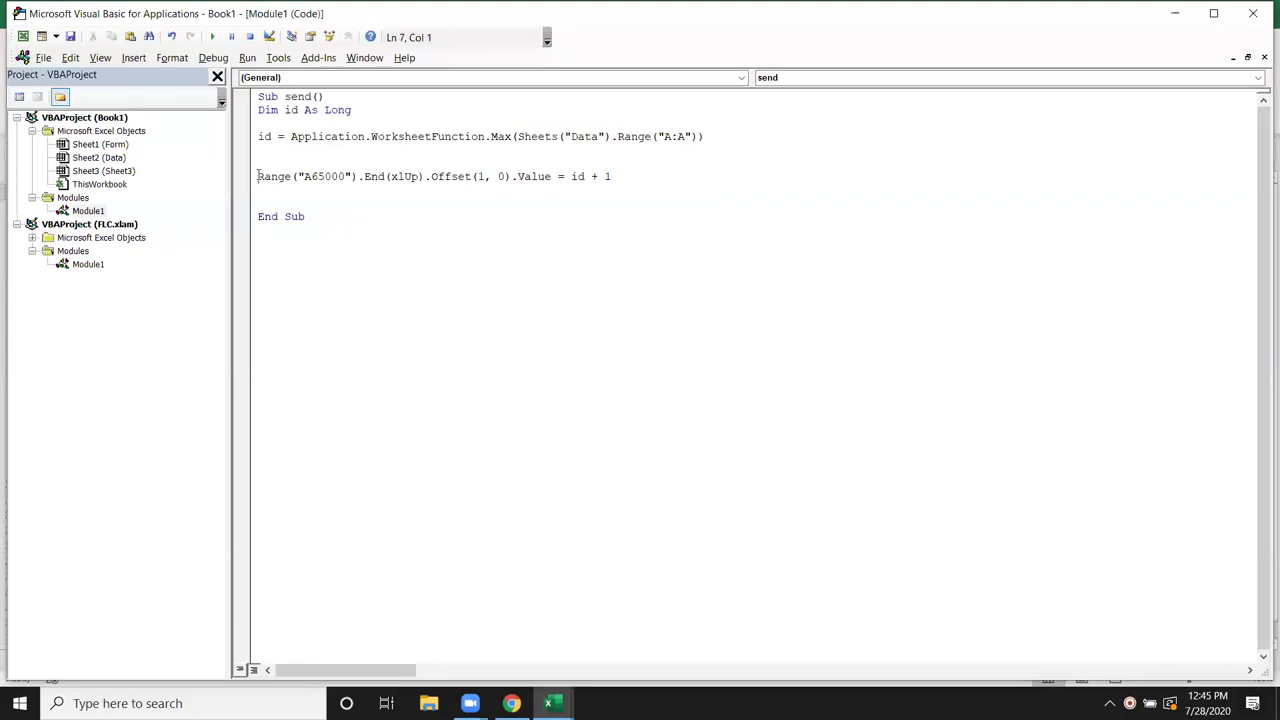
key("ctrl+v")
left_click(328, 191)
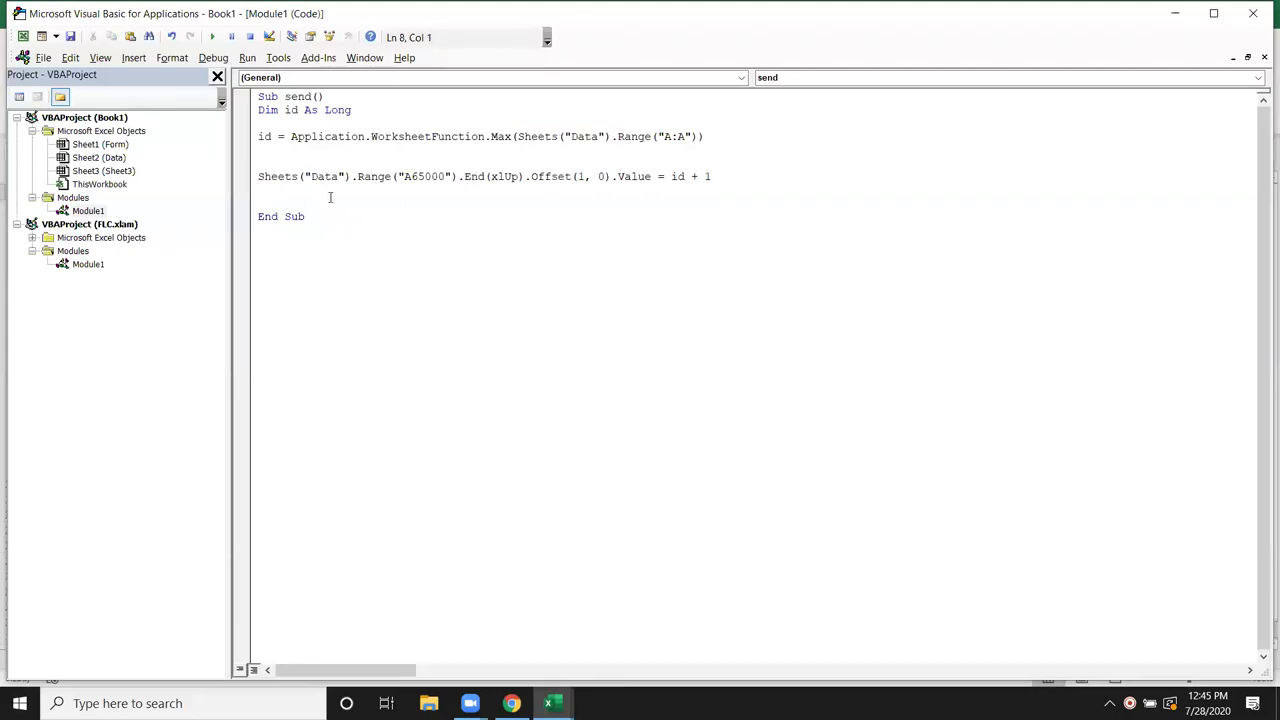
Check the Data sheet by jumping to row 65000 in column A and back to the top.
key("alt+F11")
left_click(66, 624)
left_click(62, 155)
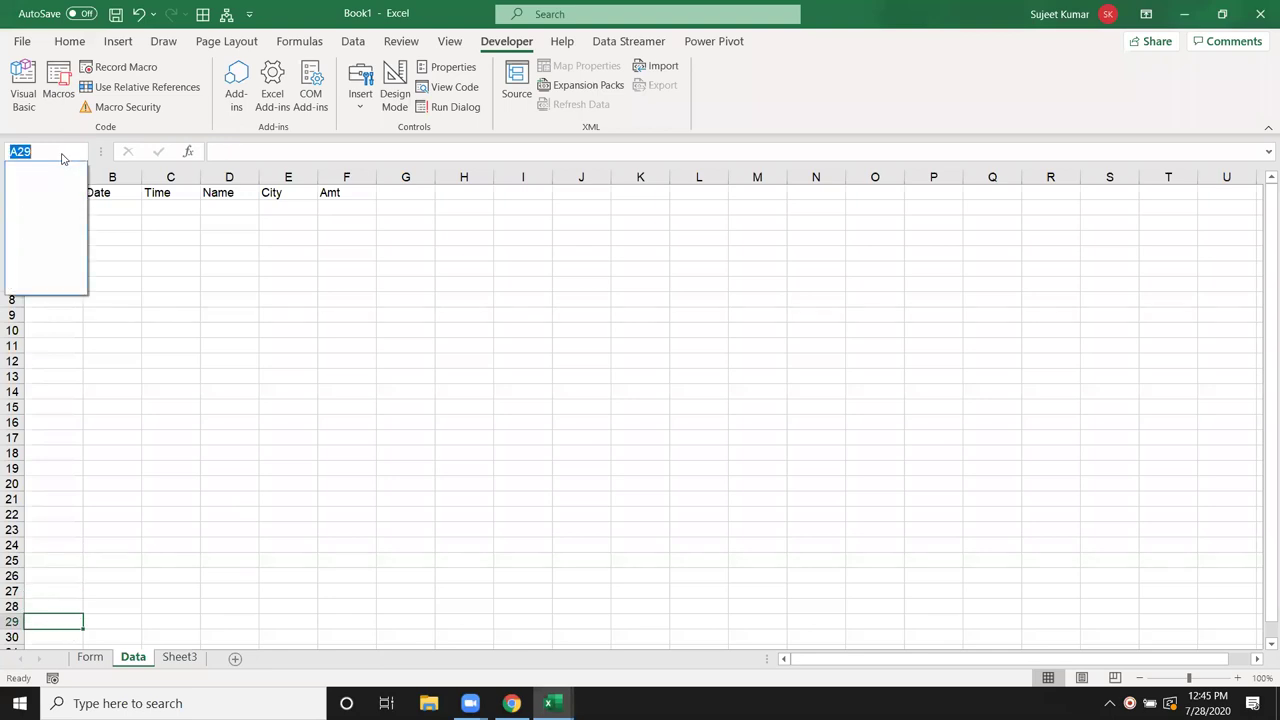
type("a65536")
key("Escape")
key("Return")
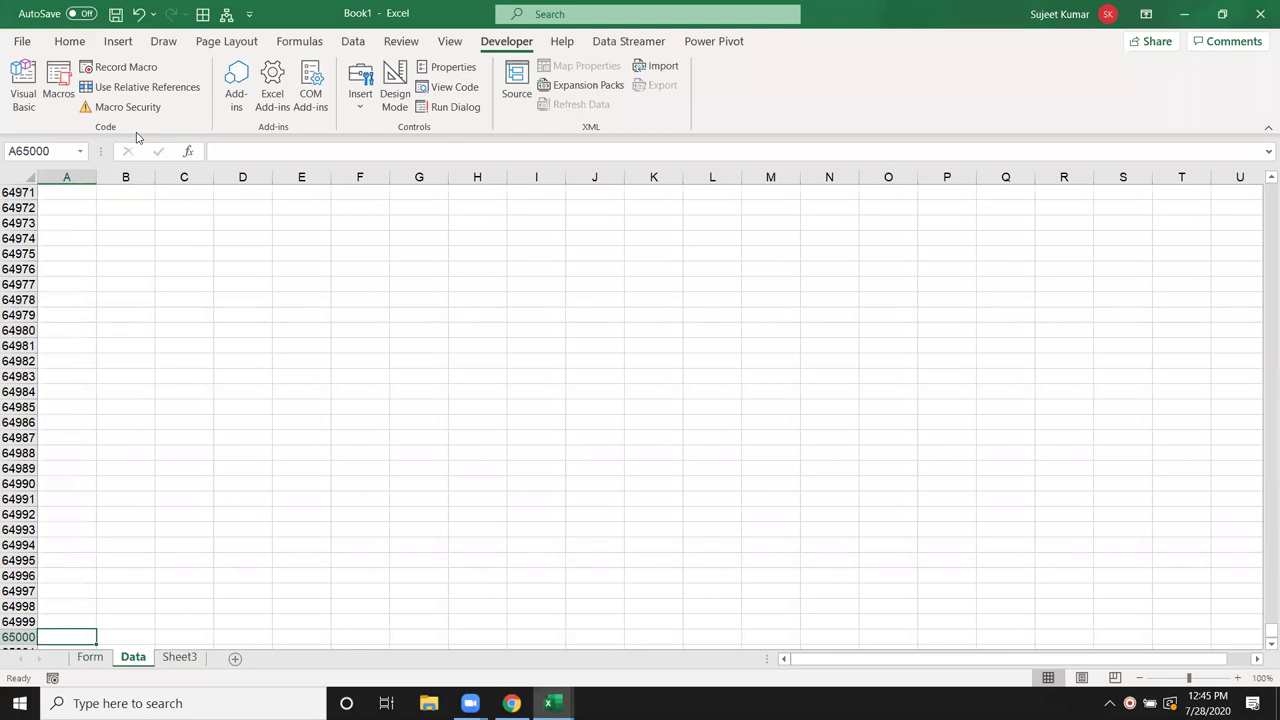
key("ctrl+Home")
Enter a test ID of 1 in cell A2 of the Data sheet.
key("alt+w")
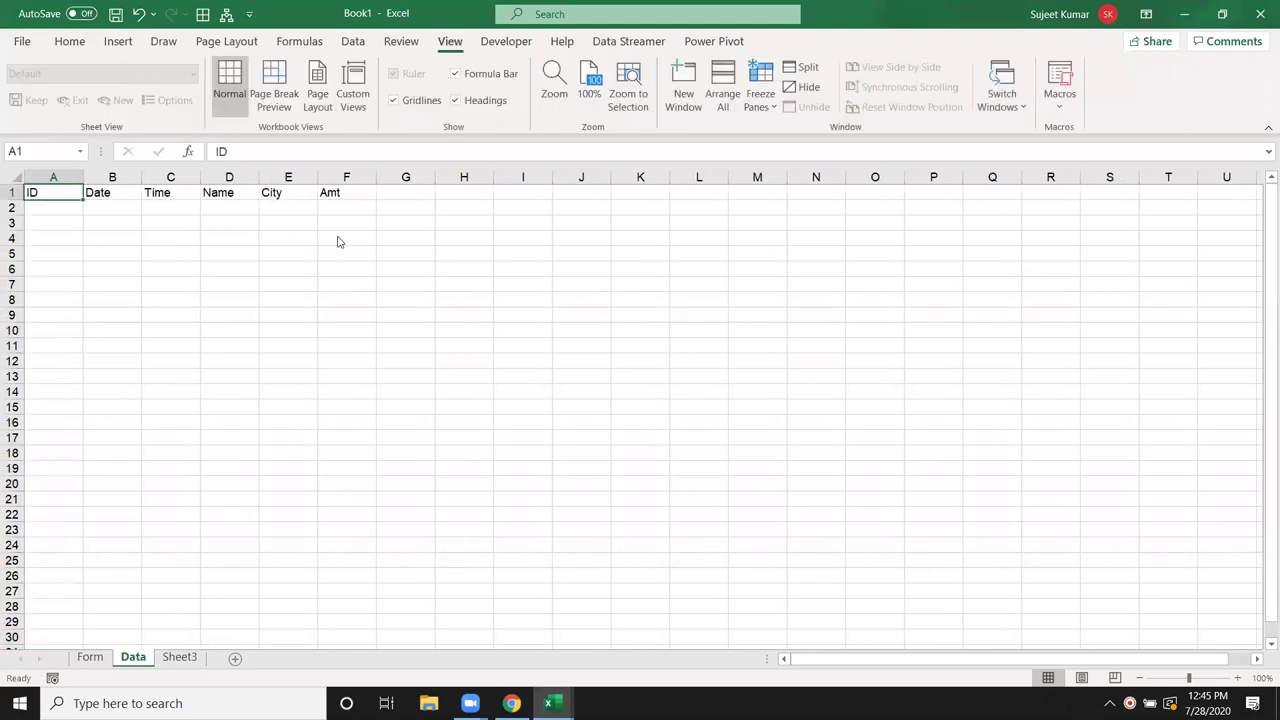
key("alt+F11")
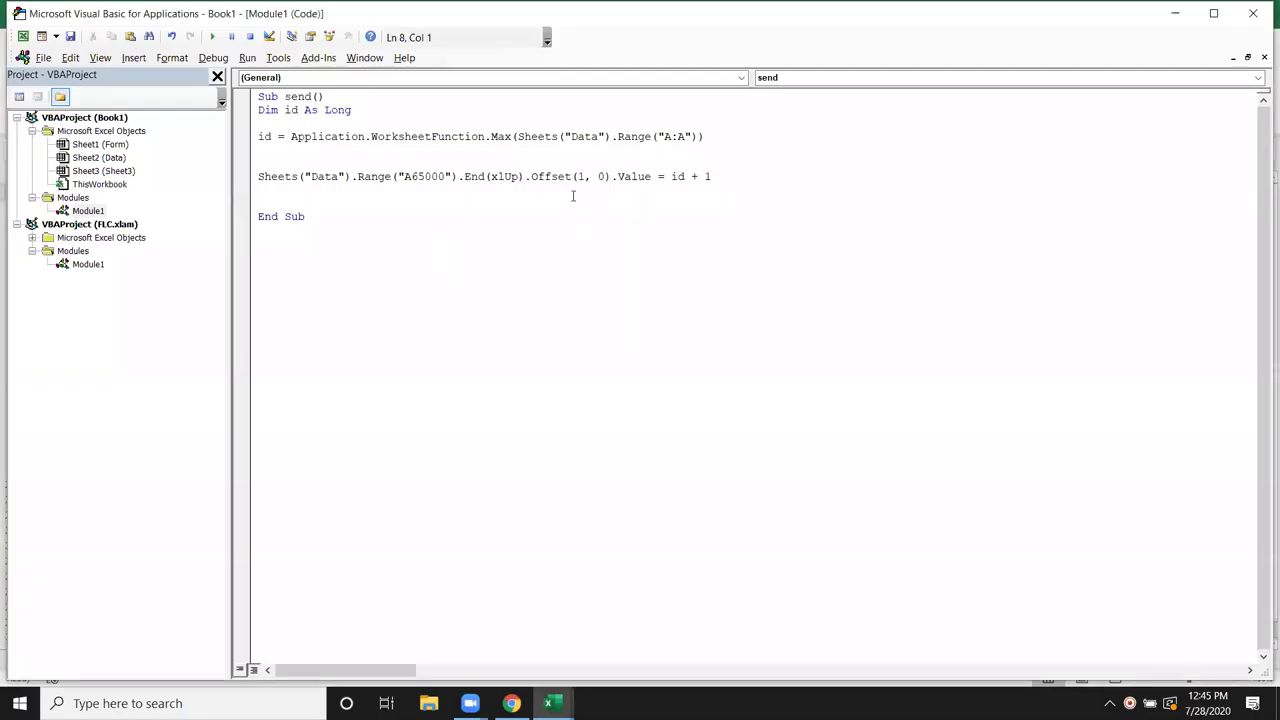
key("alt+F11")
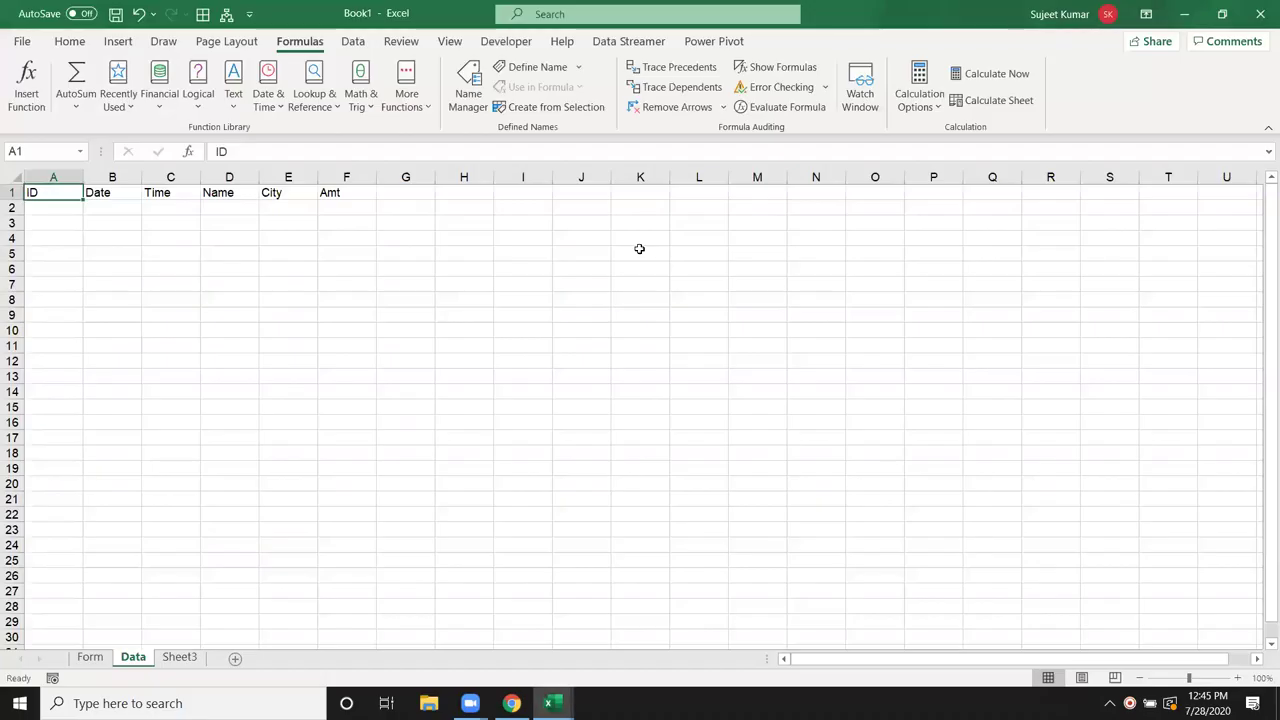
key("Down")
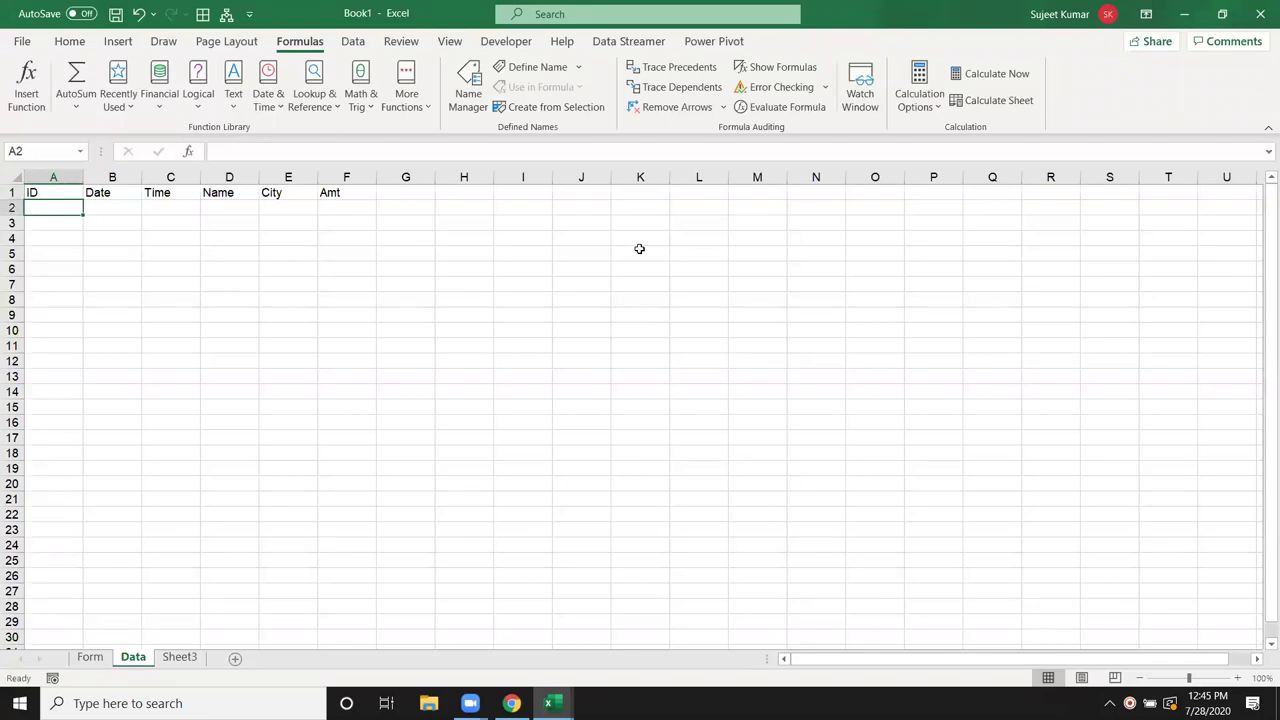
type("1")
key("Return")
key("Up")
Duplicate the Sheets("Data") write statement in the send macro.
key("alt+F11")
key("Up")
key("shift+Down")
key("ctrl+c")
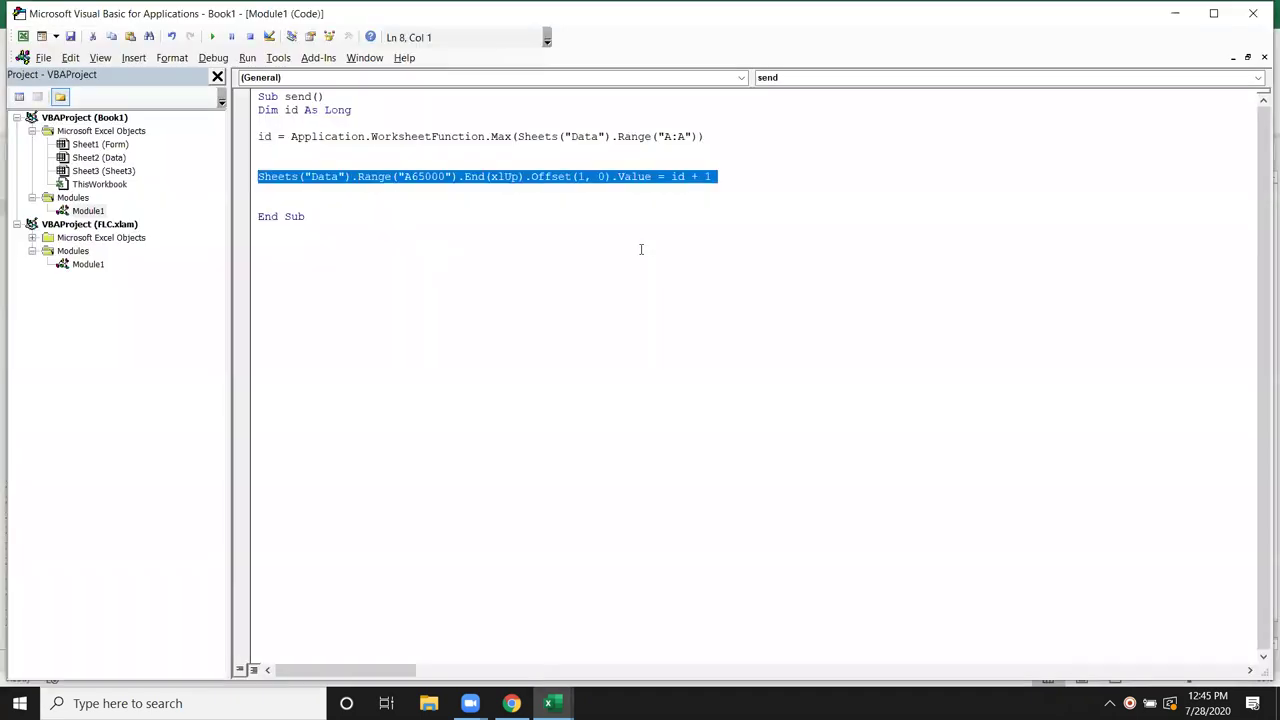
key("Right")
key("ctrl+v")
Edit the duplicated code line to write Date into column offset 1 with row offset 0.
left_click(588, 194)
double_click(586, 195)
type("0")
double_click(603, 190)
type("1")
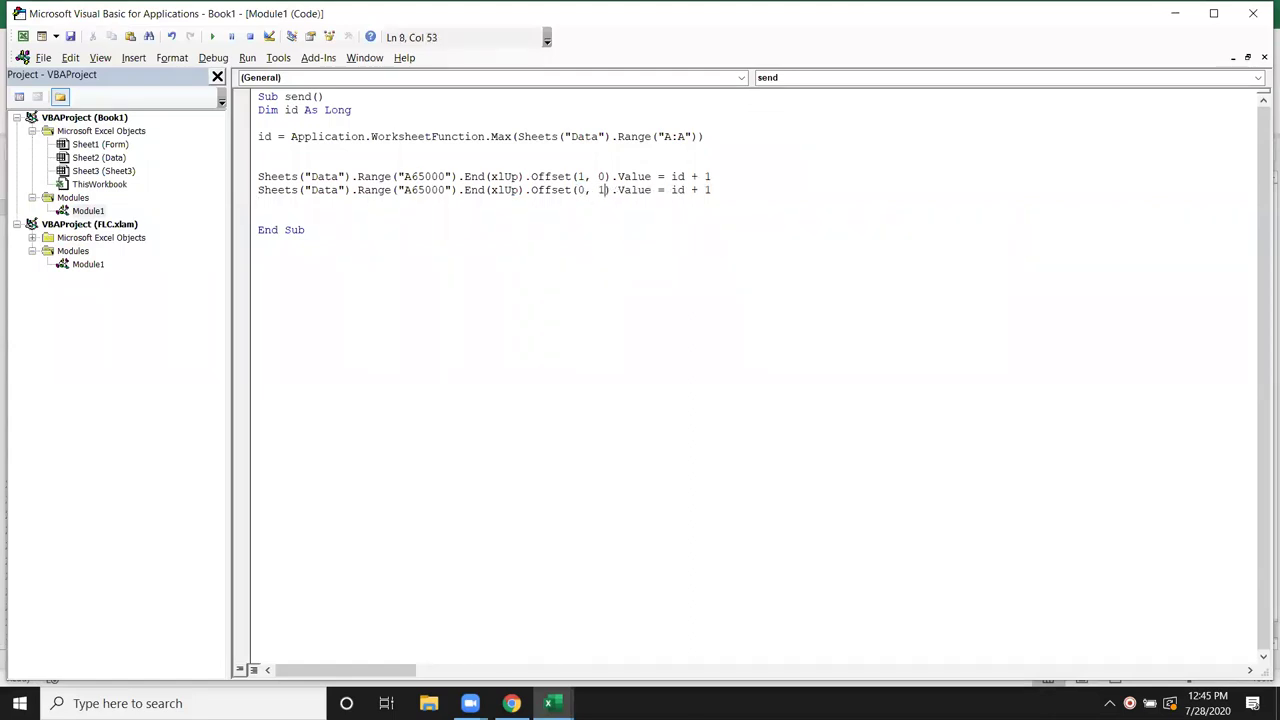
left_click_drag(712, 190, 671, 190)
type("date")
left_click(258, 203)
left_click(643, 233)
On the Data sheet, fill B2 with today's date using Ctrl+;.
key("alt+F11")
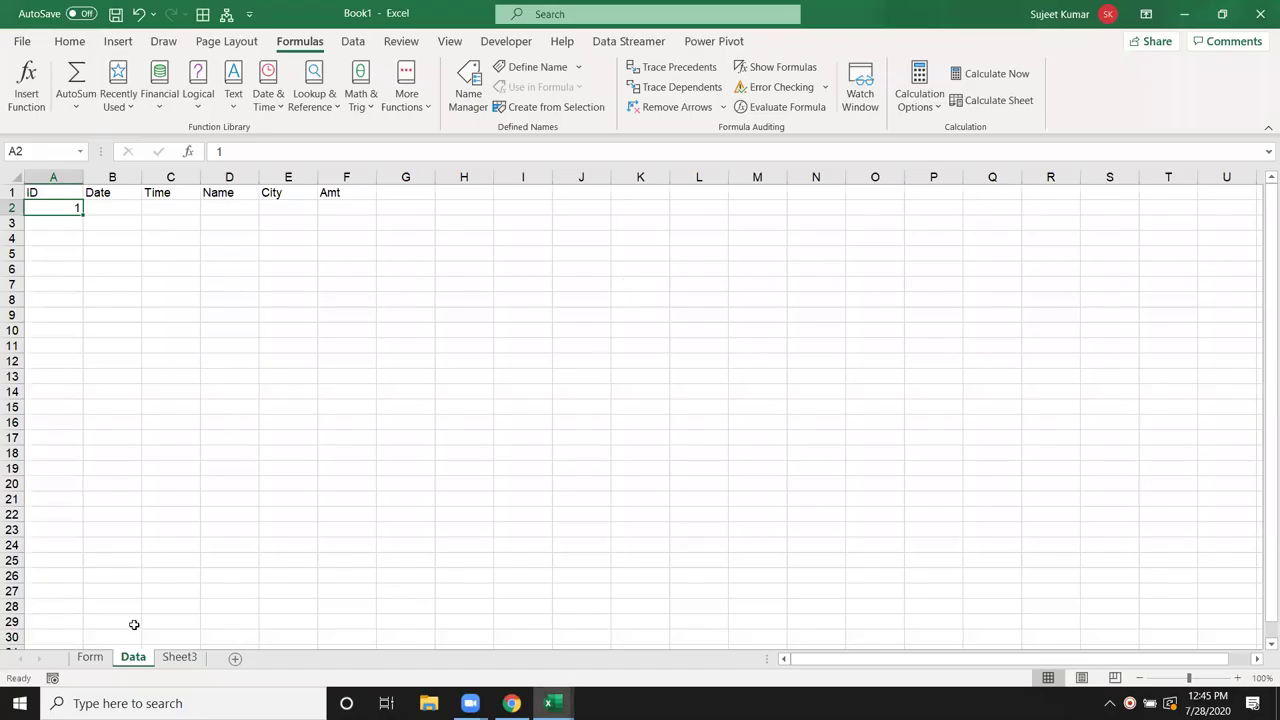
left_click(63, 638)
key("ctrl+Up")
key("Right")
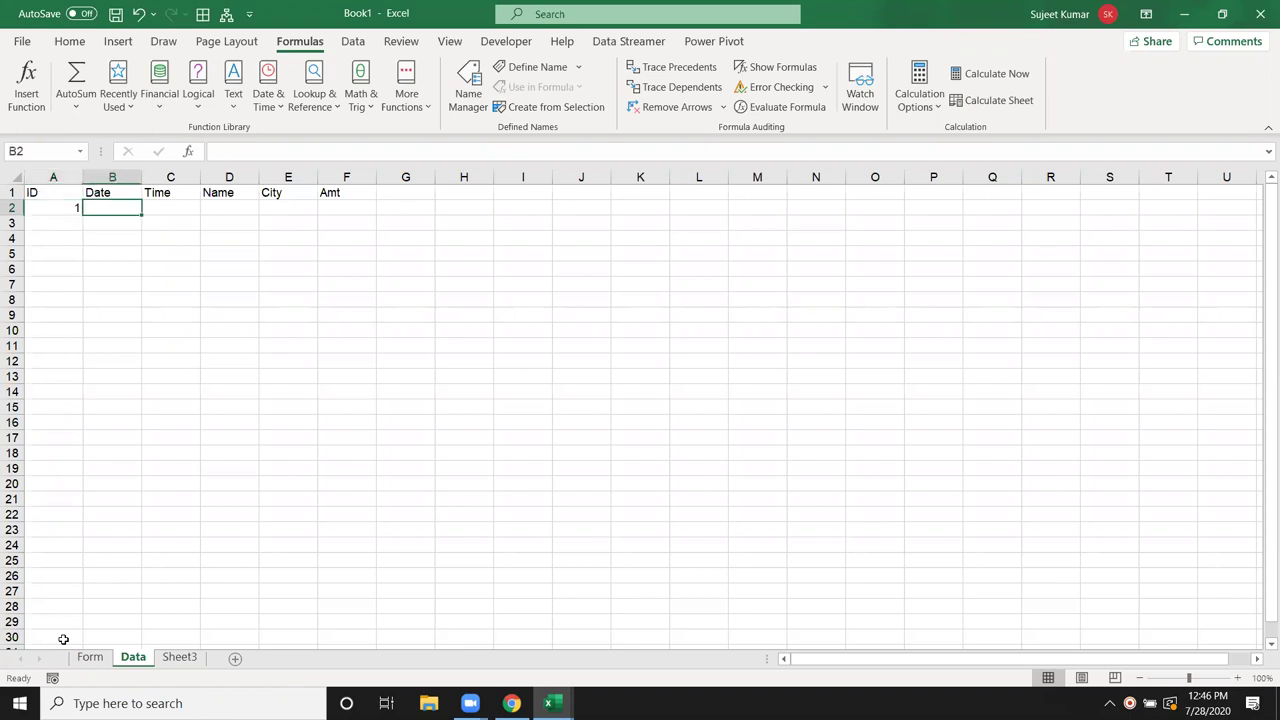
key("ctrl+semicolon")
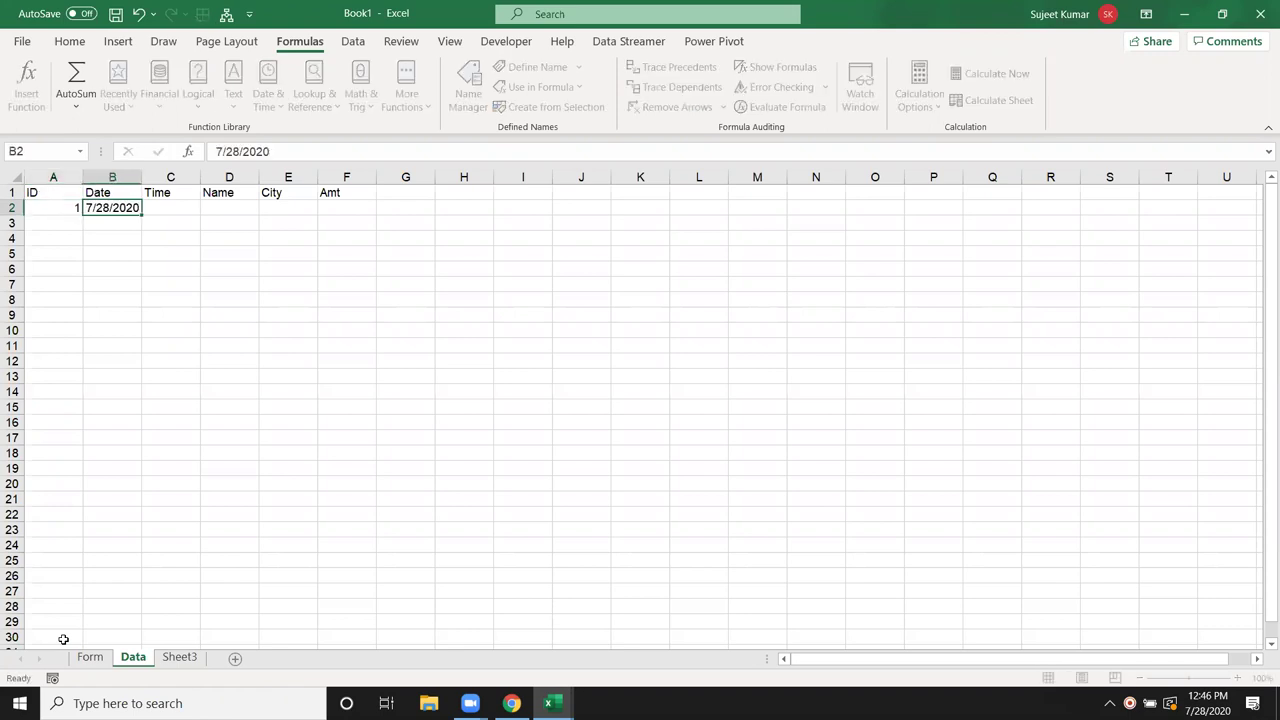
key("Return")
key("Up")
Add a macro line writing Format(Now,"HH:MM:SS") to column offset 2.
key("alt+F11")
key("Up")
key("Up")
key("Up")
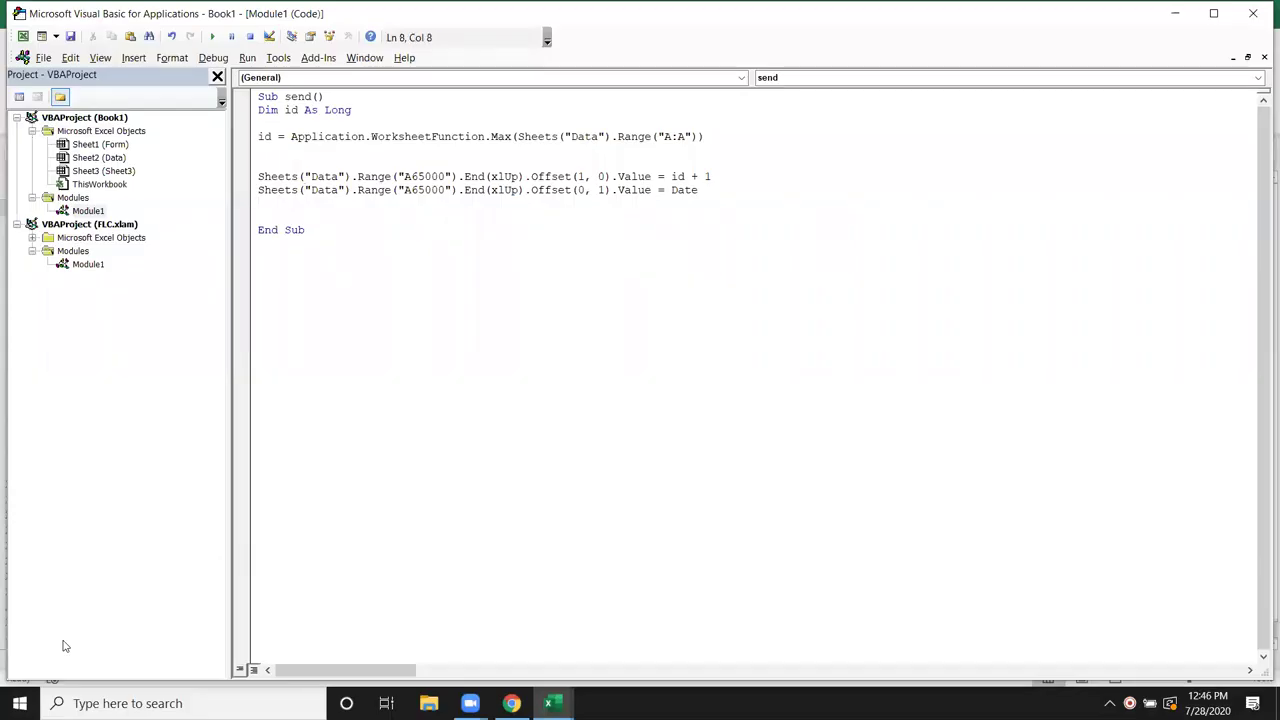
left_click_drag(706, 201, 246, 203)
key("ctrl+c")
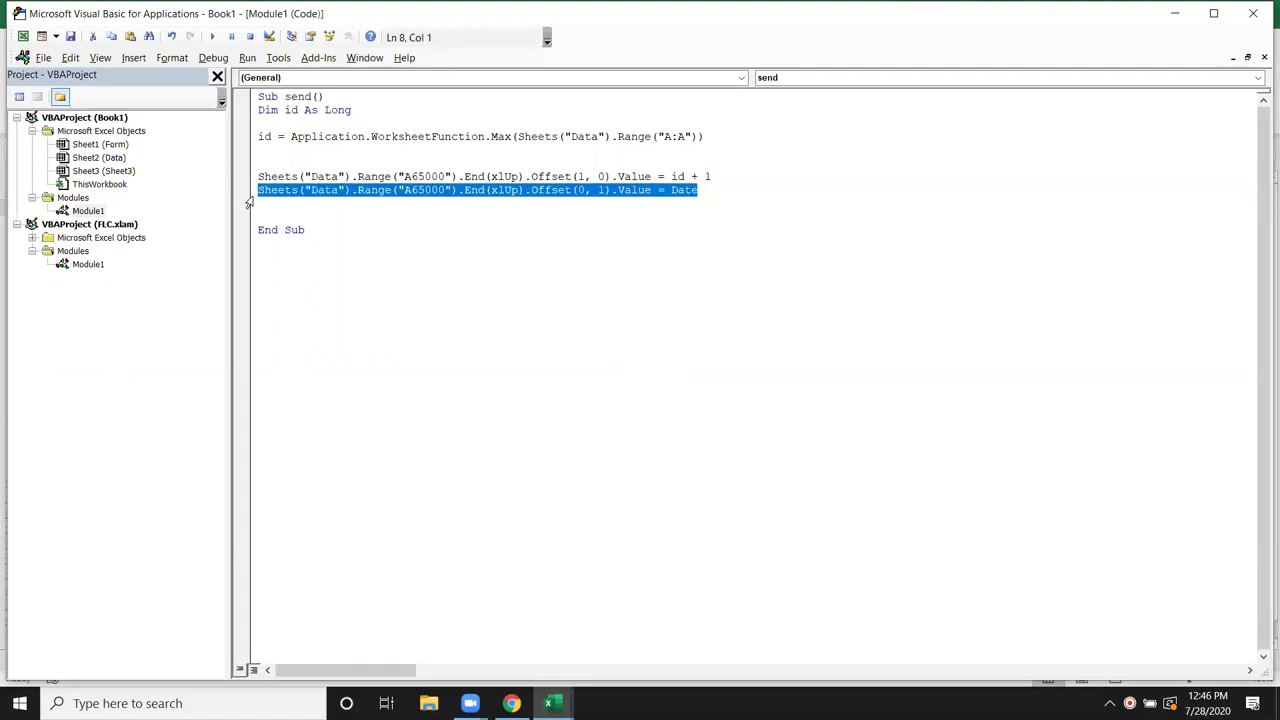
left_click(250, 203)
key("ctrl+v")
key("BackSpace")
key("BackSpace")
key("BackSpace")
key("BackSpace")
type("format(now,\"")
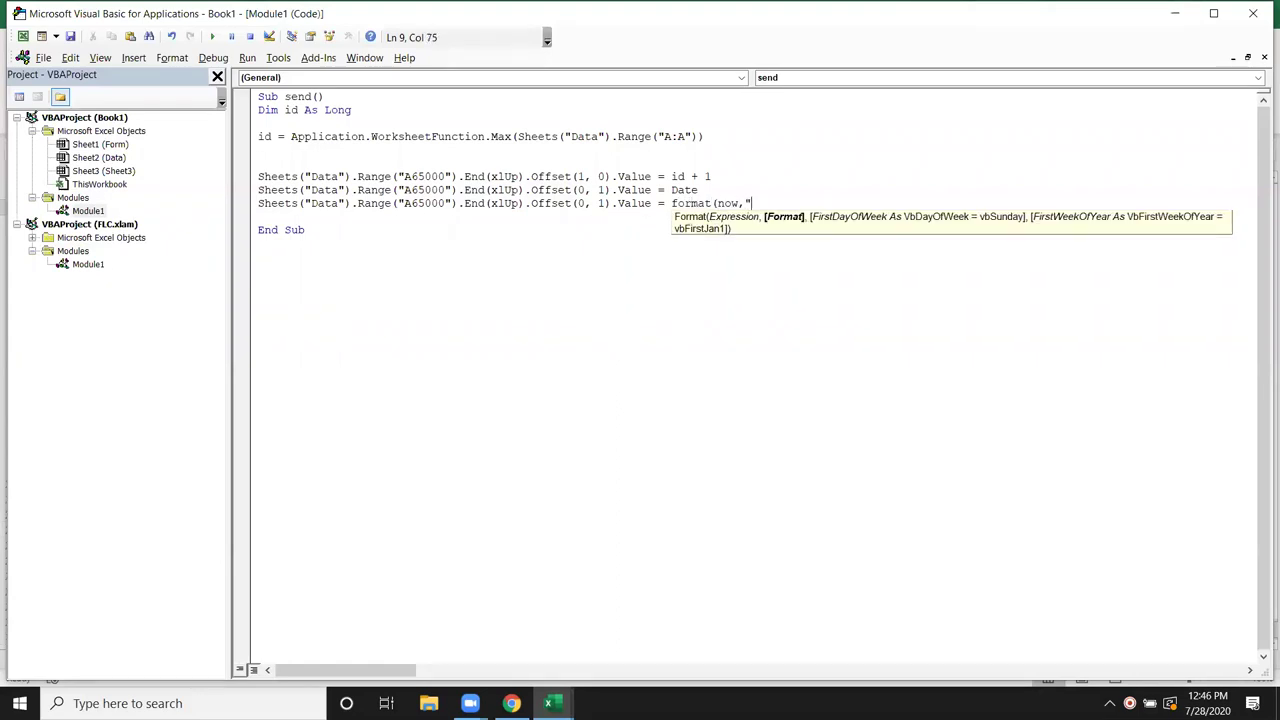
type("HH:MM")
type(":SS\")")
left_click(614, 217)
double_click(601, 203)
type("2")
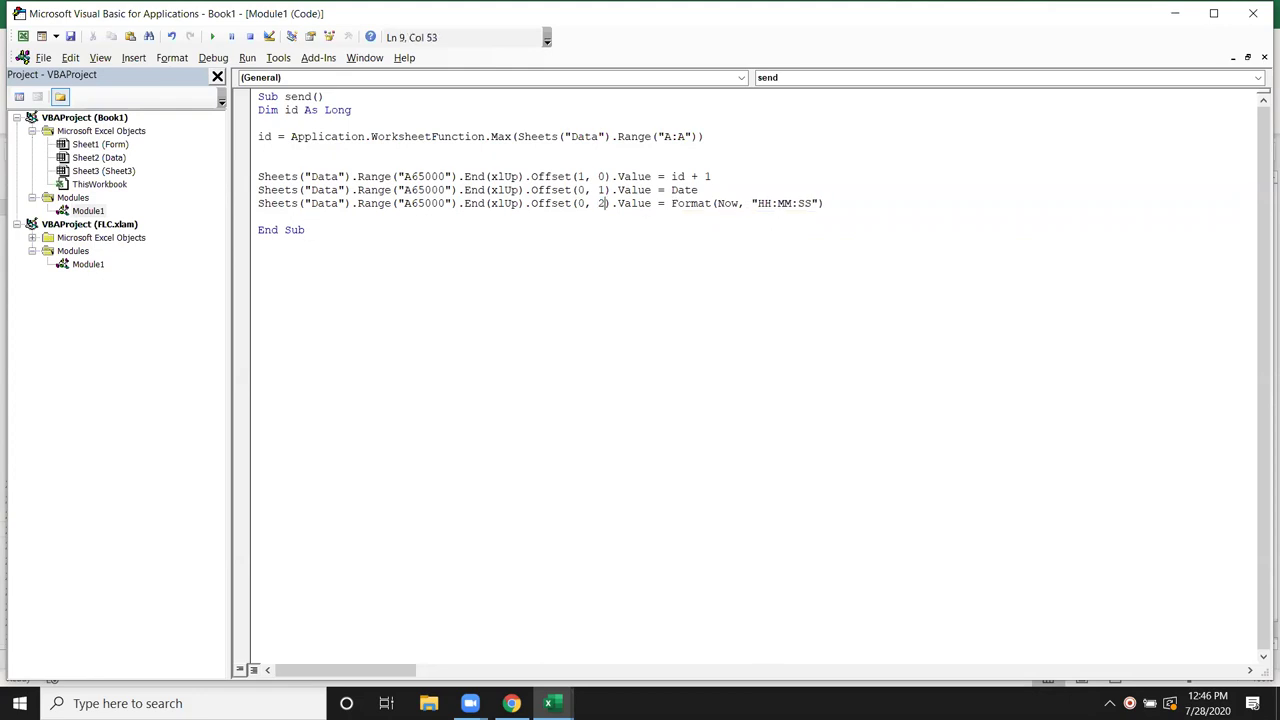
left_click(601, 219)
Enter the current time in Data cell C2 with Ctrl+Shift+;.
key("alt+F11")
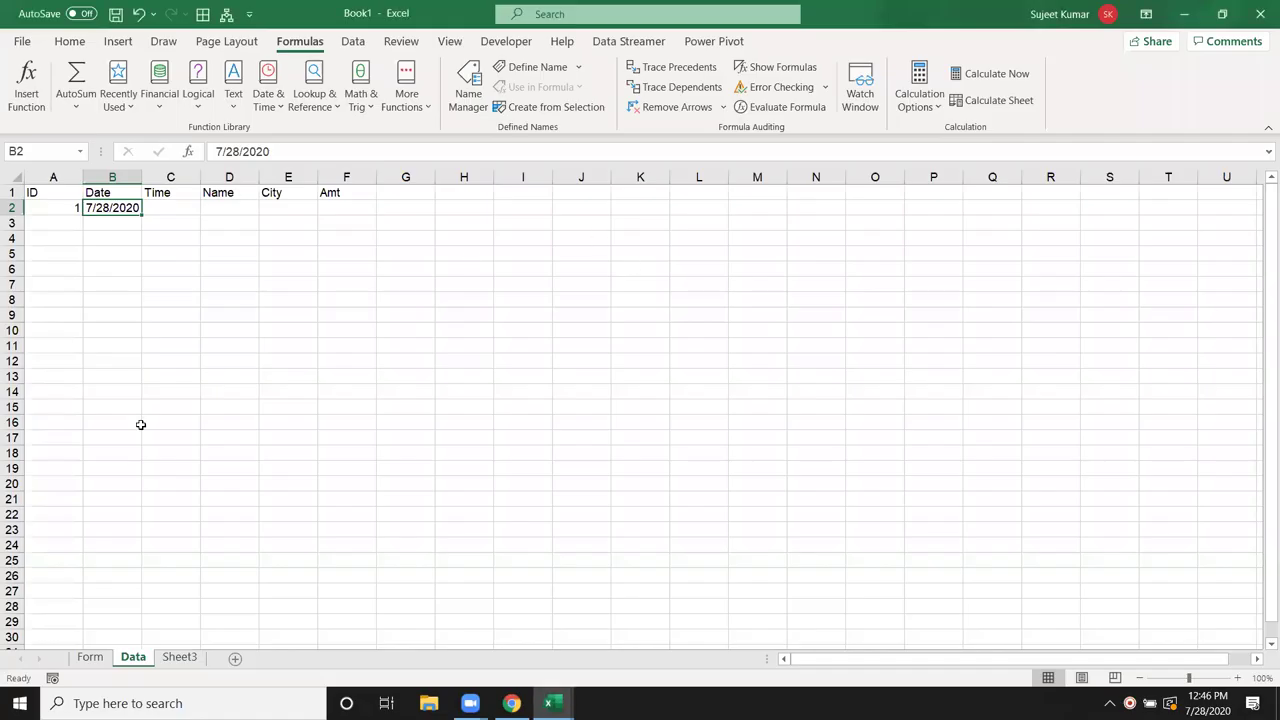
left_click(54, 638)
key("ctrl+Up")
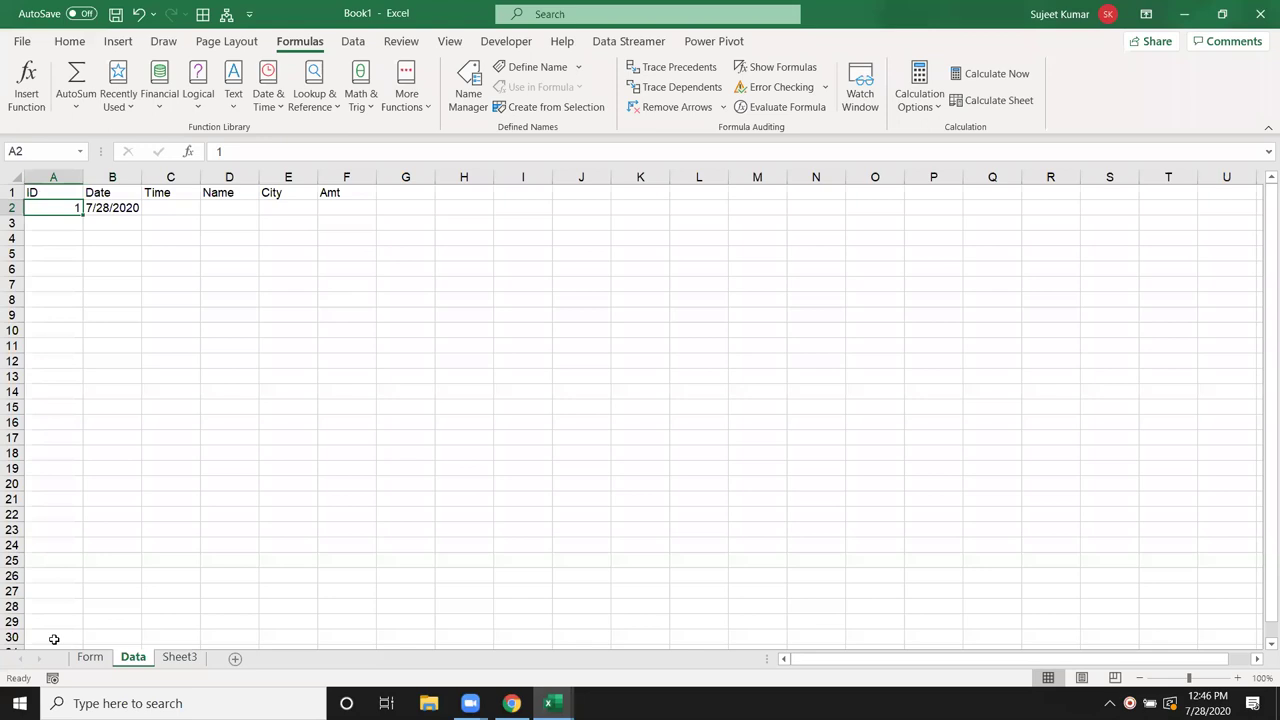
key("Right")
key("Right")
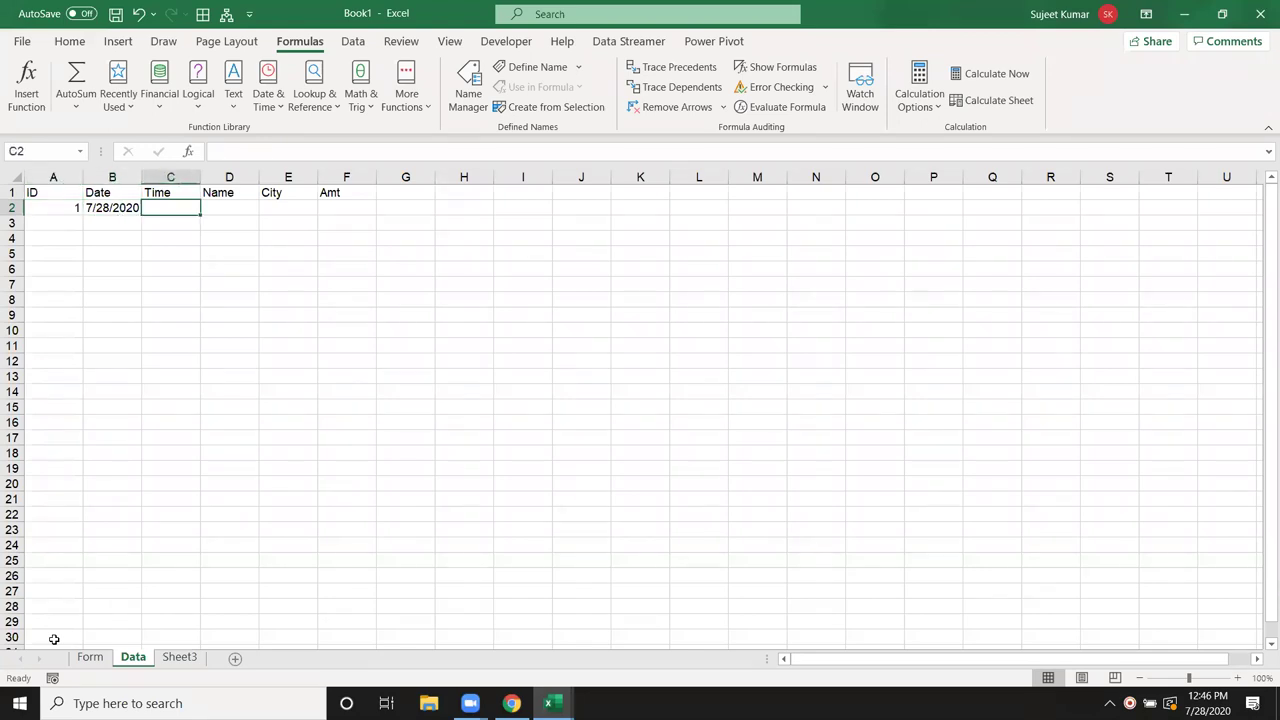
key("ctrl+shift+semicolon")
key("Return")
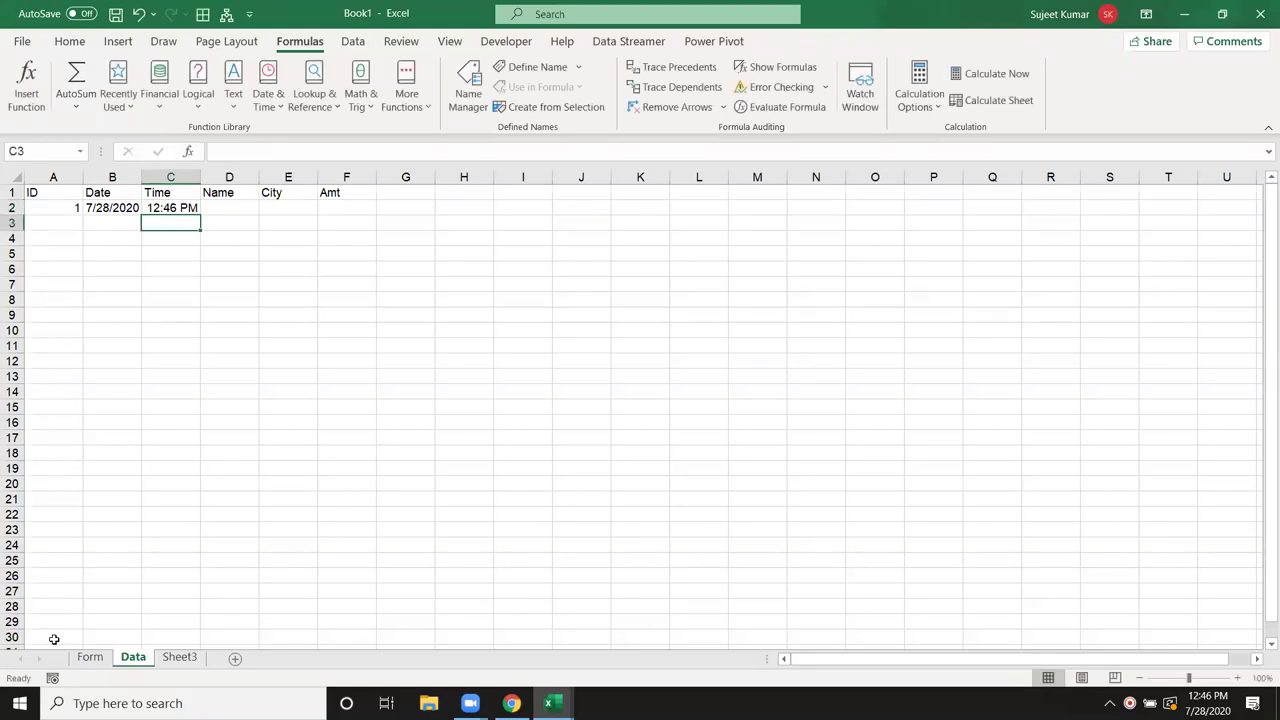
Add a macro line writing Range("B2").Value to column offset 3.
key("alt+F11")
key("Up")
key("shift+Down")
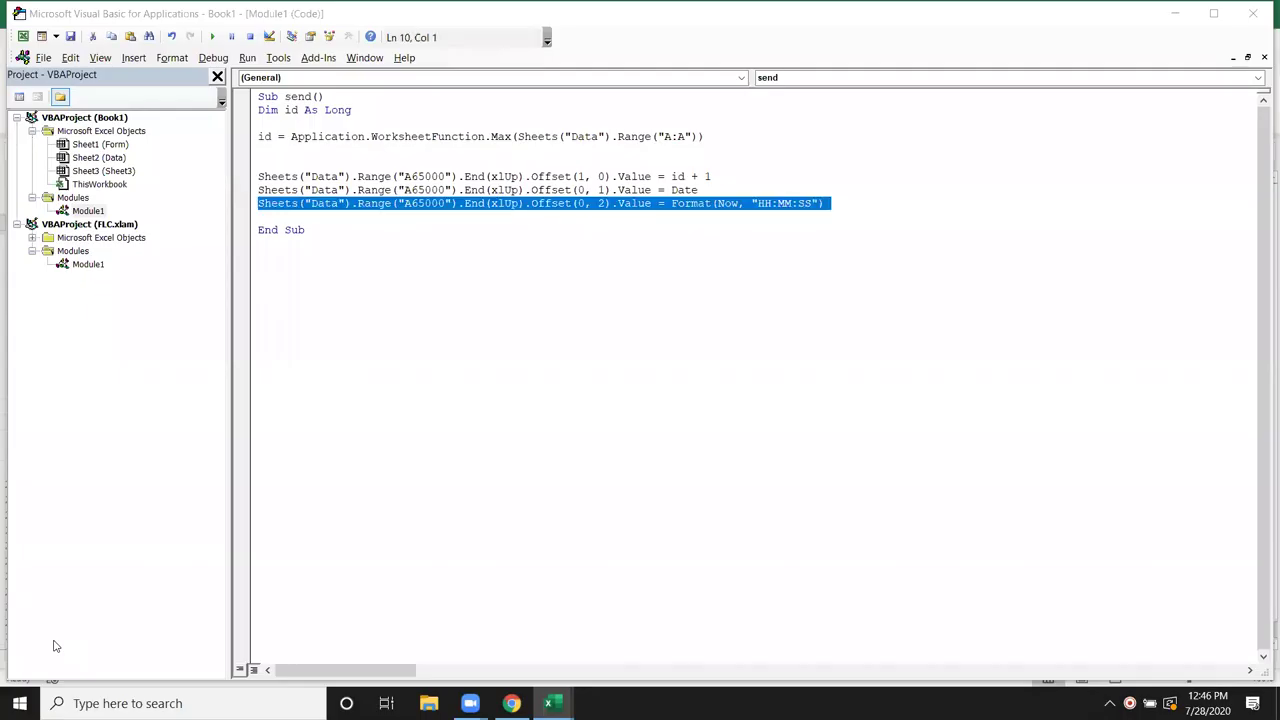
key("ctrl+c")
key("Left")
key("ctrl+v")
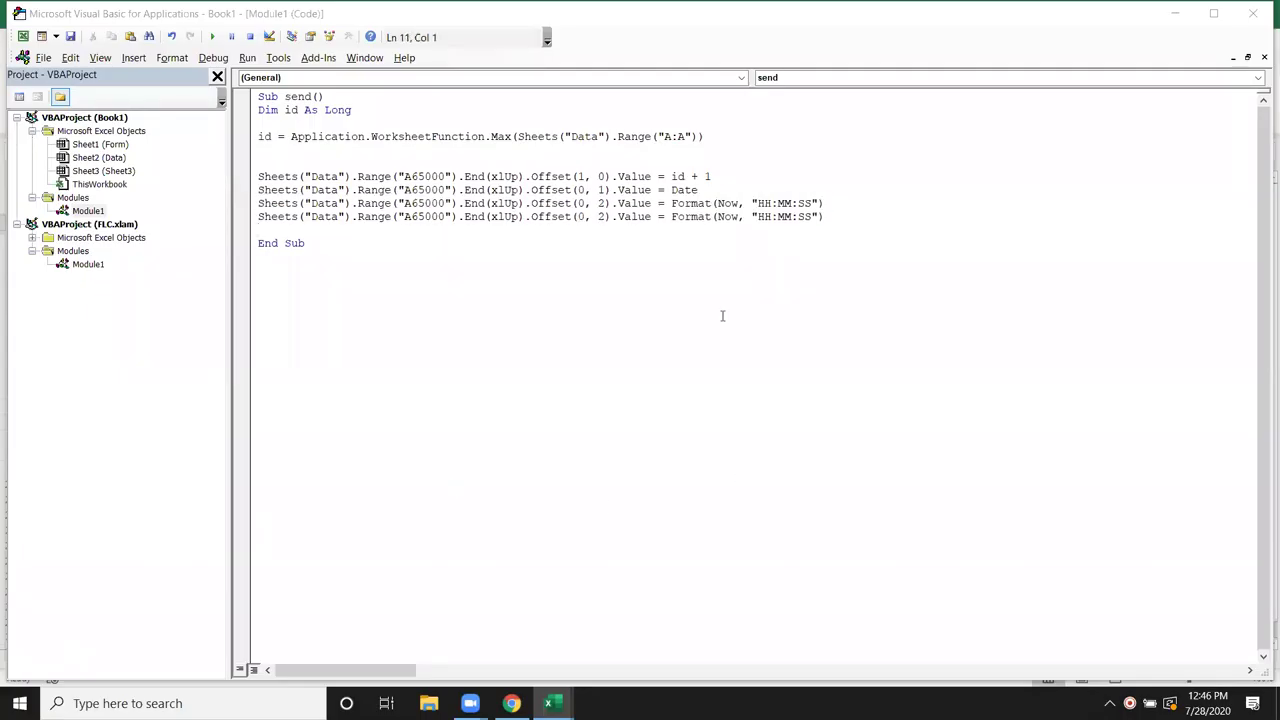
left_click(603, 216)
key("BackSpace")
type("3")
left_click(709, 309)
left_click_drag(671, 216, 916, 226)
key("BackSpace")
type("range")
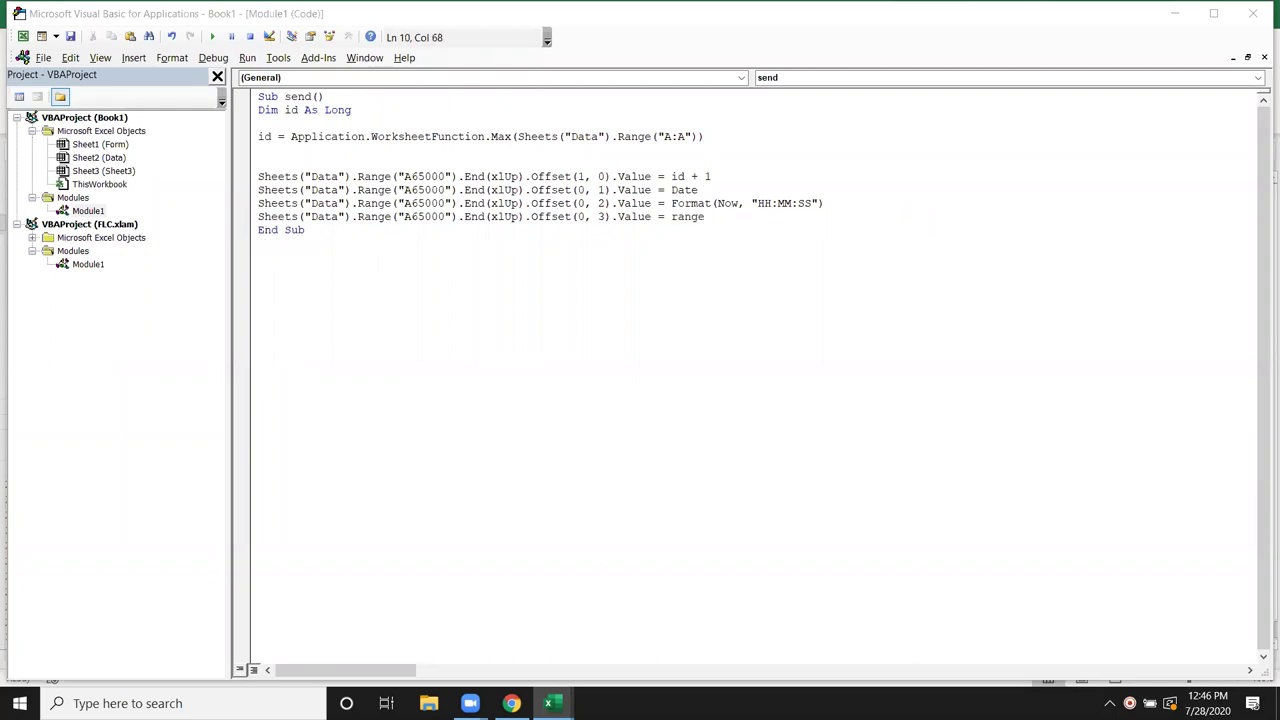
type("(\"B2\").valu")
key("Tab")
key("Return")
key("alt+F11")
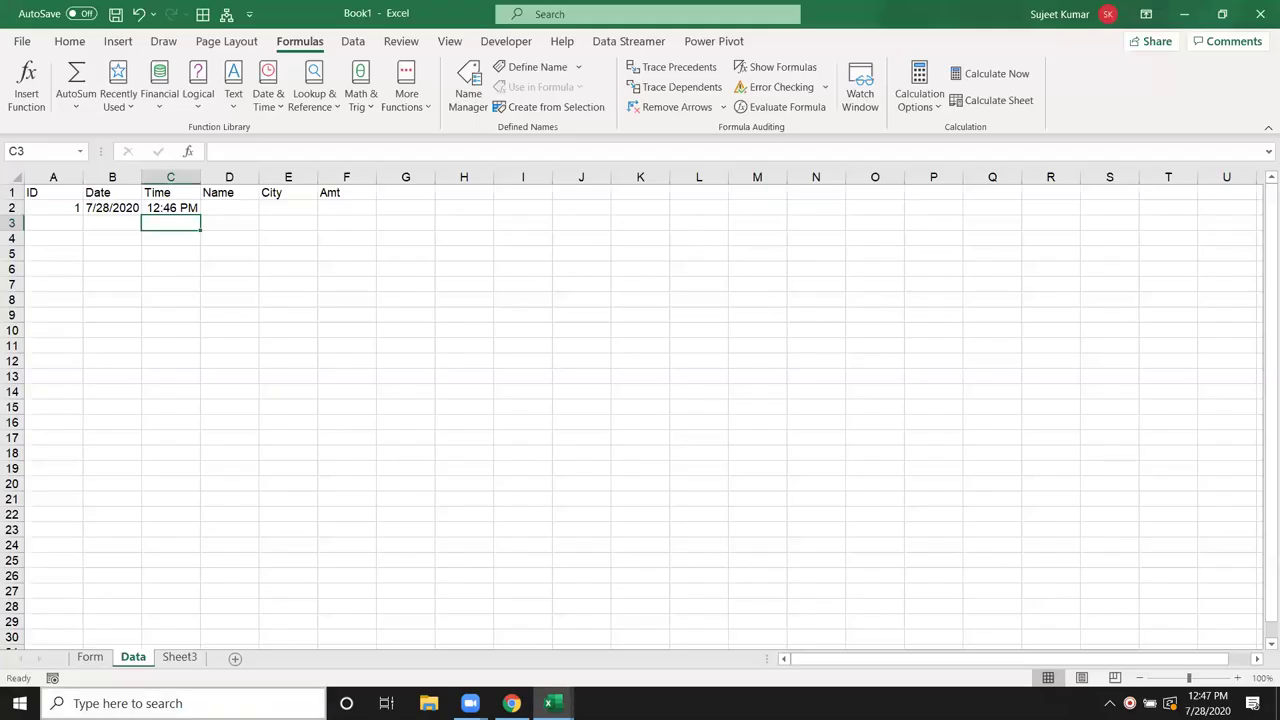
Change the offset-3 line to read the Name cell B3 instead of B2.
left_click(90, 657)
left_click(150, 226)
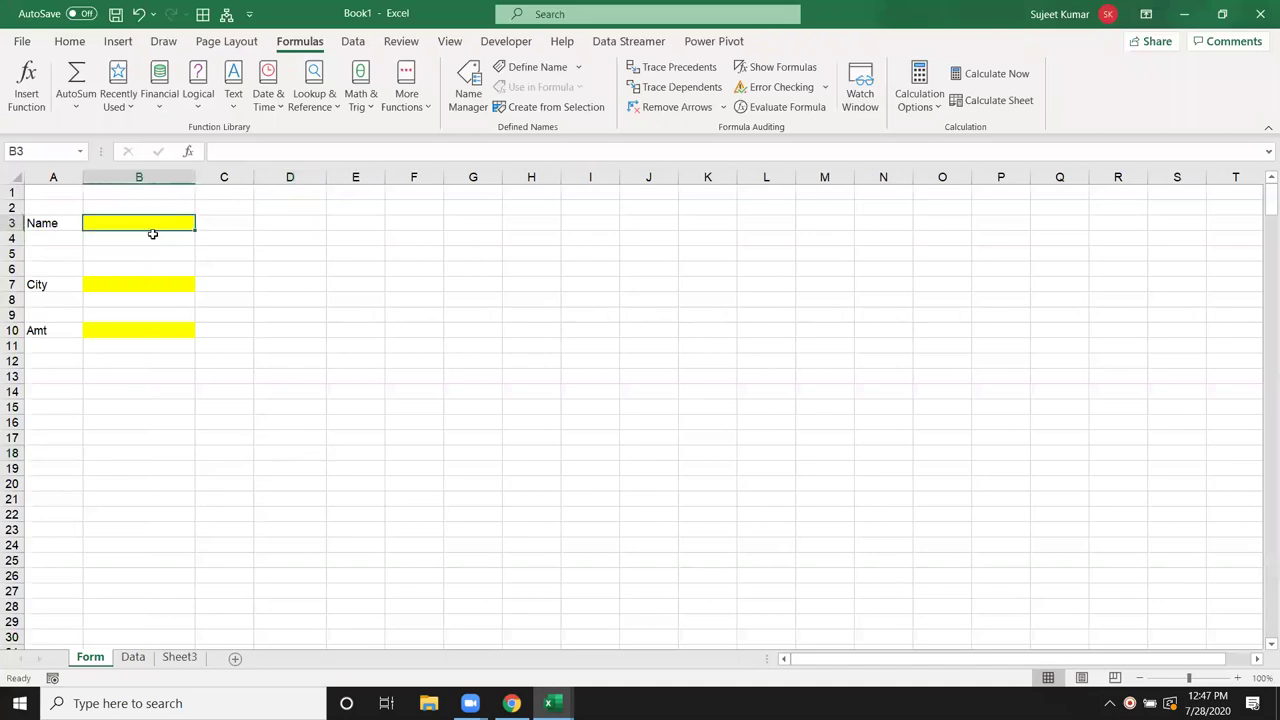
key("alt+F11")
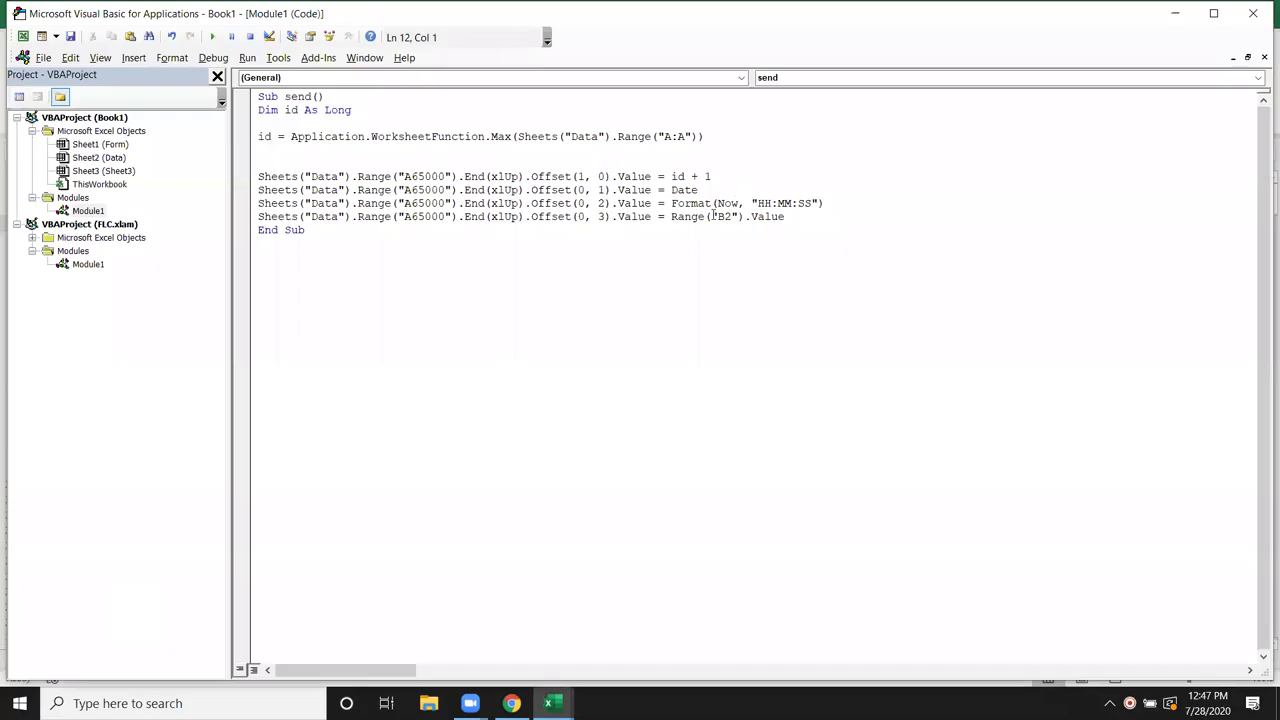
left_click(738, 216)
key("BackSpace")
type("3")
Qualify the B3 reference with Sheets("Form") so the Name comes from the Form sheet.
left_click_drag(357, 216, 263, 216)
key("alt+F11")
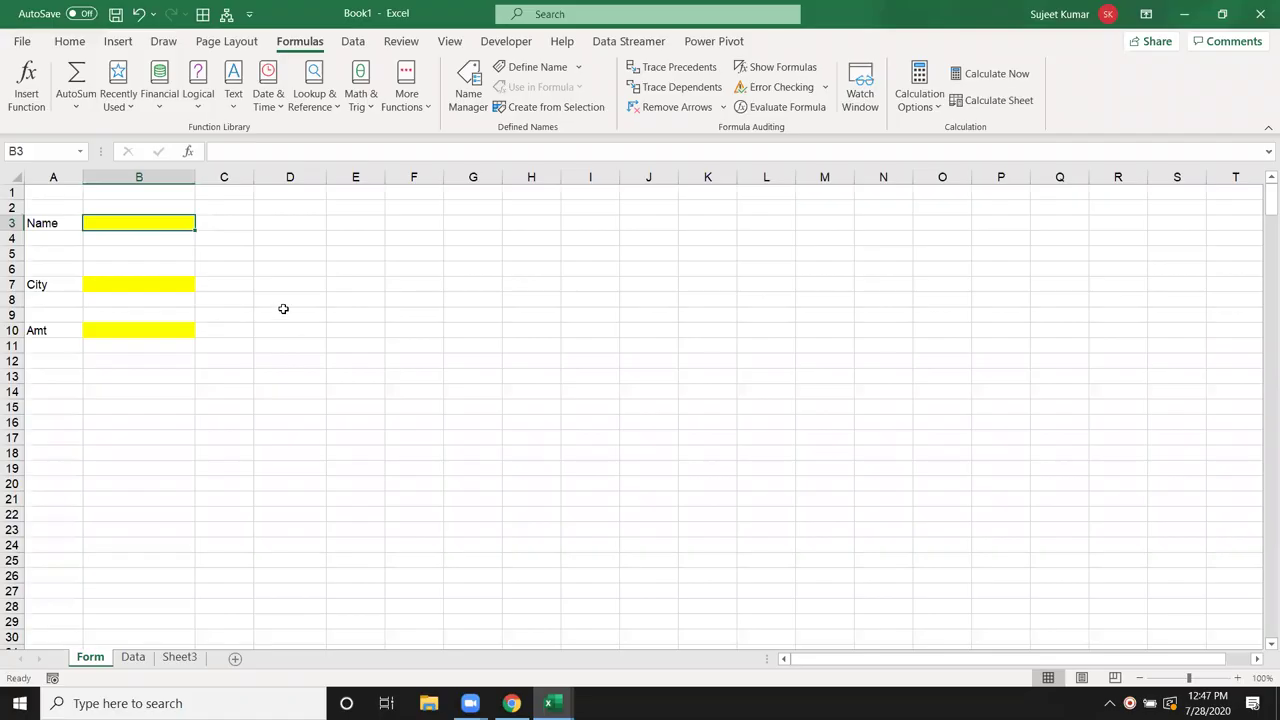
key("alt+F11")
mouse_move(447, 316)
left_mouse_down()
mouse_move(265, 143)
mouse_move(250, 110)
left_mouse_up()
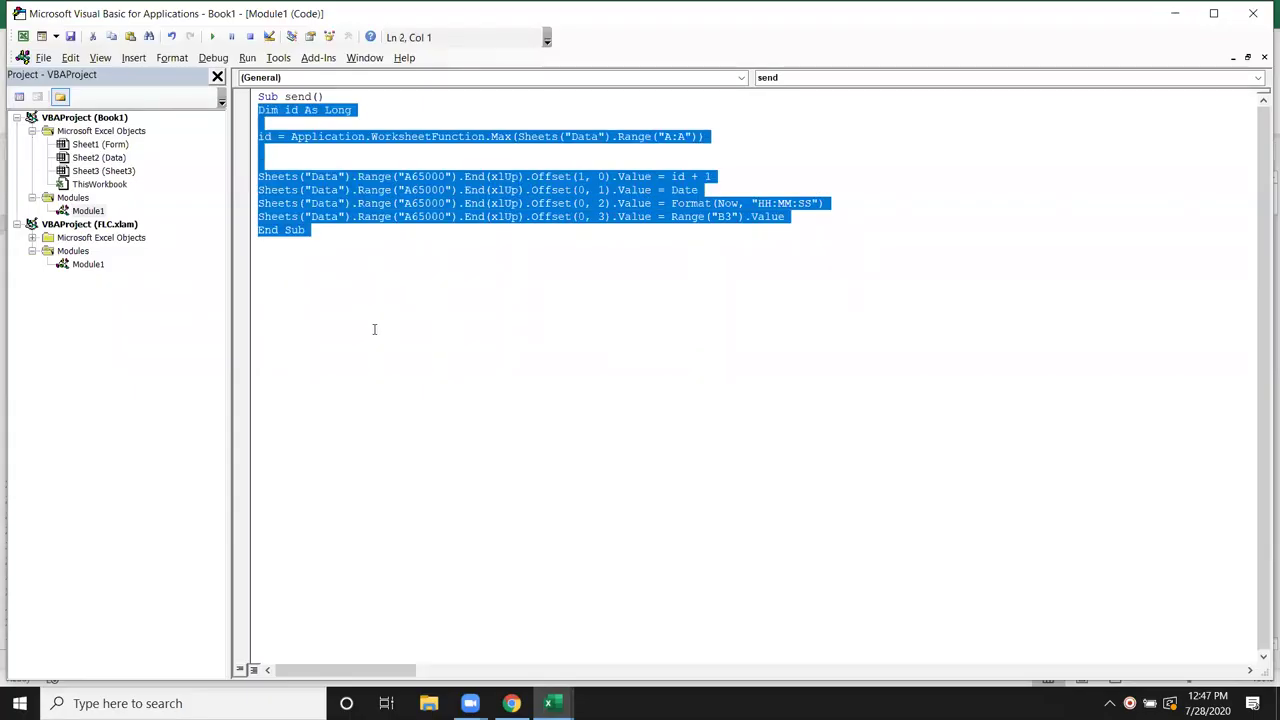
key("alt+F11")
left_click(231, 395)
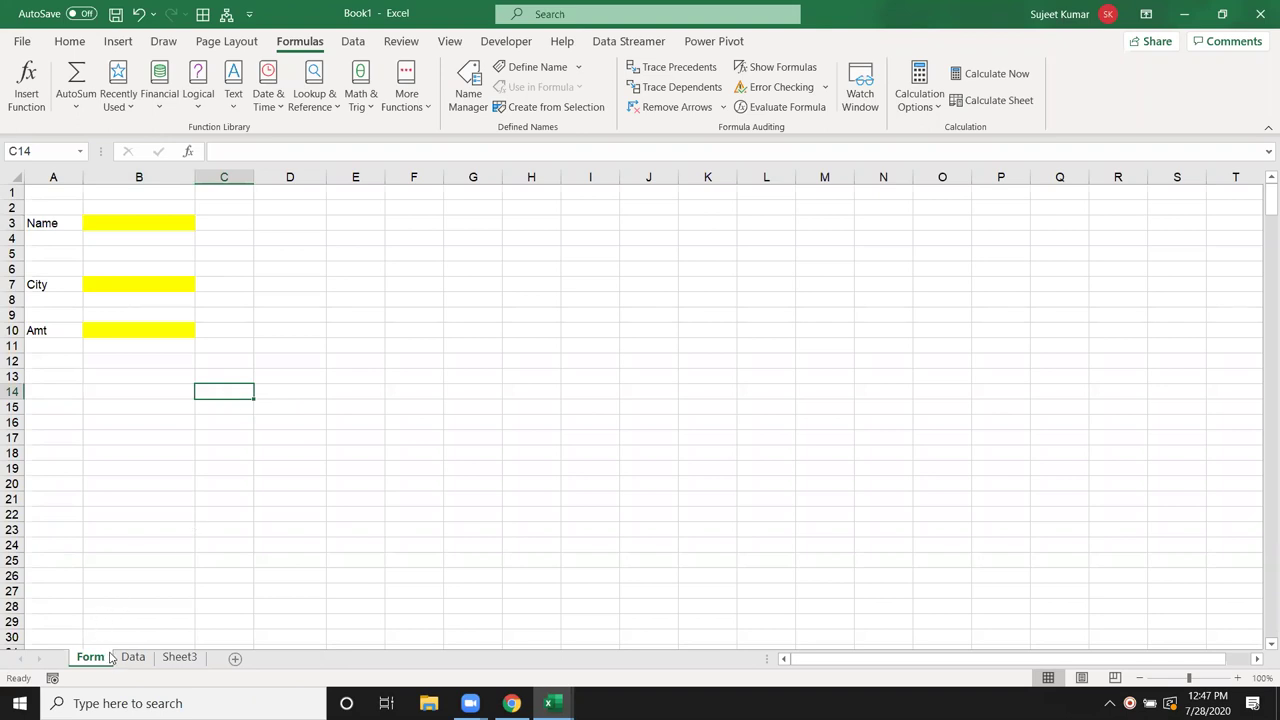
key("alt+F11")
left_click(742, 446)
left_click(669, 216)
left_click_drag(357, 216, 261, 219)
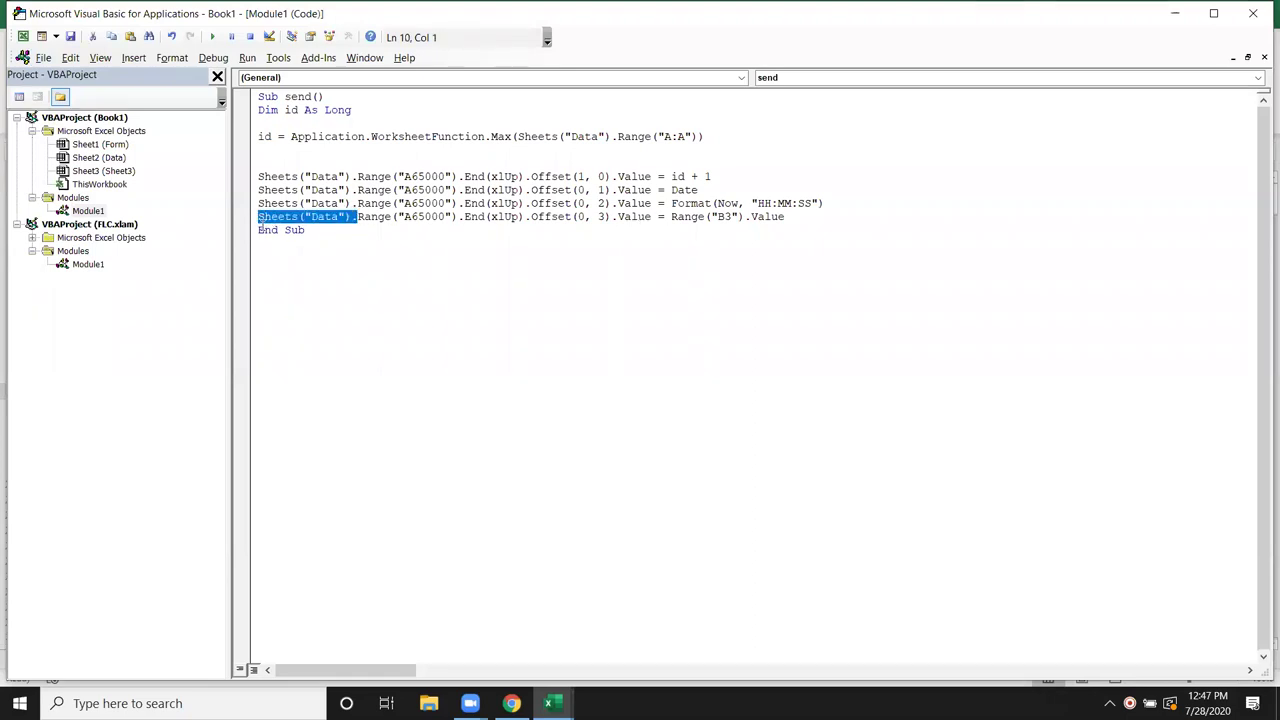
left_click(670, 216)
key("ctrl+v")
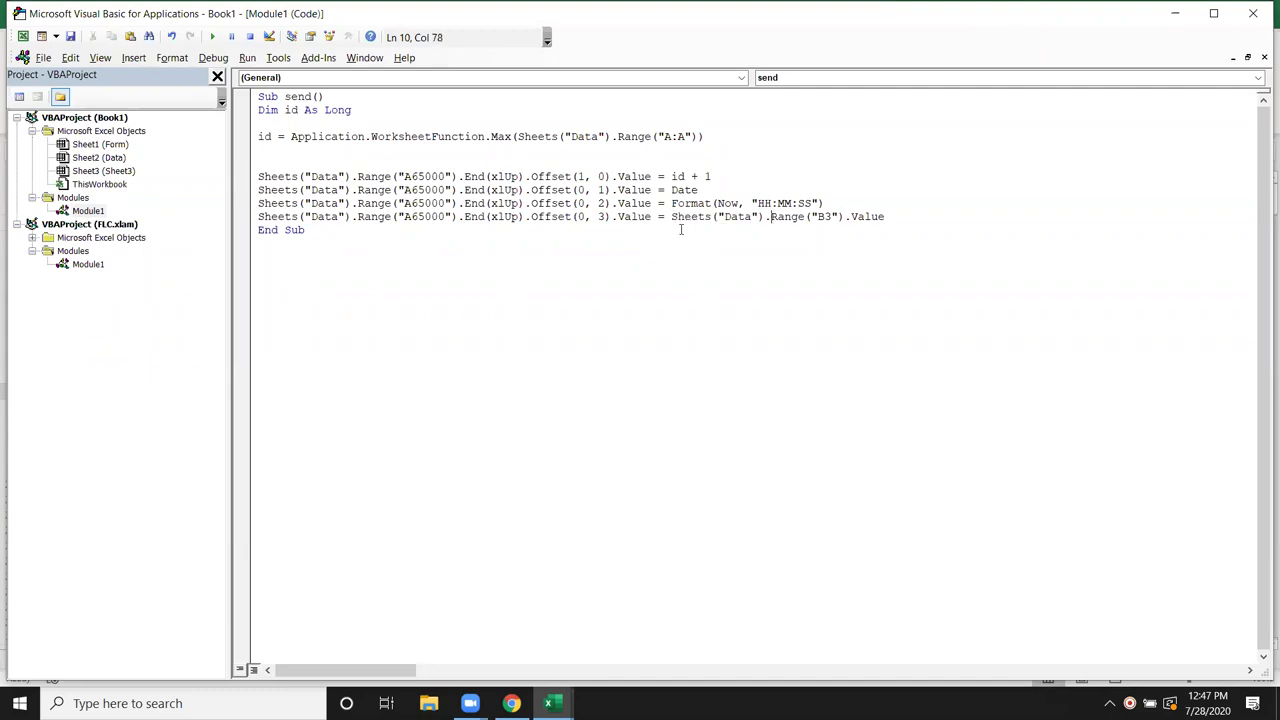
double_click(731, 217)
type("Foem")
key("BackSpace")
key("BackSpace")
type("r")
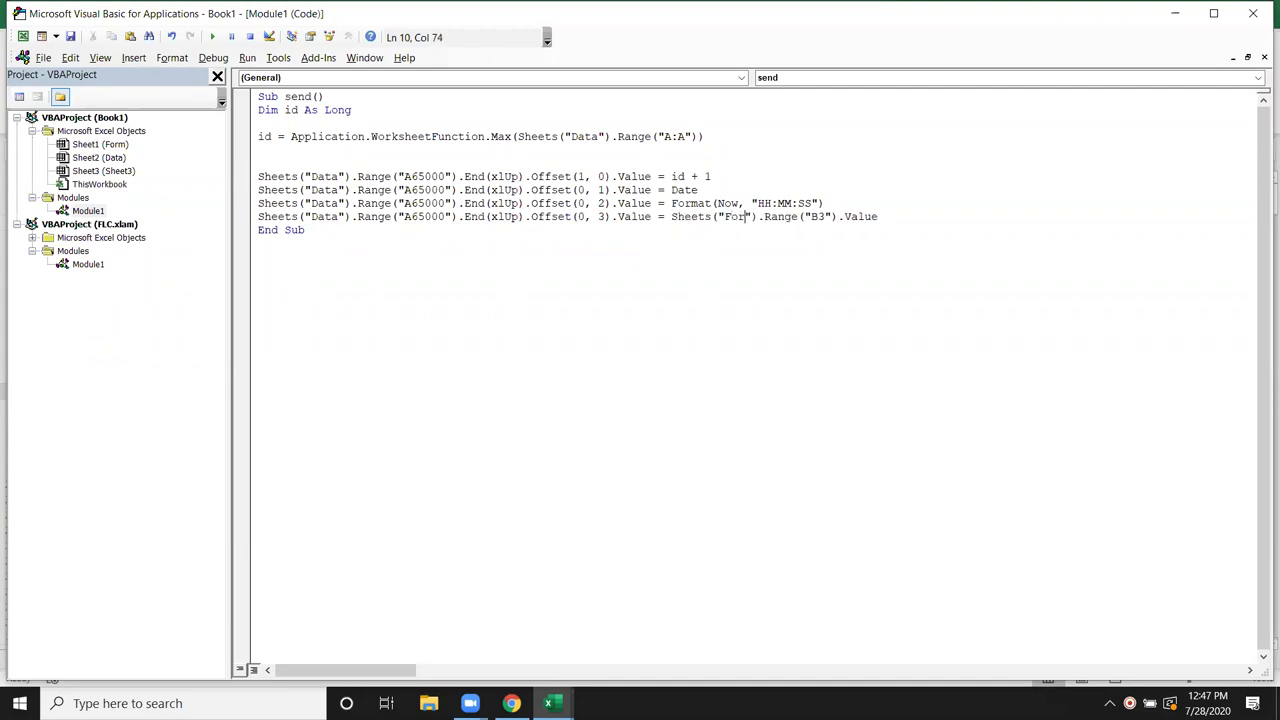
type("m")
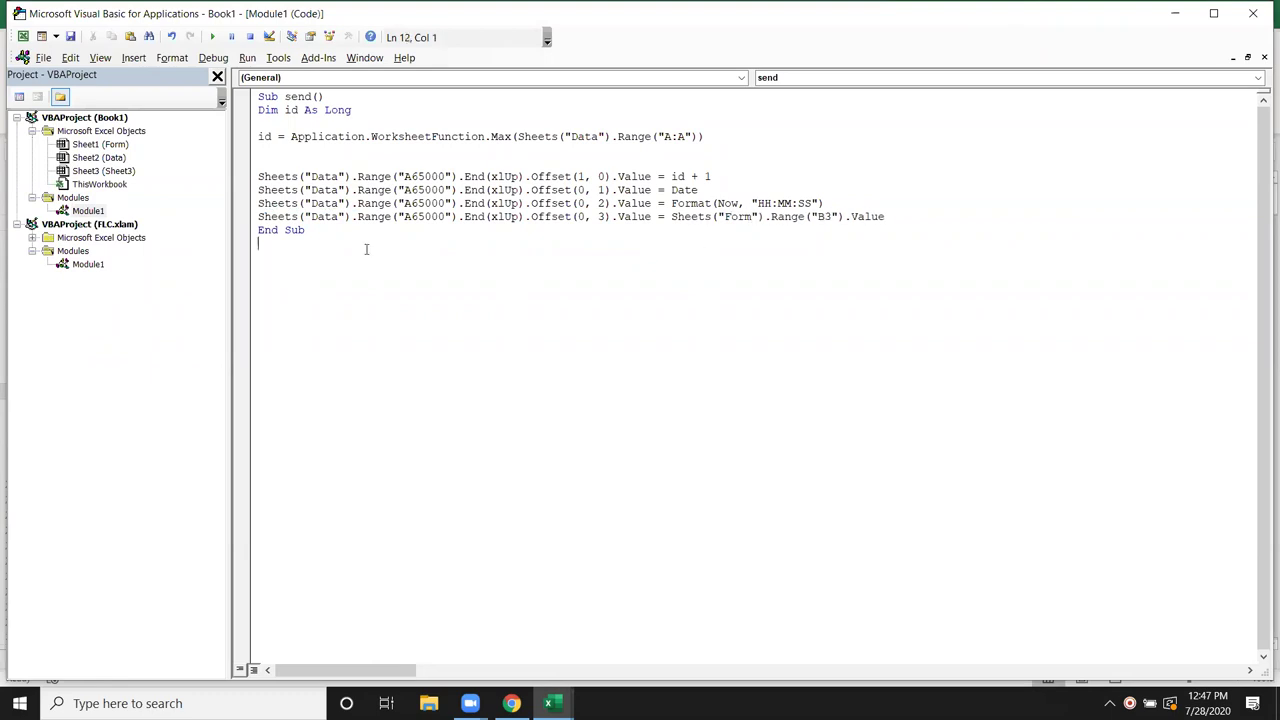
Add a line copying the Form's City cell B7 into Data offset 4.
left_click(264, 230)
key("Left")
key("Return")
key("Up")
key("Up")
key("shift+Down")
key("ctrl+c")
left_click(612, 232)
key("ctrl+v")
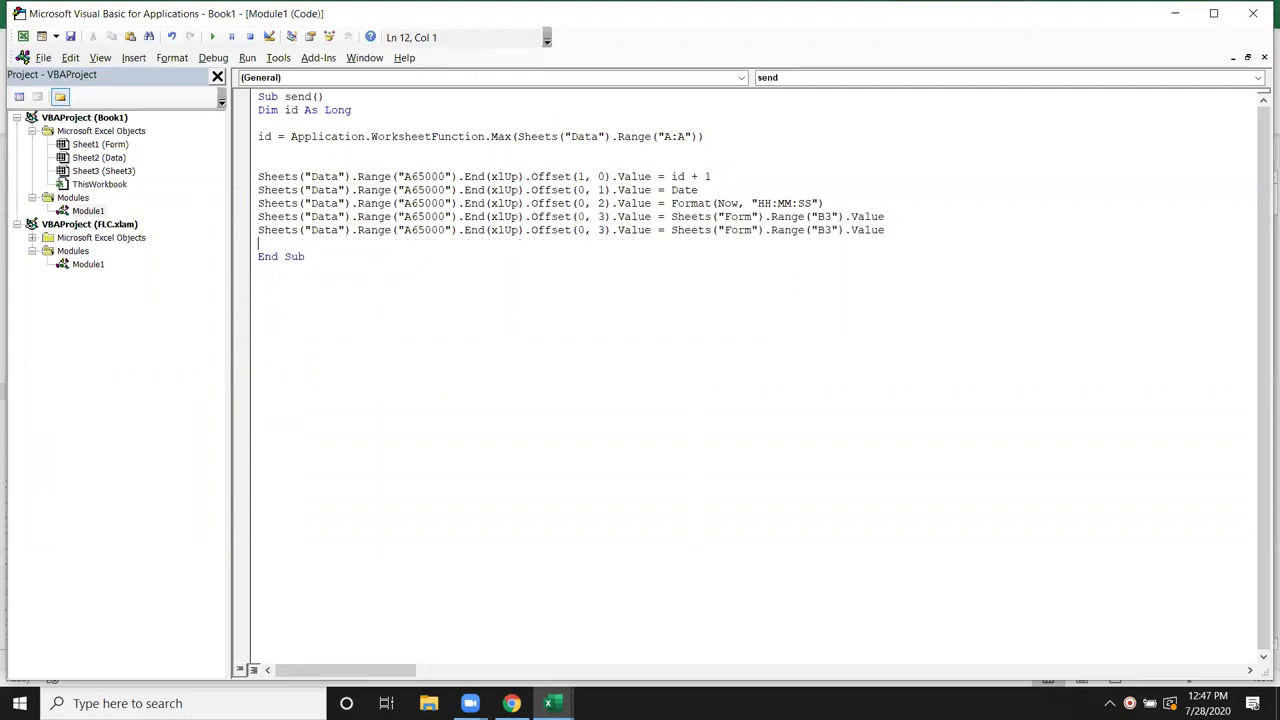
left_click(606, 230)
key("BackSpace")
type("4")
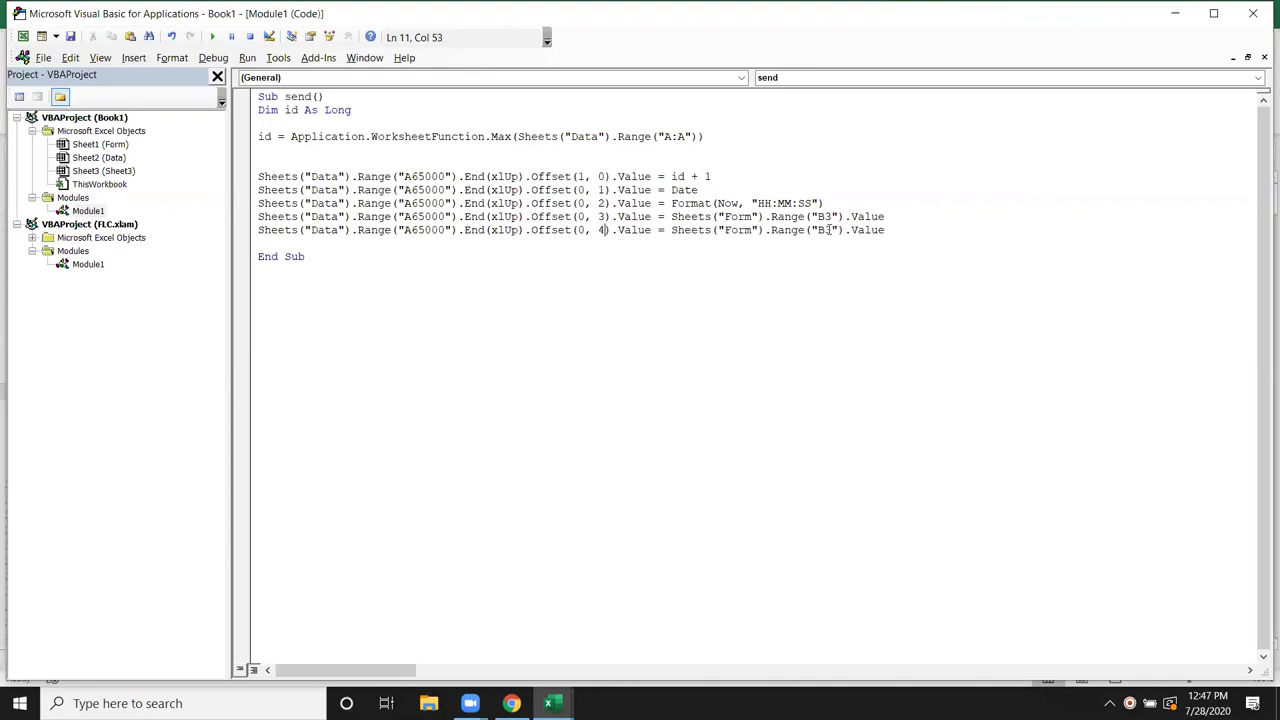
key("alt+Tab")
left_click(180, 284)
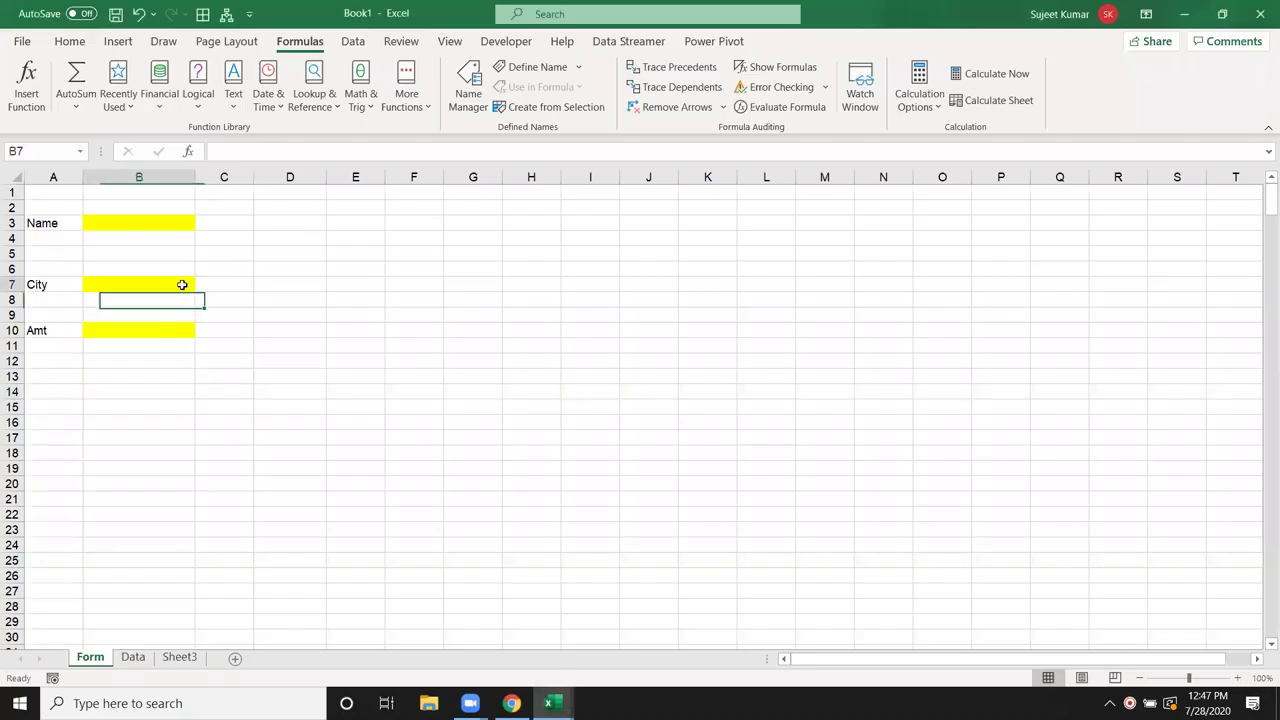
key("alt+Tab")
left_click(832, 230)
key("shift+Left")
type("7")
Add a line copying the Form's Amt cell B10 into Data offset 5.
left_click(314, 243)
key("ctrl+v")
double_click(602, 243)
type("5")
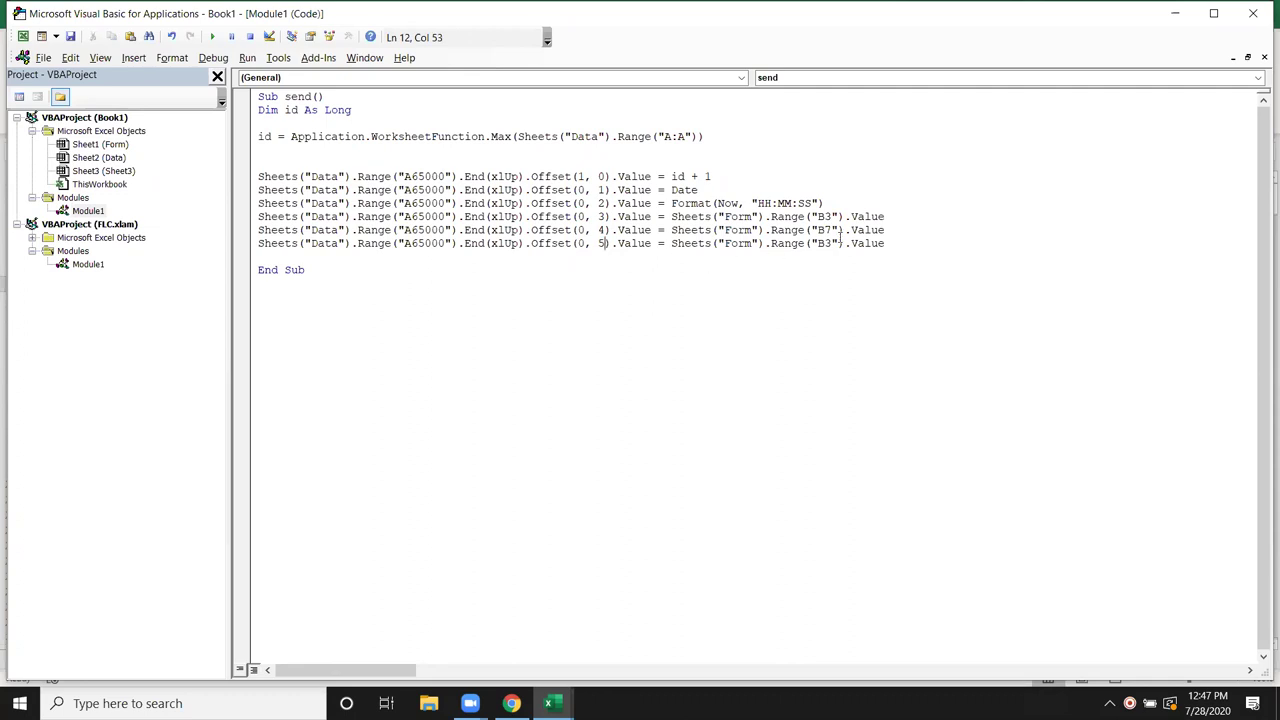
left_click(829, 243)
key("Delete")
type("10")
key("alt+F11")
left_click(110, 331)
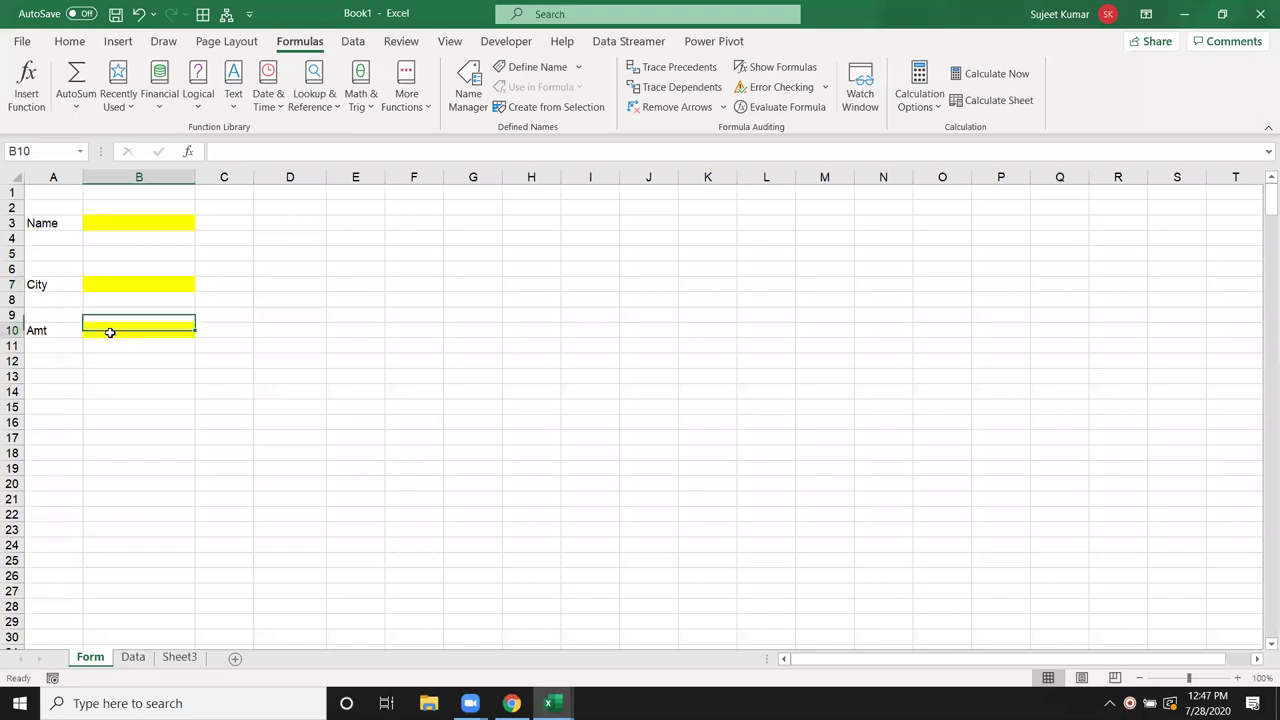
key("alt+F11")
left_click(805, 346)
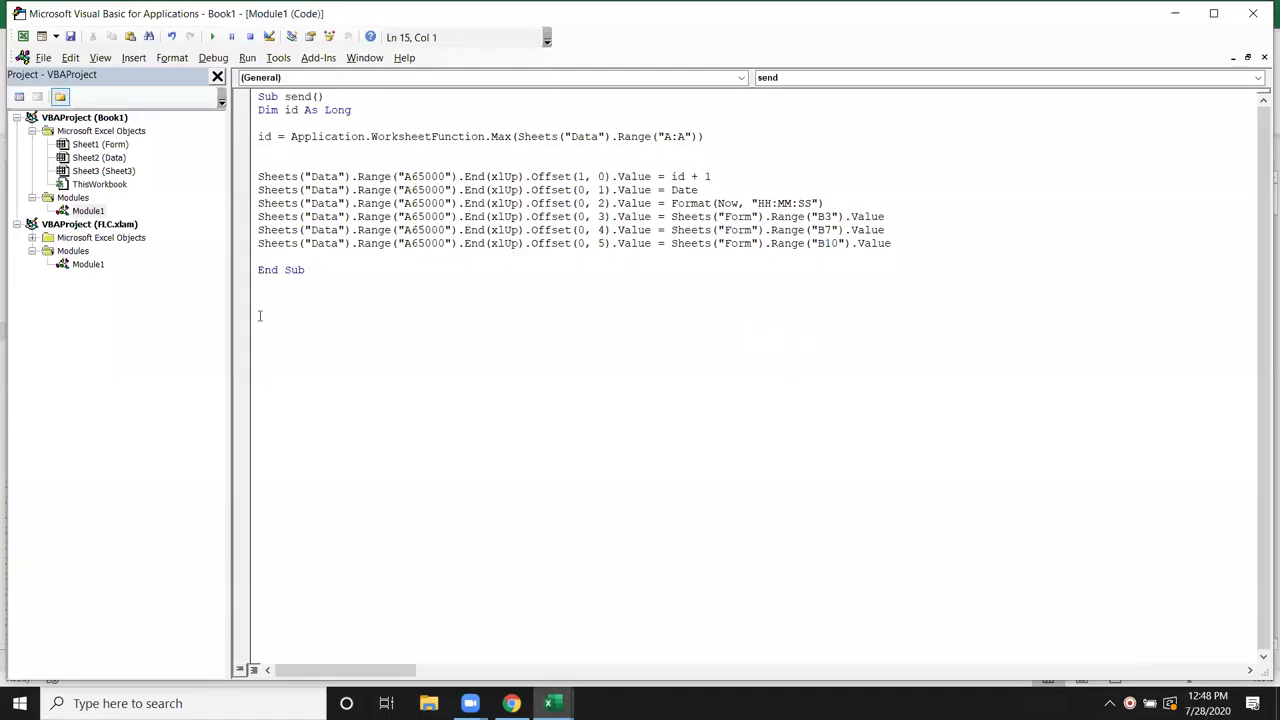
key("alt+F11")
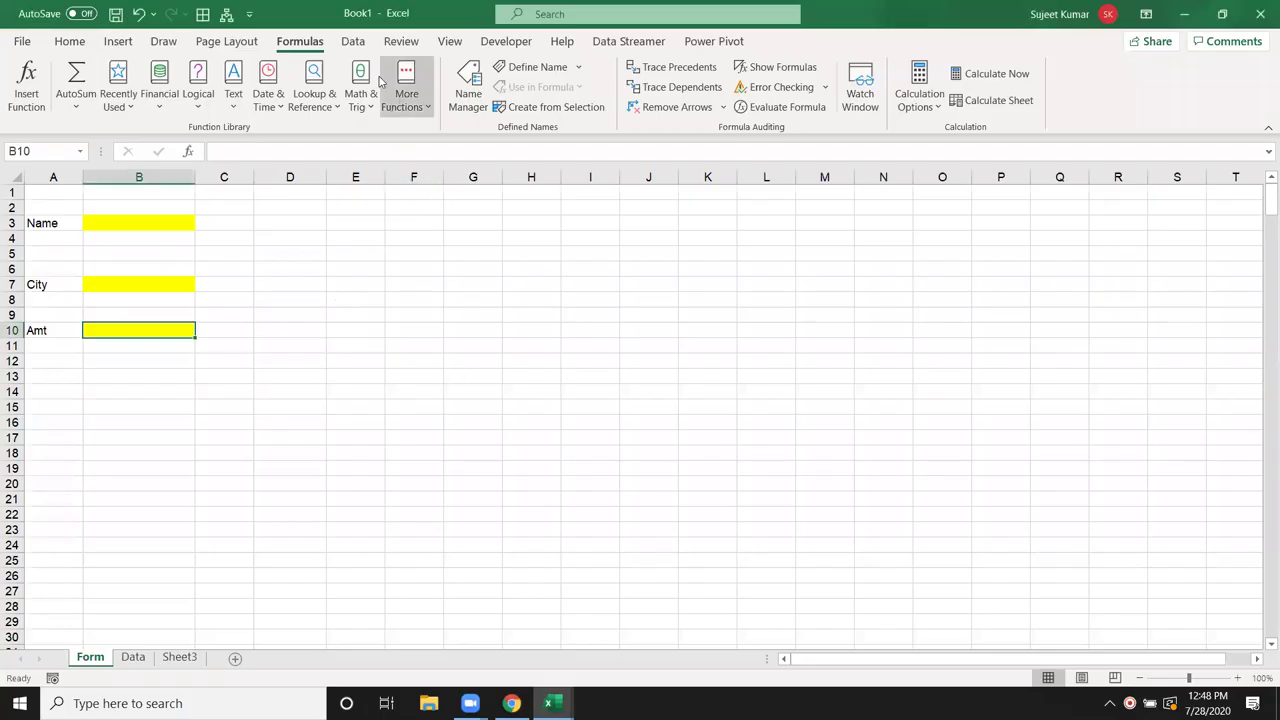
left_click(505, 42)
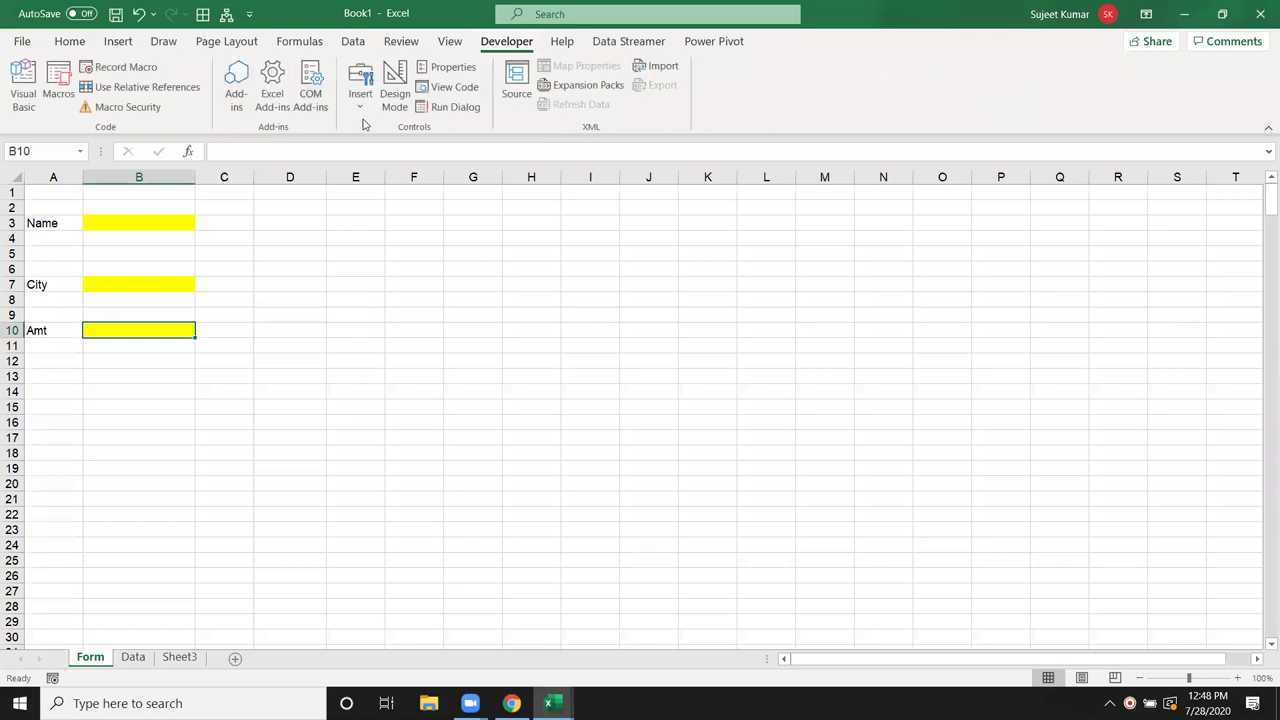
Draw a Form Control button across D8:F10, assign it the send macro, and caption it Send.
left_click(360, 118)
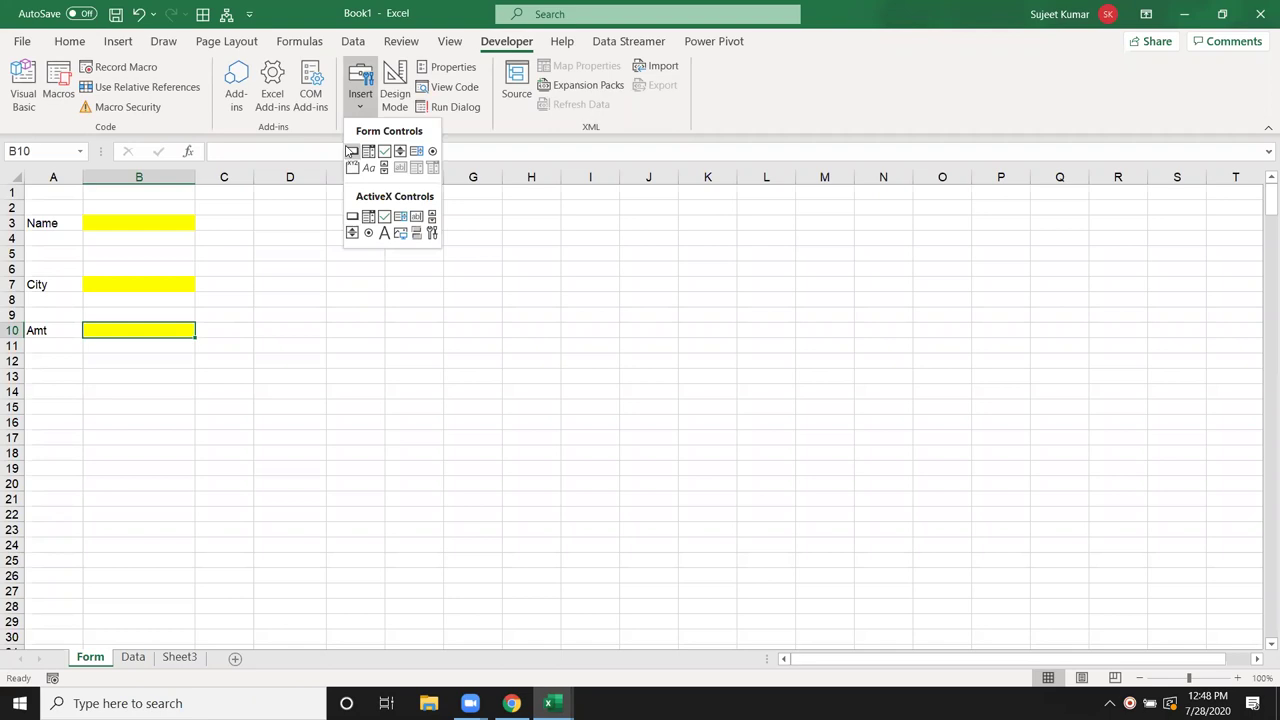
left_click(351, 151)
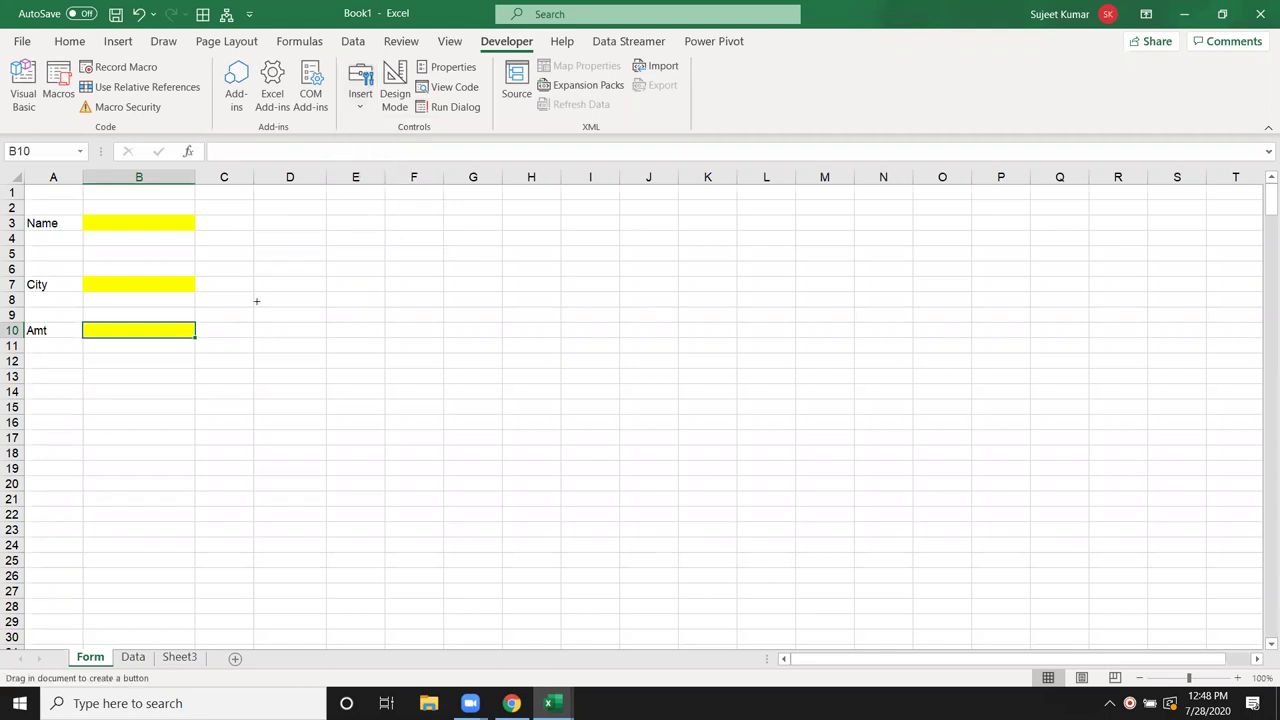
left_click_drag(256, 301, 397, 335)
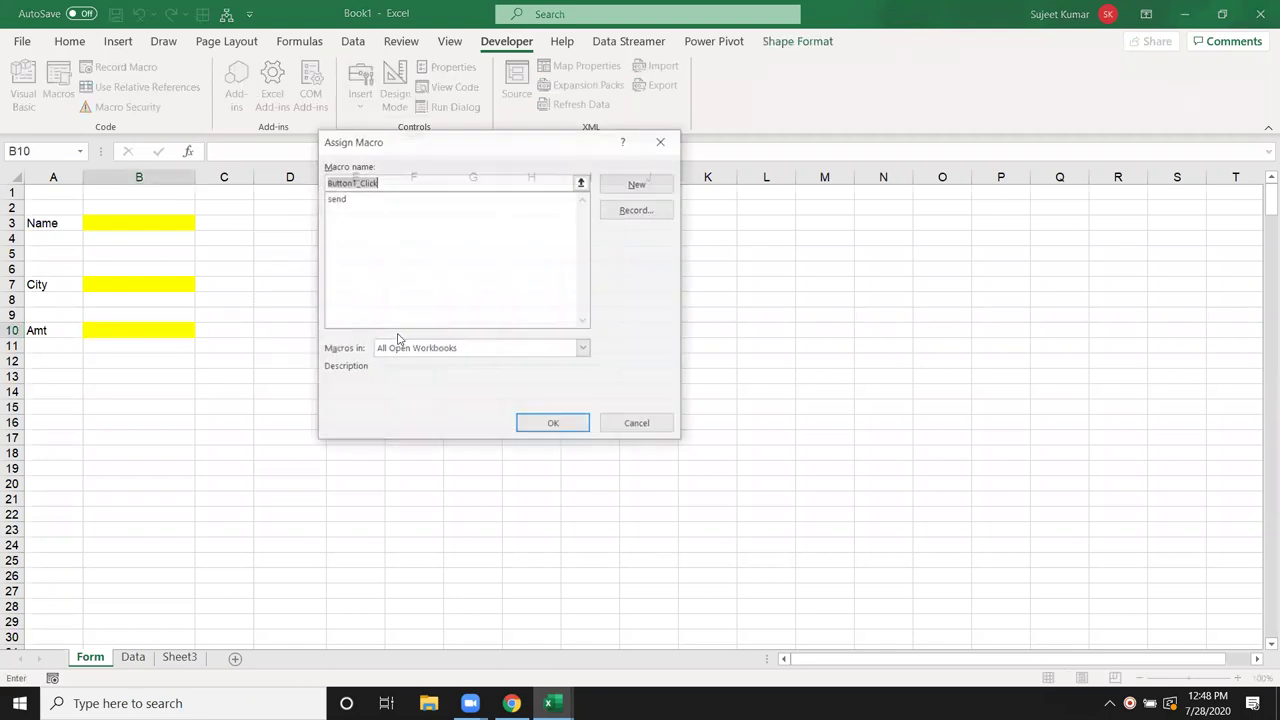
left_click(336, 199)
left_click(531, 421)
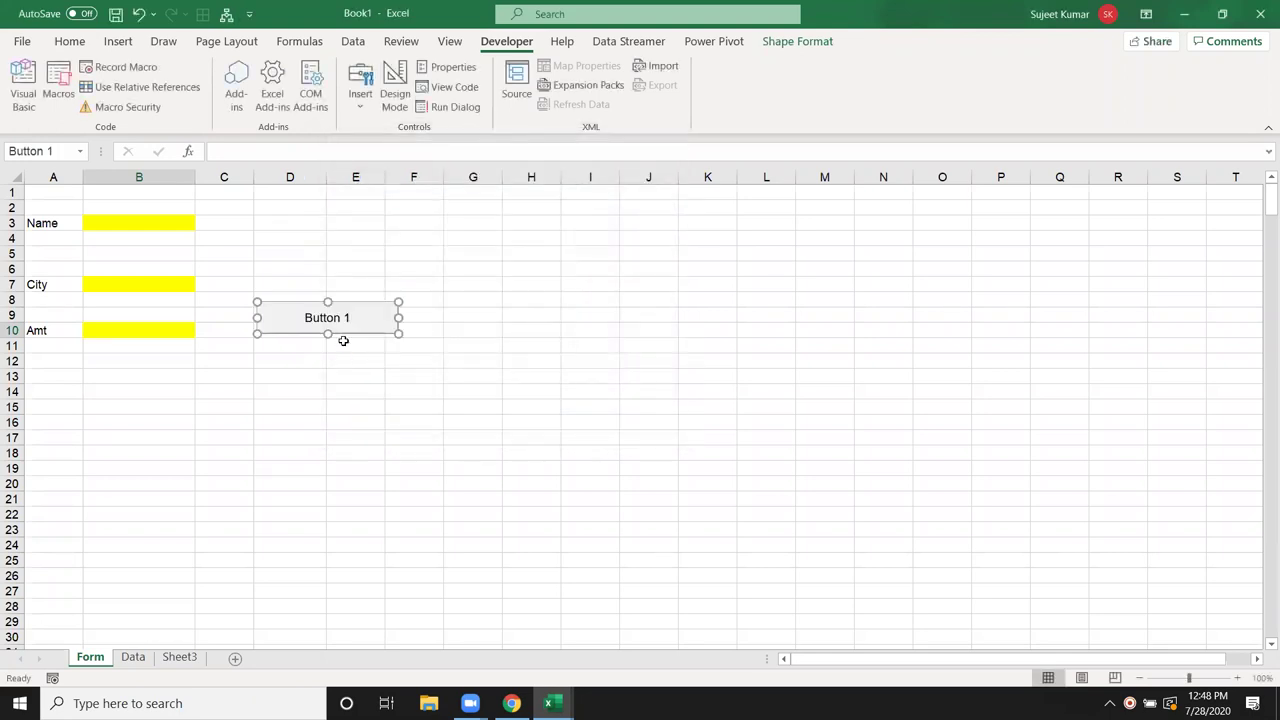
left_click(350, 320)
key("Delete")
key("Delete")
key("Delete")
key("Delete")
type("Send")
key("Escape")
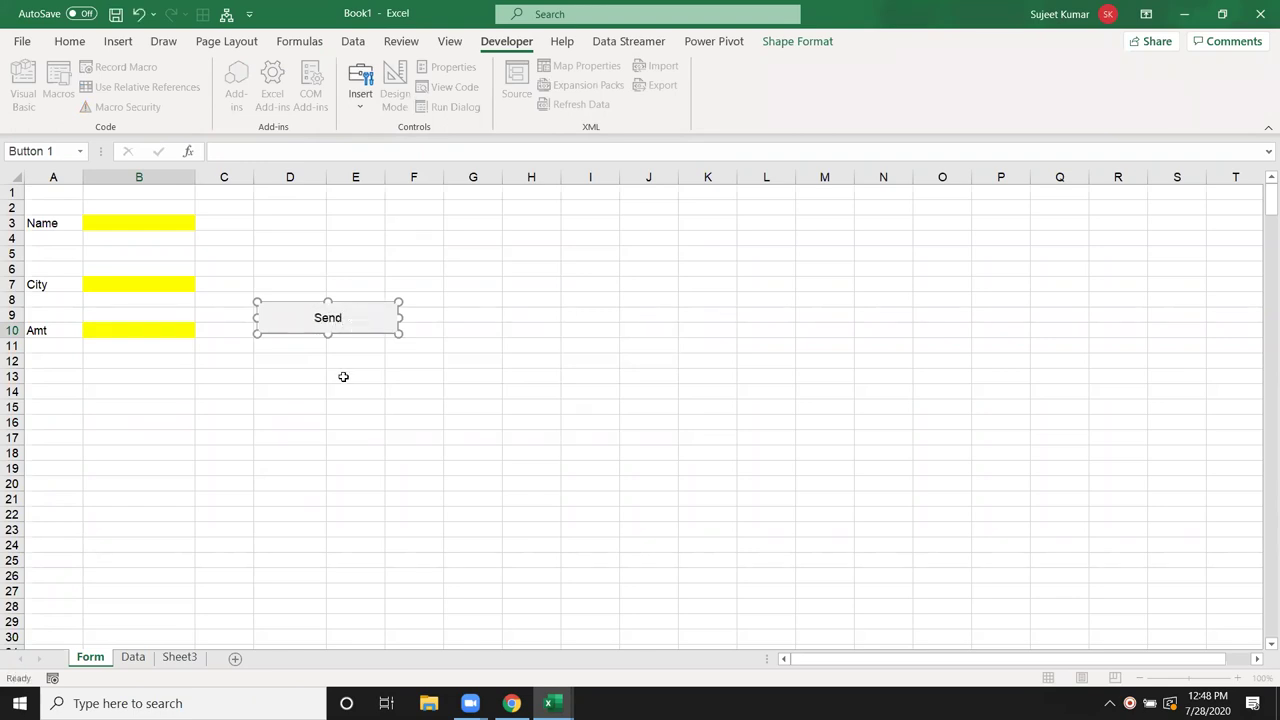
left_click(331, 358)
Insert MsgBox "Data Saved" and Range("B3,B7,B10").ClearContents above End Sub in the send macro.
key("alt+F11")
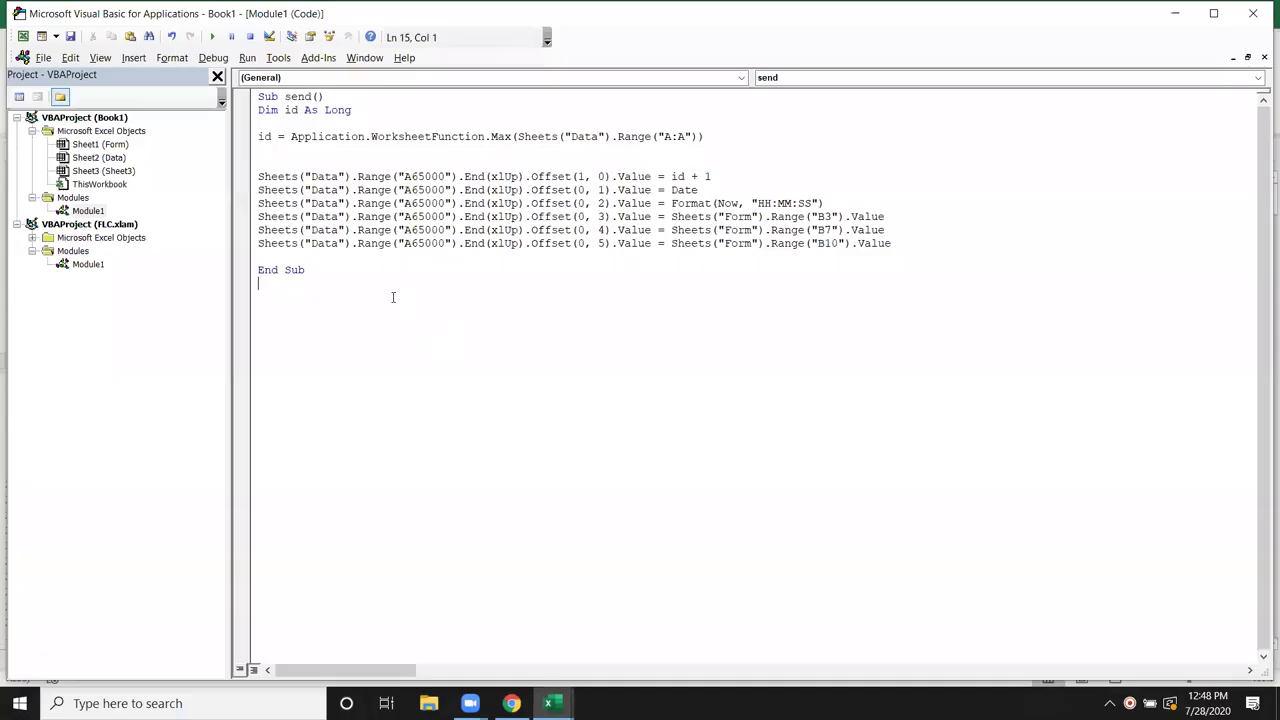
left_click(275, 259)
key("Return")
type("msgbox \"Data Saved")
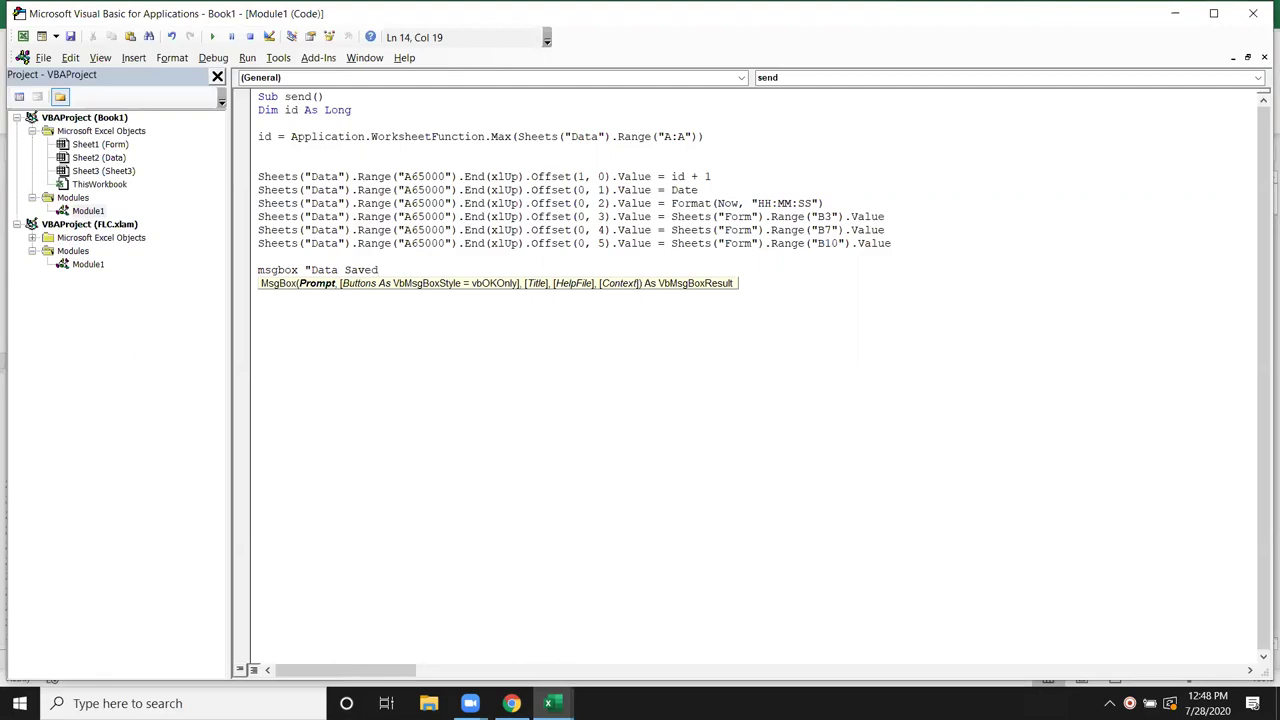
type("\"")
key("Return")
key("Return")
type("range(\"")
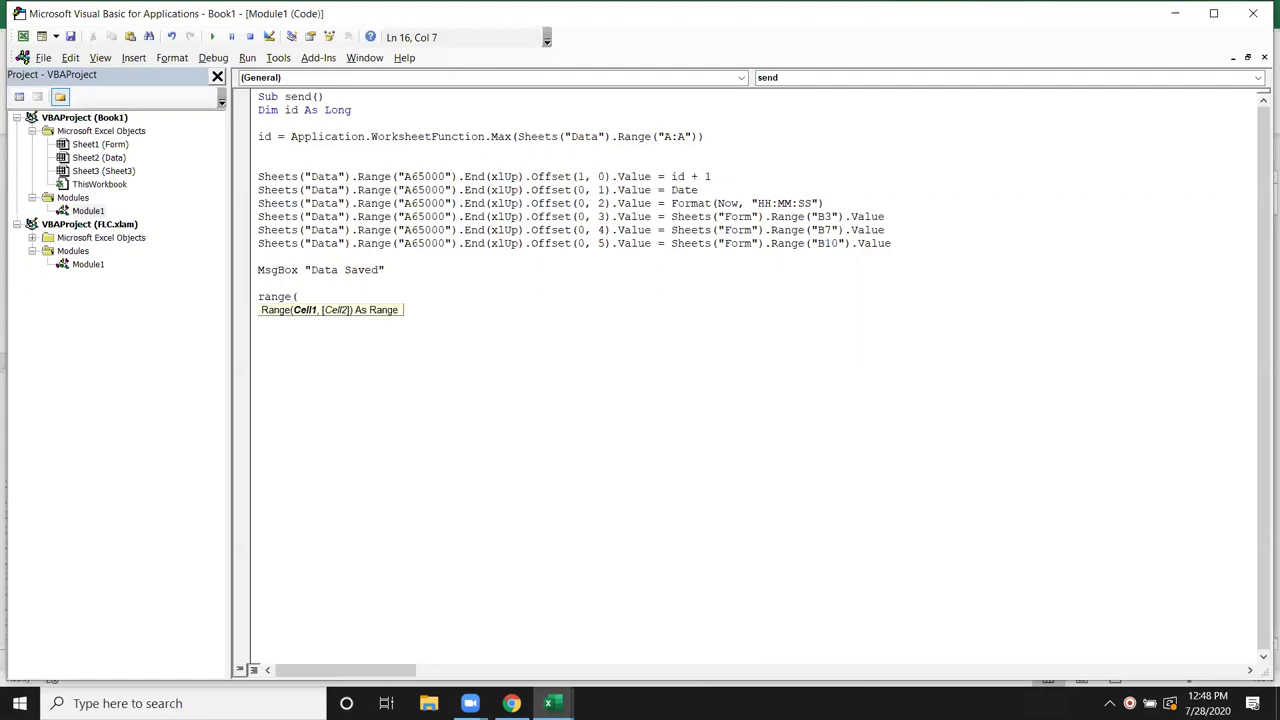
type("B3,B7,B10")
type("\"")
type(")")
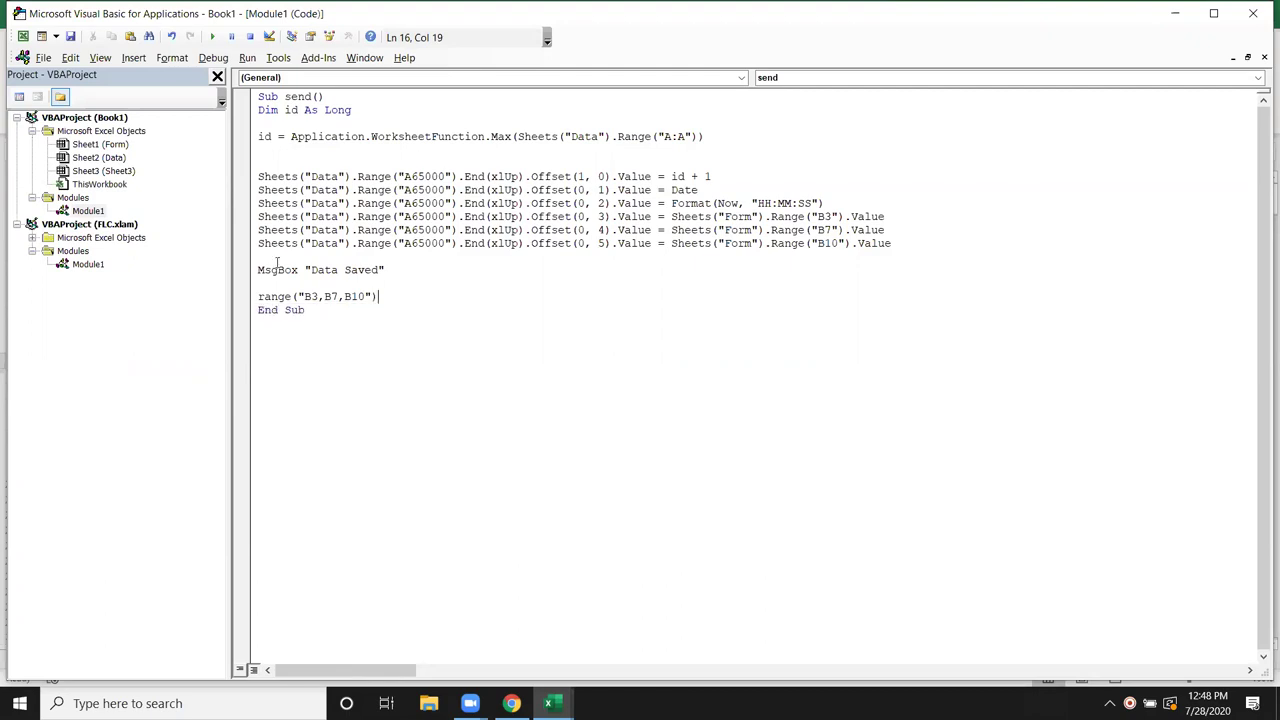
type(".cl")
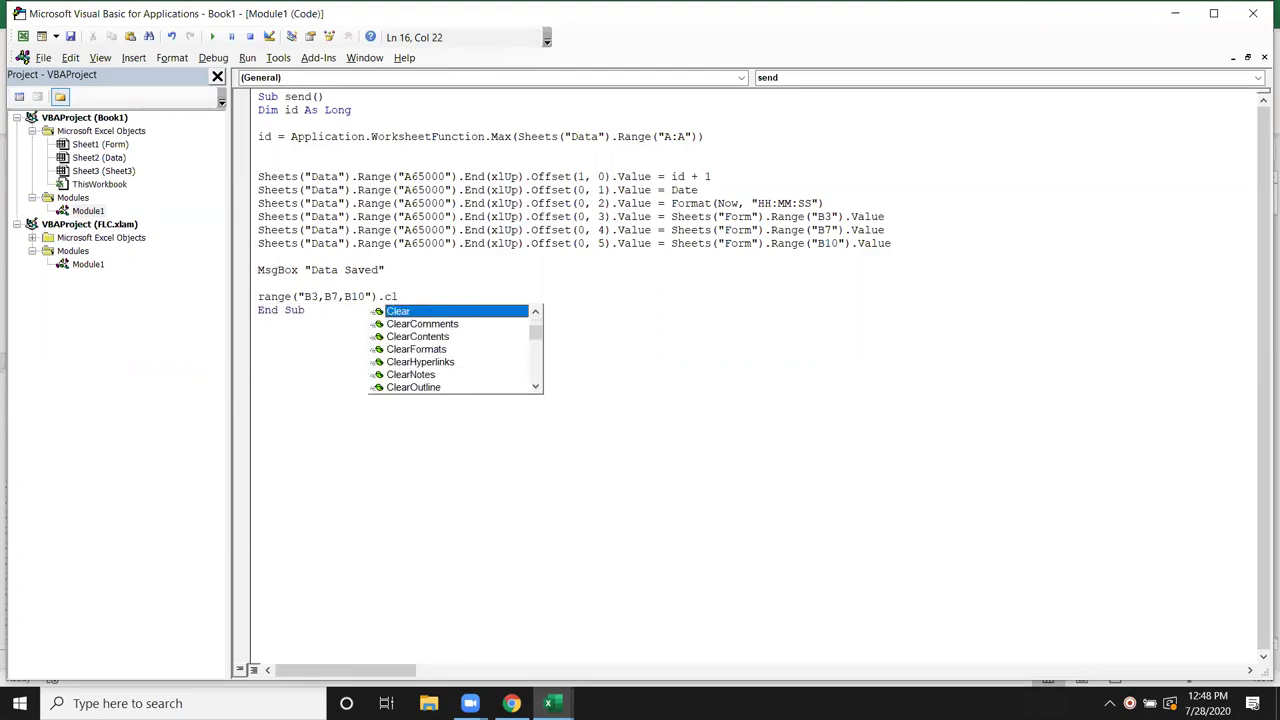
key("Down")
key("Down")
key("Tab")
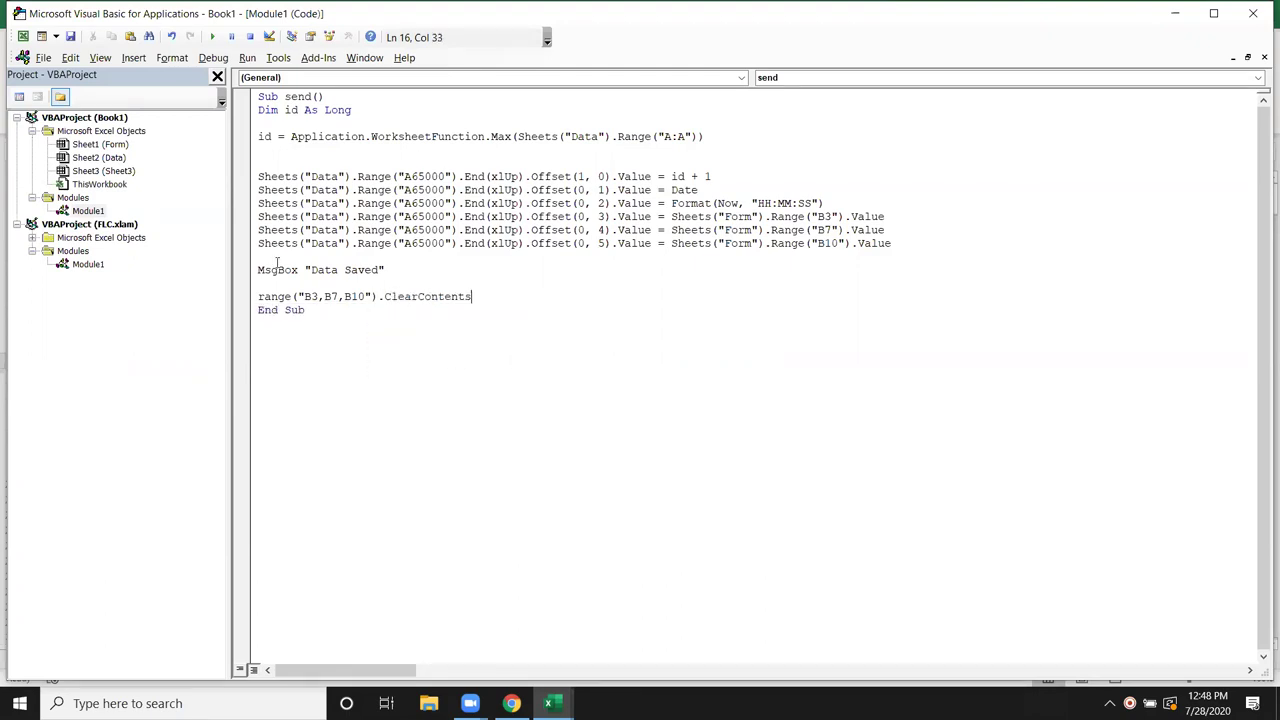
key("Return")
key("Return")
key("alt+F11")
left_click(330, 410)
Fill the Form with a name in B3, Udaypur in B7 and 6523 in B10.
left_click(89, 226)
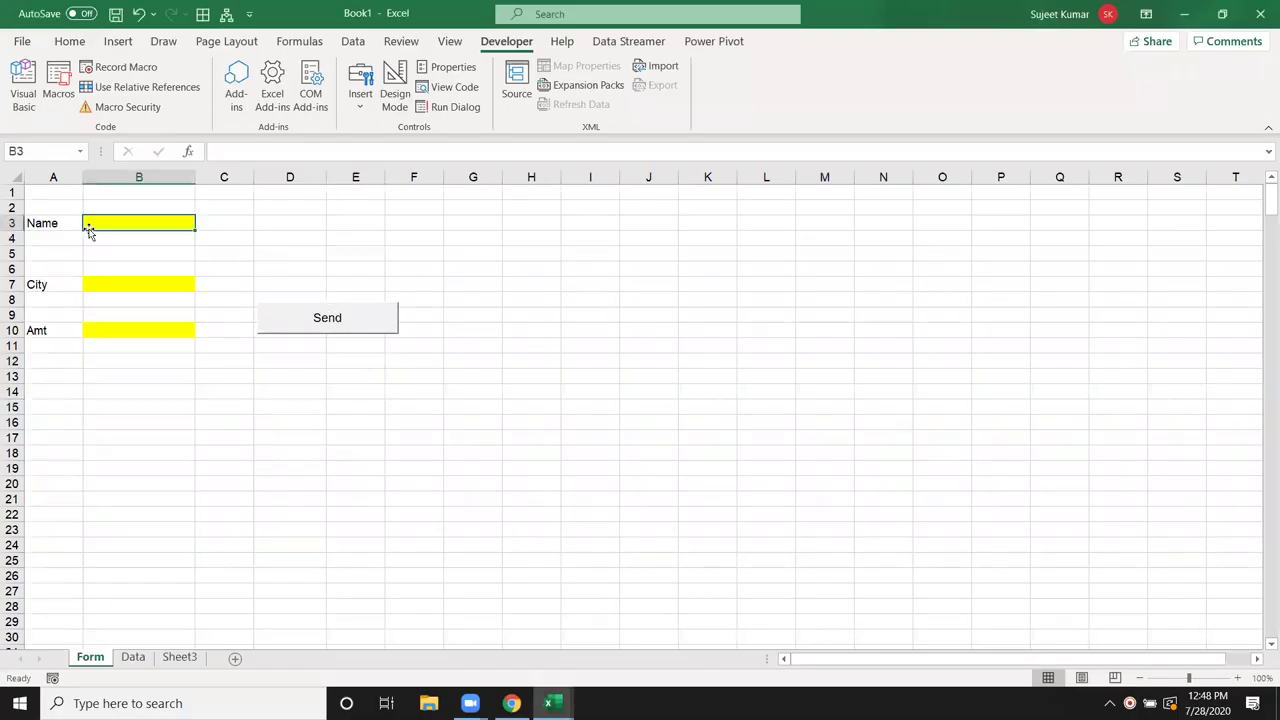
type("Puja")
left_click(118, 286)
type("Udaypur")
key("Return")
left_click(147, 331)
type("6523")
left_click(194, 406)
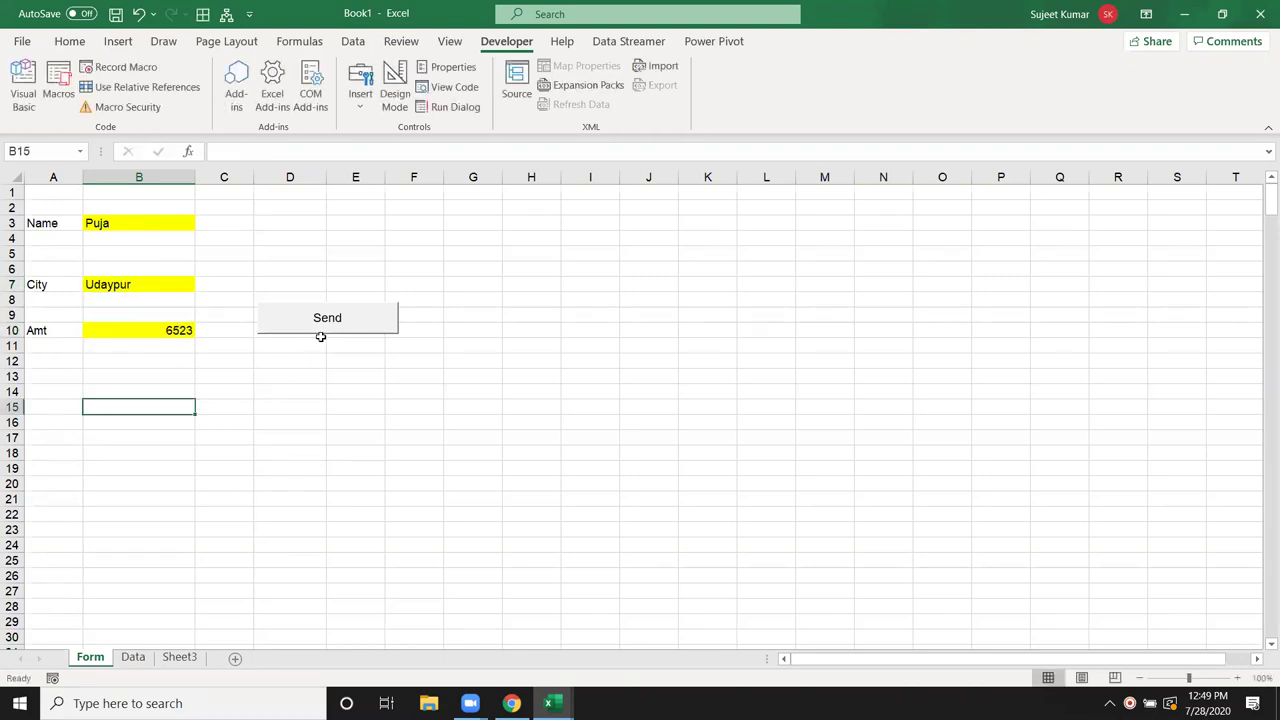
Send the entry, dismiss the Data Saved message, and check the new row 3 record on the Data sheet.
left_click(320, 323)
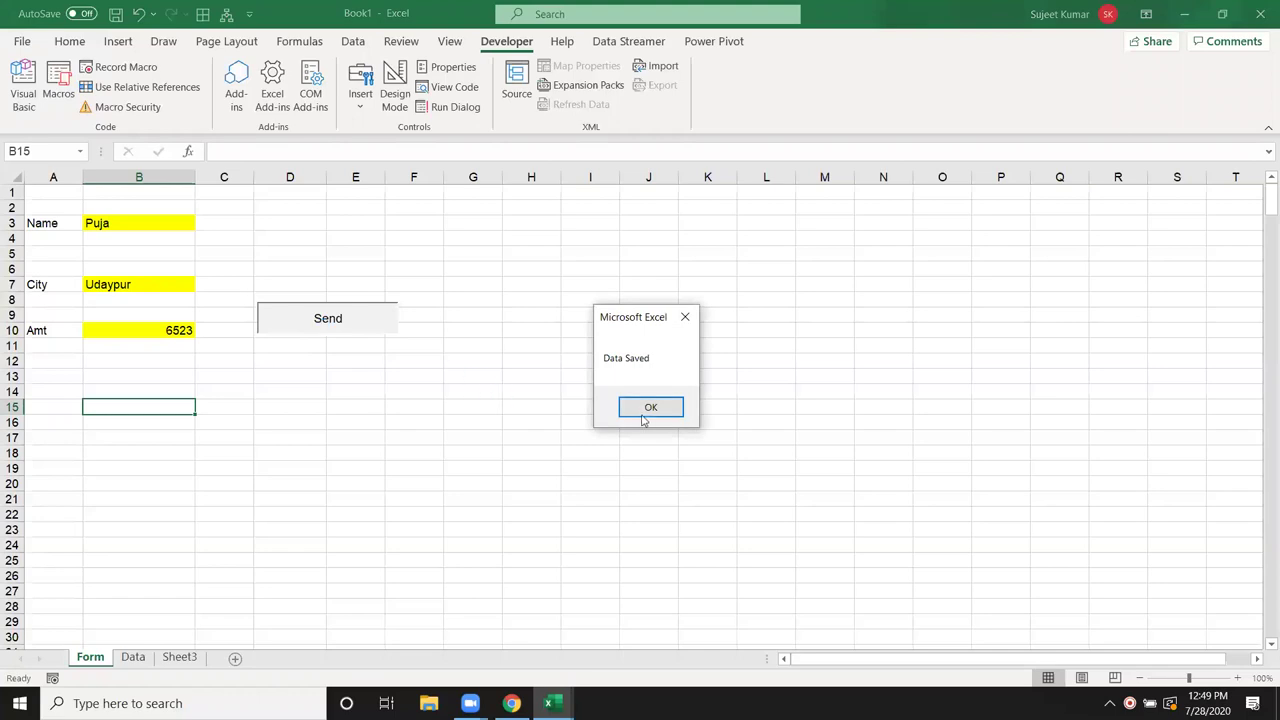
left_click(646, 408)
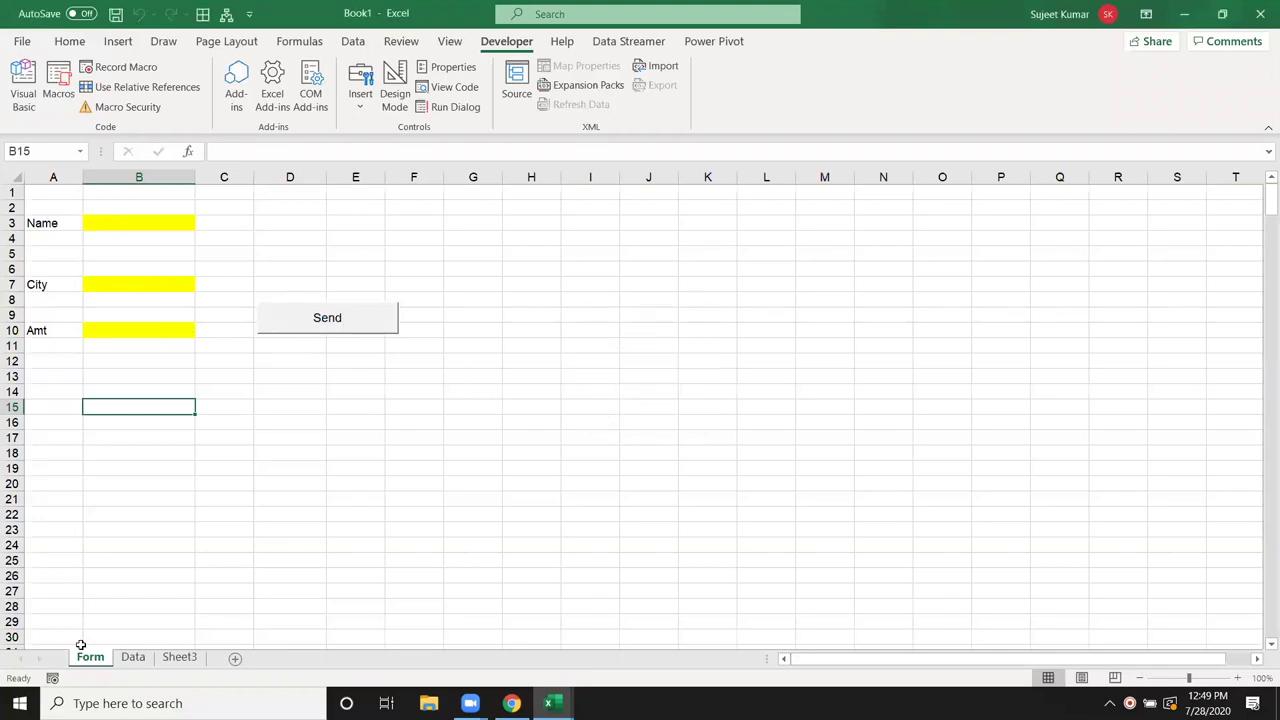
left_click(138, 656)
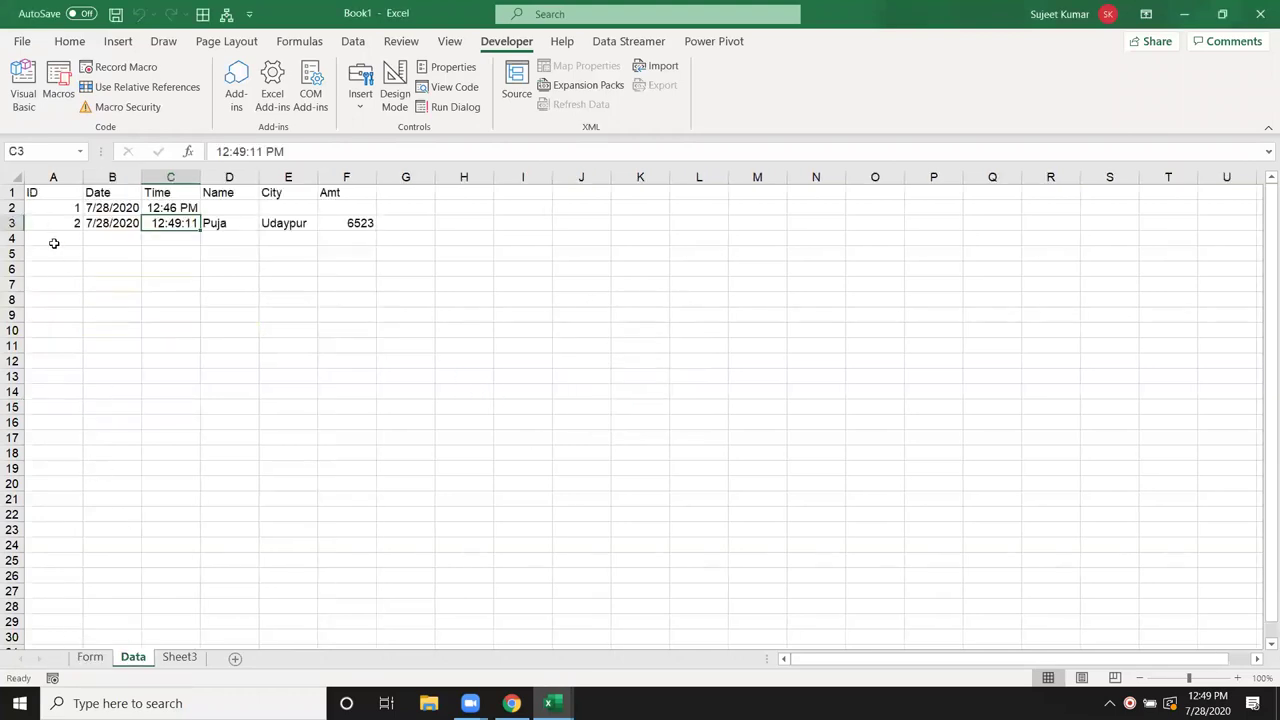
left_click_drag(45, 223, 350, 223)
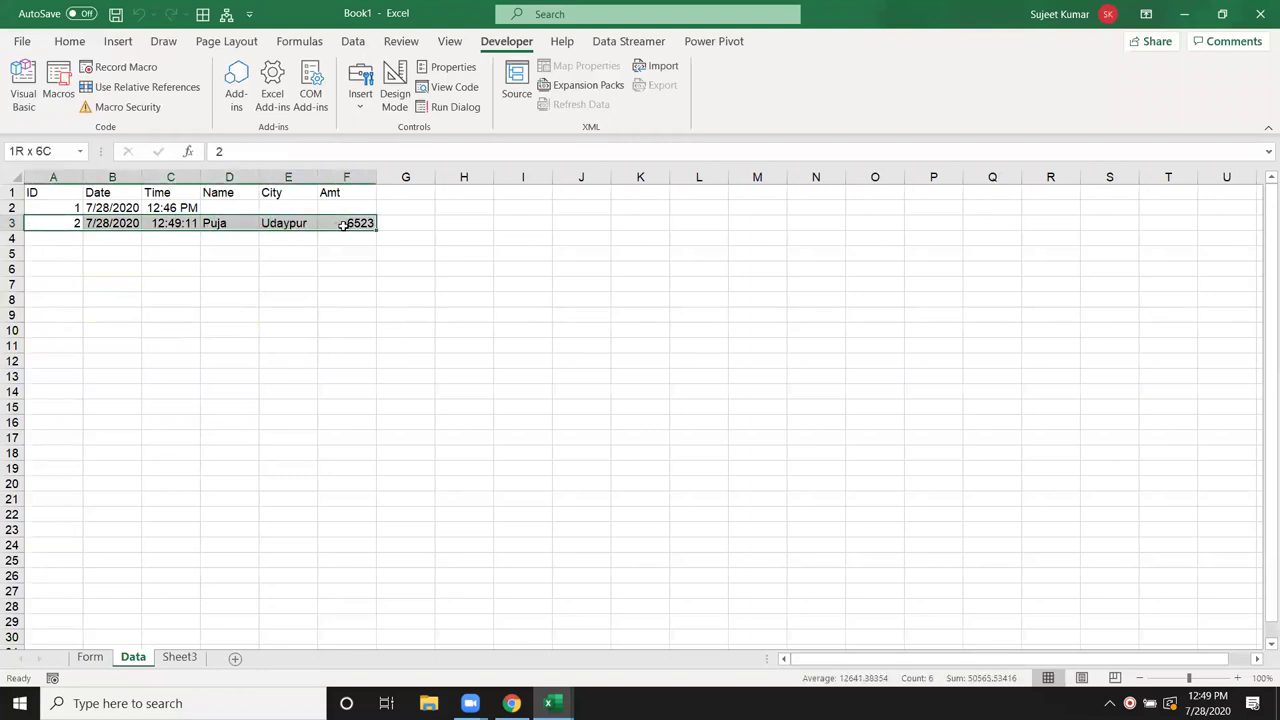
left_click(54, 249)
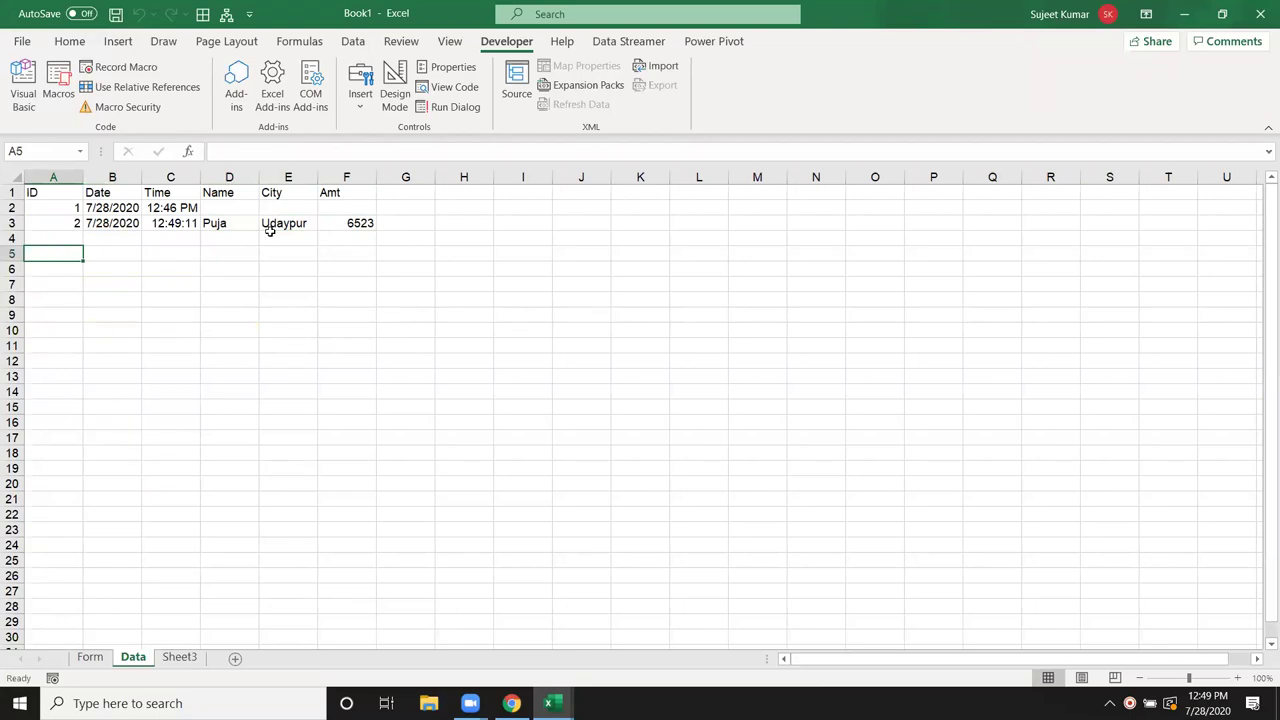
key("alt+F11")
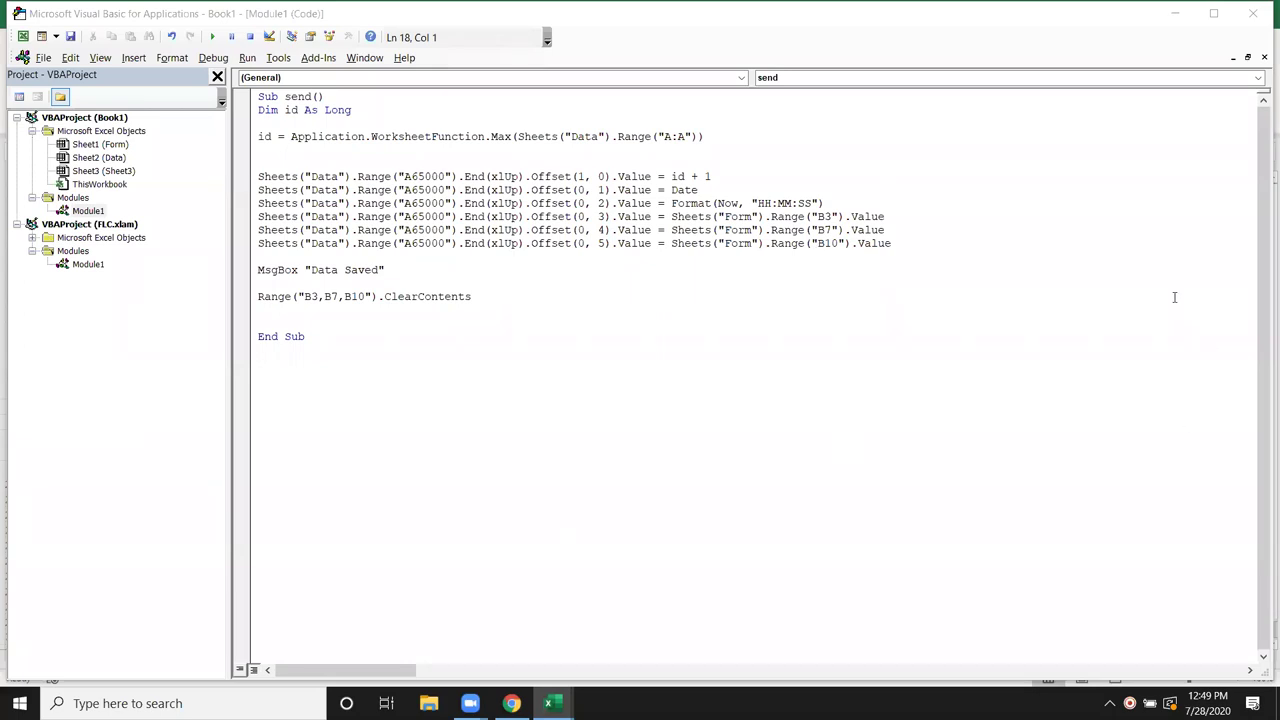
left_click(540, 389)
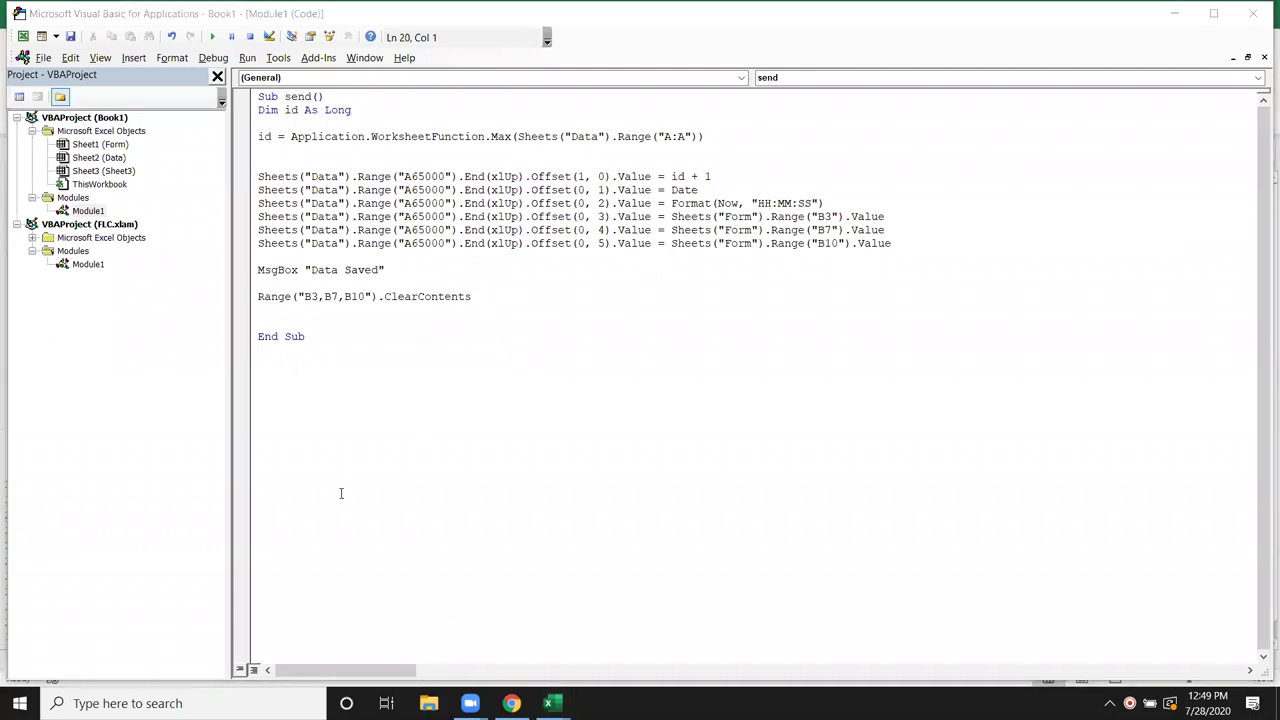
key("alt+Tab")
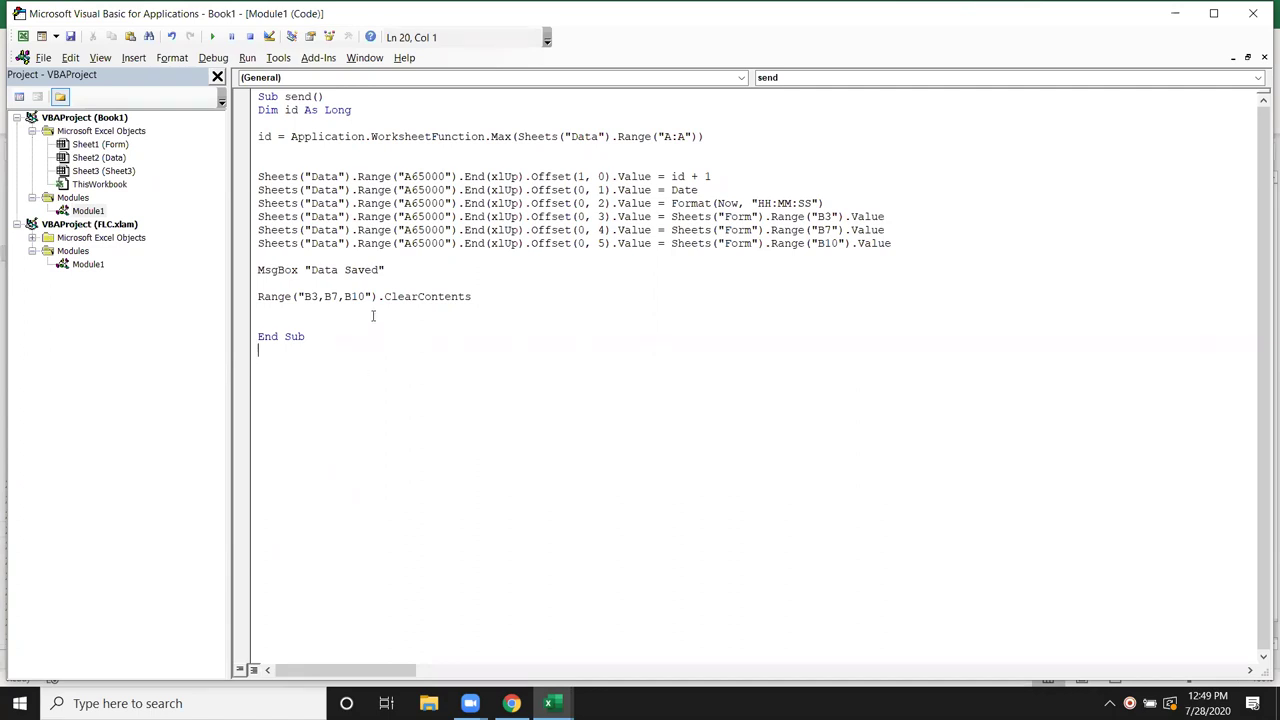
left_click(259, 256)
left_click_drag(260, 203, 900, 242)
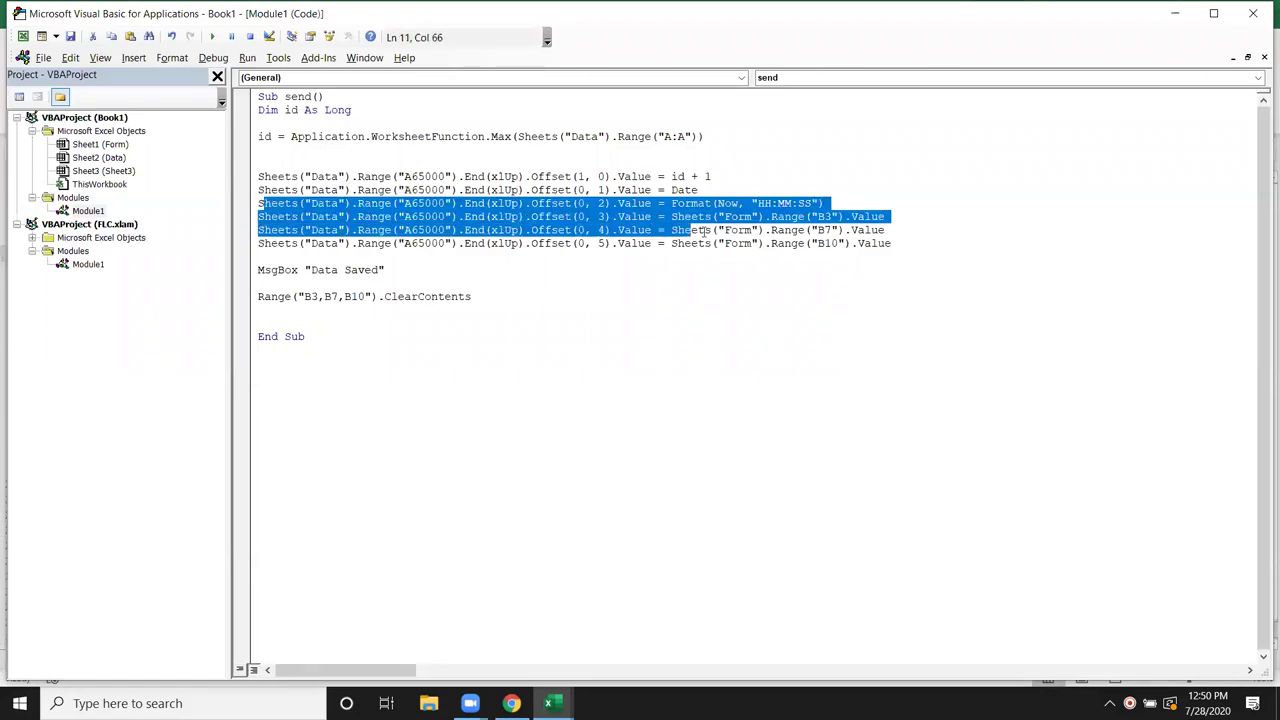
left_click(854, 294)
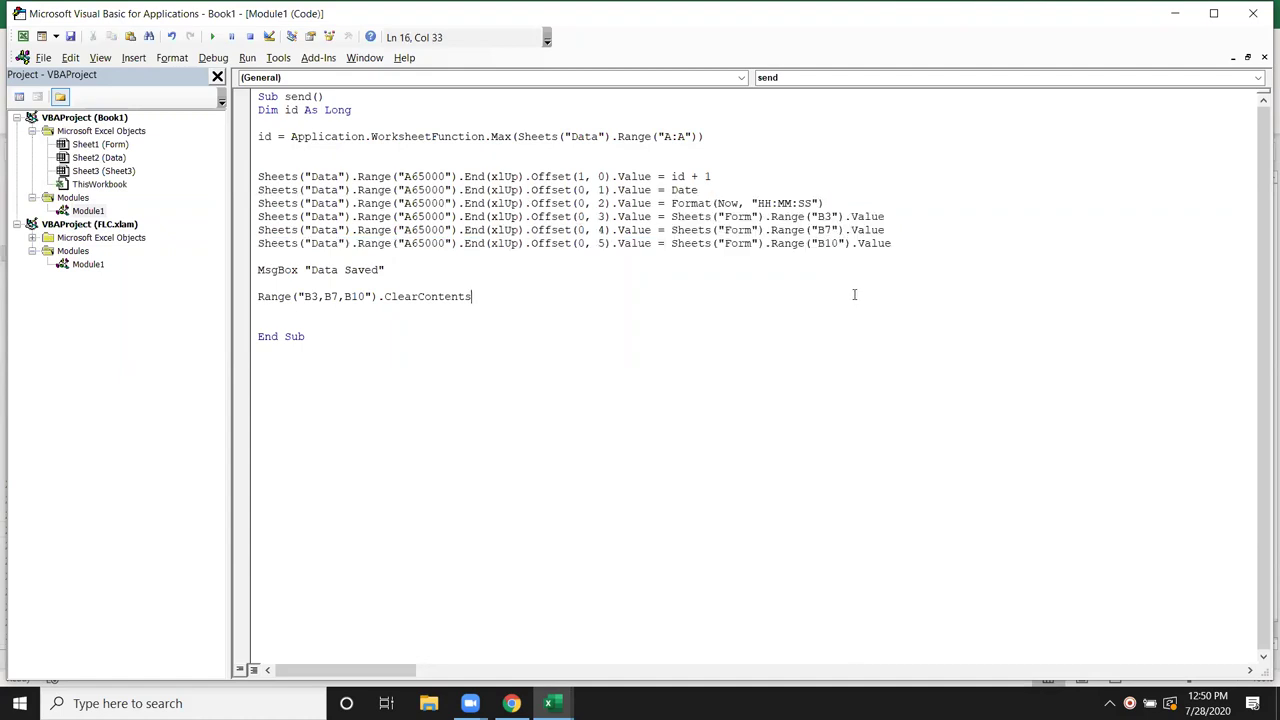
left_click_drag(656, 205, 229, 222)
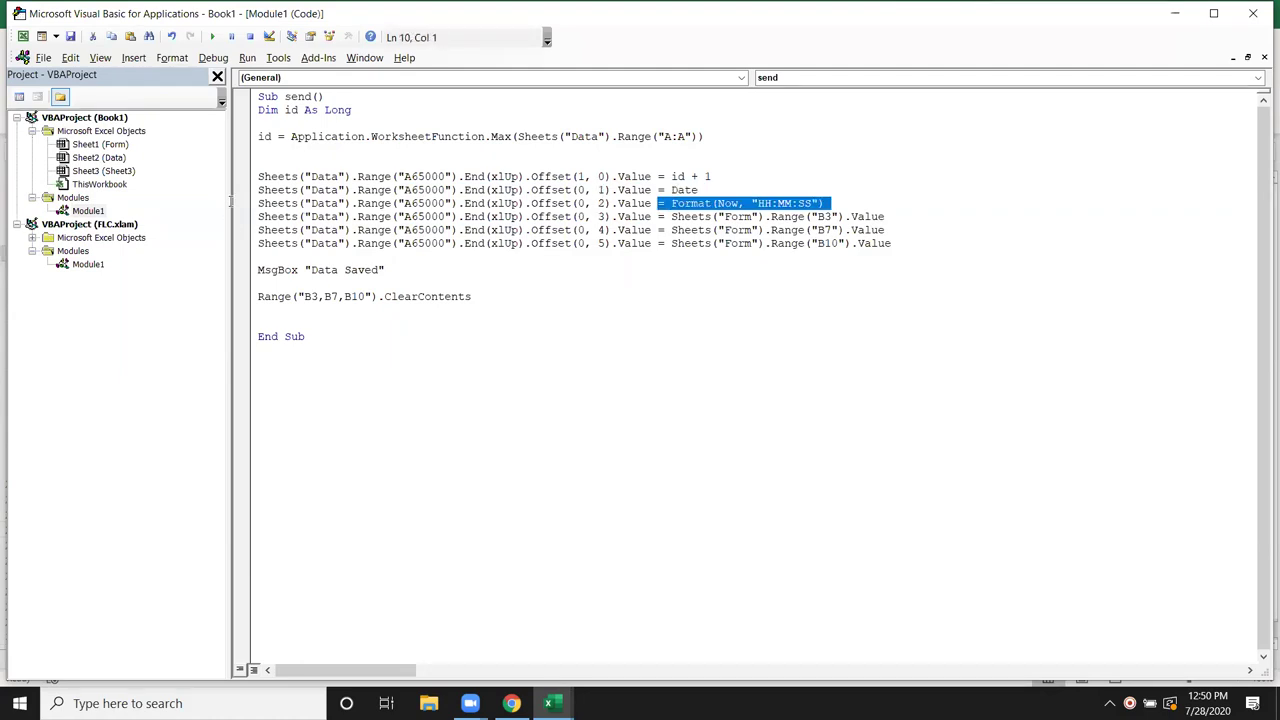
left_click_drag(229, 222, 231, 207)
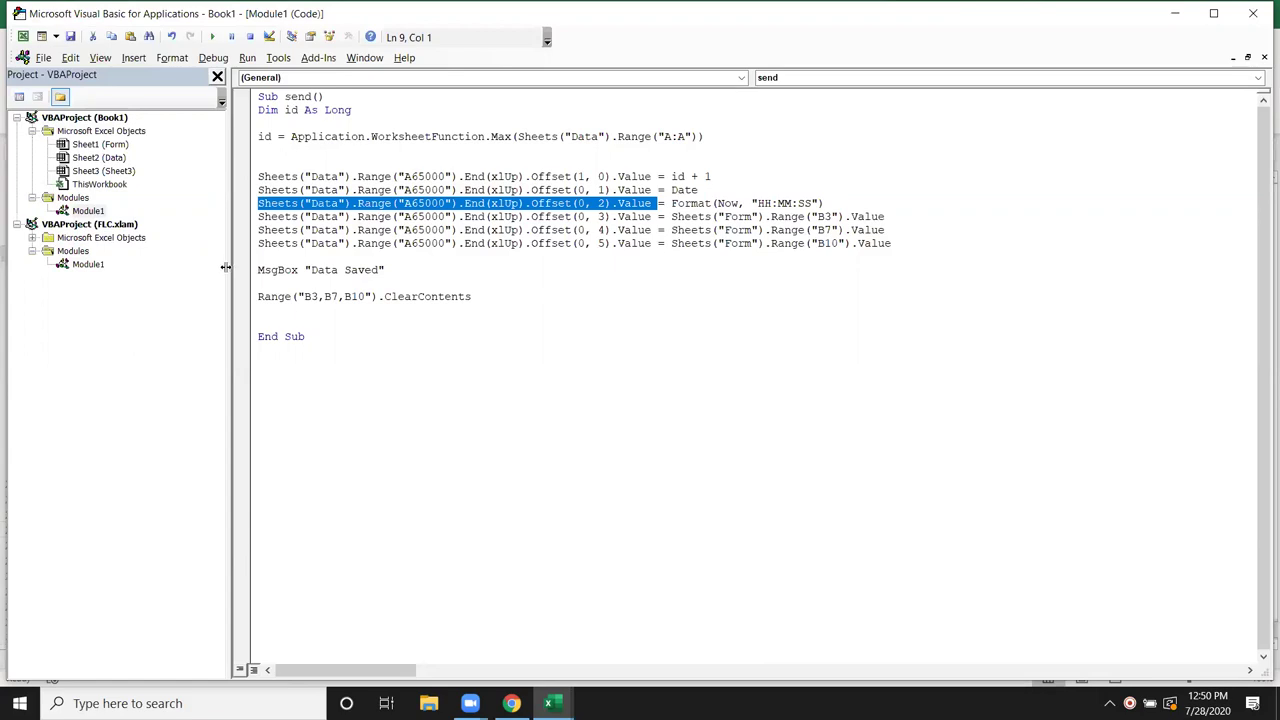
Add a trial 'Dim r As Range' declaration and an unfinished 'set r =' line to the send macro.
left_click(268, 163)
key("Return")
key("Up")
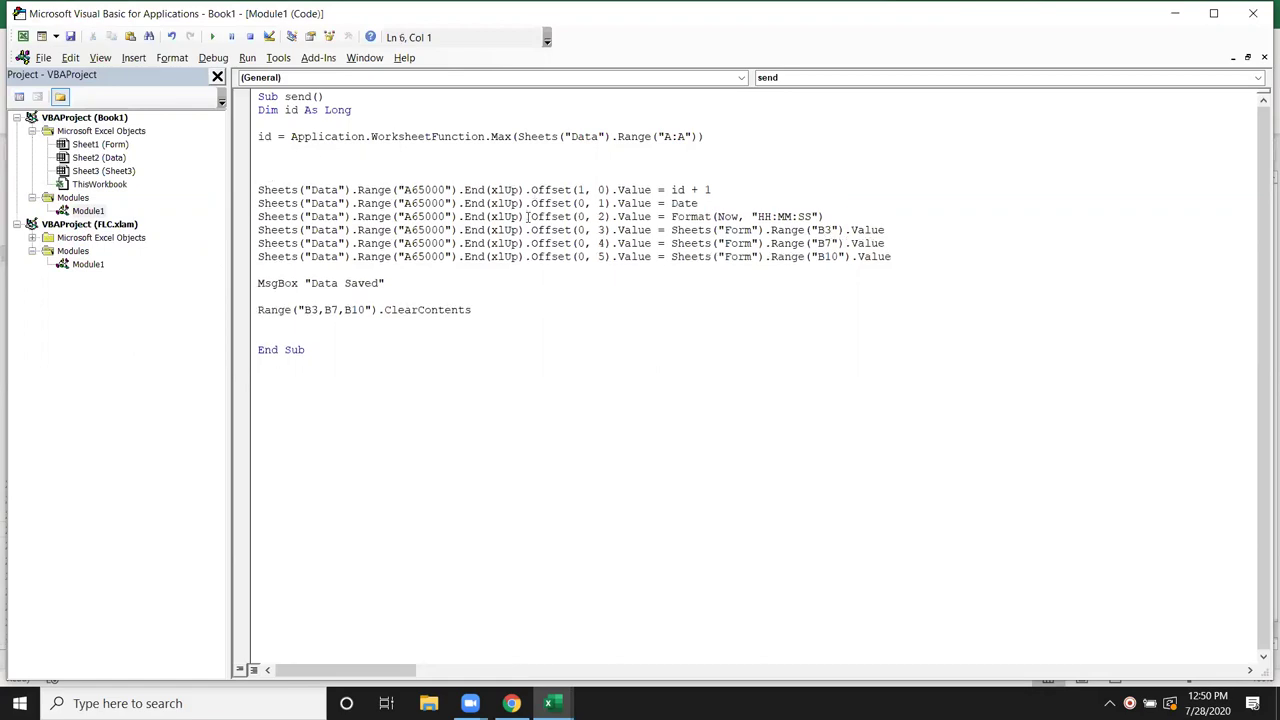
key("Up")
key("Up")
key("Return")
key("Up")
key("Up")
type("dim r As R")
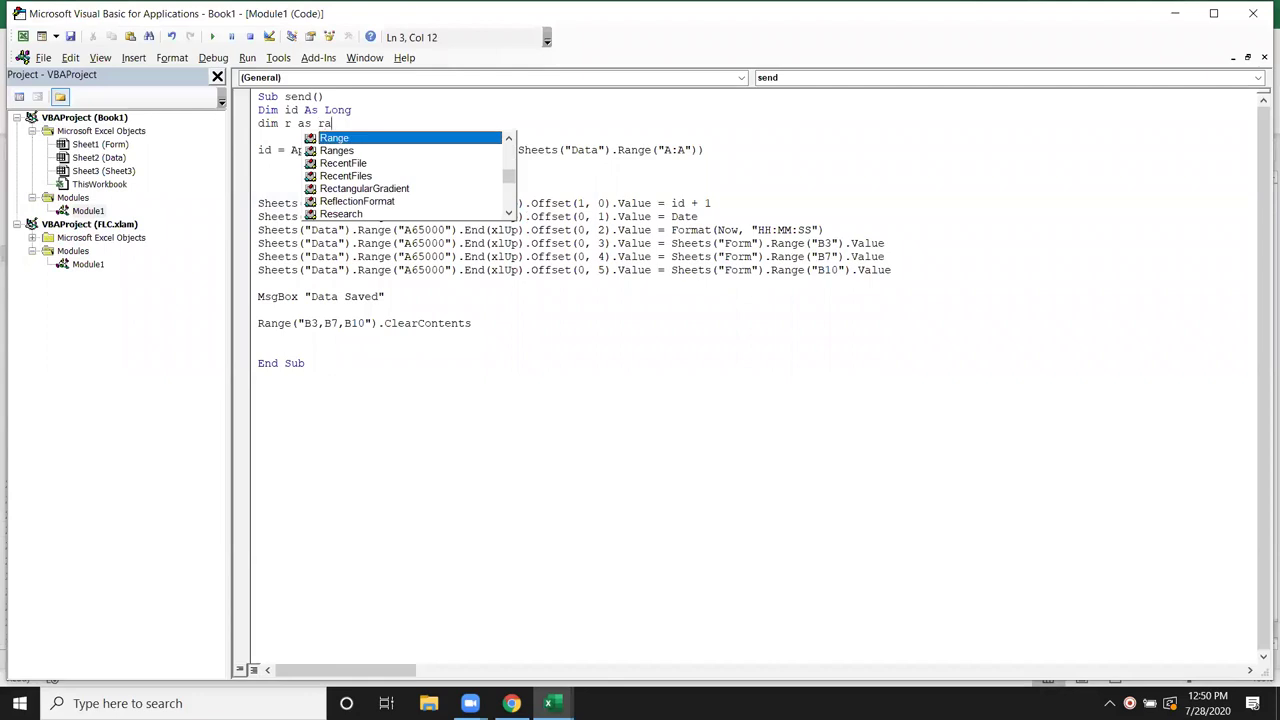
key("Tab")
key("Down")
key("Down")
key("Down")
type("set r =")
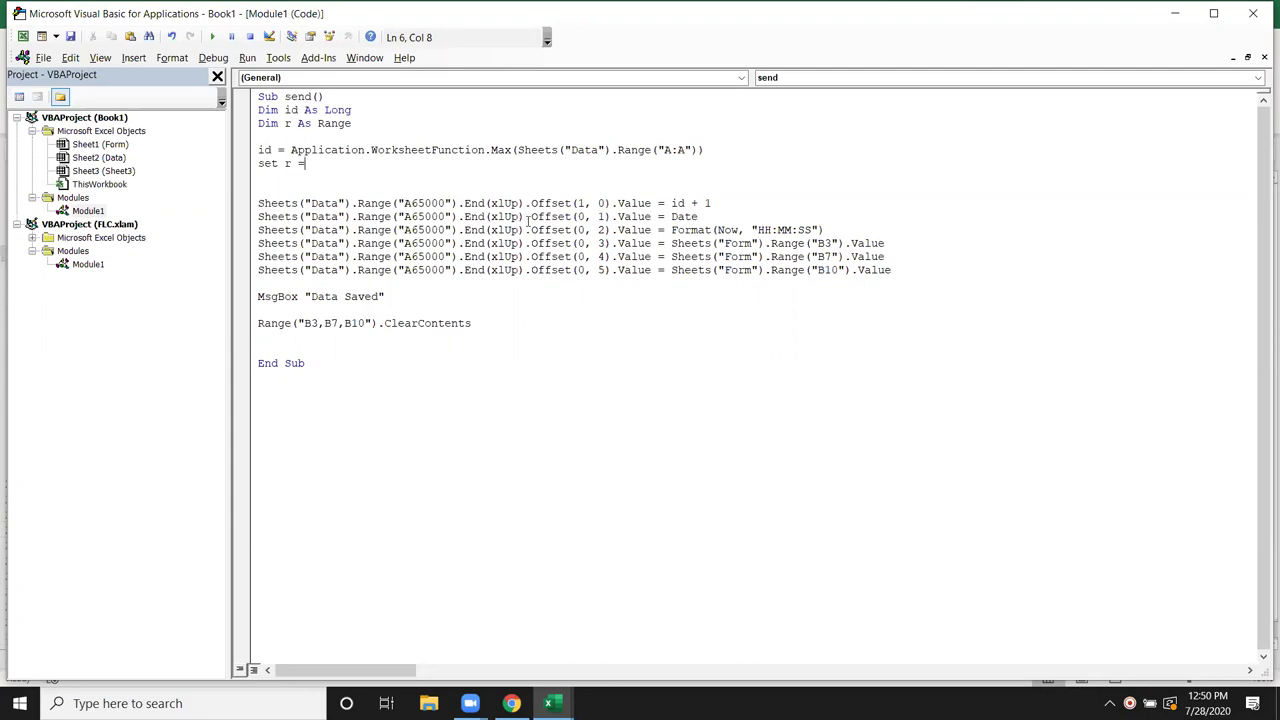
Dismiss the compile error and delete the 'set r =' and 'Dim r As Range' lines.
left_click(514, 306)
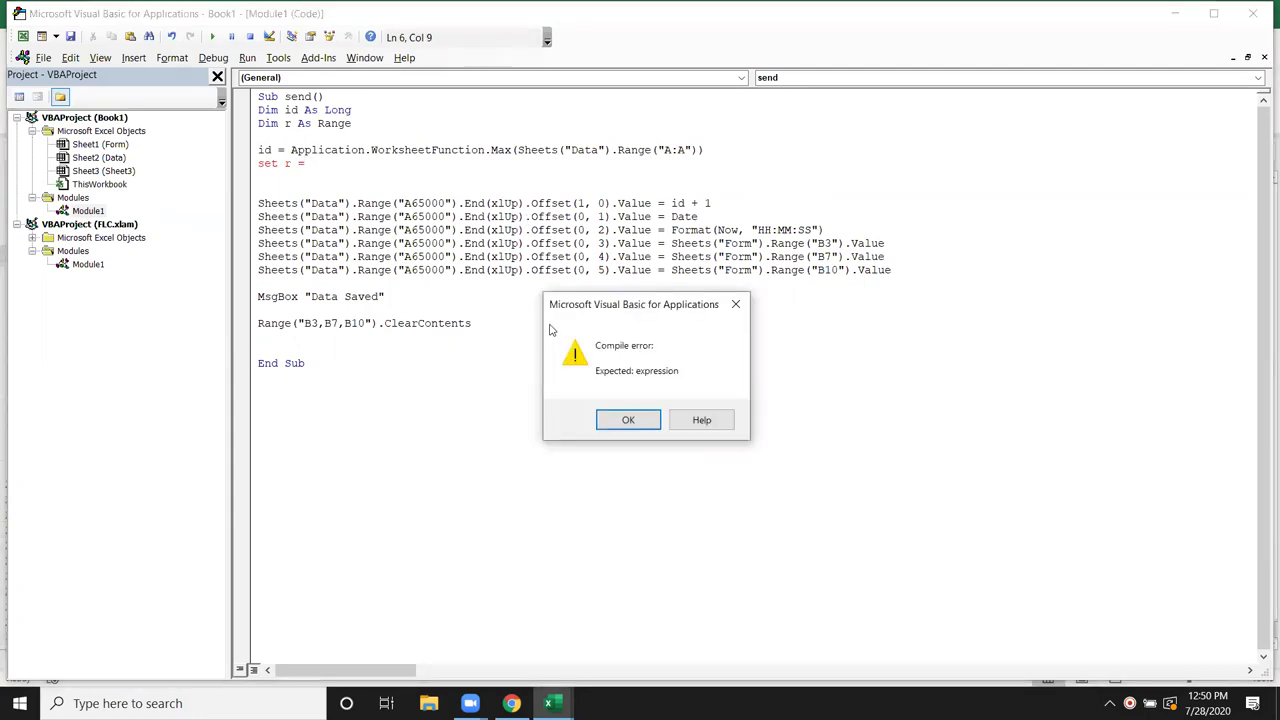
left_click(627, 420)
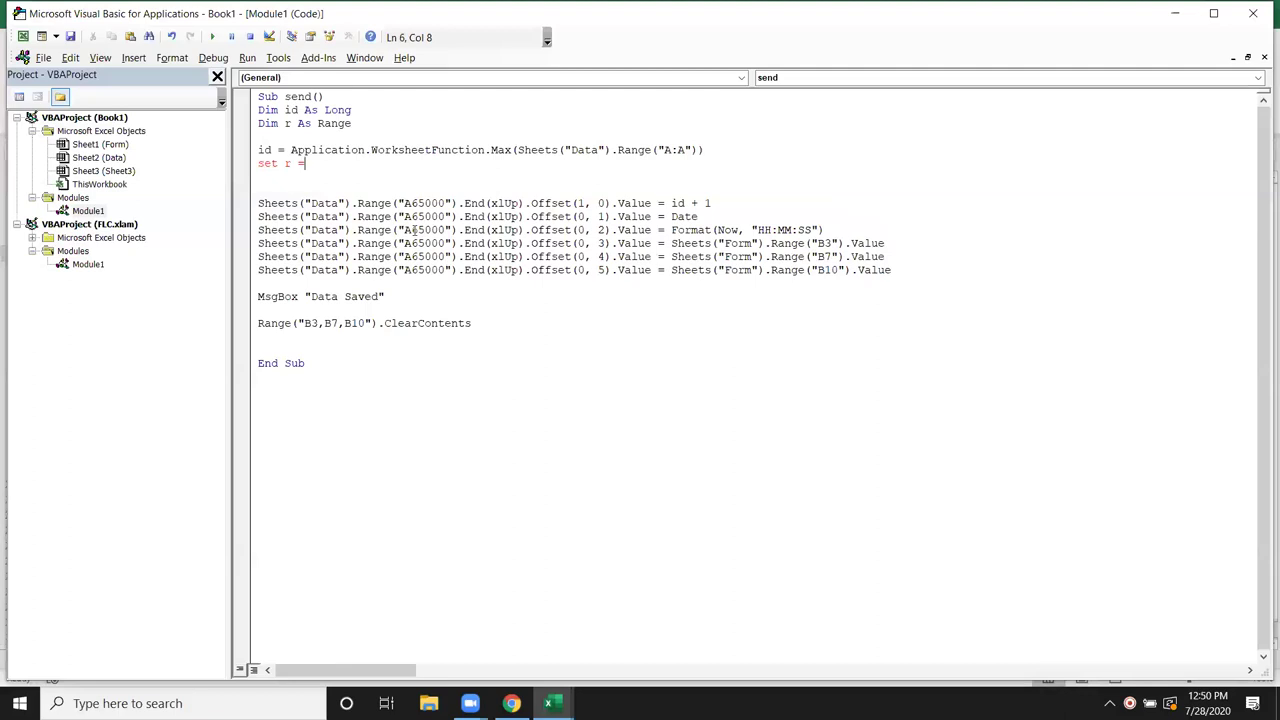
left_click_drag(318, 165, 246, 166)
left_click(452, 247)
key("Down")
key("Down")
key("Down")
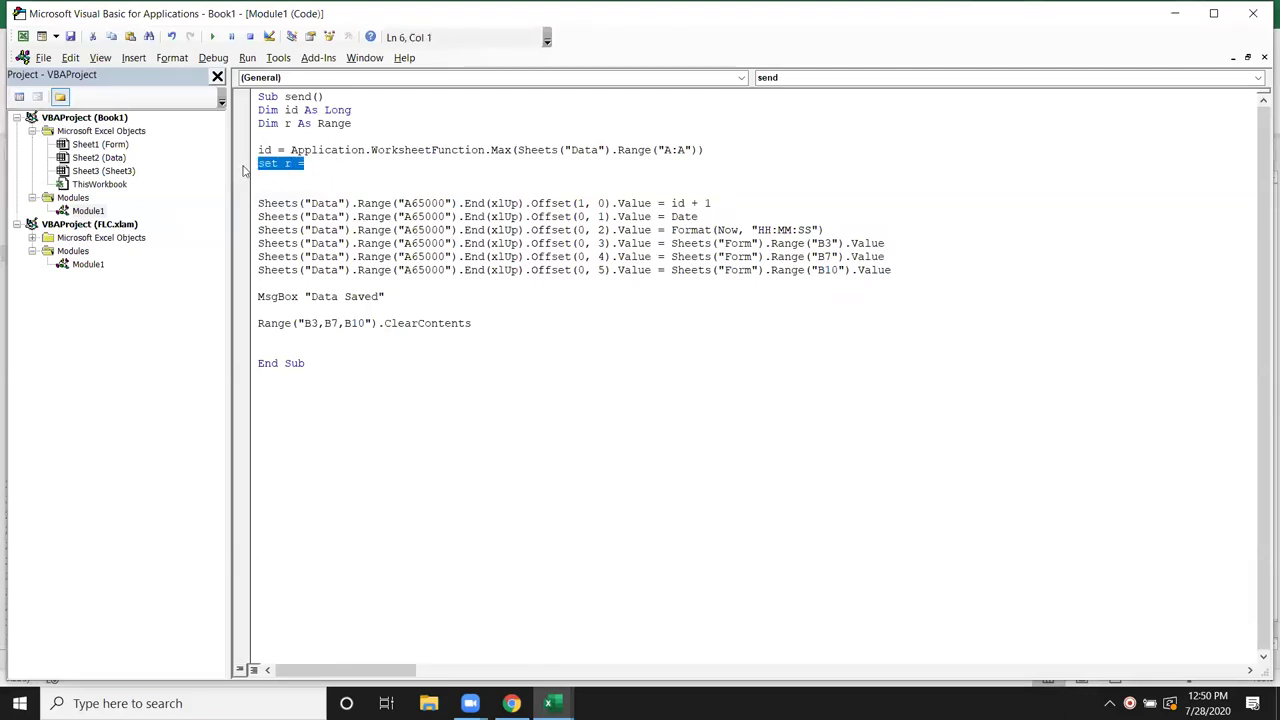
key("Delete")
left_click_drag(354, 123, 250, 124)
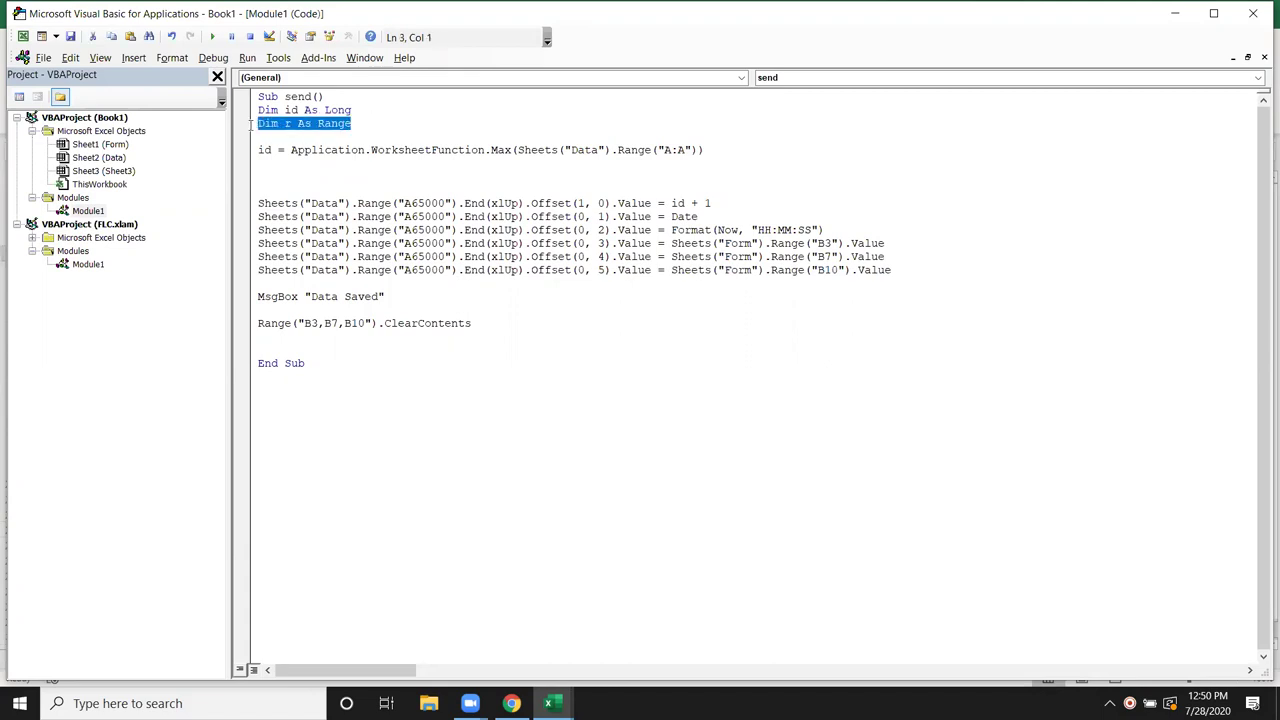
key("Delete")
left_click(350, 362)
Copy the Data sheet into a new workbook, Book2, using Move or Copy with Create a copy.
key("alt+Tab")
key("alt+Tab")
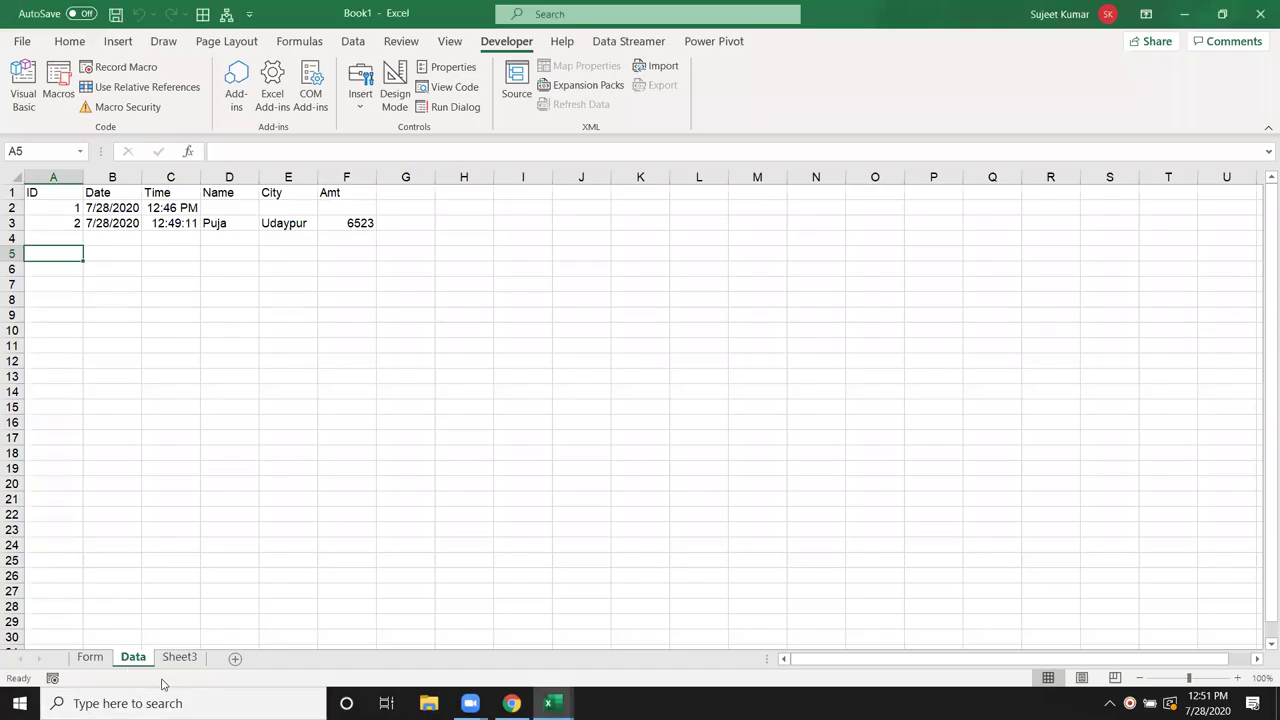
right_click(137, 660)
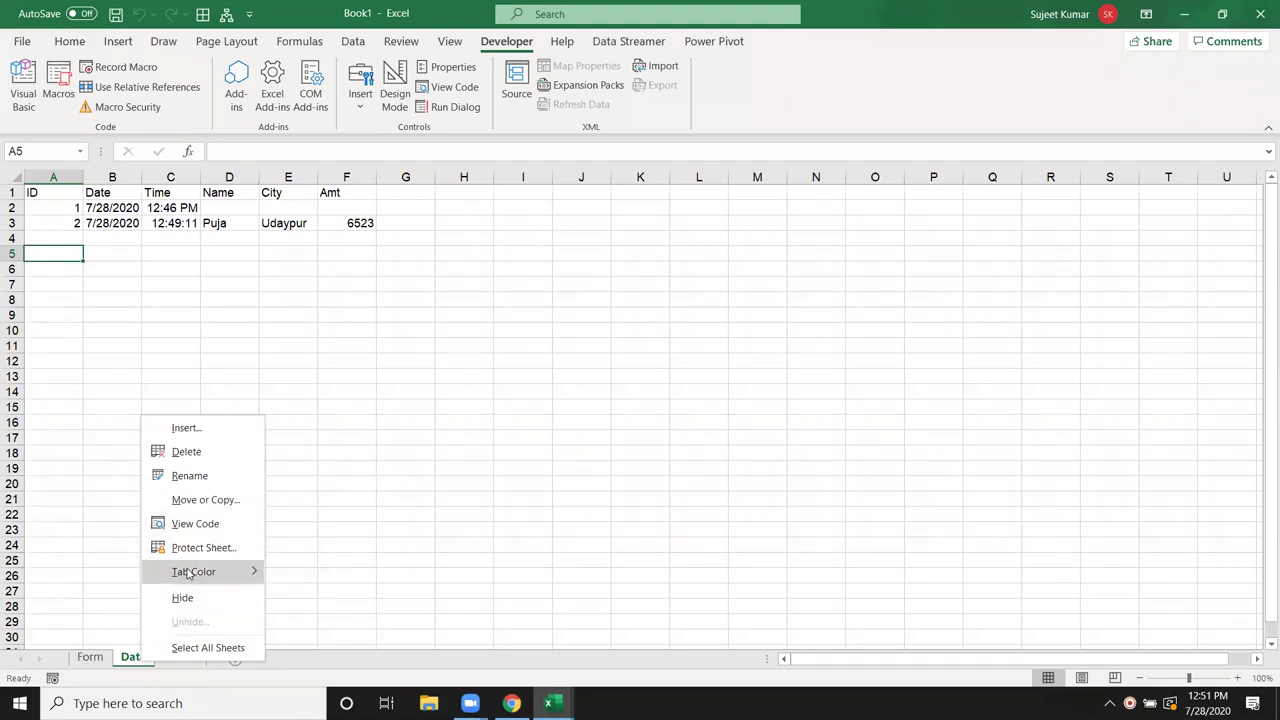
left_click(206, 500)
left_click(138, 573)
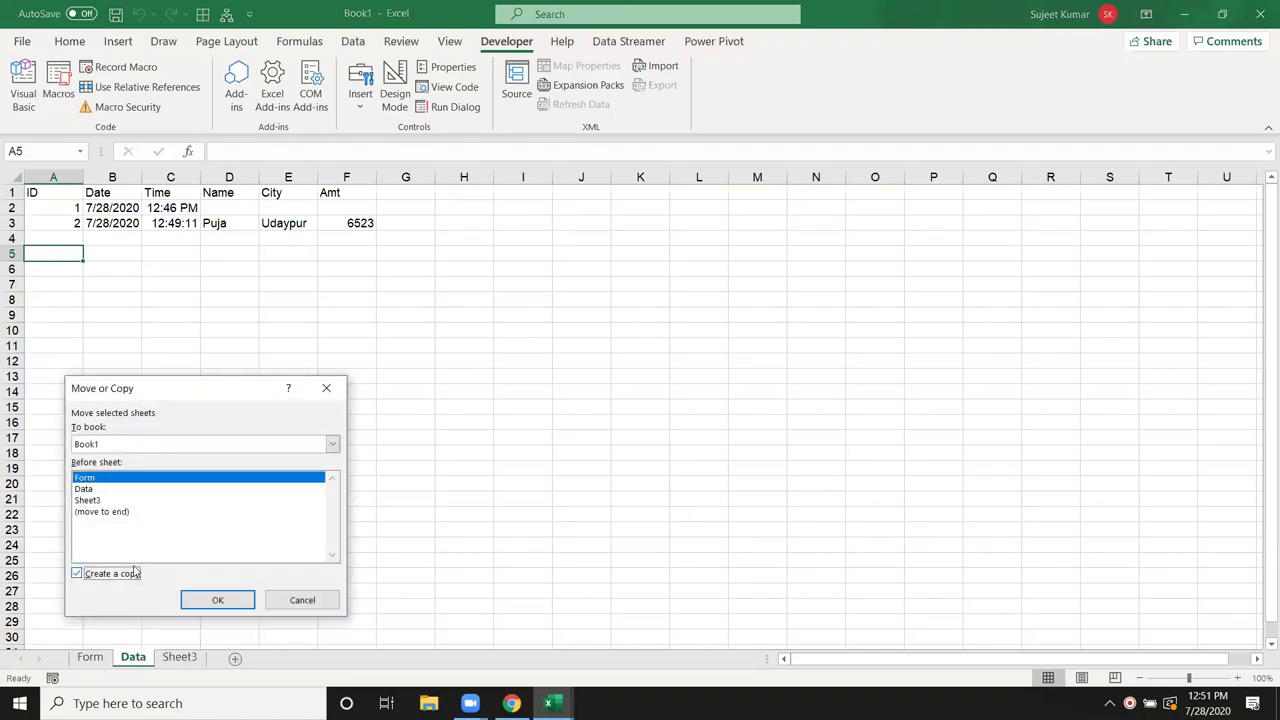
left_click(138, 449)
left_click(132, 457)
left_click(236, 600)
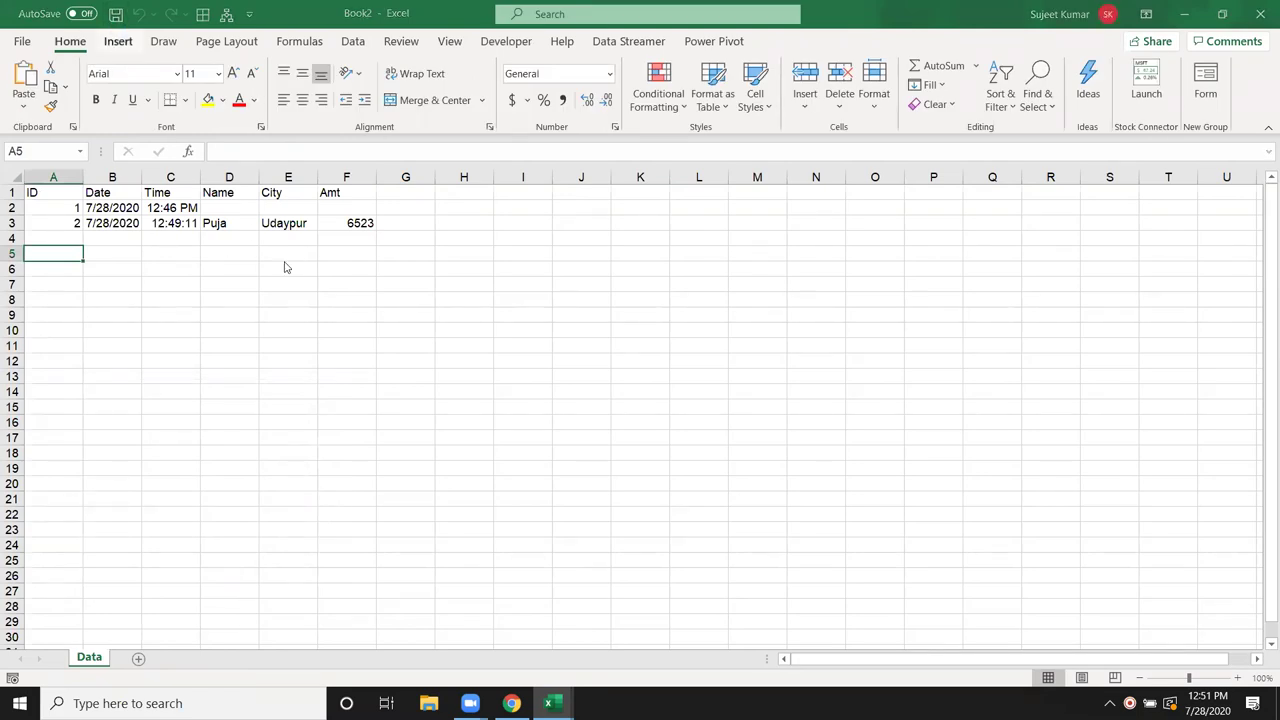
Save Book2 in the Desktop MF folder under the name fData with type Excel Workbook (.xlsx).
left_click(546, 366)
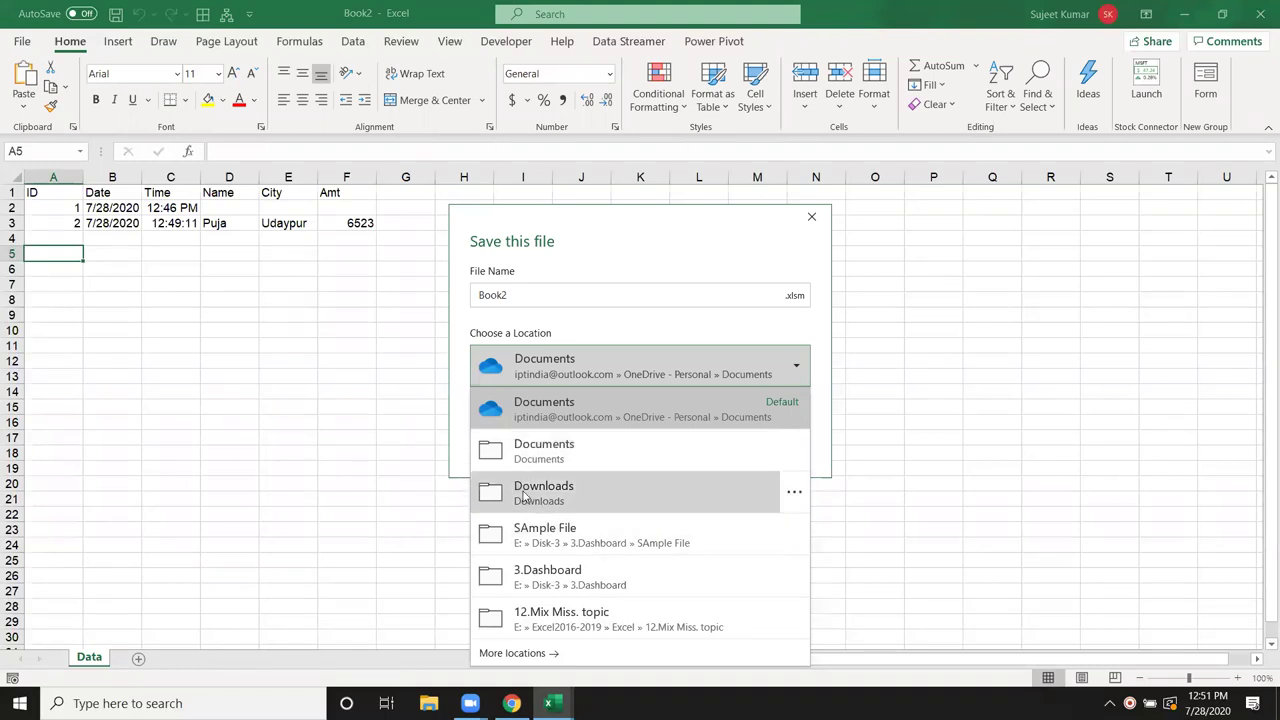
left_click(452, 472)
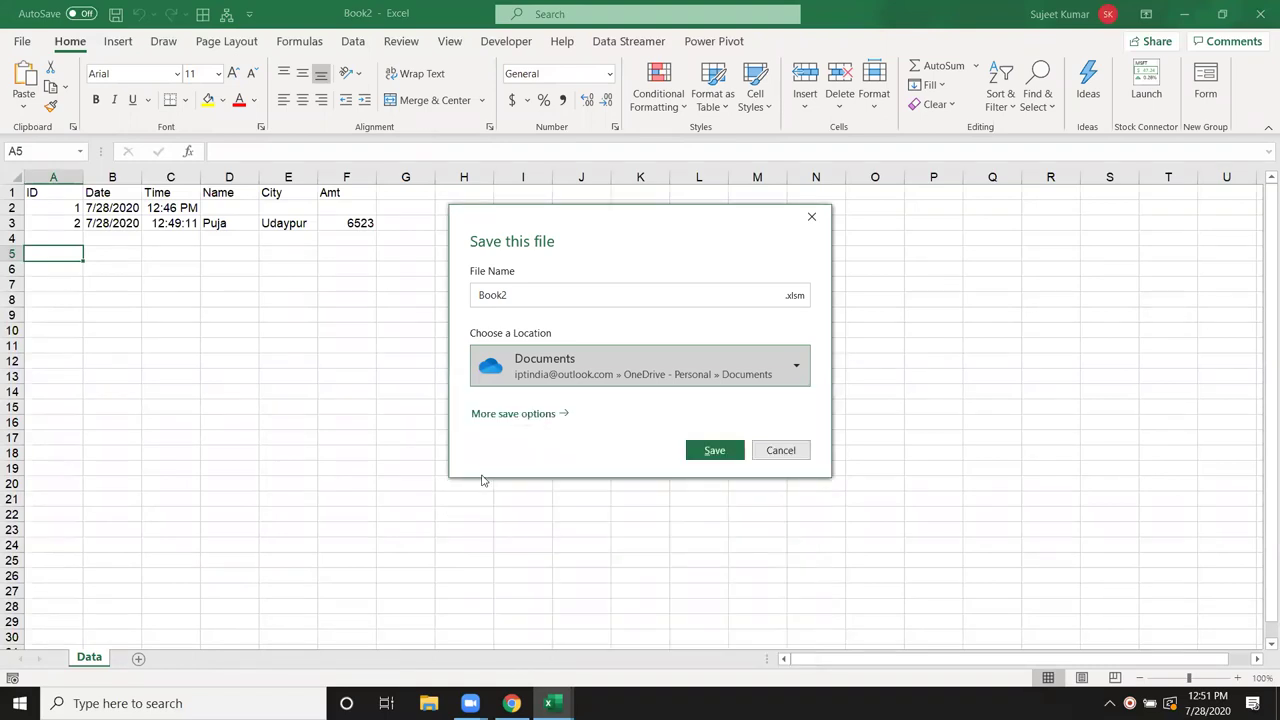
left_click(517, 414)
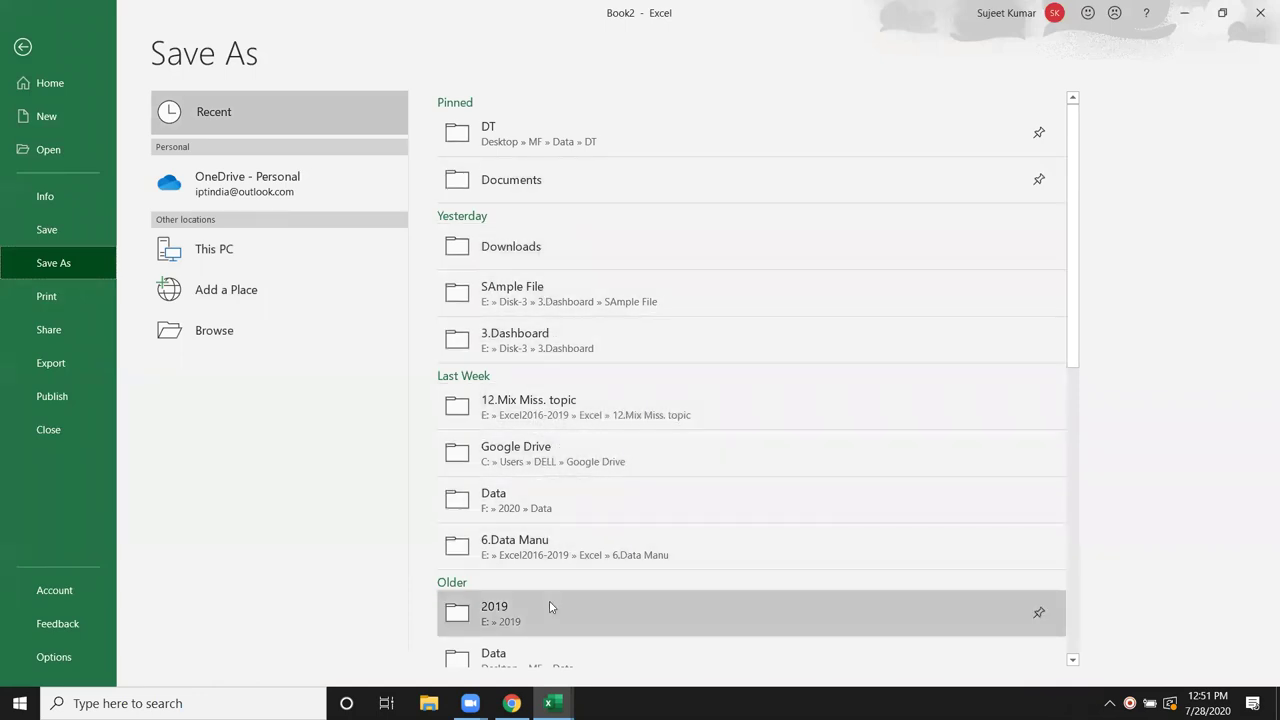
scroll(549, 605, "down", 1)
scroll(549, 621, "down", 1)
left_click(528, 551)
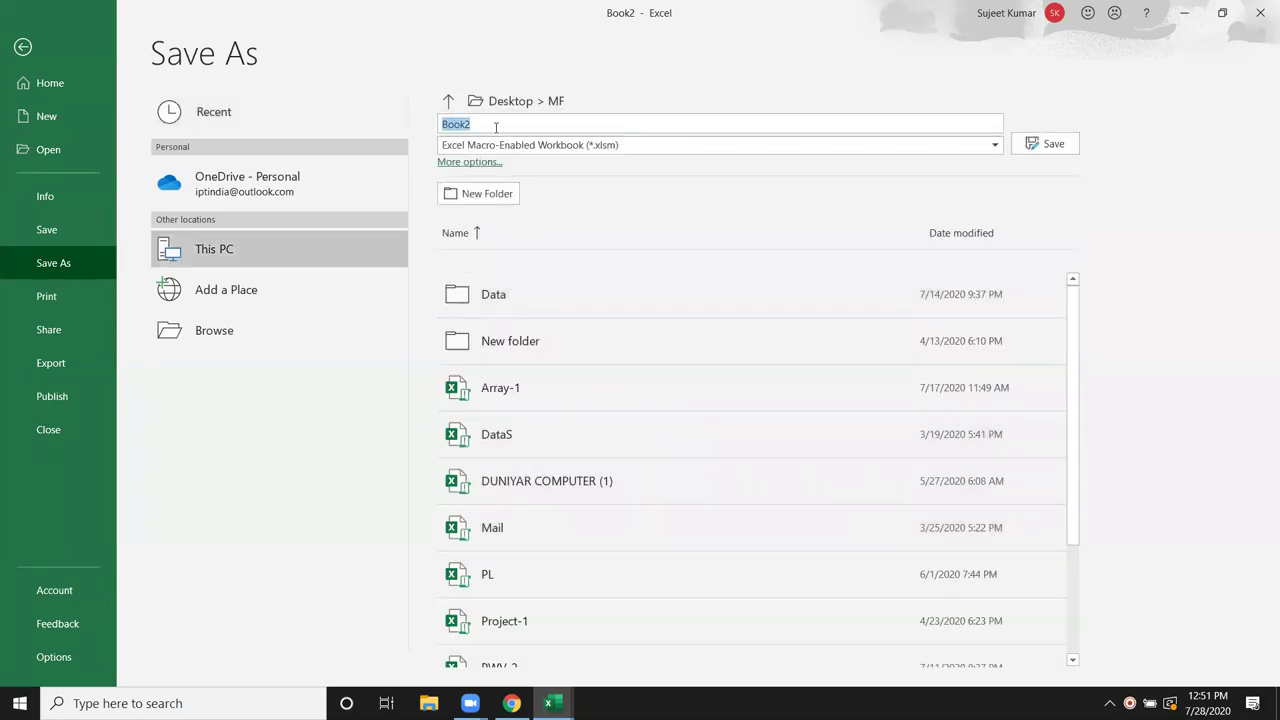
type("fData")
left_click(593, 147)
left_click(585, 167)
left_click(1047, 146)
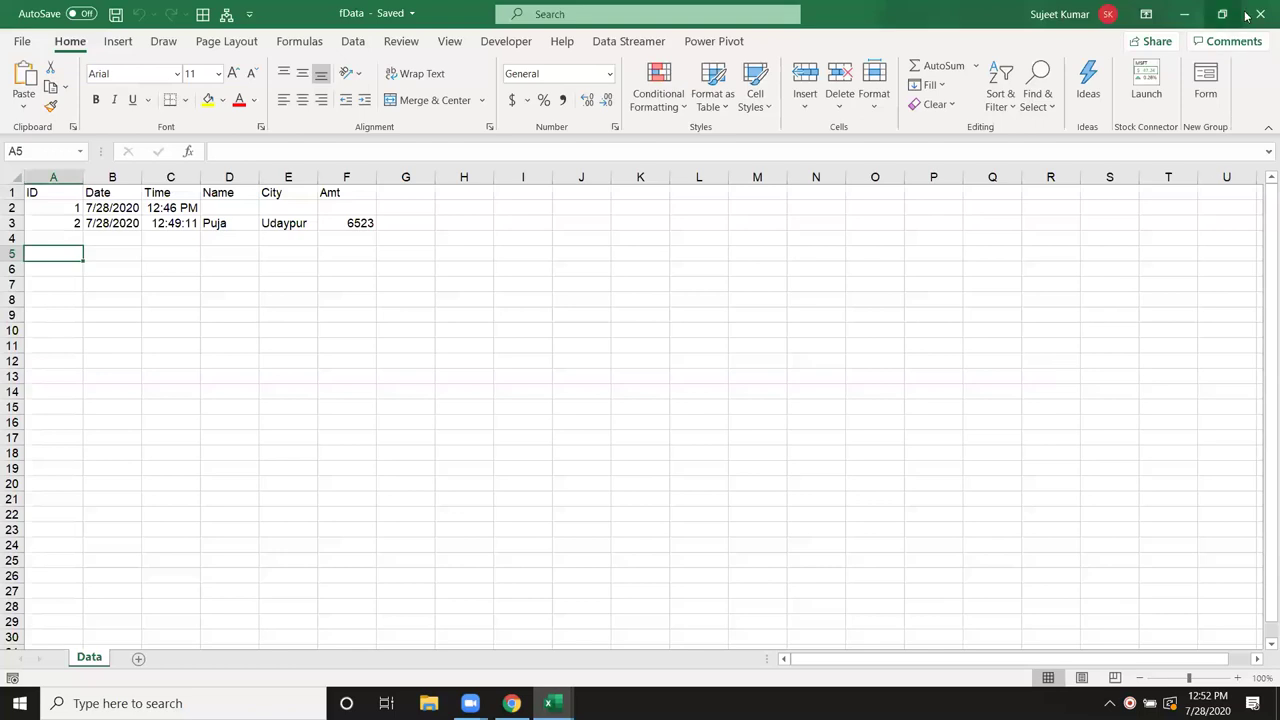
Close fData and locate it in the Desktop MF folder in File Explorer, revealing the folder path.
left_click(1256, 12)
mouse_move(548, 703)
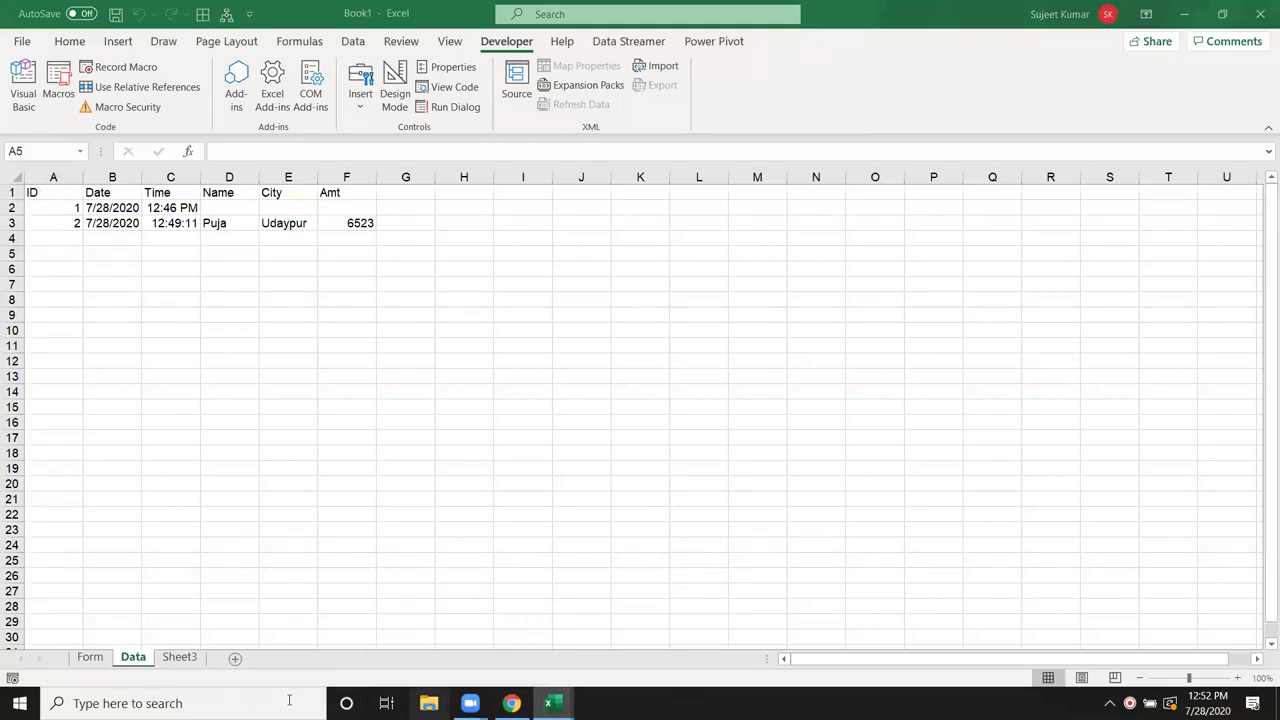
left_click(428, 703)
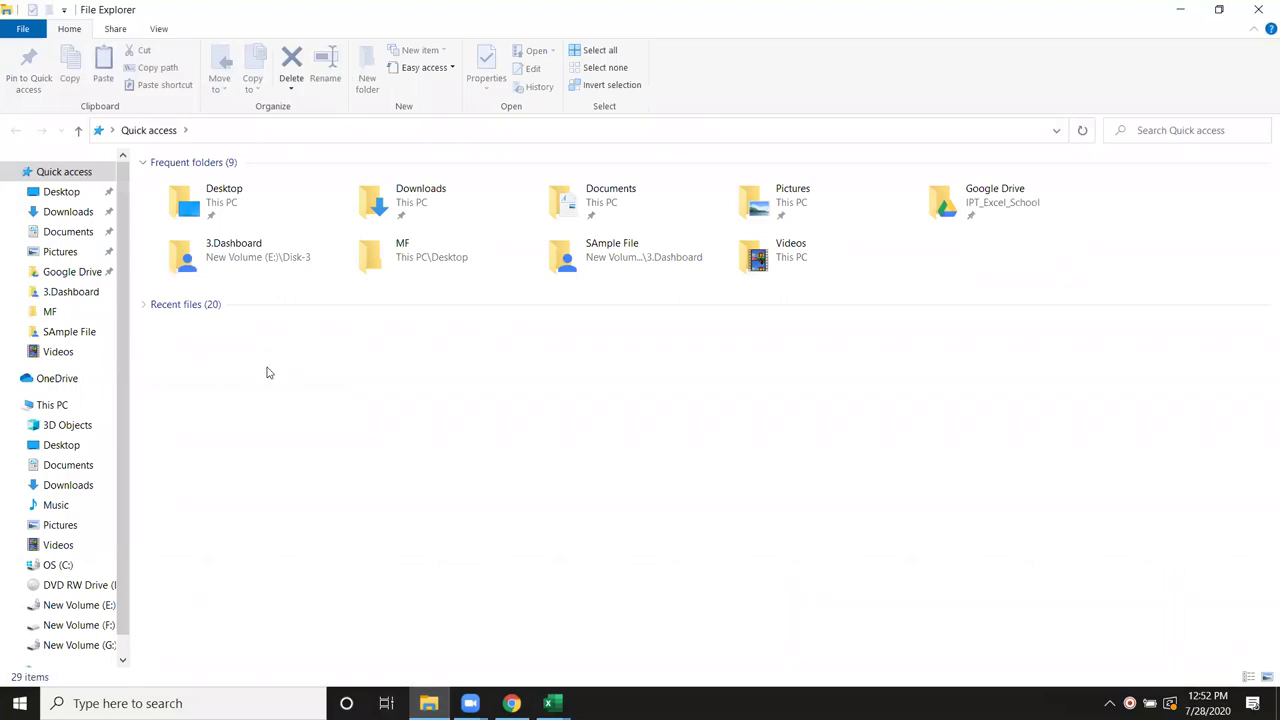
left_click(63, 213)
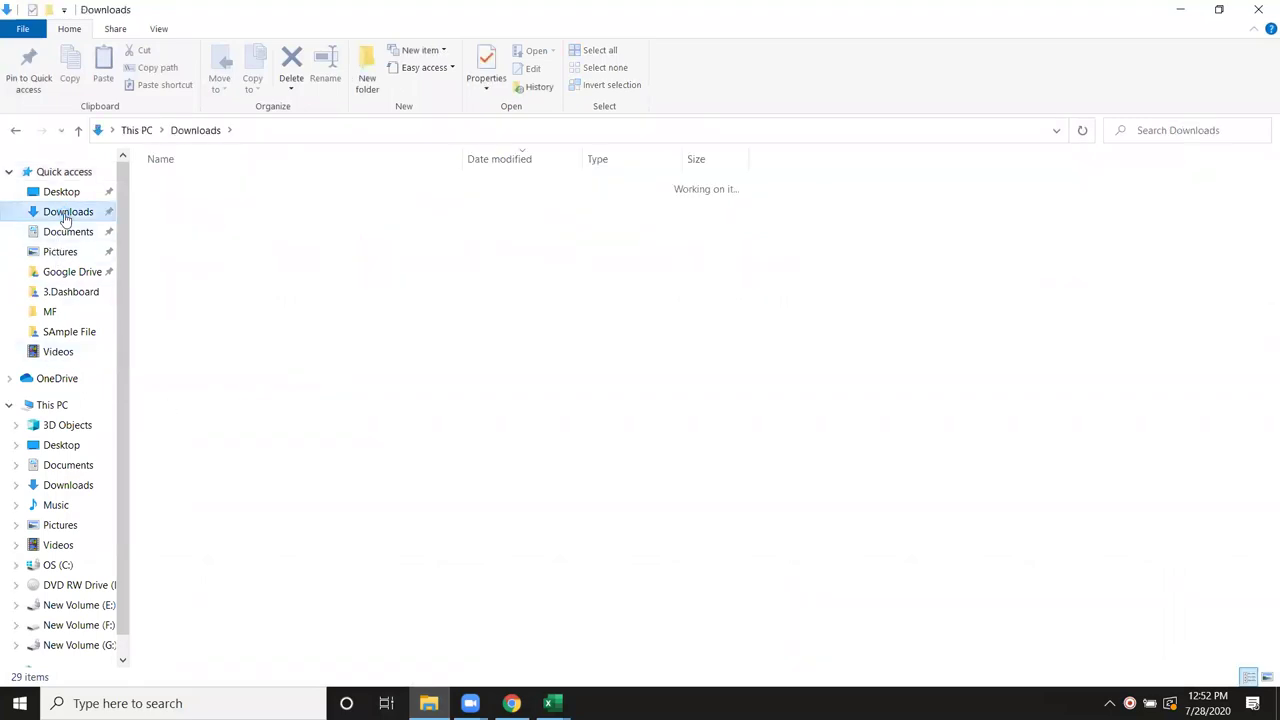
left_click(64, 316)
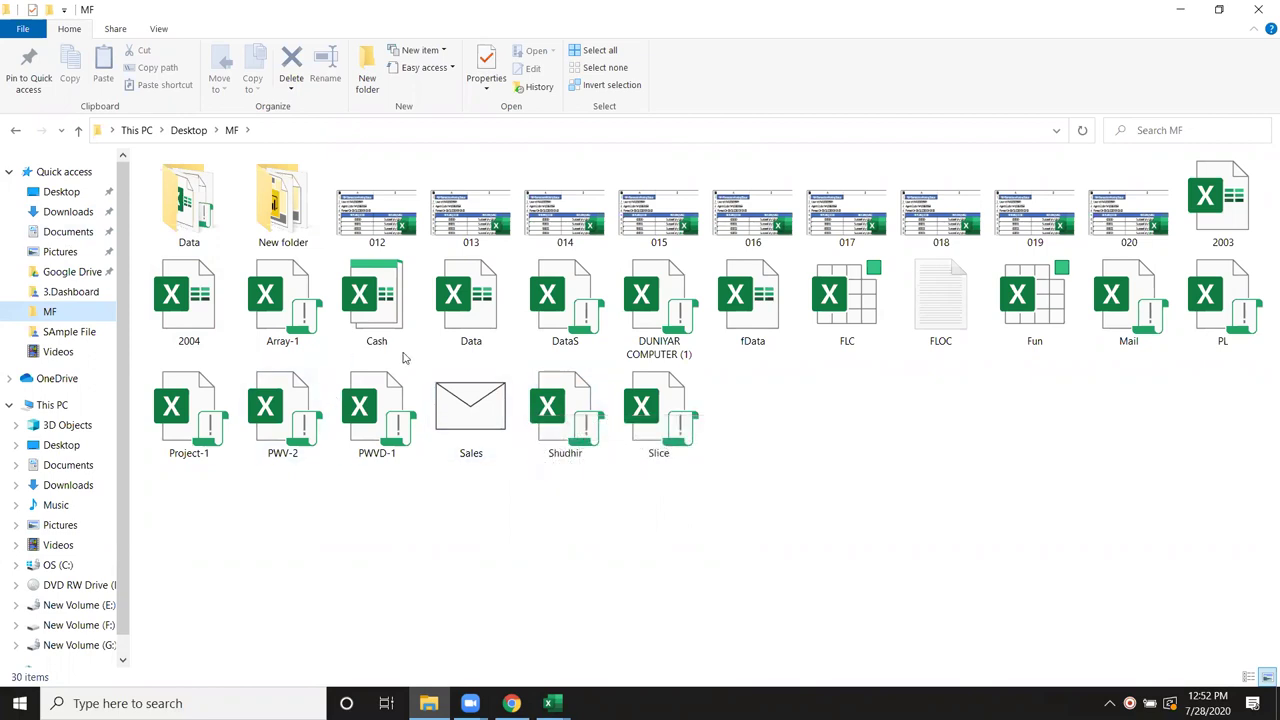
left_click(710, 350)
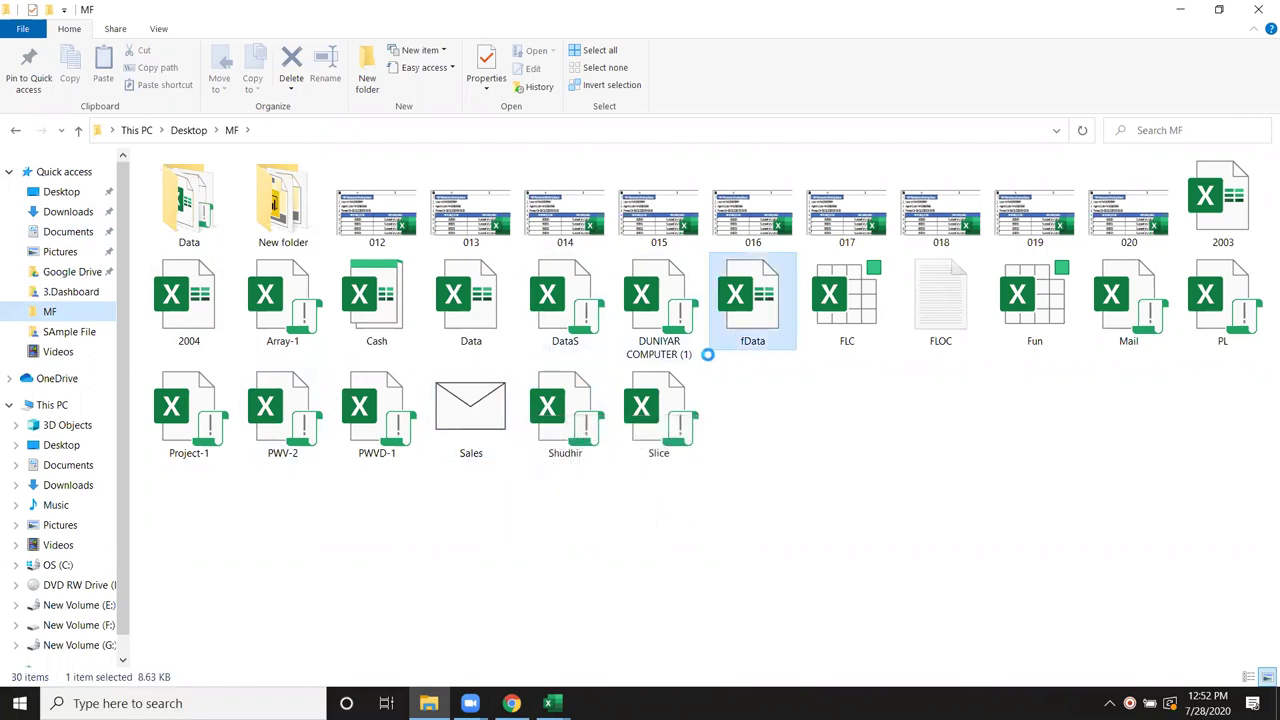
left_click(309, 131)
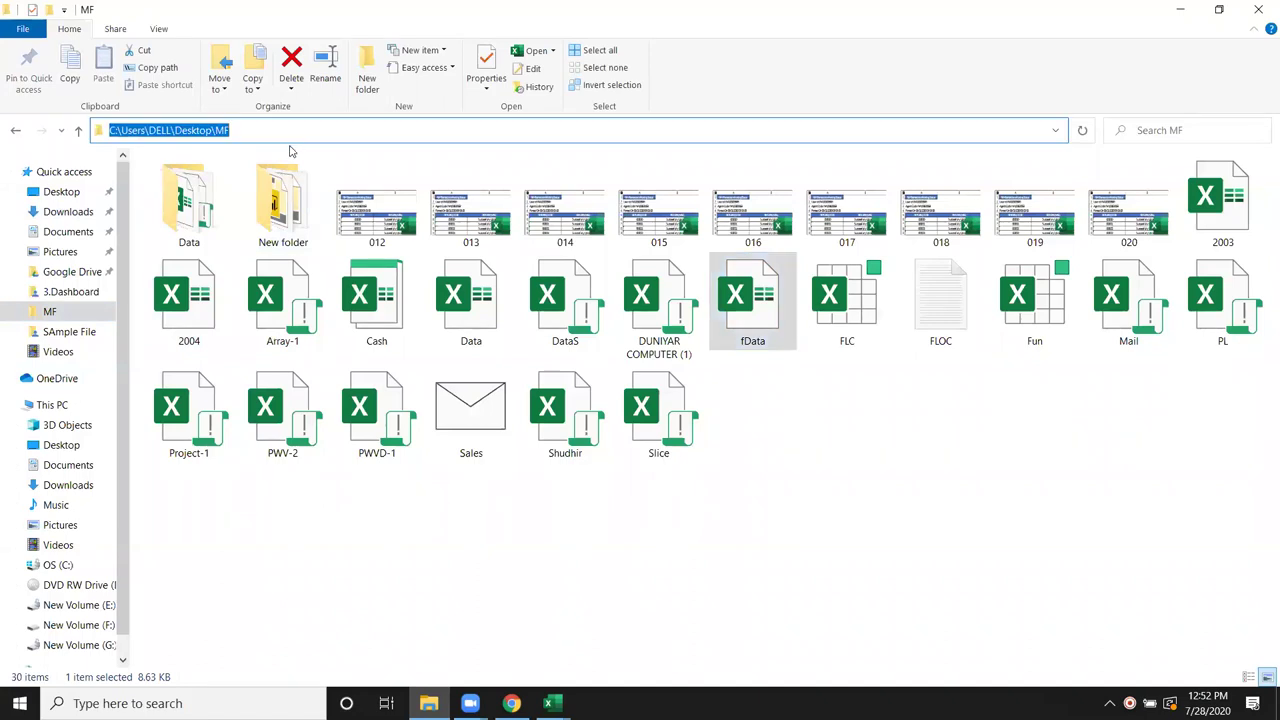
left_click(289, 152)
Switch back to the VBA code editor.
key("alt+Tab")
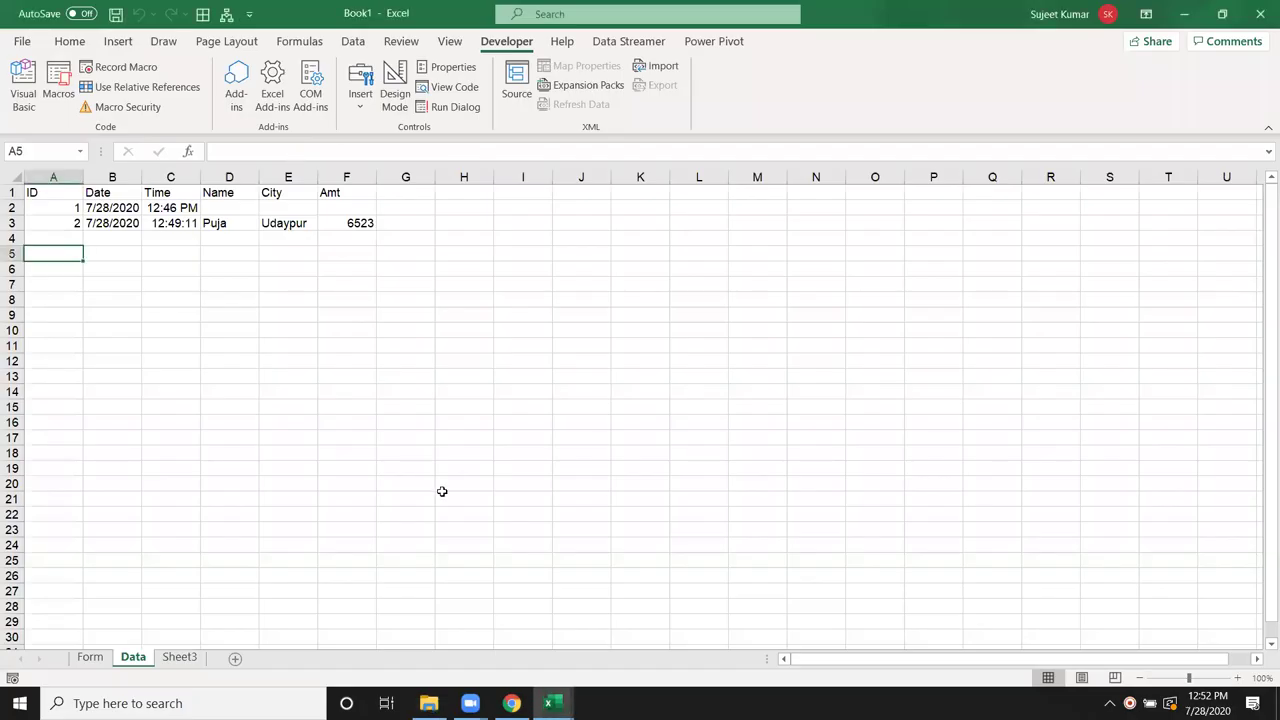
key("alt+Tab")
key("Tab")
key("Tab")
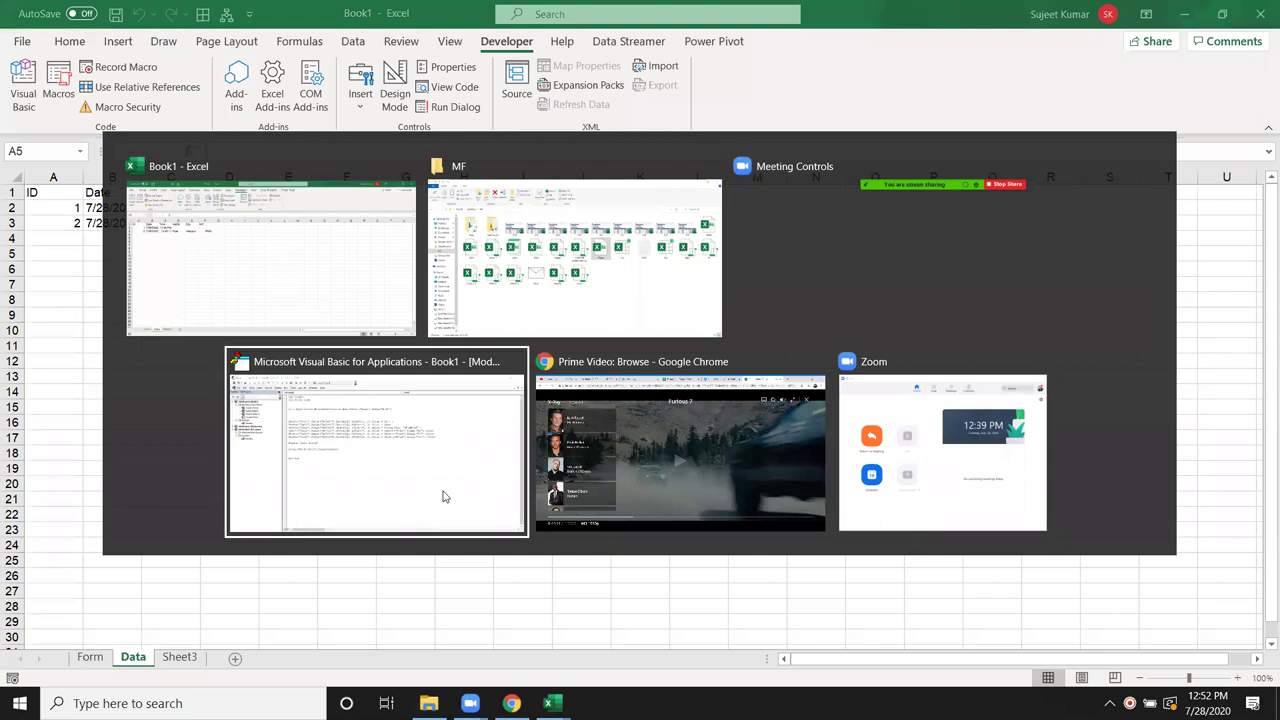
Duplicate the send procedure below End Sub and rename the copy to sendfile.
left_click_drag(203, 160, 193, 91)
key("ctrl+c")
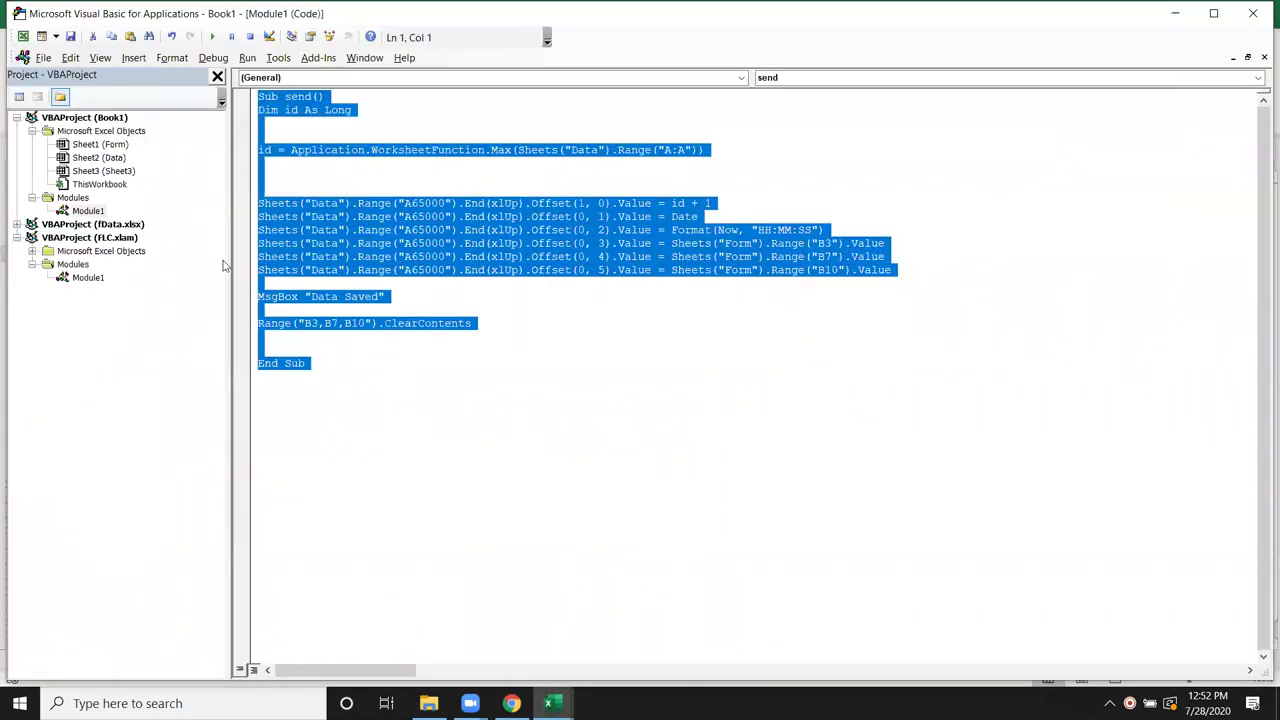
left_click(302, 407)
key("ctrl+v")
left_click(313, 376)
type("file")
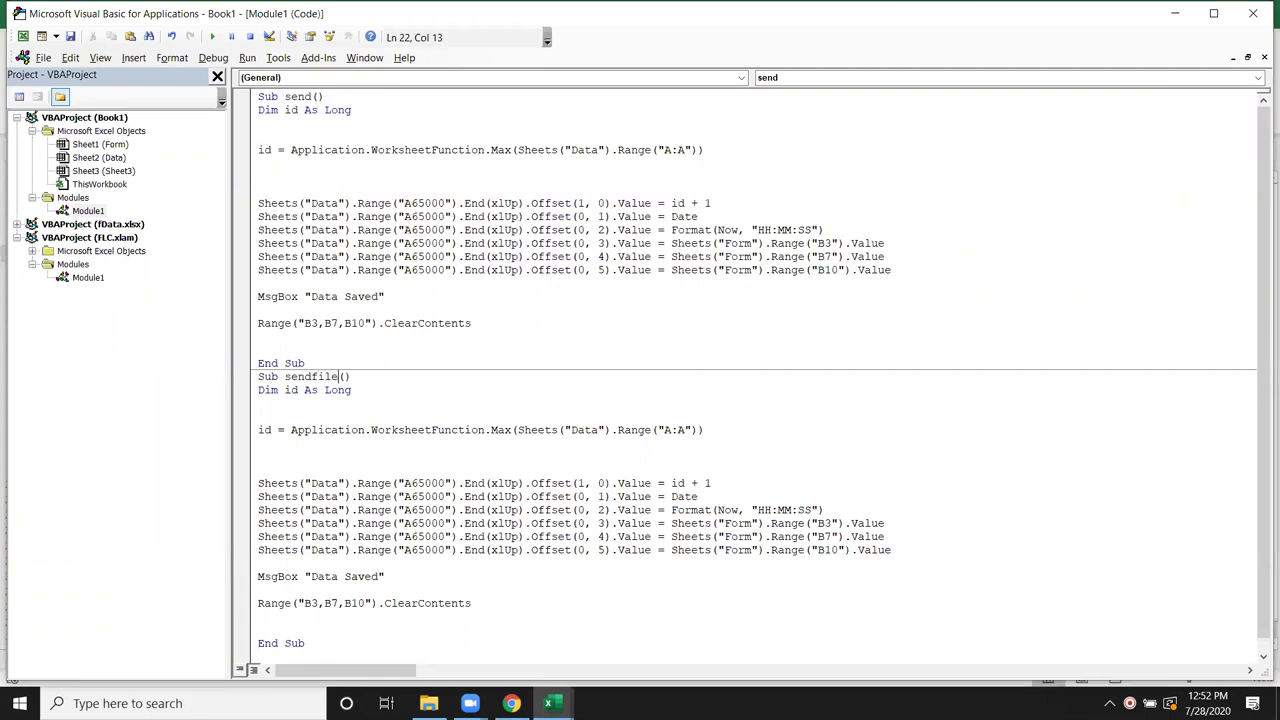
Check the MF folder's full path in the File Explorer window.
left_click(314, 443)
key("alt+F11")
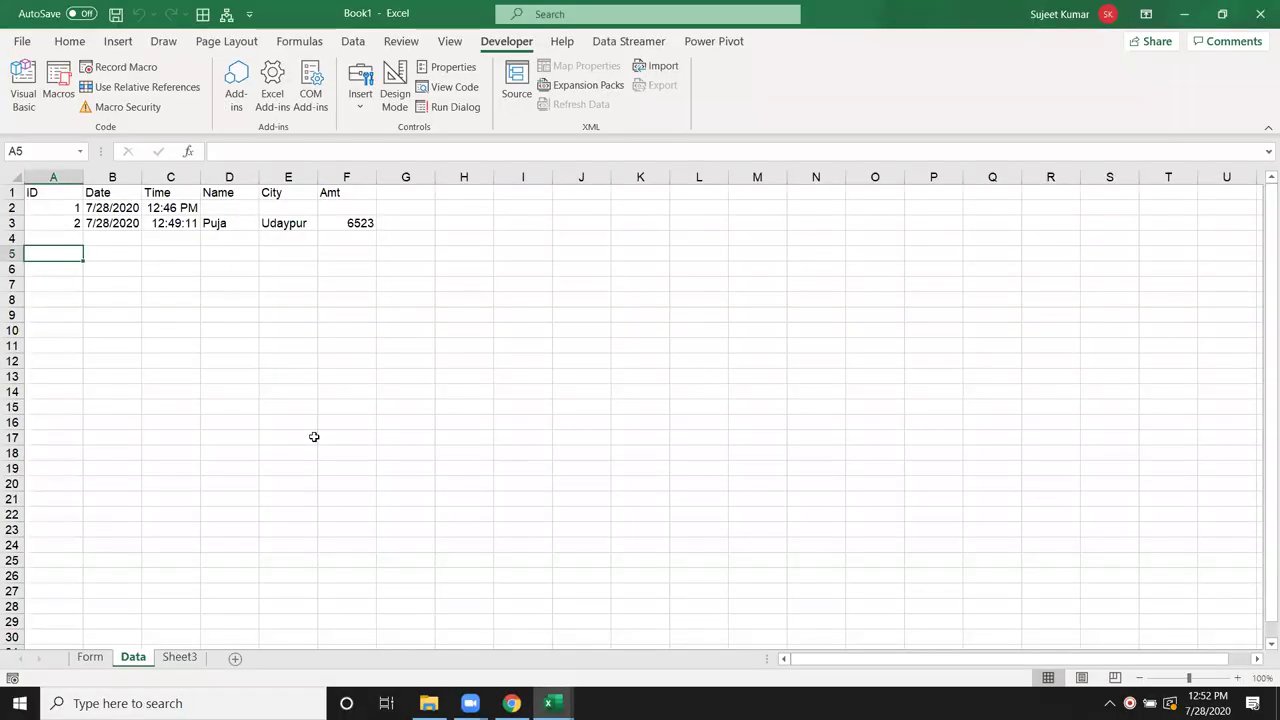
key("alt+F11")
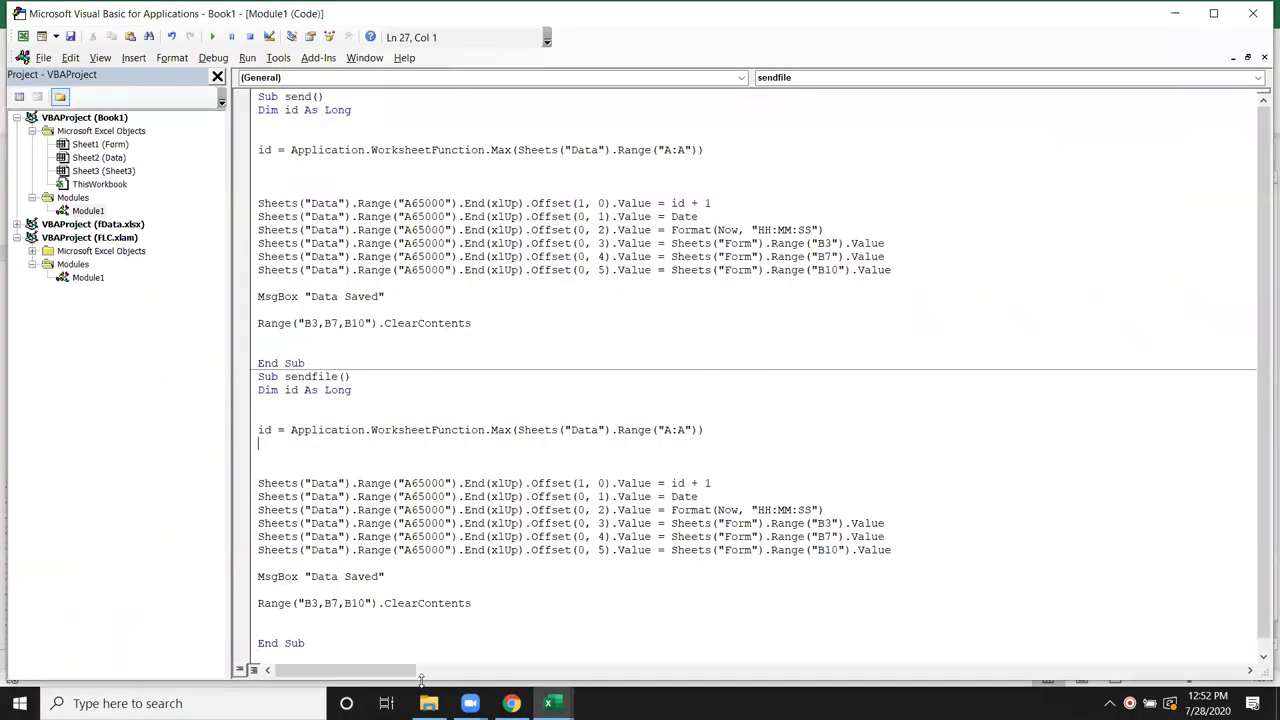
key("alt+Tab")
left_click(316, 136)
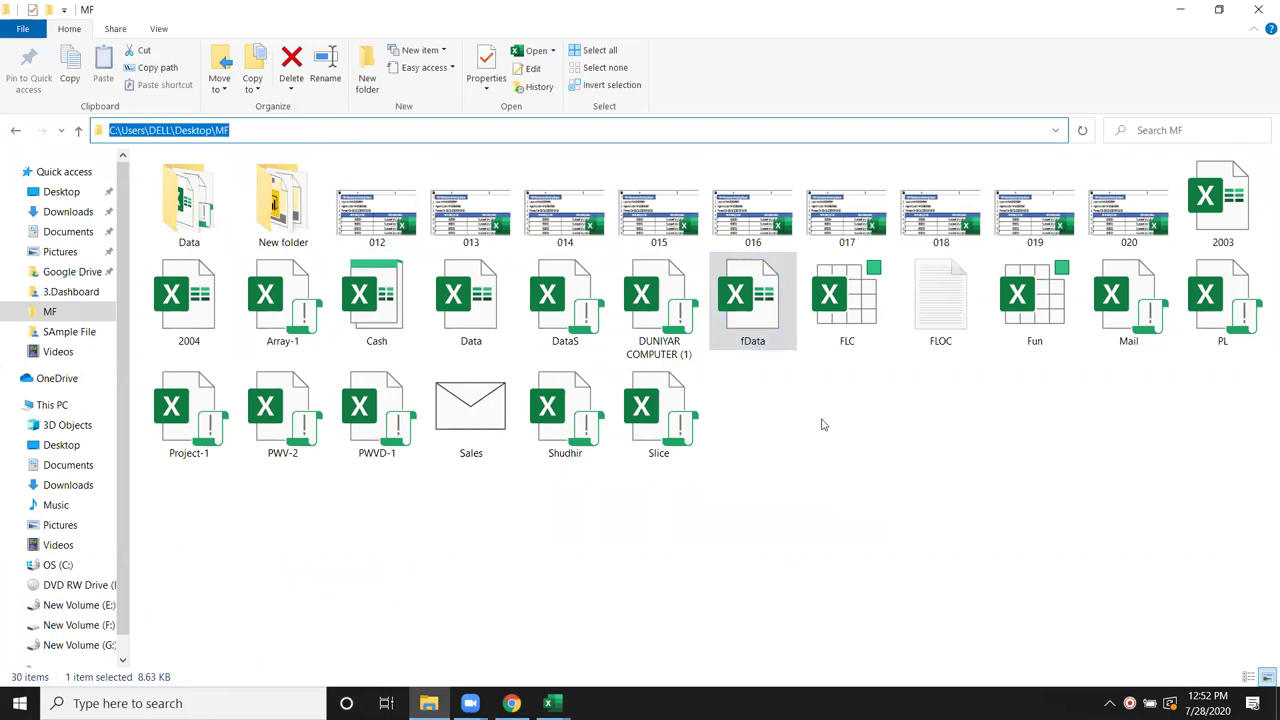
key("alt+Tab")
Insert blank lines above the id line in sendfile.
scroll(487, 469, "down", 1)
left_click(330, 406)
key("Return")
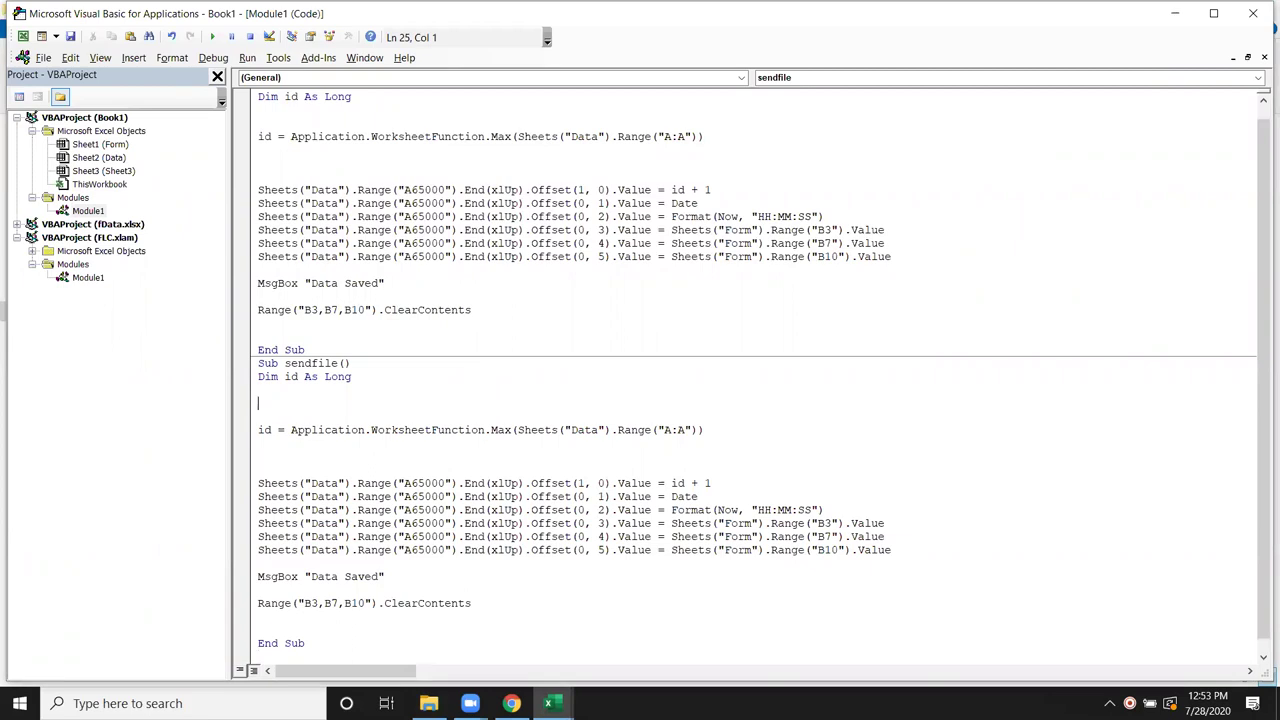
type("rkbooks")
key("BackSpace")
key("BackSpace")
key("BackSpace")
key("BackSpace")
key("BackSpace")
key("BackSpace")
left_click(258, 390)
left_click(548, 703)
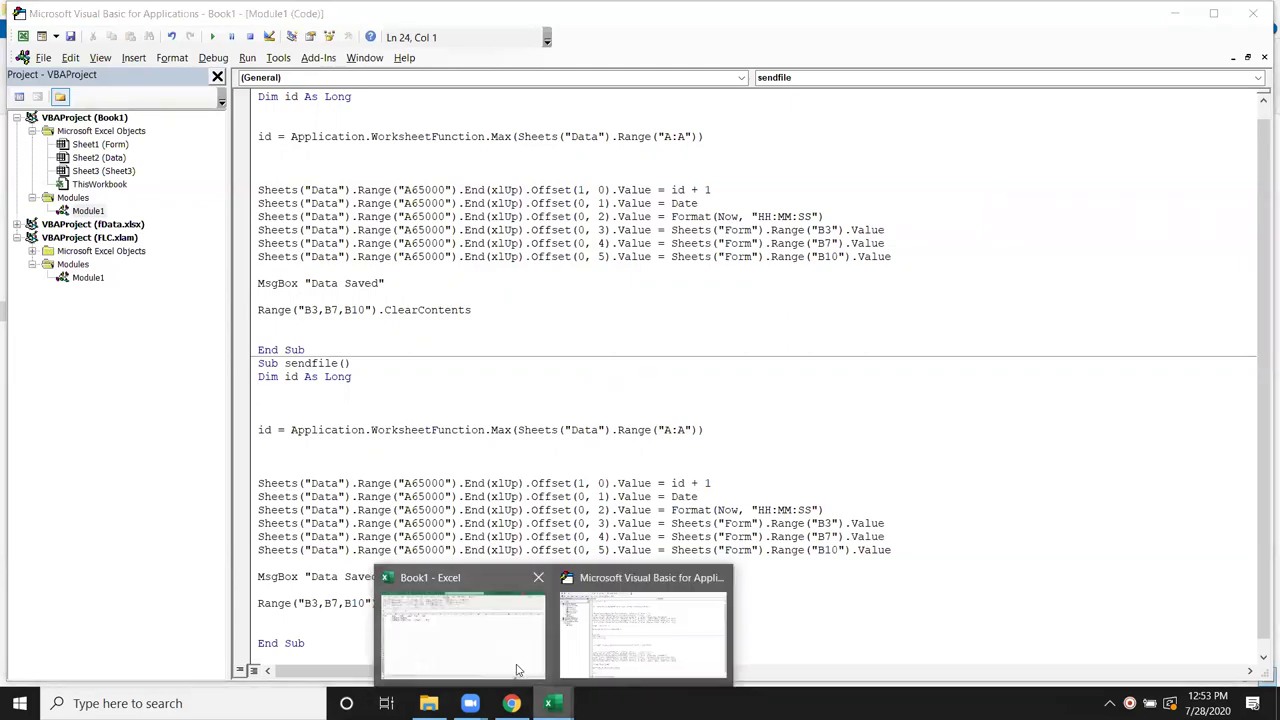
Save Book1 under the name Form in the MF (Desktop) folder as a macro-enabled workbook.
left_click(517, 669)
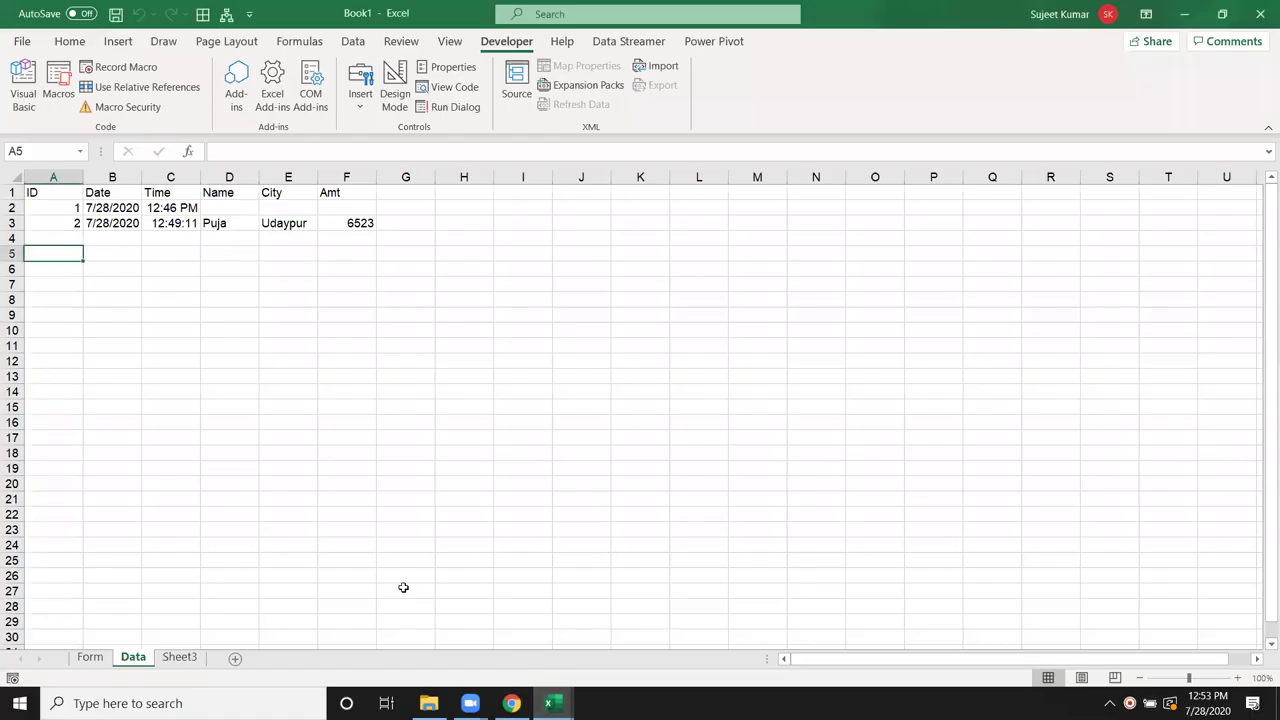
left_click(114, 15)
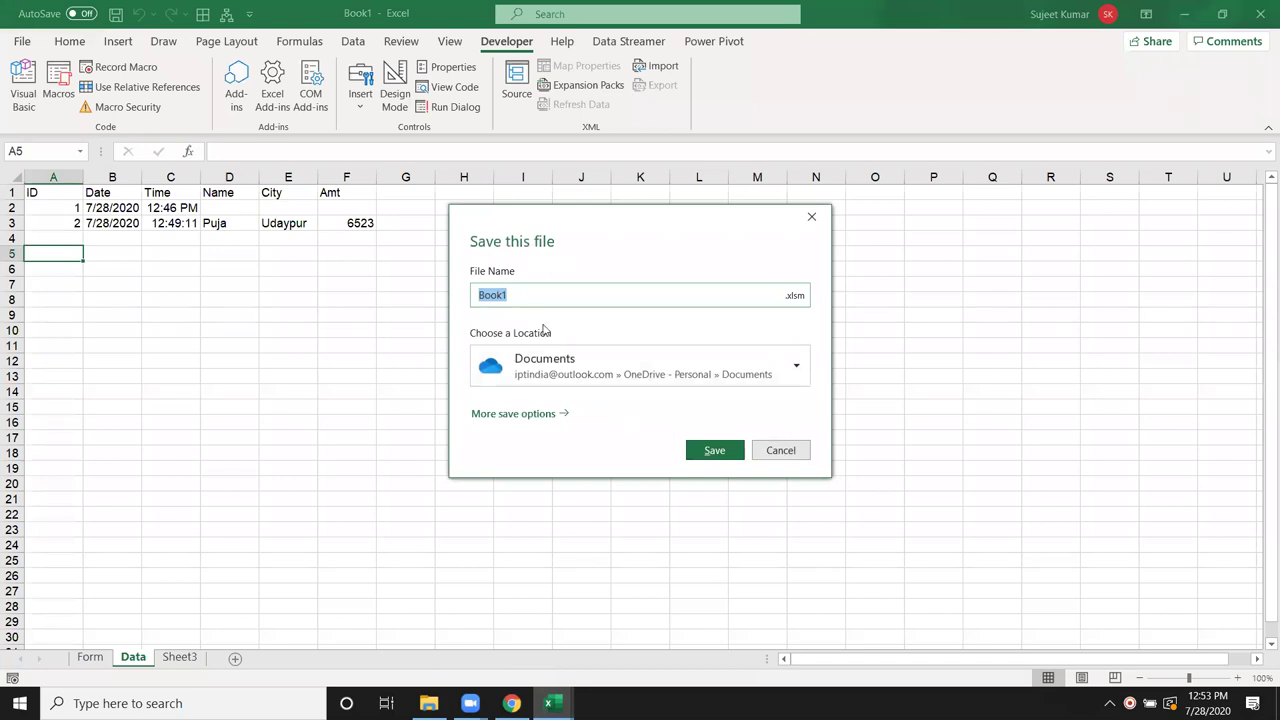
type("Form")
left_click(553, 370)
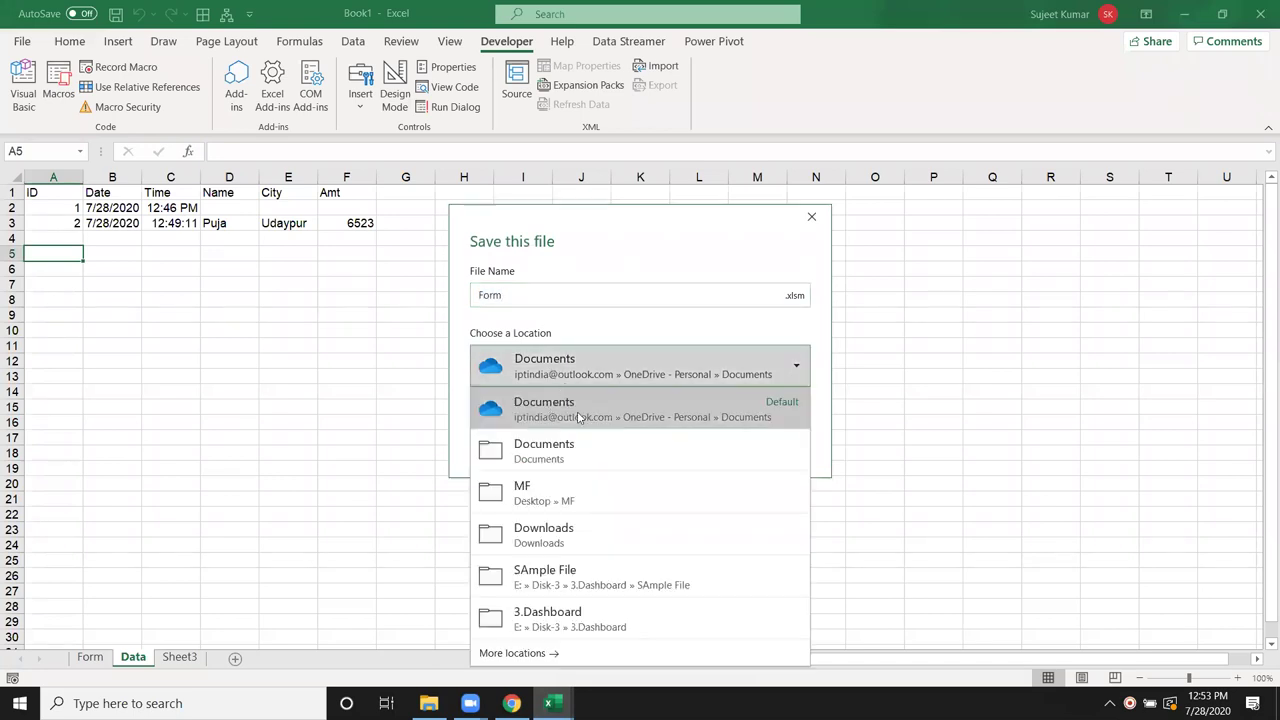
left_click(587, 464)
left_click(590, 505)
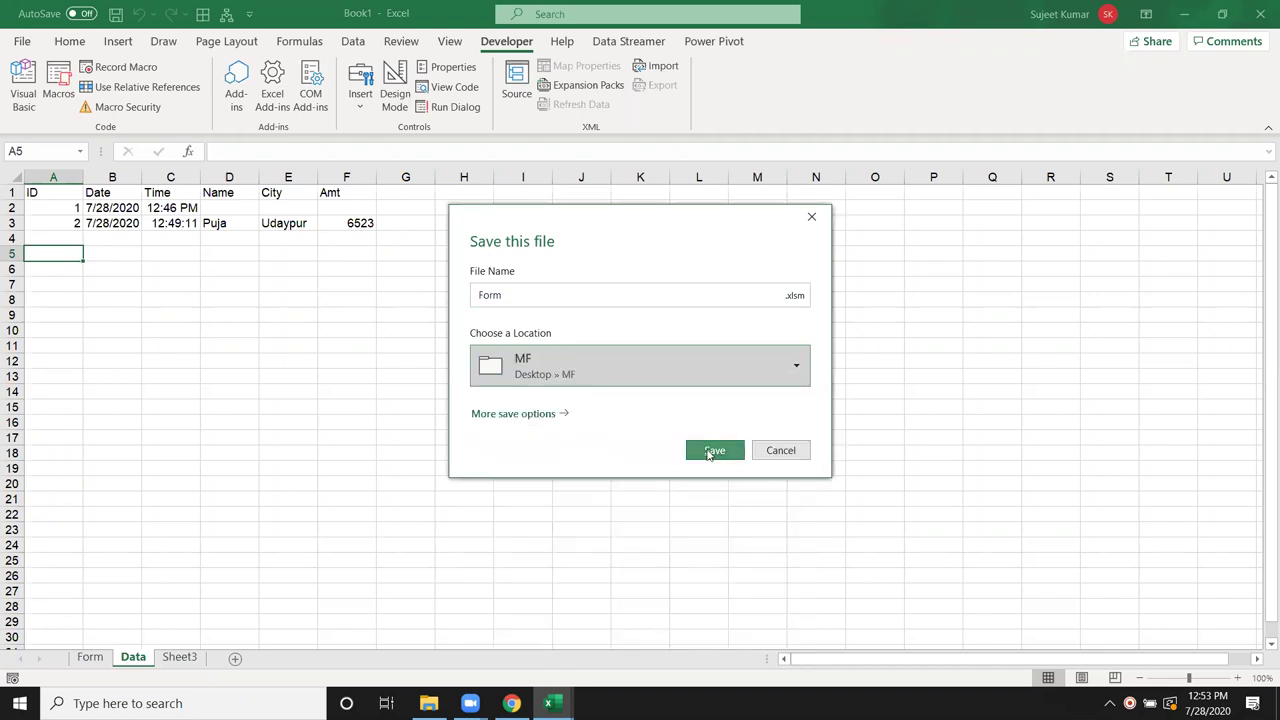
left_click(729, 450)
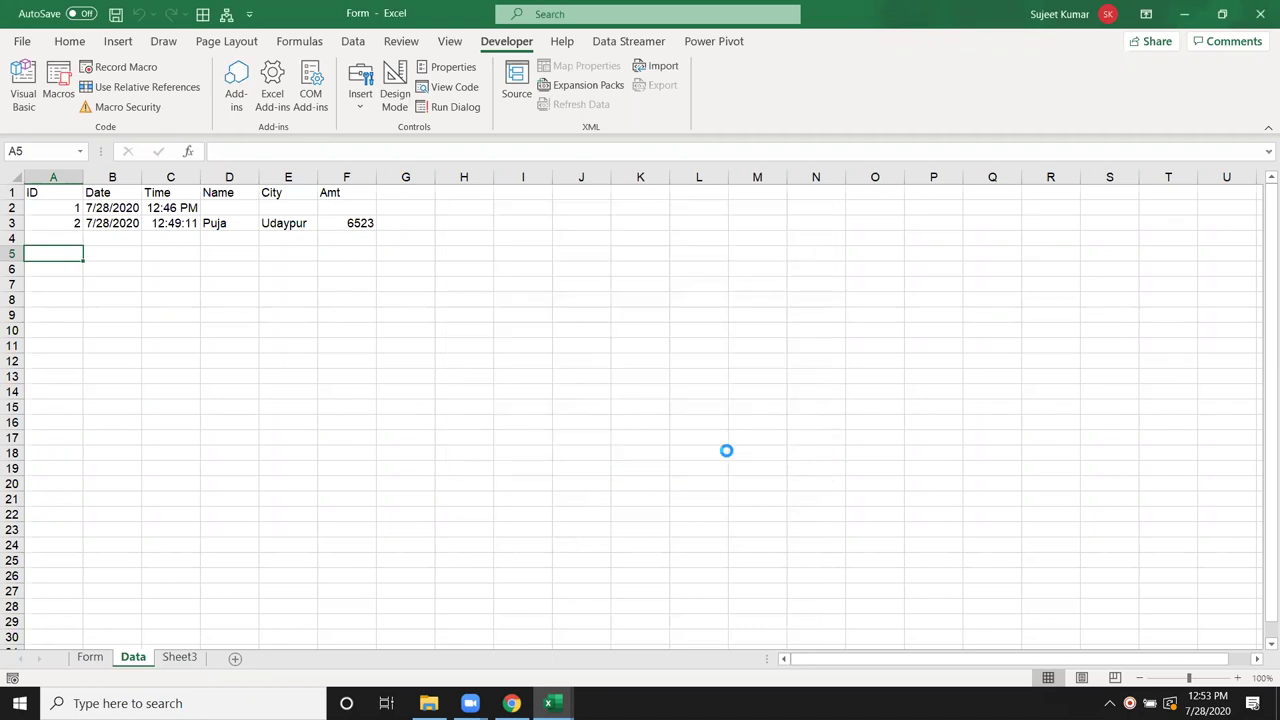
left_click(103, 663)
In sendfile, declare f As String and set f = ActiveWorkbook.Name.
key("alt+F11")
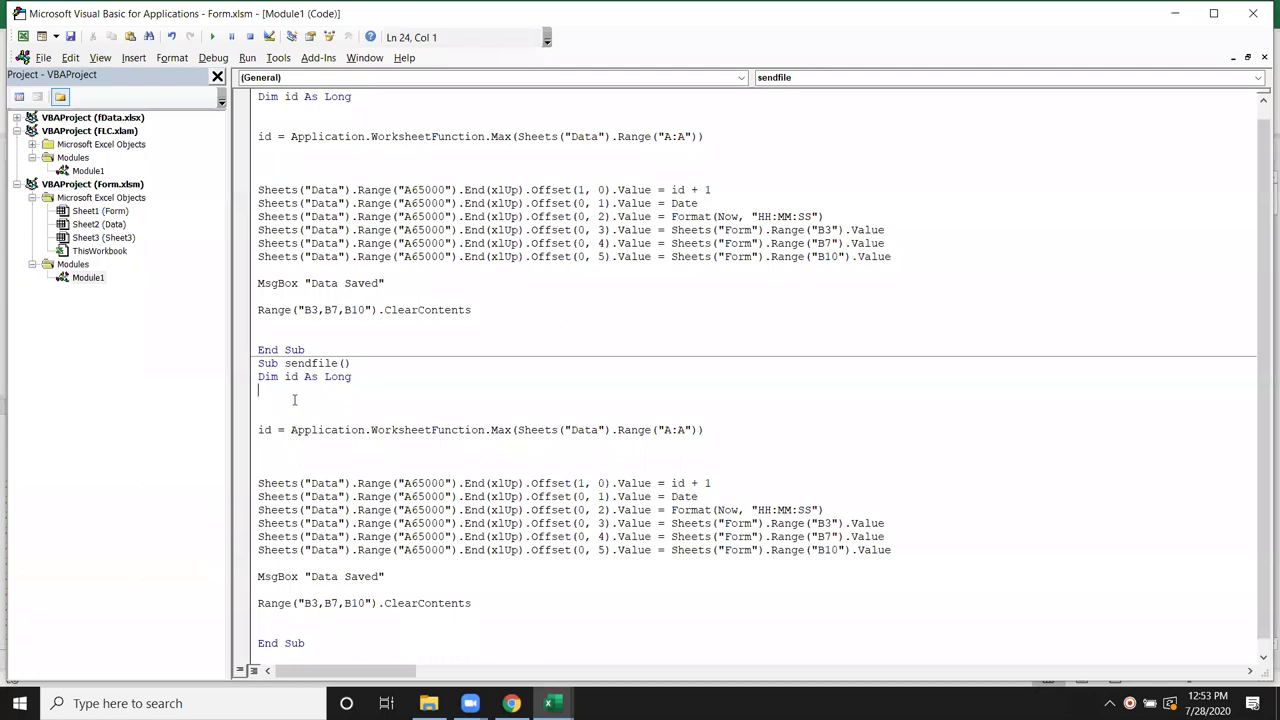
type("di")
type("m f")
type("as str")
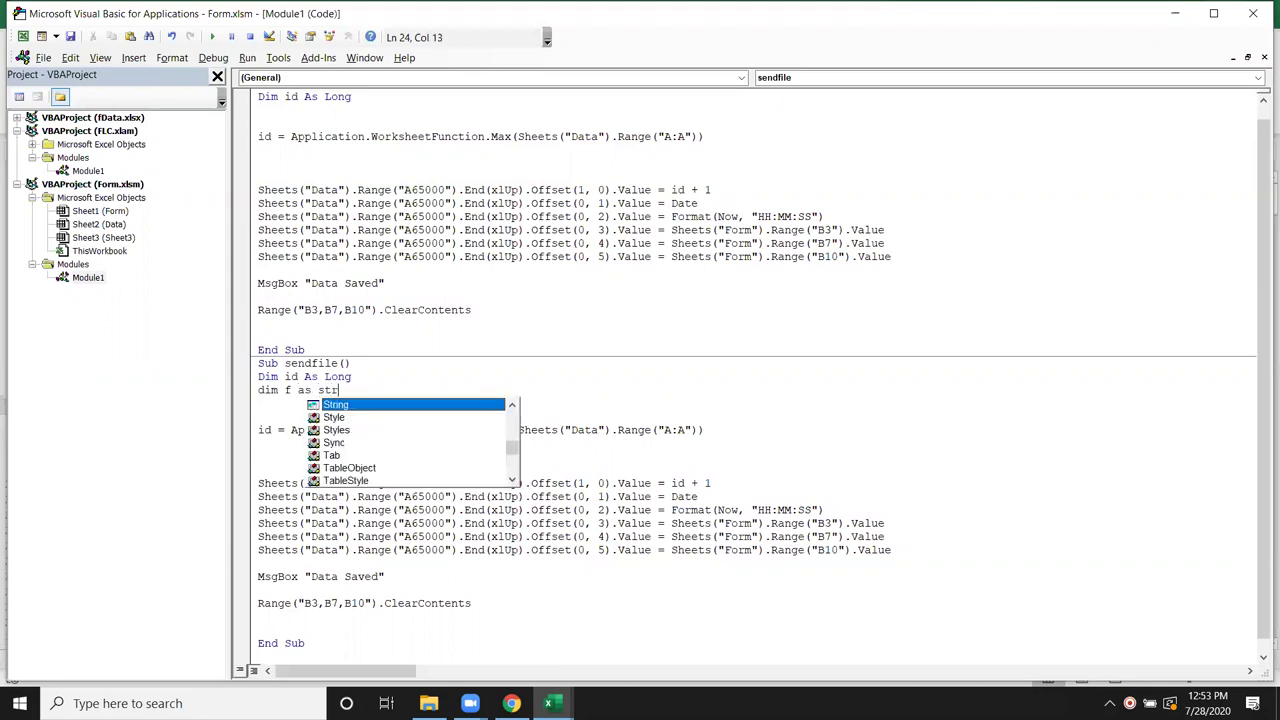
key("Tab")
key("Return")
key("Return")
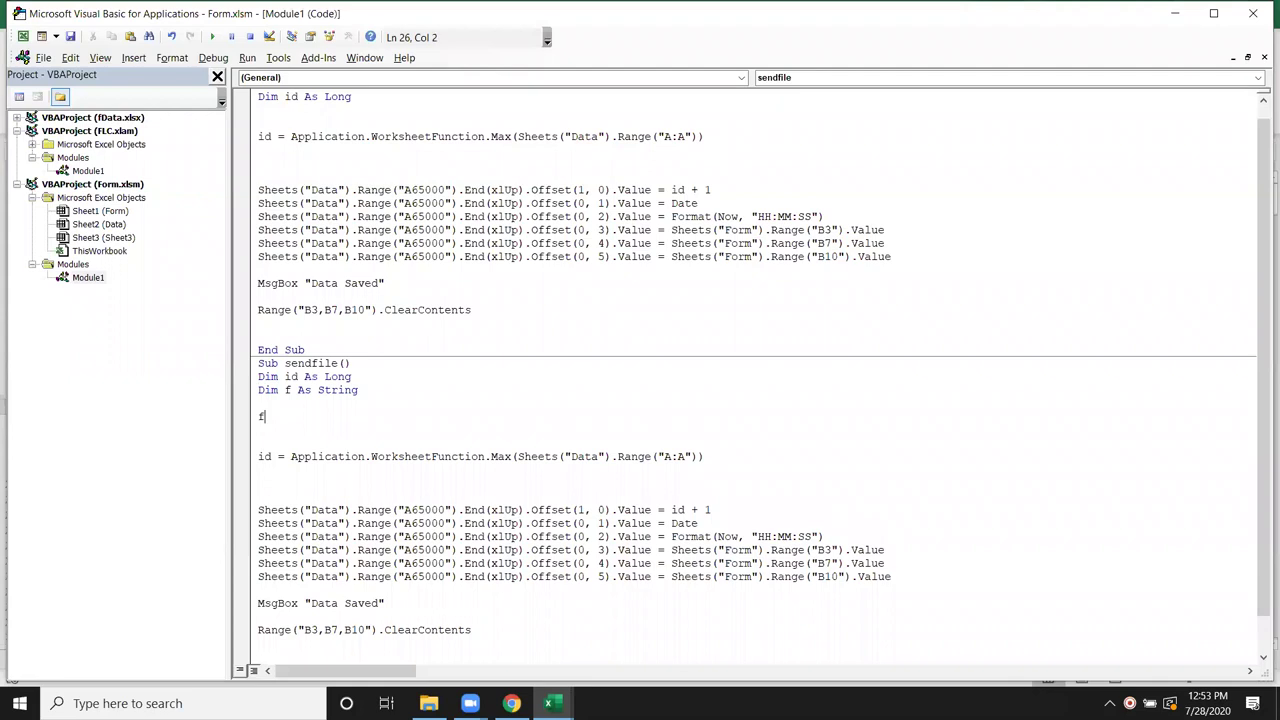
type("=act")
type("iveworkbook.nae")
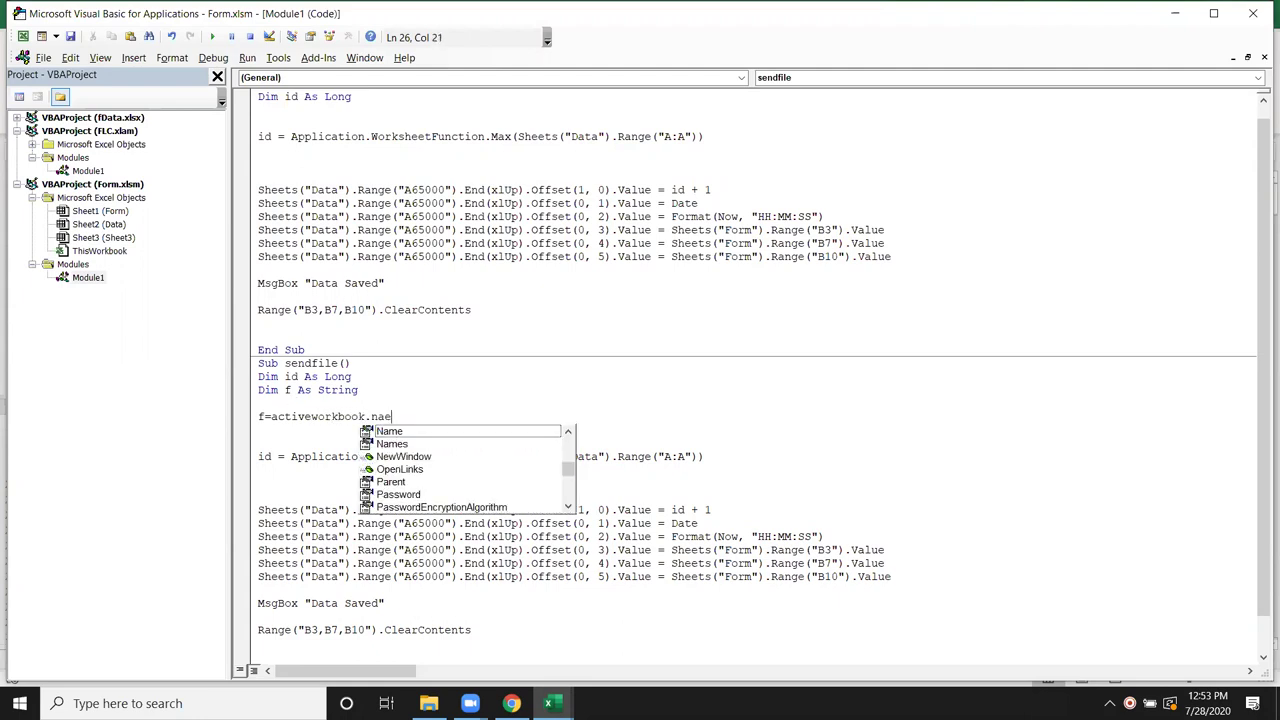
key("Tab")
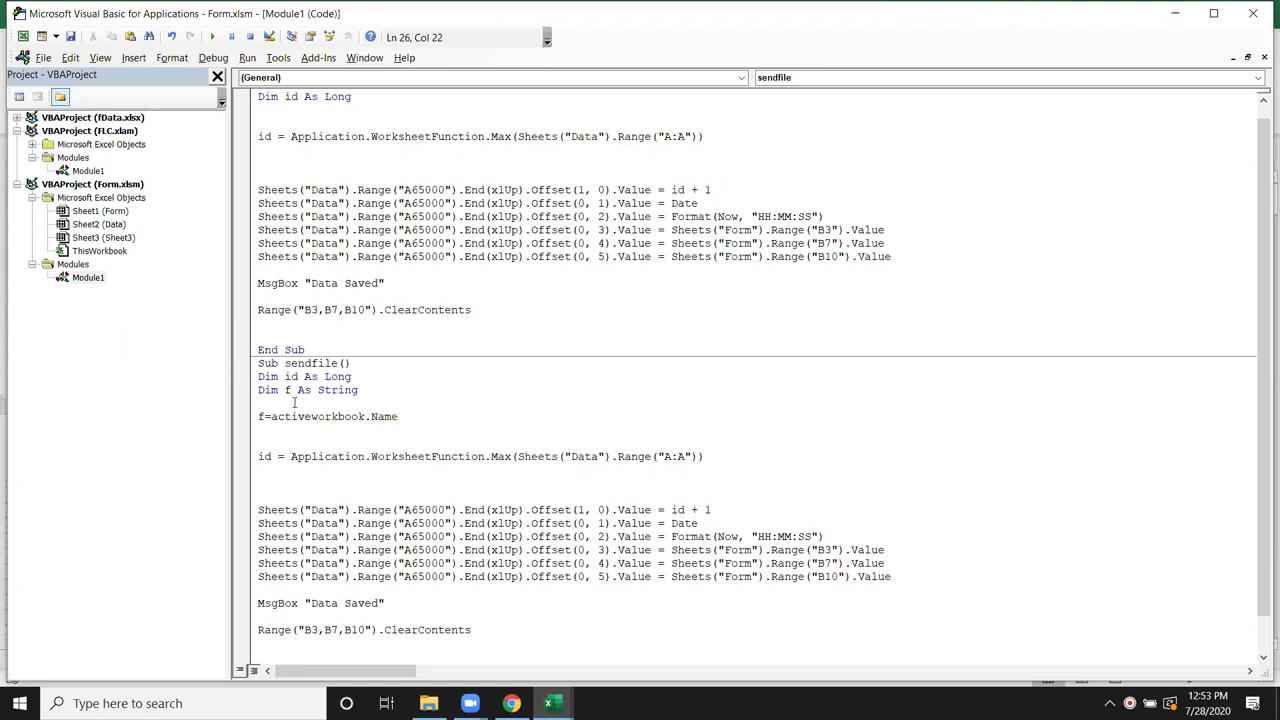
key("Return")
key("Return")
Add a Workbooks.Open line opening fdata.xlsx from the Desktop MF folder.
type("orkbooks")
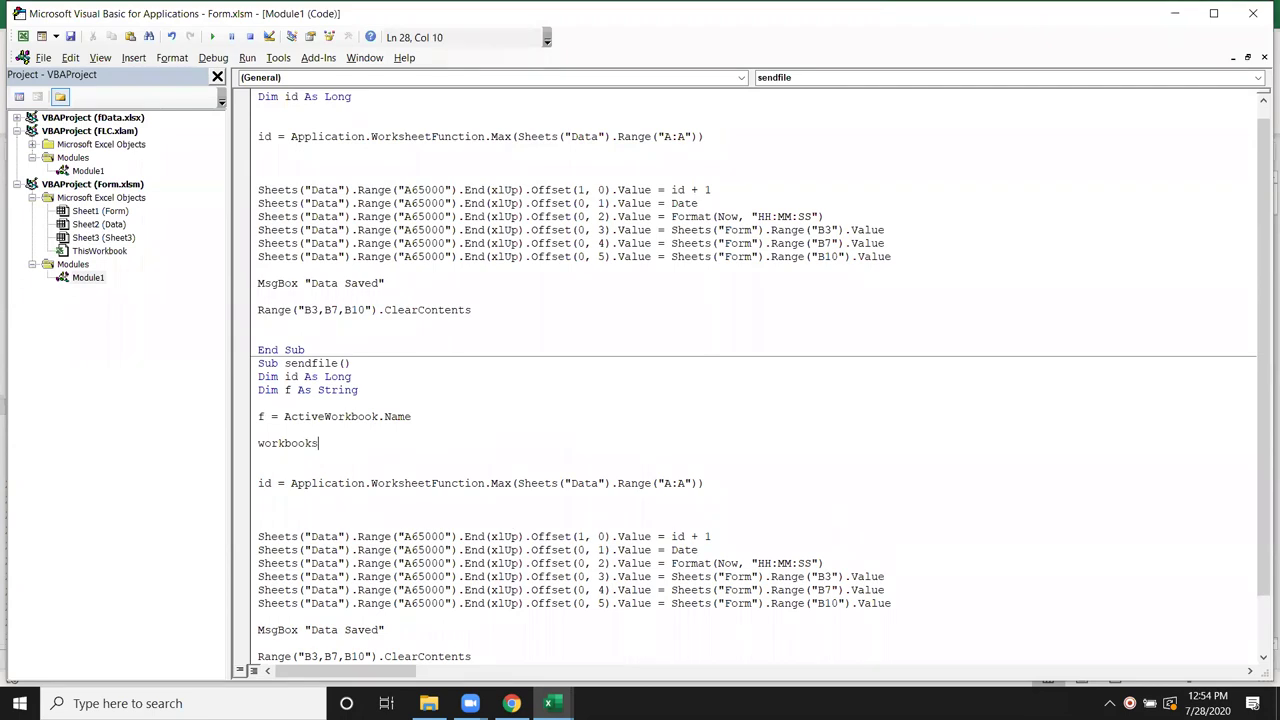
type(".open ")
type("\"C:\\Users\\DELL\\Desktop\\MF")
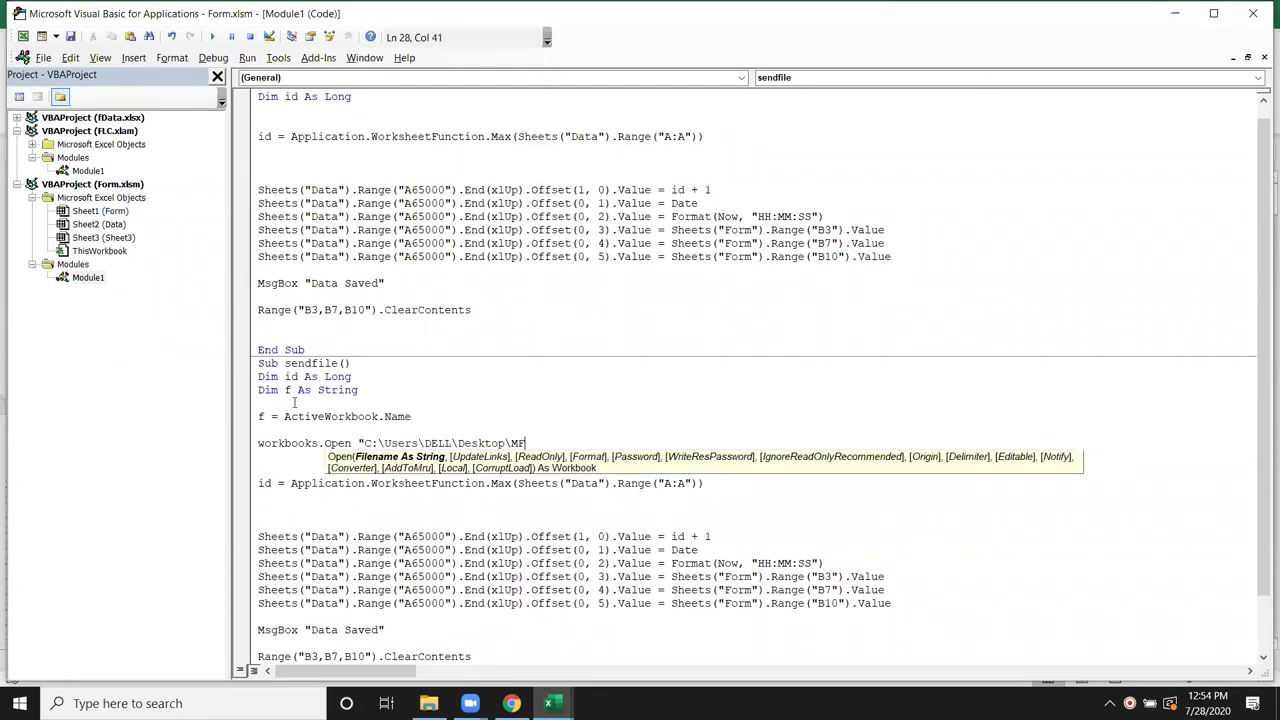
type("F")
key("BackSpace")
type("fdata.xs")
key("BackSpace")
type("lsx")
key("Return")
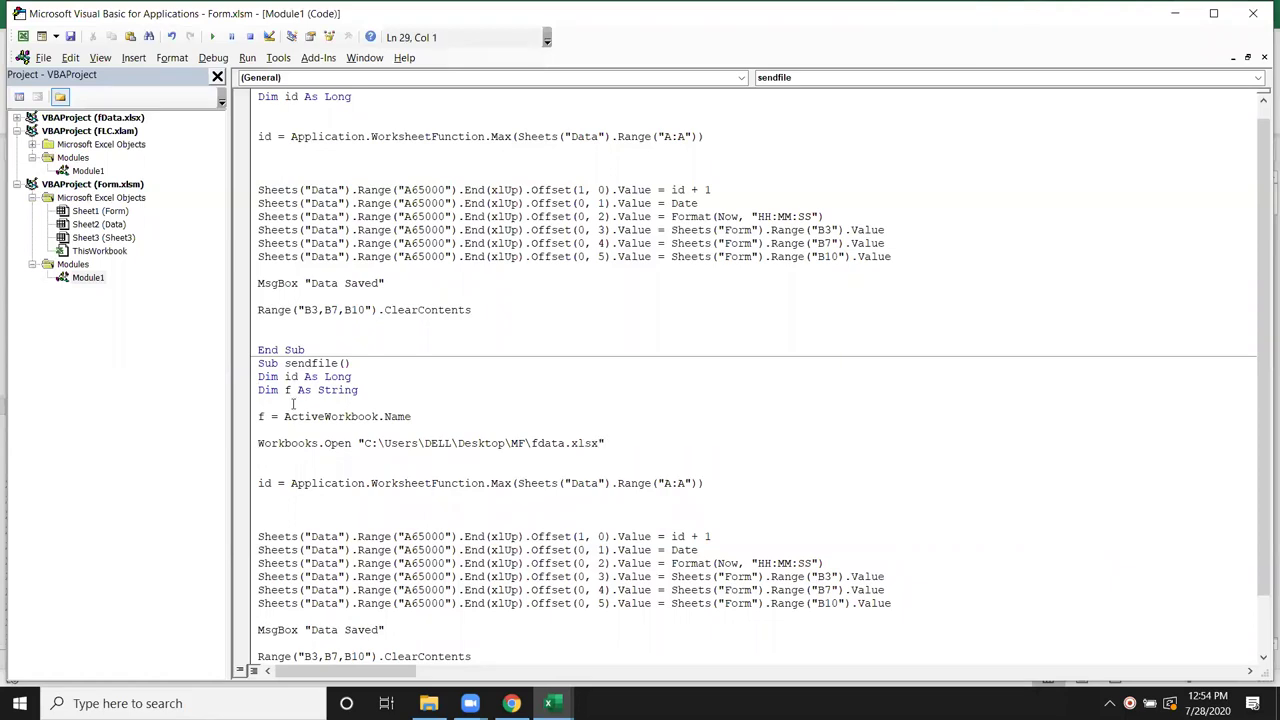
Prefix the Max range in the id line with Workbooks("Fdata.xlsx").
left_click(479, 498)
left_click(518, 483)
type("wor")
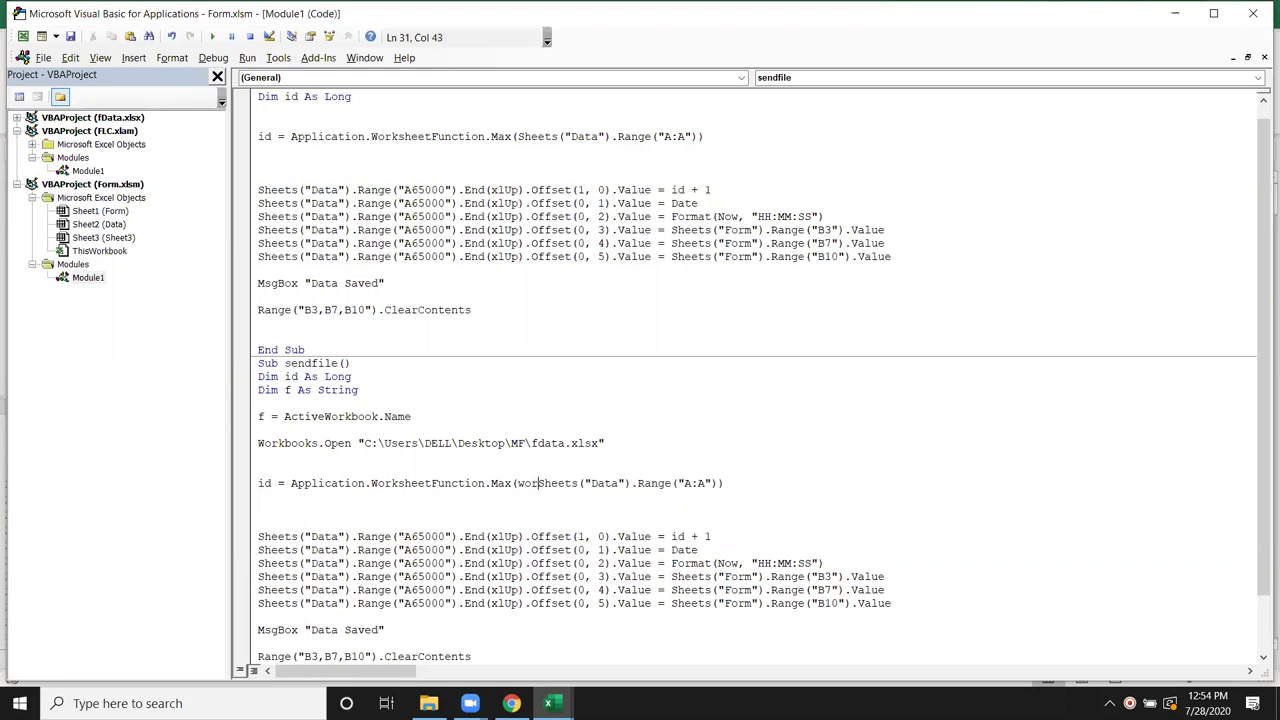
type("kb")
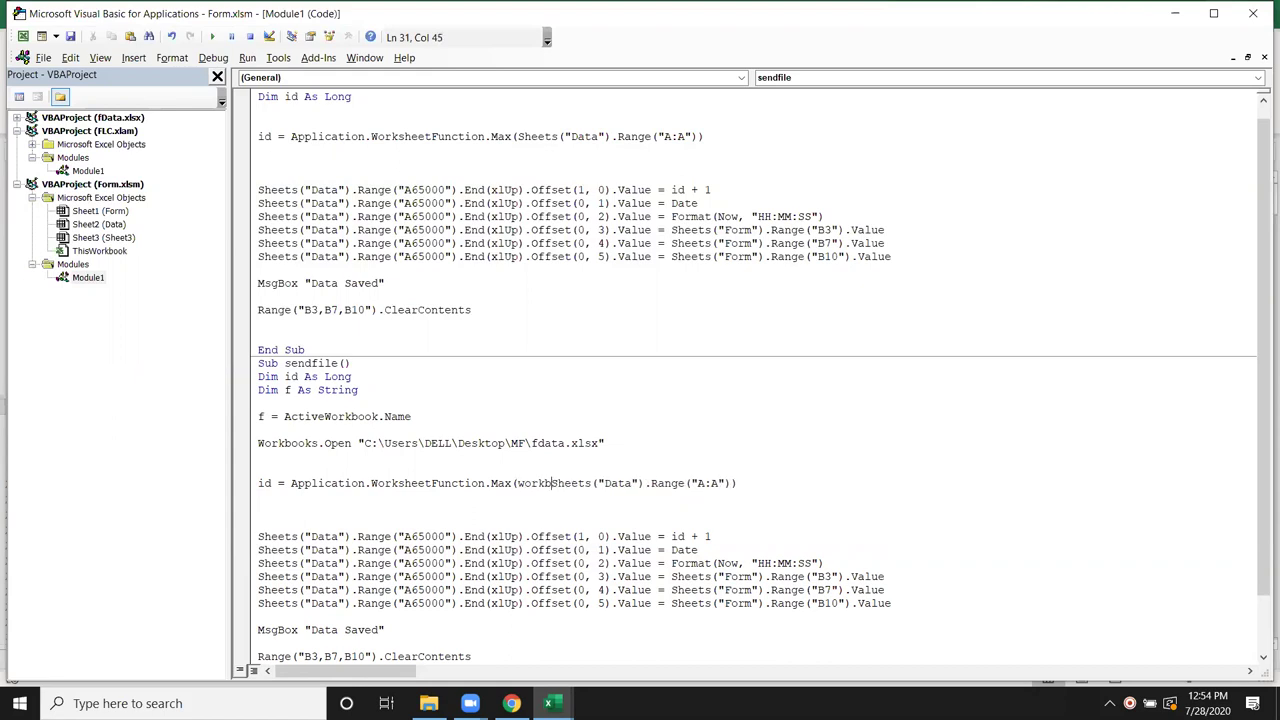
type("ooks")
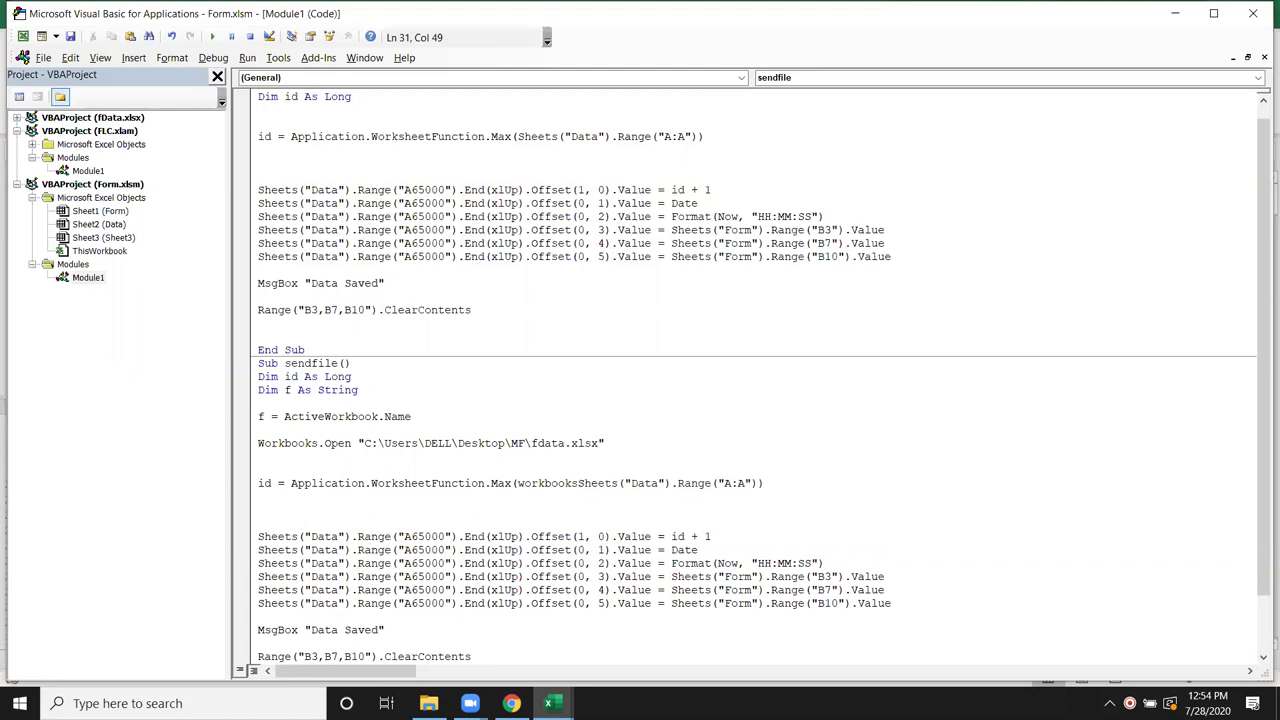
type("(\"")
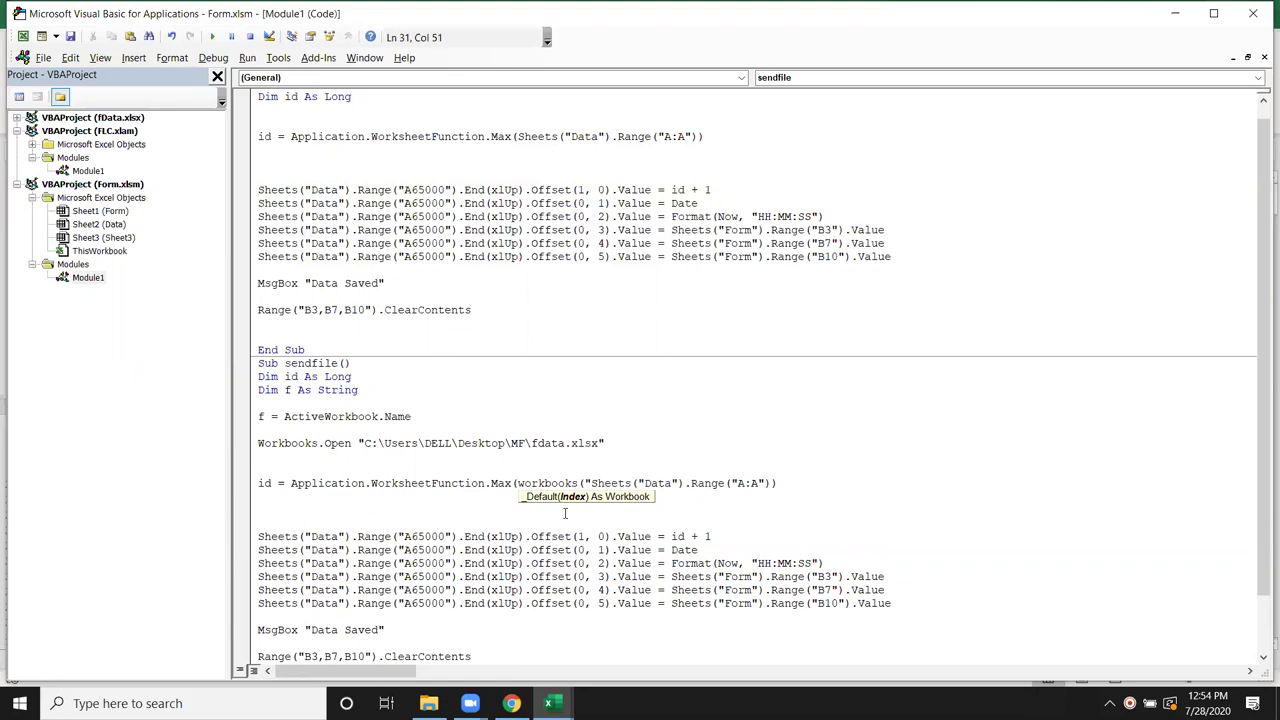
type("Fdata\"")
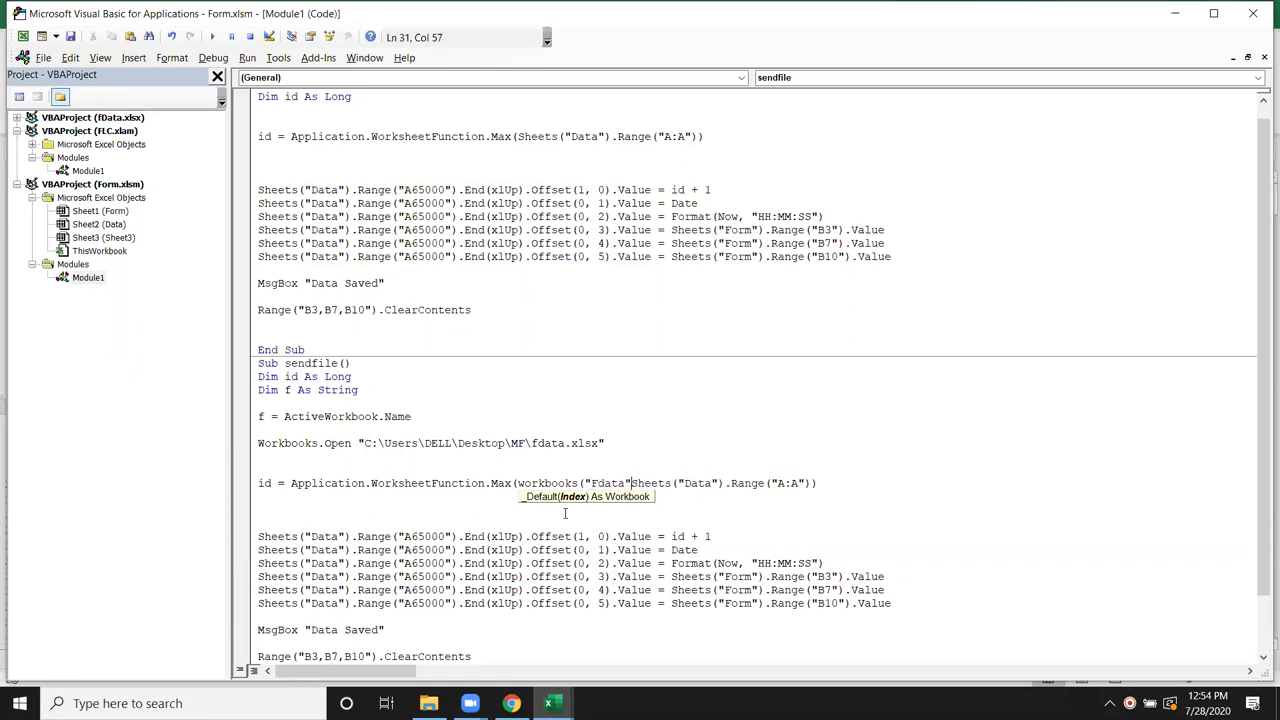
type(")")
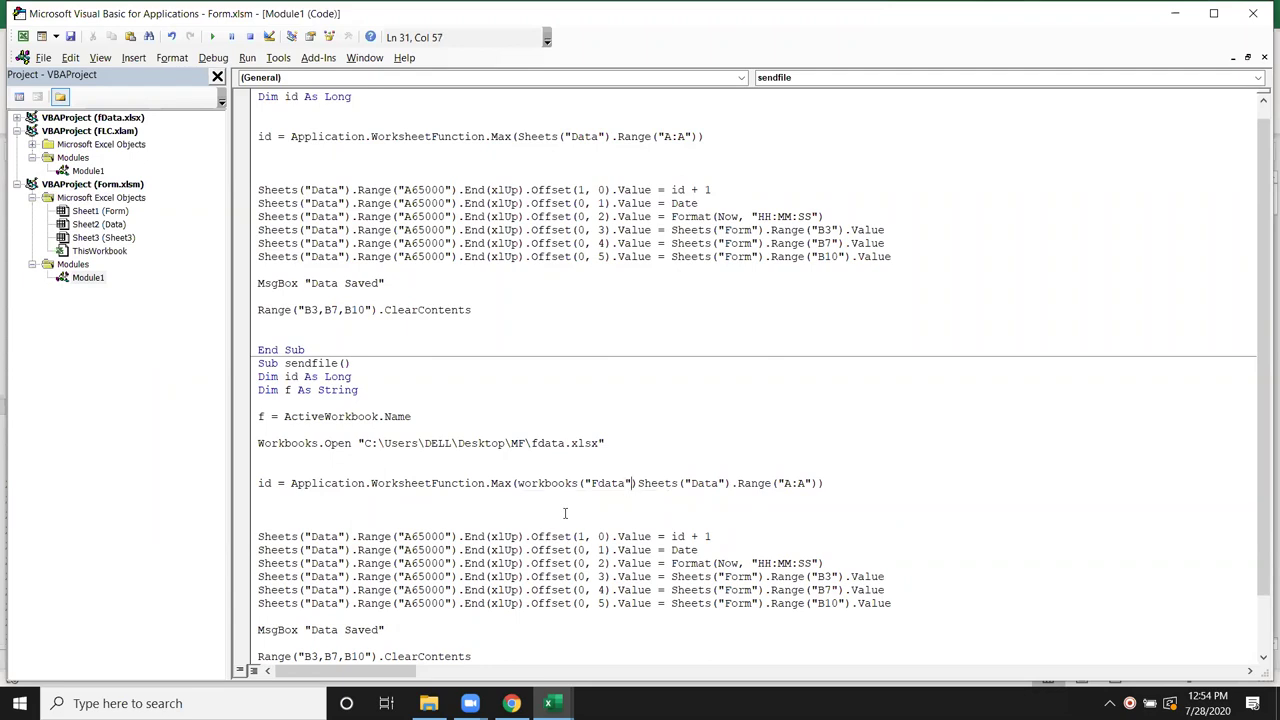
type(".")
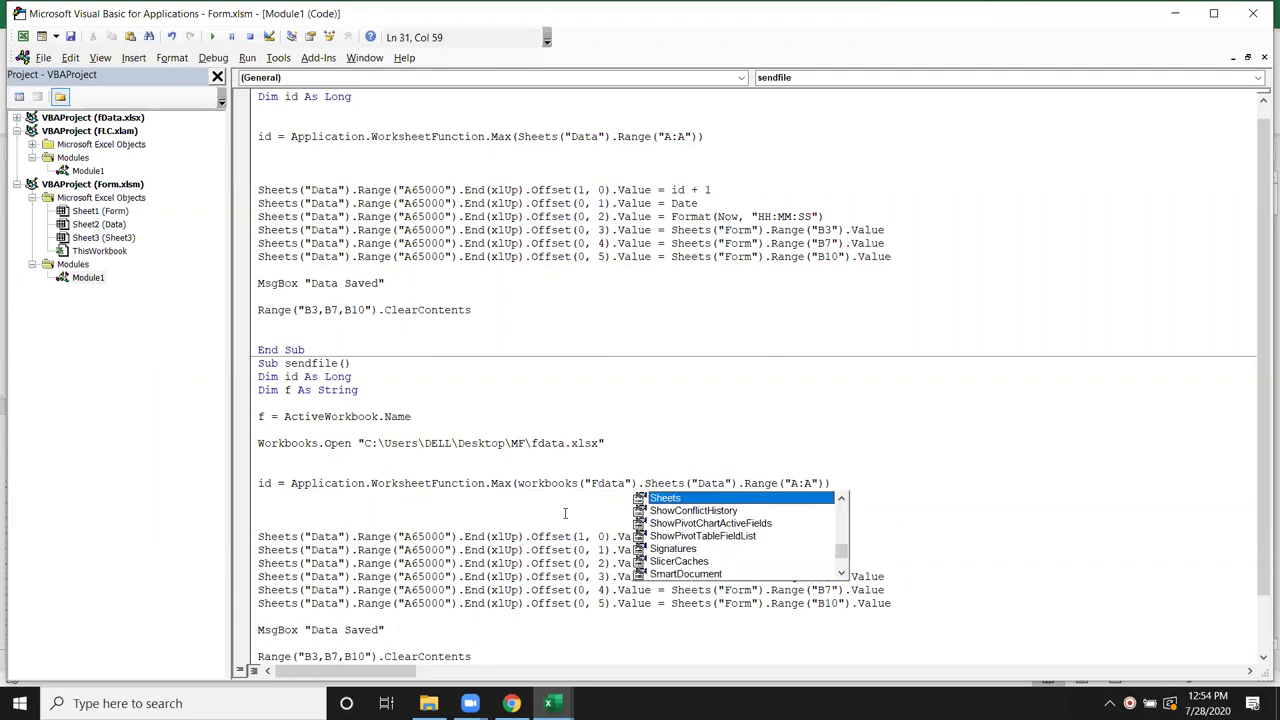
key("Left")
key("Left")
key("Left")
type(".xlsx")
key("Down")
scroll(658, 440, "down", 2)
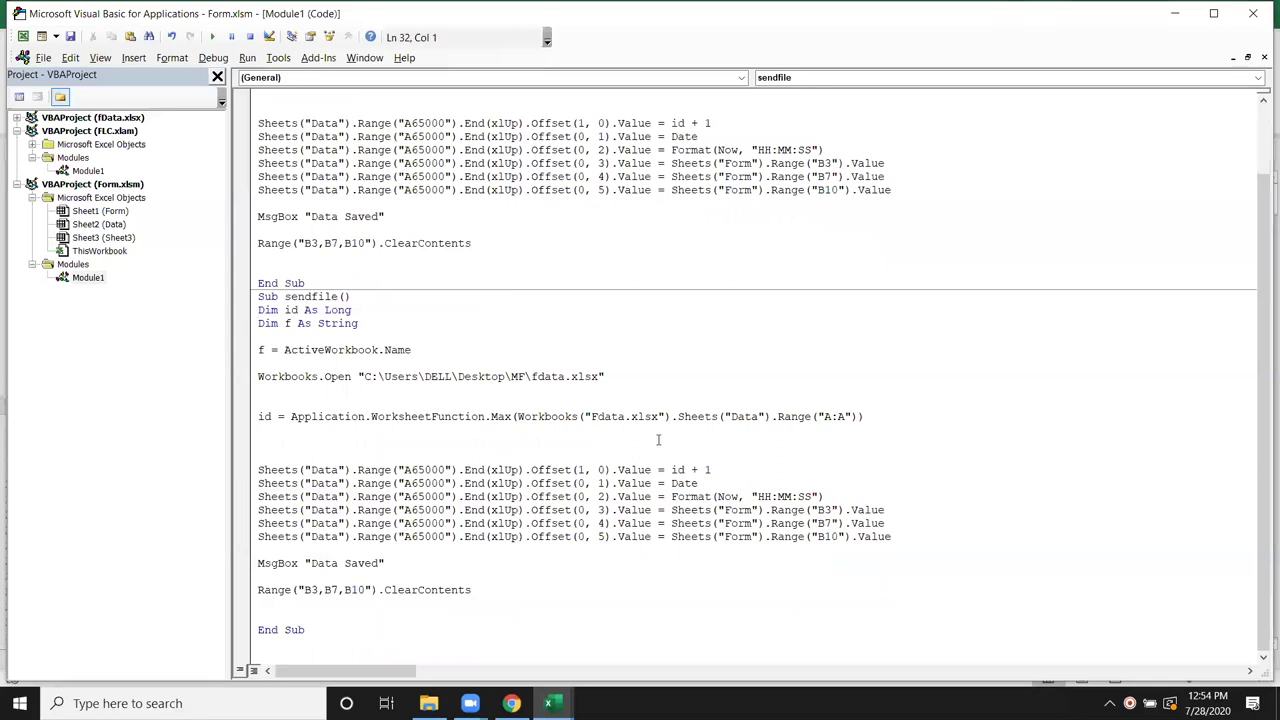
Paste the Workbooks("Fdata.xlsx"). prefix onto each of the six Sheets("Data") record lines.
left_click_drag(677, 418, 518, 421)
key("ctrl+c")
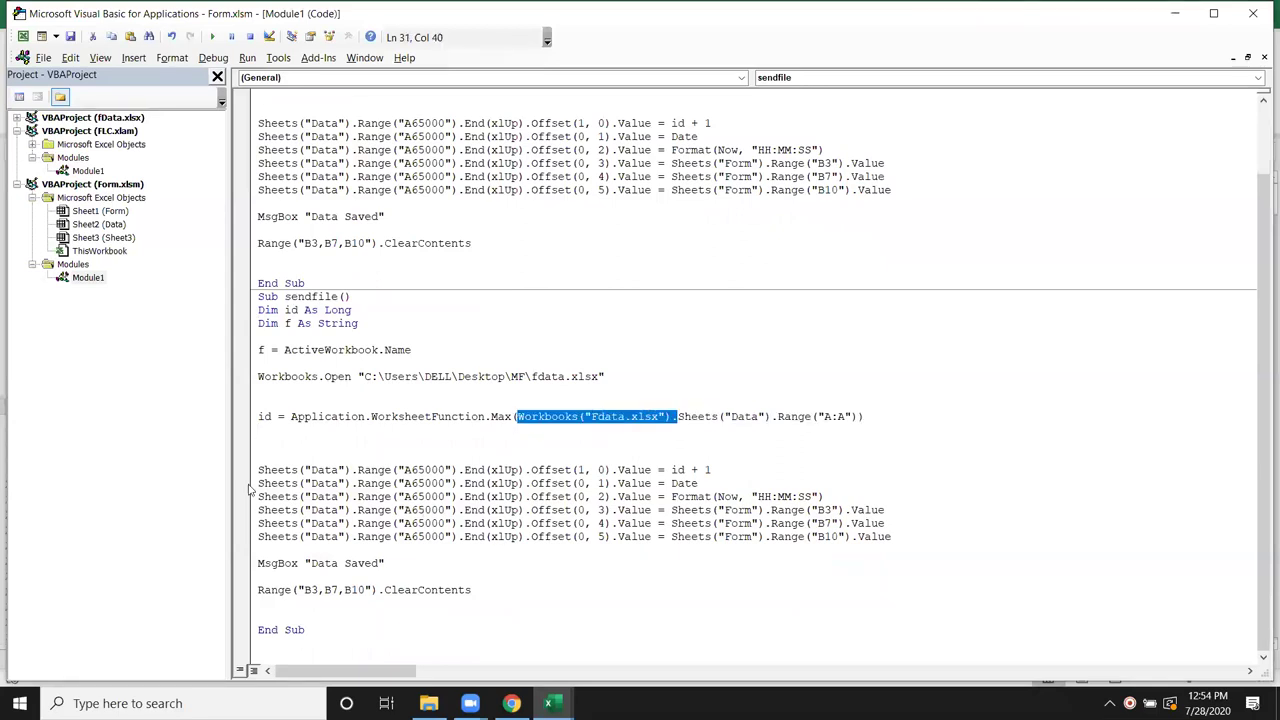
left_click(258, 470)
key("ctrl+v")
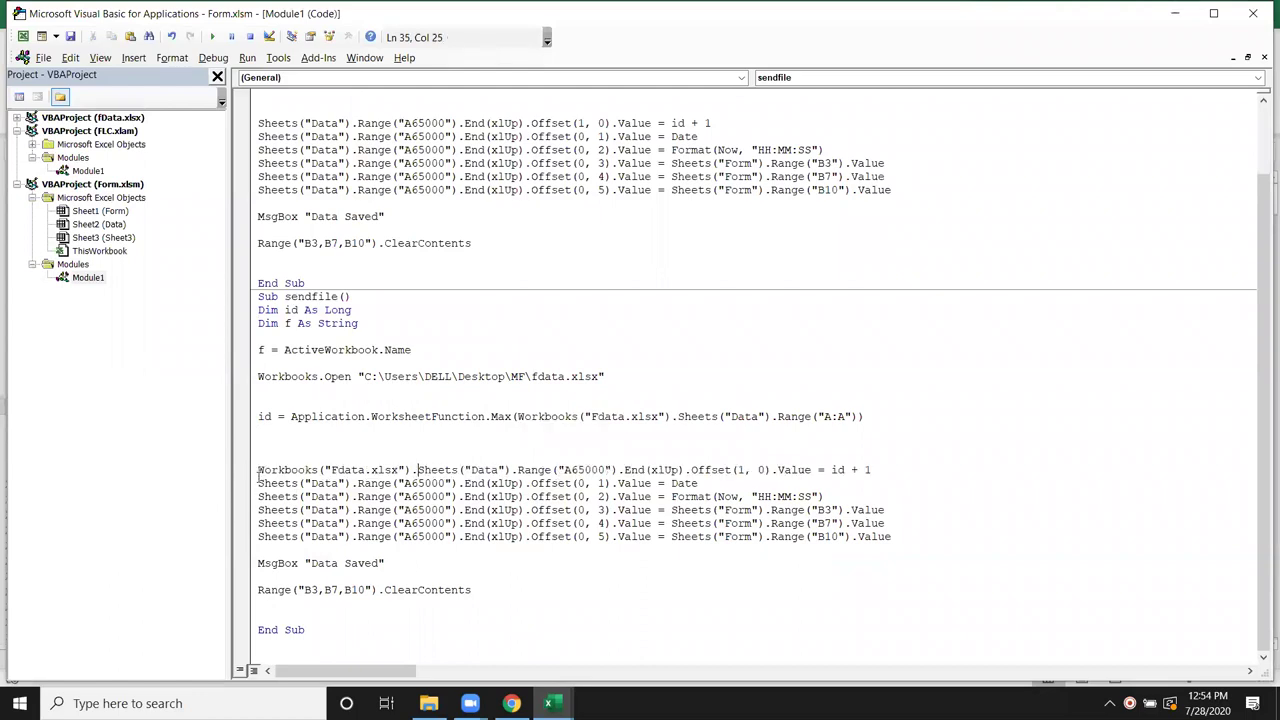
left_click(259, 483)
key("ctrl+v")
left_click(259, 496)
key("ctrl+v")
left_click(259, 510)
key("ctrl+v")
left_click(259, 530)
left_click(259, 523)
key("ctrl+v")
left_click(259, 536)
key("ctrl+v")
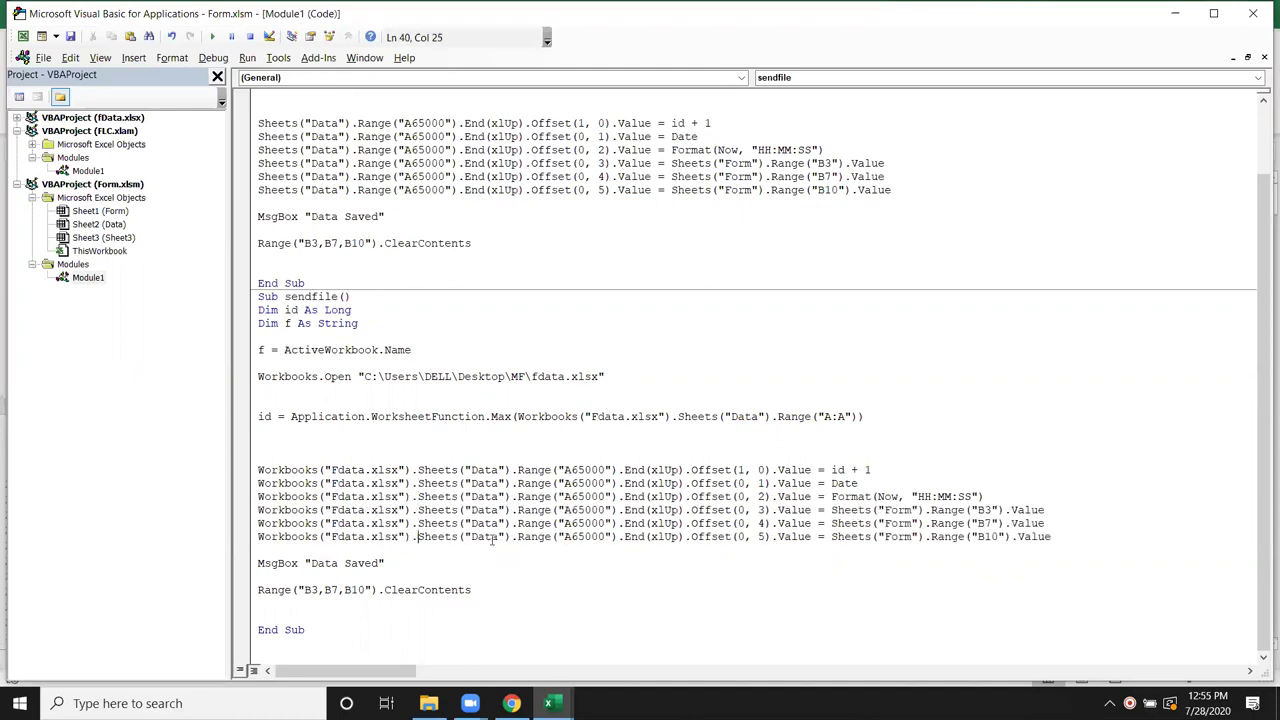
left_click(741, 576)
Prefix each Sheets("Form") reference with Workbooks(f).
left_click(833, 510)
key("ctrl+v")
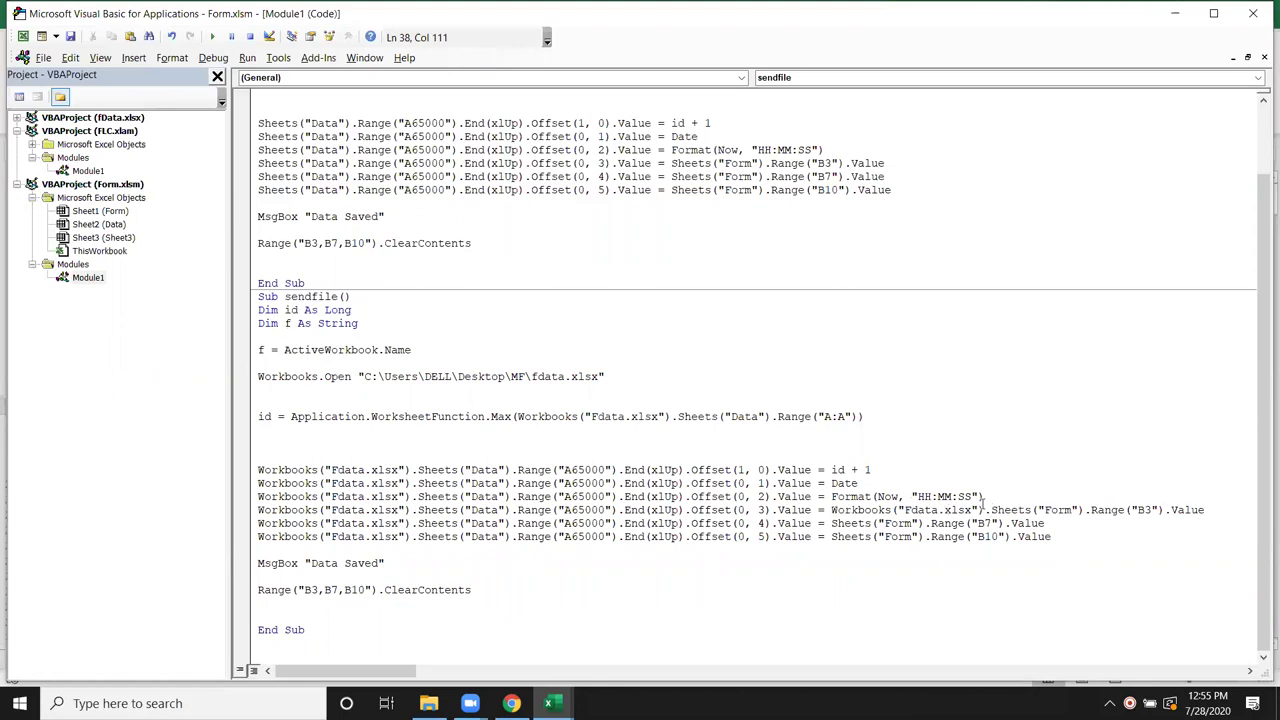
left_click_drag(978, 510, 831, 511)
type("f")
left_click(898, 566)
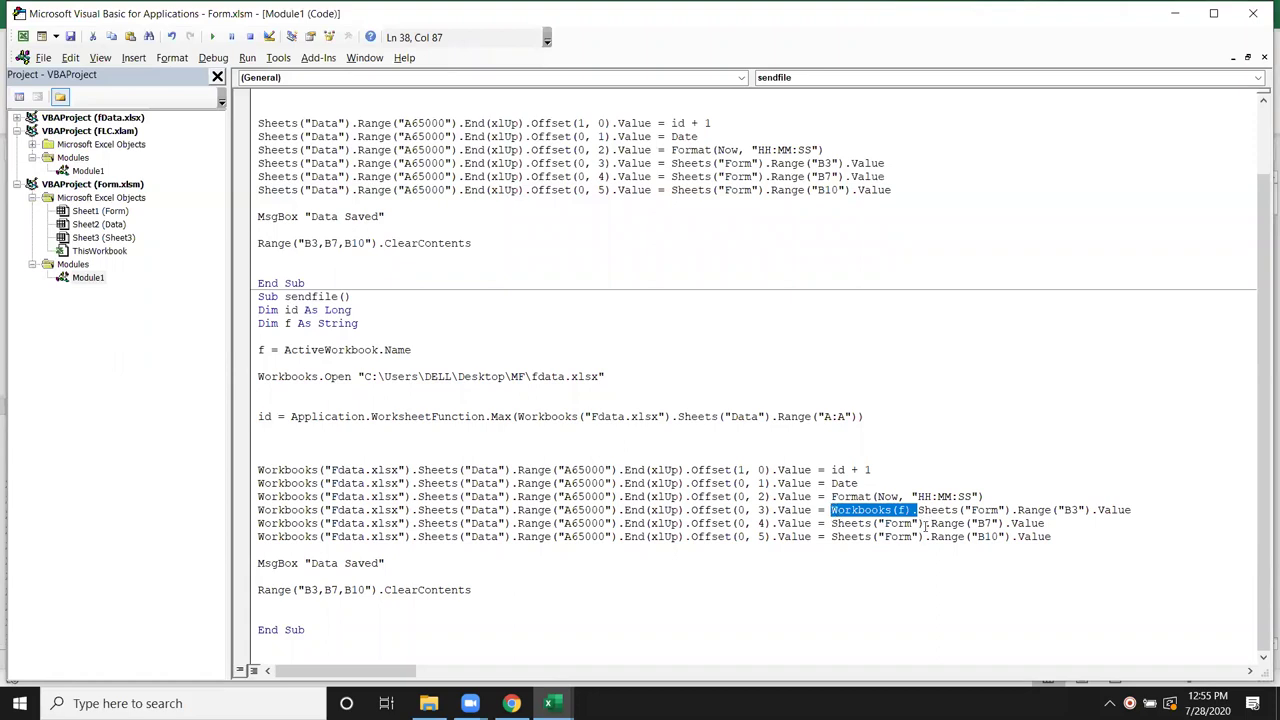
left_click(831, 523)
type("Workbooks(f).")
left_click(831, 537)
type("Workbooks(f).")
key("Down")
Add a new line above the message box beginning with Workbooks("Fdata.
left_click(817, 586)
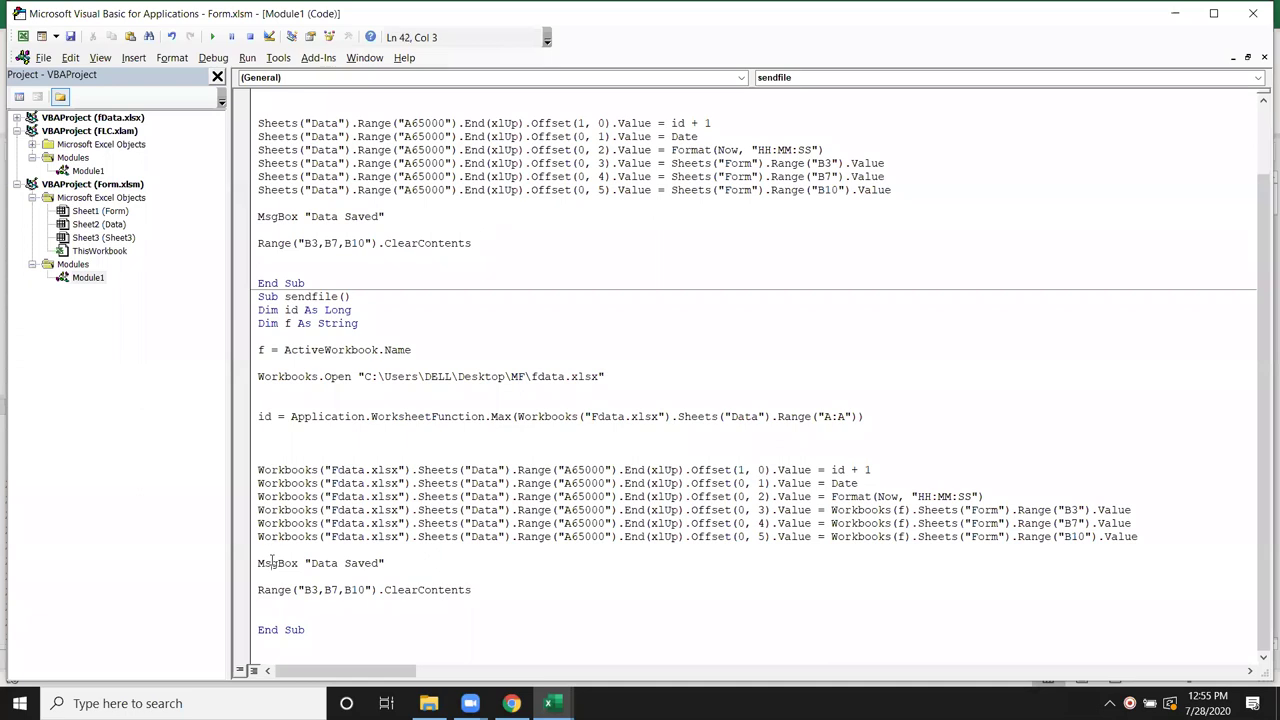
key("Down")
key("Return")
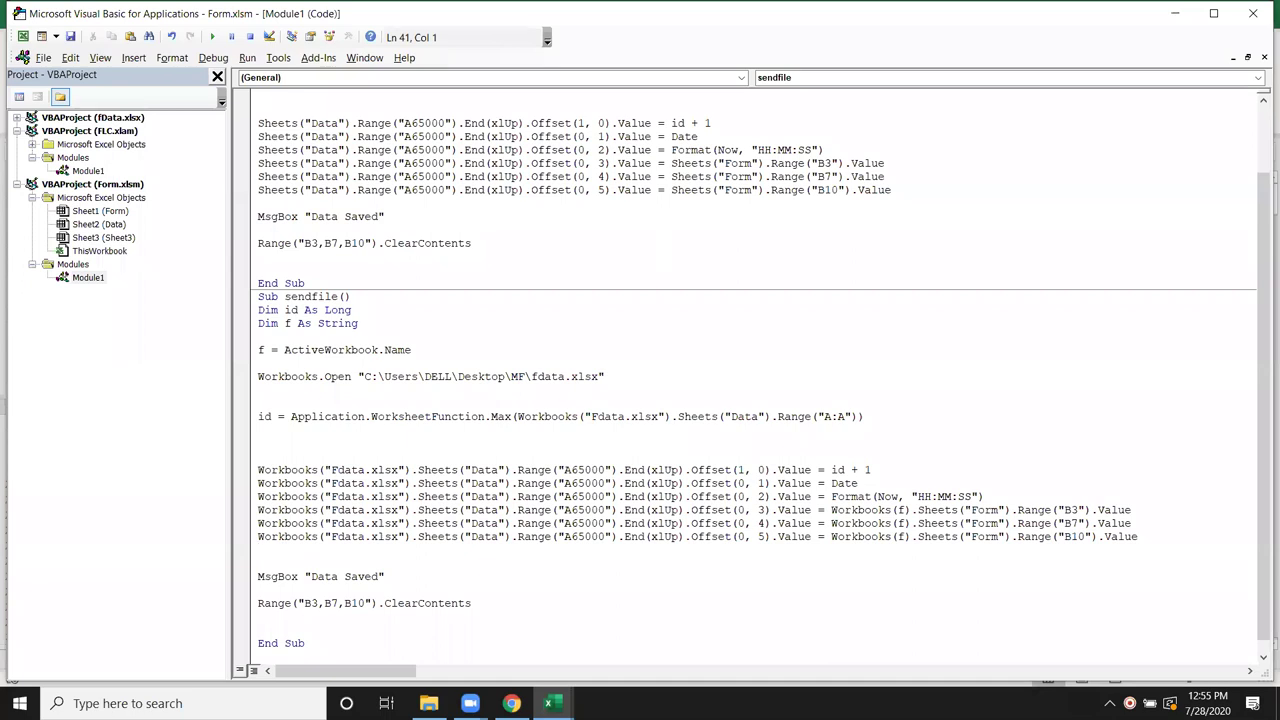
type("workbooks")
type("(\"Fdata")
Correct the workbook name and add a Workbooks("Fdata.xlsx").Save line to sendfile.
key("BackSpace")
key("BackSpace")
type("ata")
key("BackSpace")
key("BackSpace")
key("BackSpace")
key("BackSpace")
key("BackSpace")
type("data.xlsx\"")
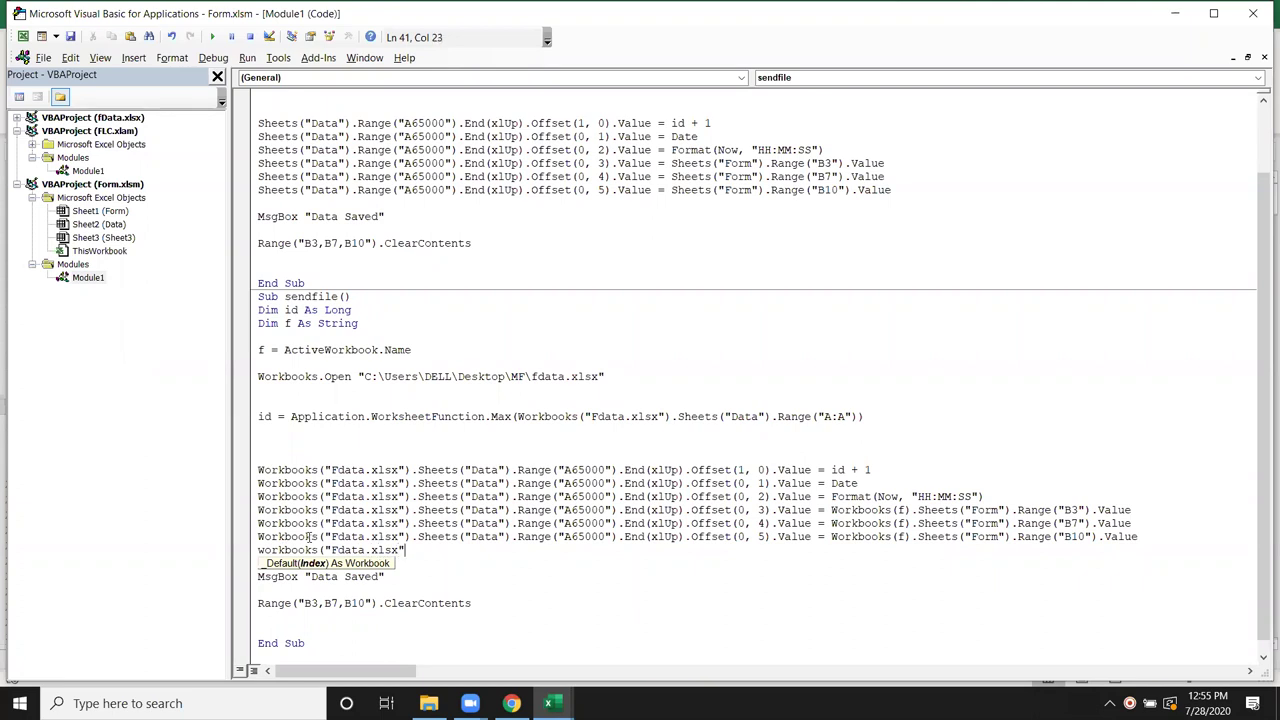
type(").Sa")
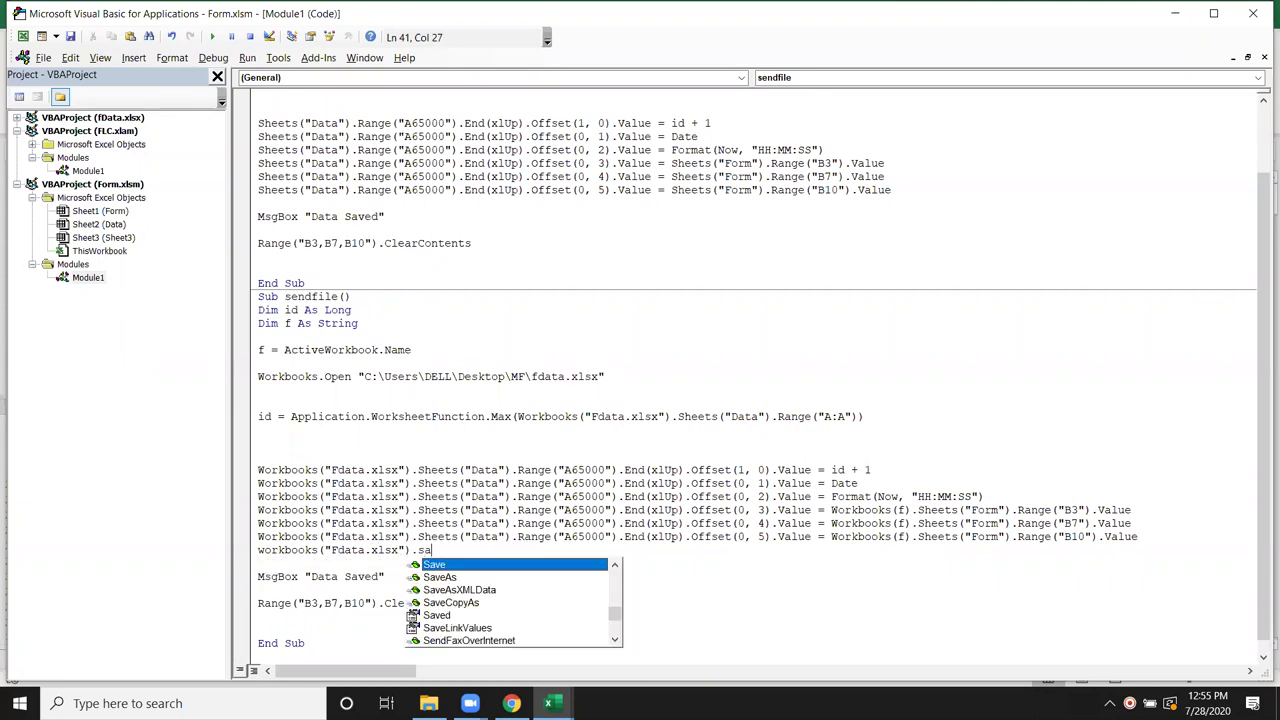
key("Tab")
key("Return")
Add a Workbooks("Fdata.xlsx").Close True line below the Save line.
key("Up")
key("shift+Right")
key("shift+Right")
key("shift+Right")
key("shift+Right")
key("shift+Right")
key("shift+Right")
key("shift+Right")
key("shift+Right")
key("shift+Right")
key("shift+Right")
key("shift+Left")
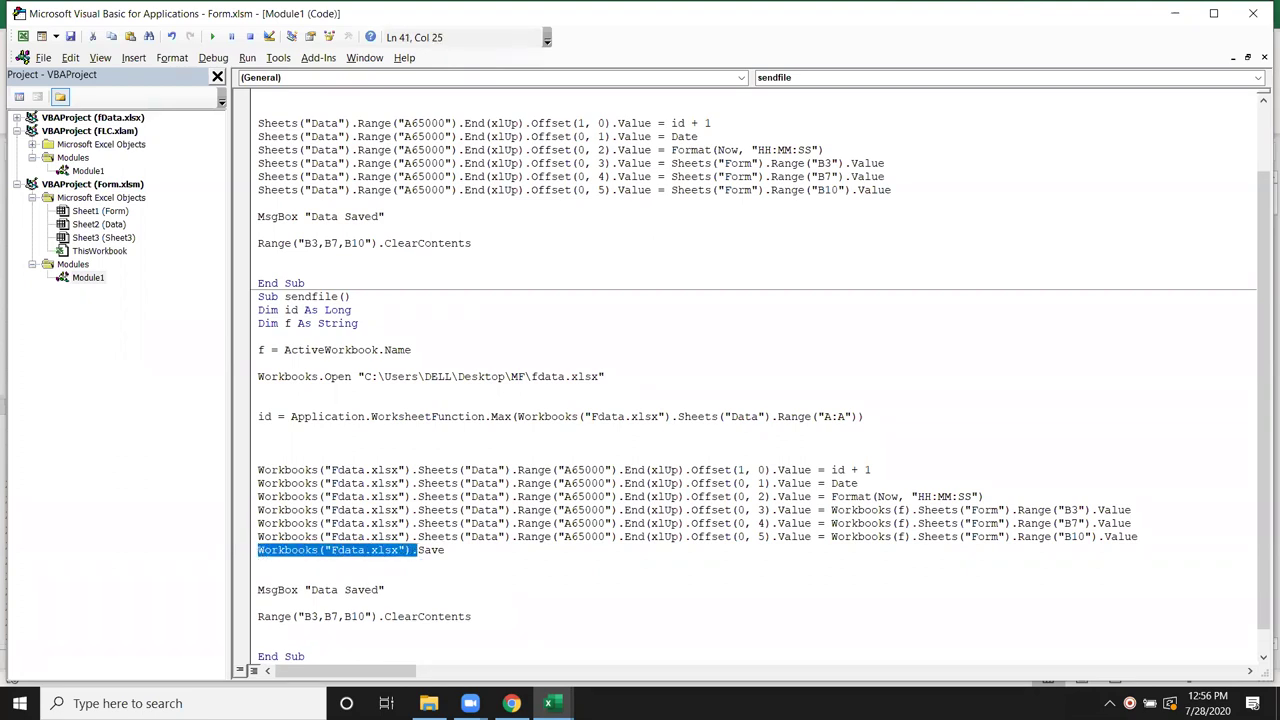
key("ctrl+c")
key("Down")
key("ctrl+v")
type(".")
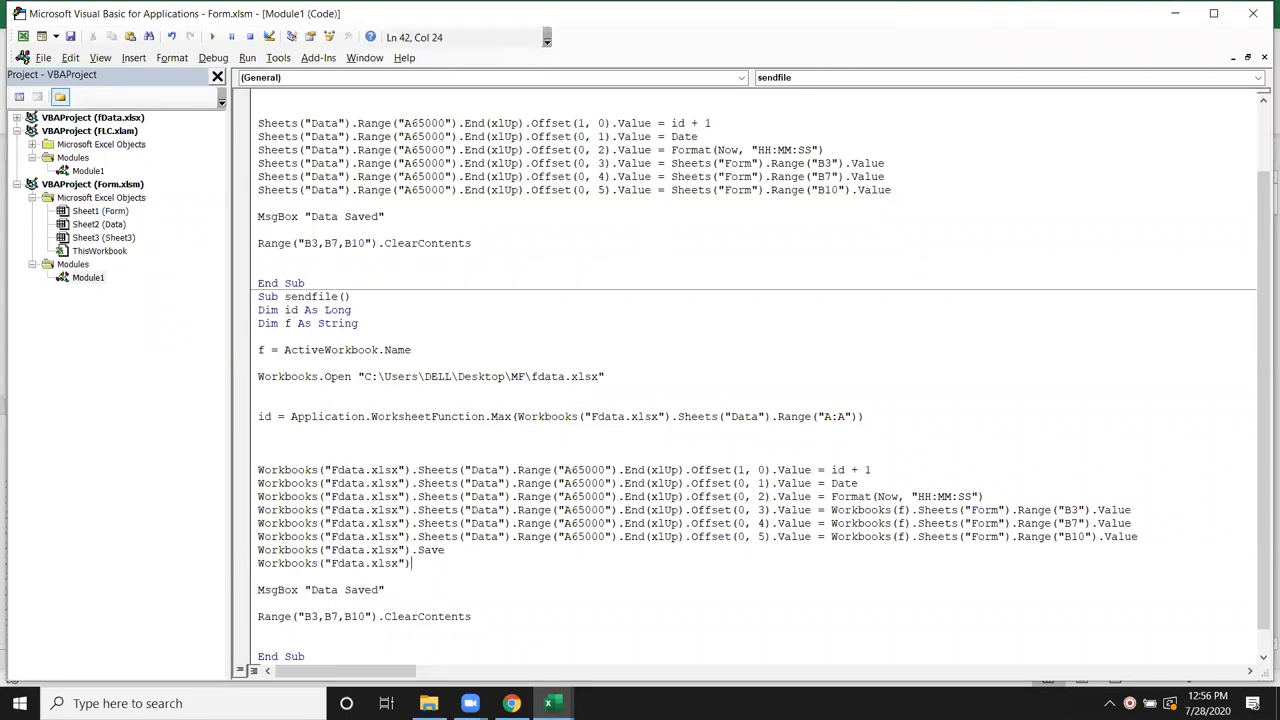
type(".clo true")
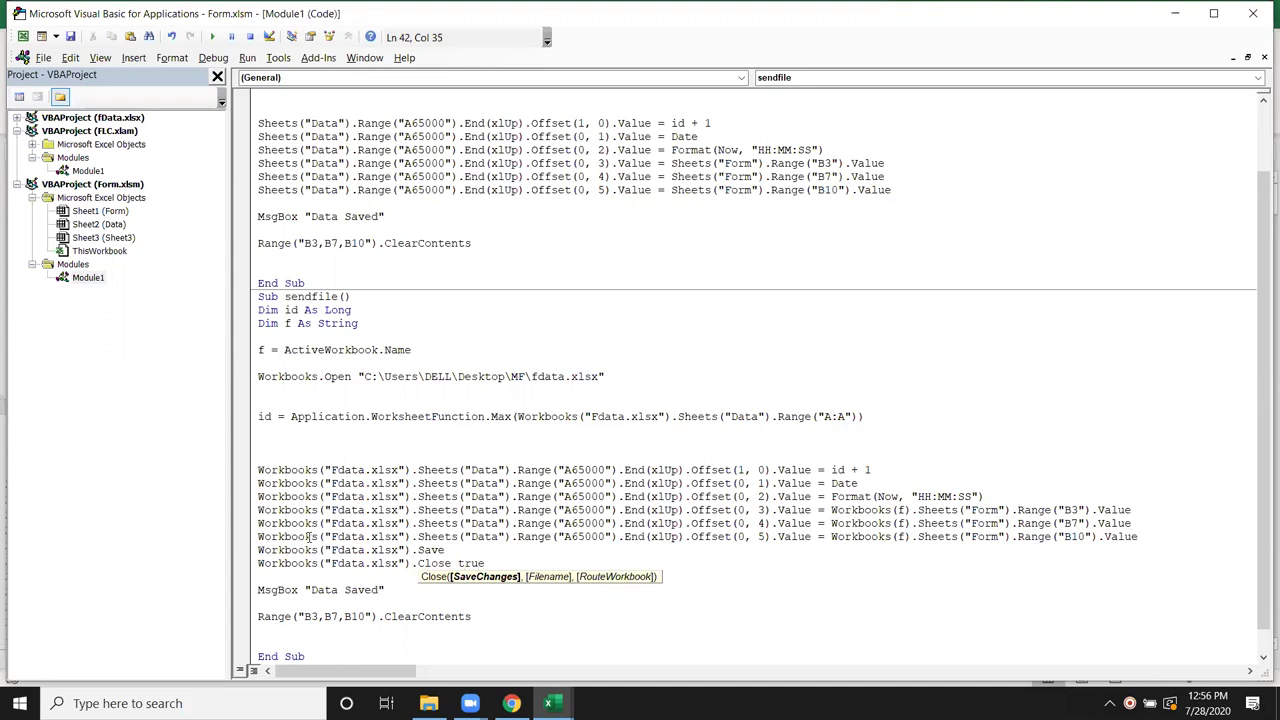
key("Down")
Prefix the Range("B3,B7,B10").ClearContents line with Workbooks(f).
scroll(336, 595, "down", 1)
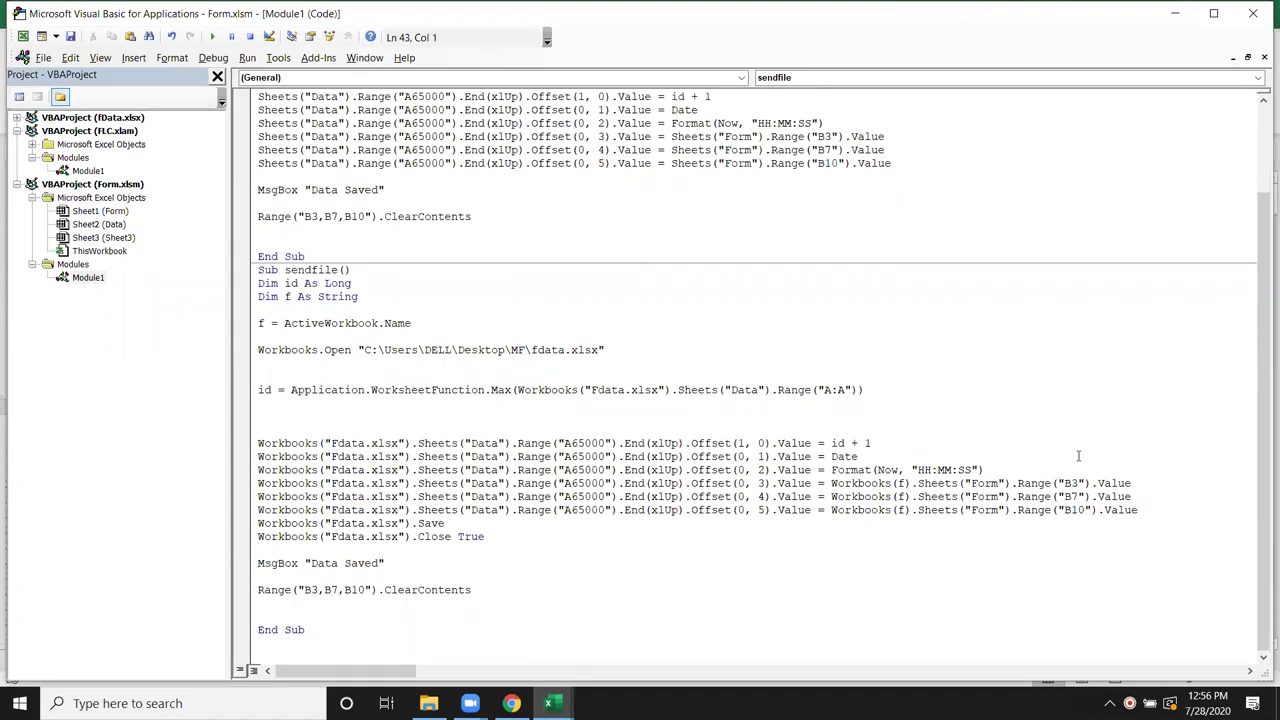
left_click(912, 483)
left_click_drag(914, 483, 830, 483)
key("ctrl+c")
left_click(259, 589)
key("ctrl+v")
left_click(452, 616)
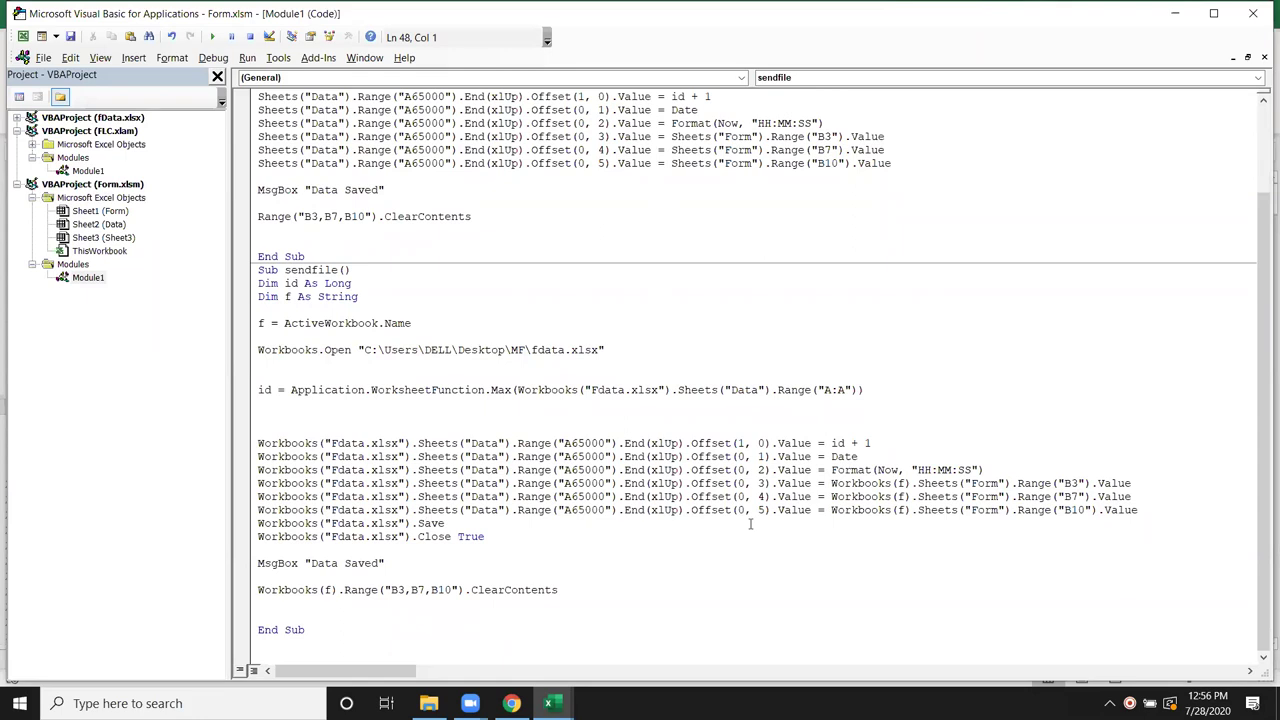
left_click(658, 390)
Draw a new form button below Send on the Form sheet and assign it the sendfile macro.
key("alt+F11")
left_click(282, 390)
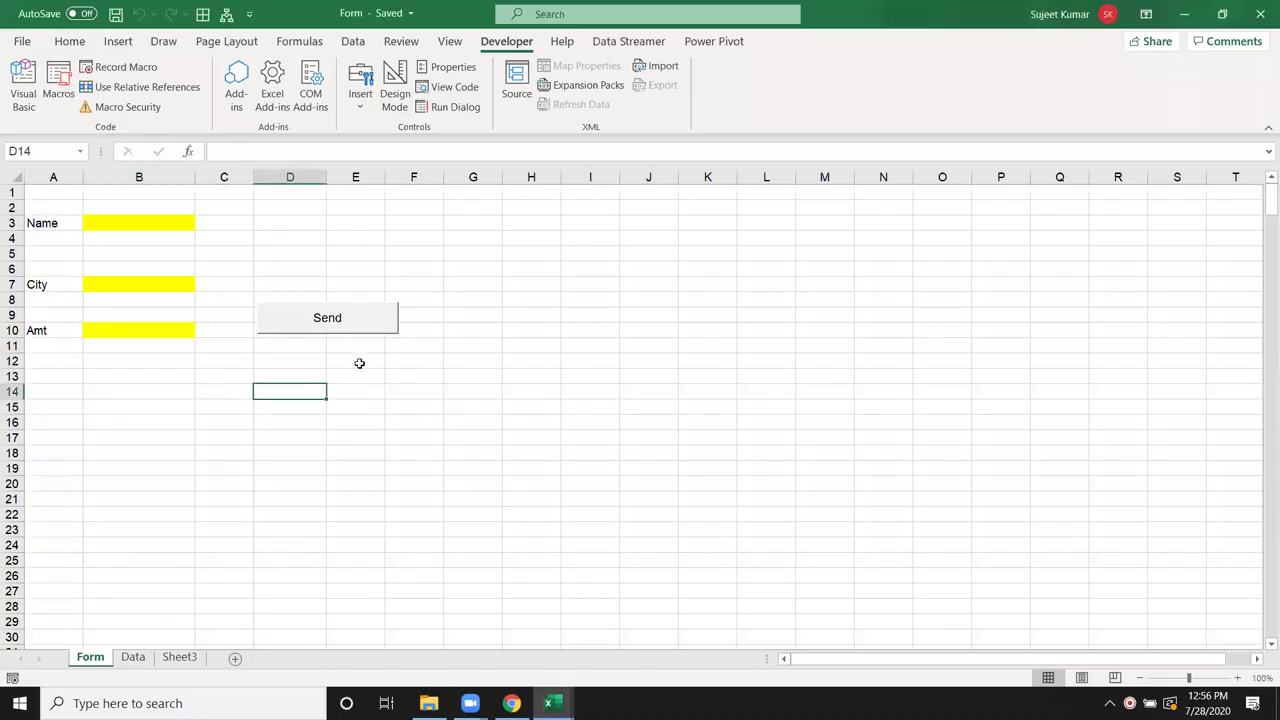
left_click(404, 104)
left_click(360, 95)
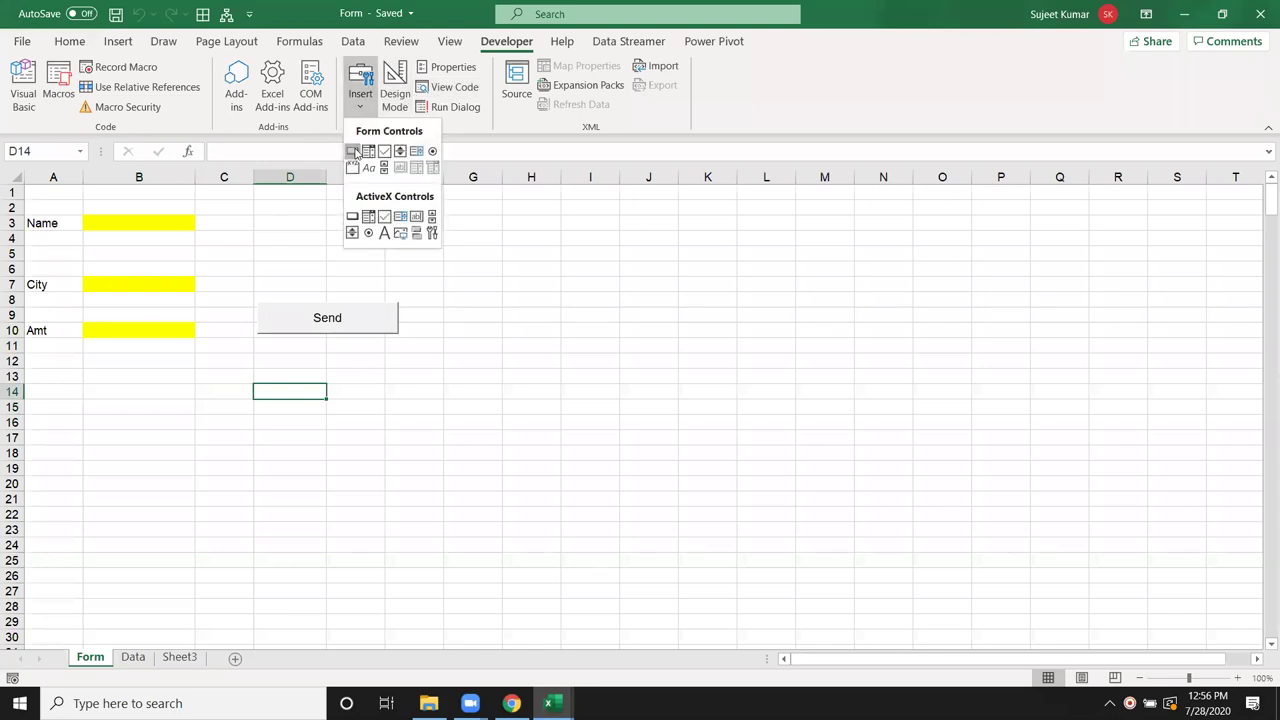
left_click(353, 152)
mouse_move(352, 365)
left_mouse_down()
mouse_move(490, 412)
mouse_move(494, 397)
left_mouse_up()
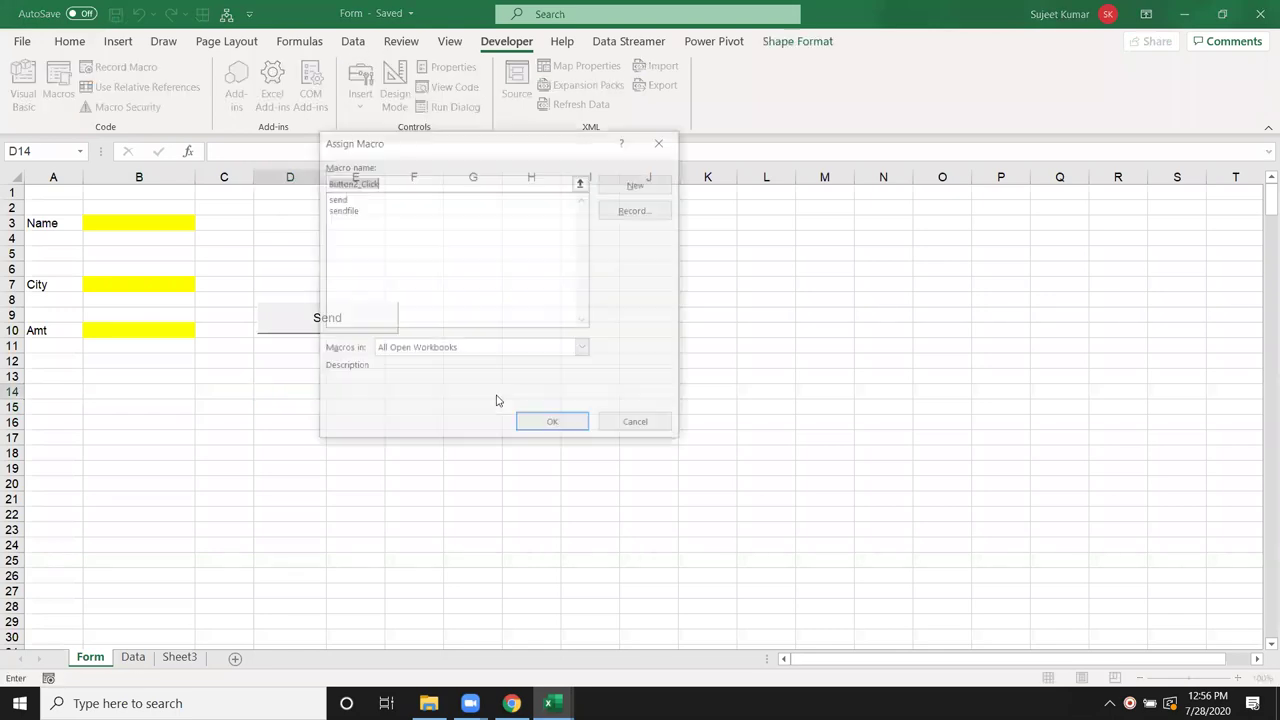
left_click(349, 209)
left_click(565, 429)
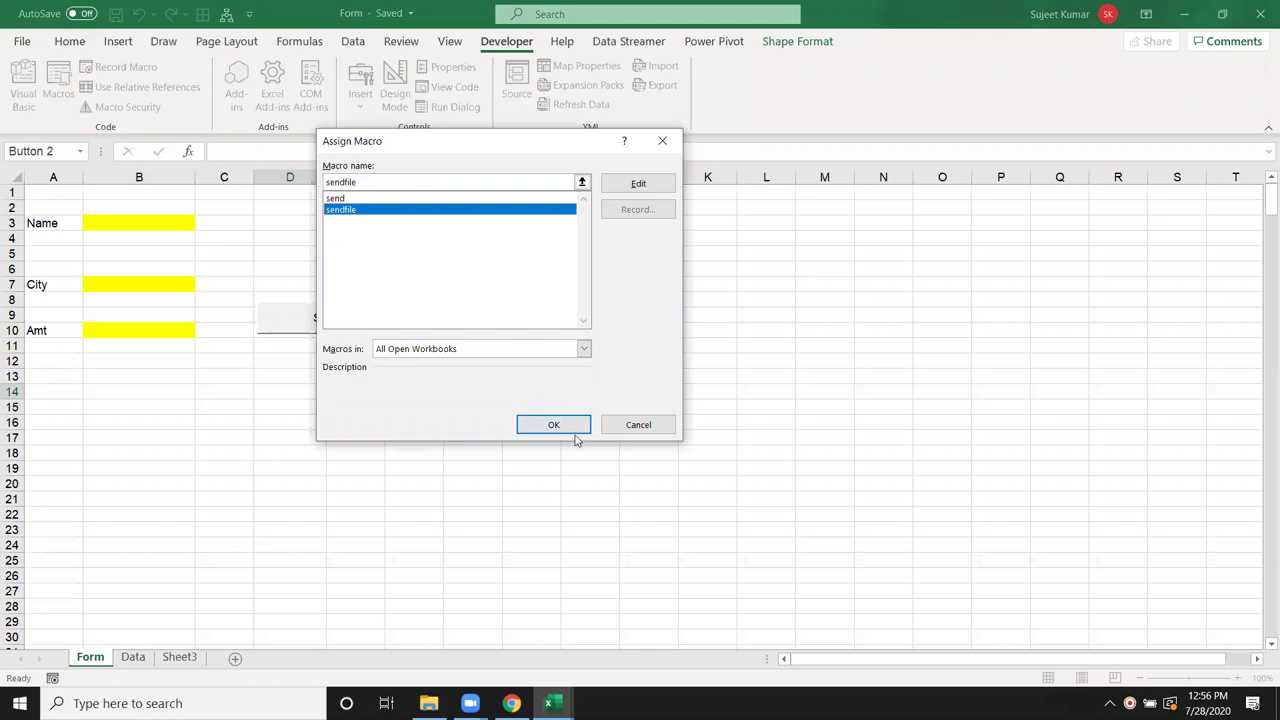
Change the new button's caption to 'Save File'.
left_click(449, 378)
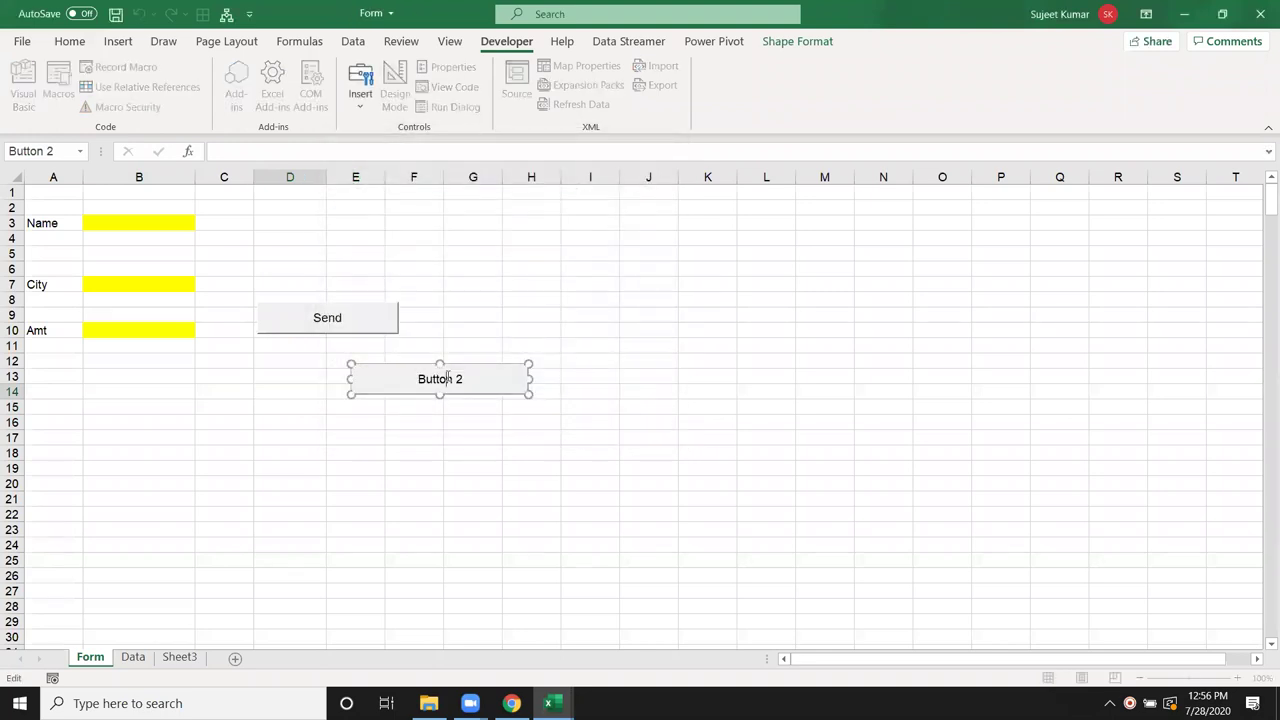
key("BackSpace")
key("Delete")
key("Delete")
key("BackSpace")
key("BackSpace")
key("BackSpace")
key("BackSpace")
type("Save File")
left_click(420, 460)
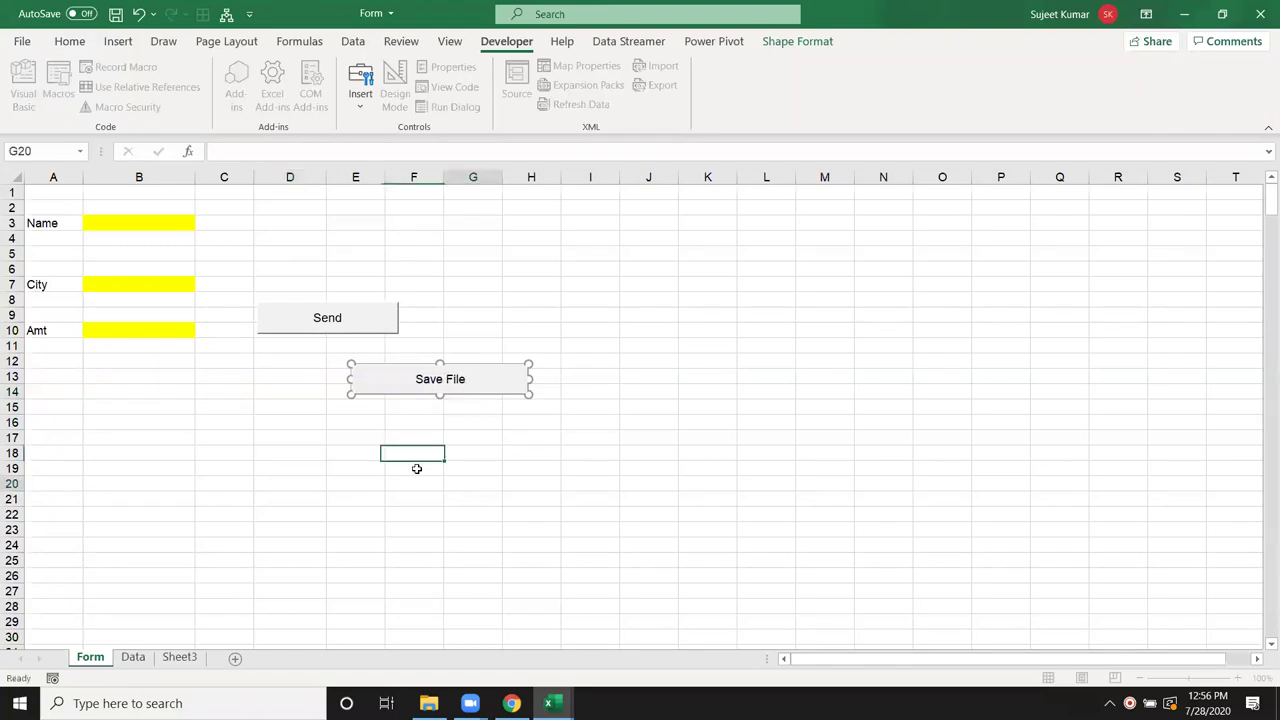
left_click(127, 233)
Enter Om in the Name cell B3.
left_click(125, 224)
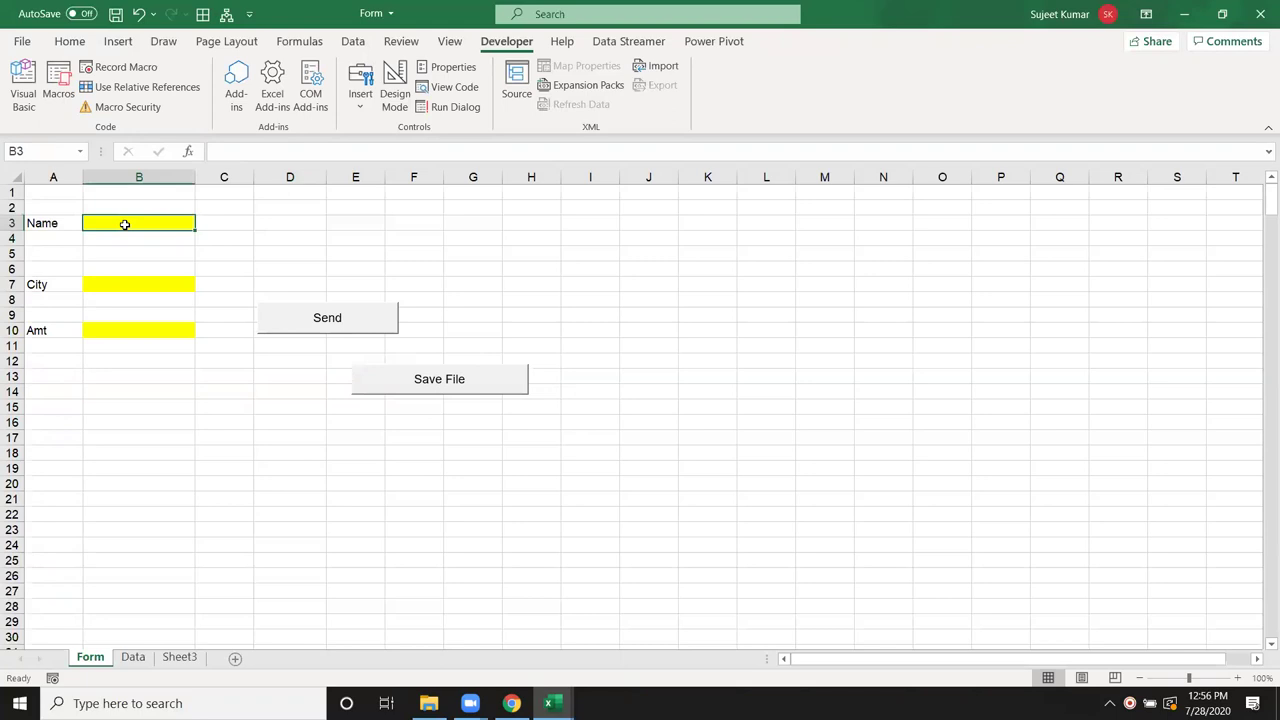
type("Om")
left_click(143, 283)
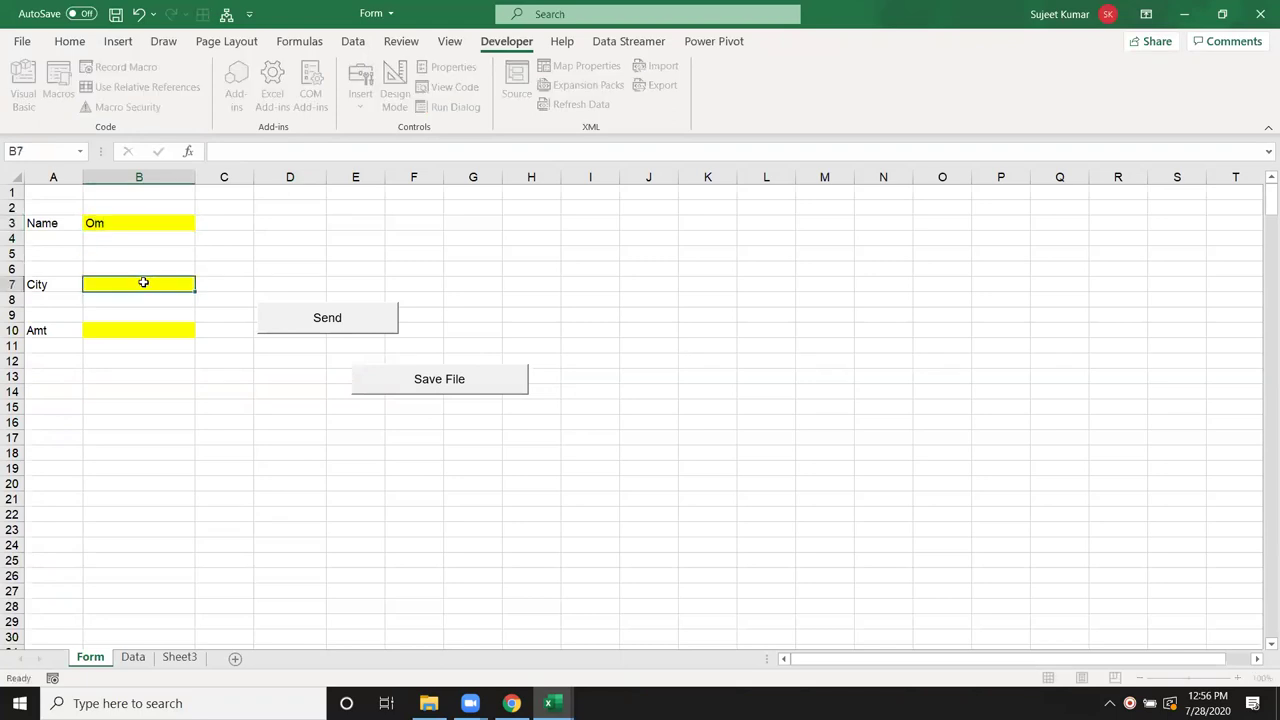
Enter Delhi in the City cell and 784 in the Amt cell.
type("Delhi")
key("Return")
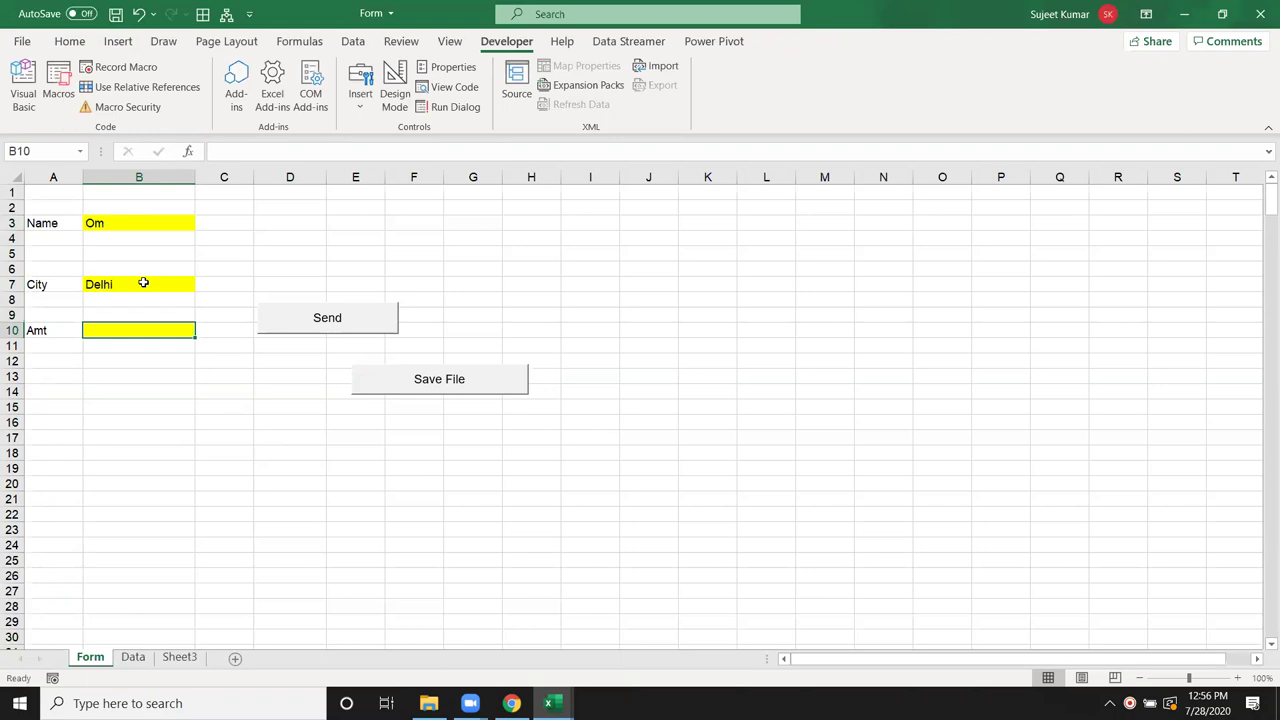
type("784")
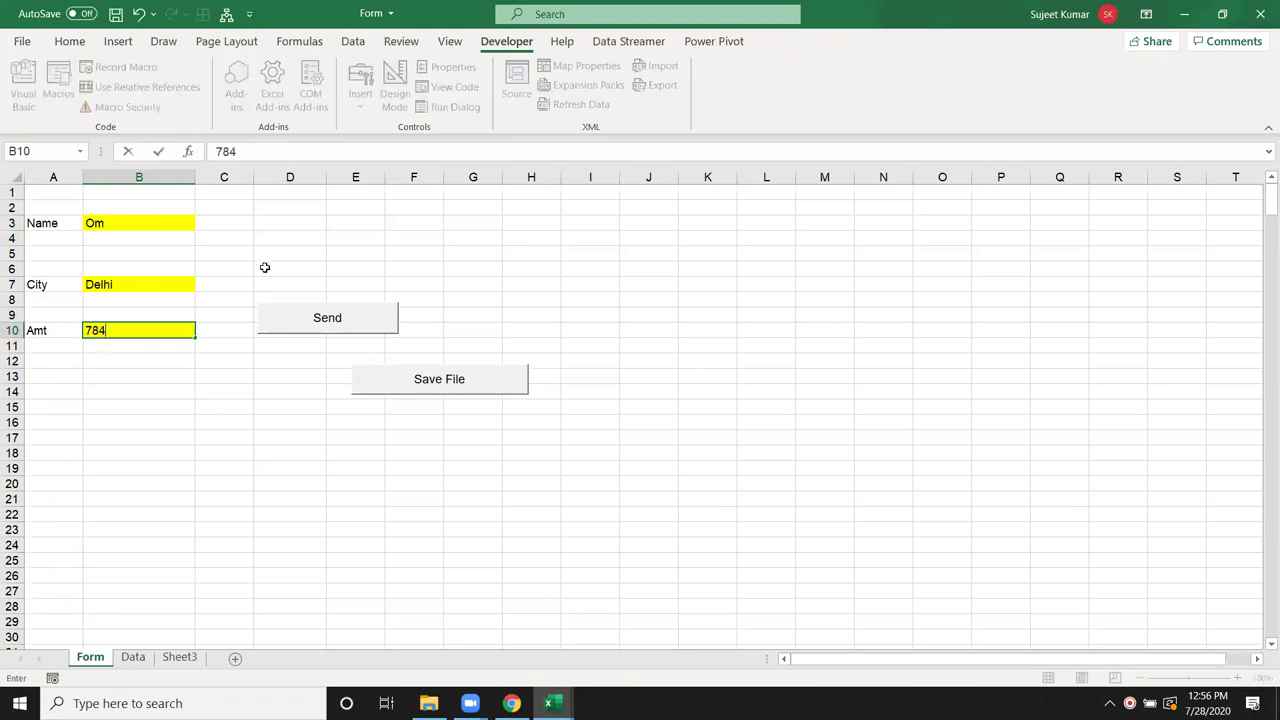
left_click(325, 503)
Run Save File, acknowledge the Data Saved message, and debug run-time error 438.
left_click(426, 380)
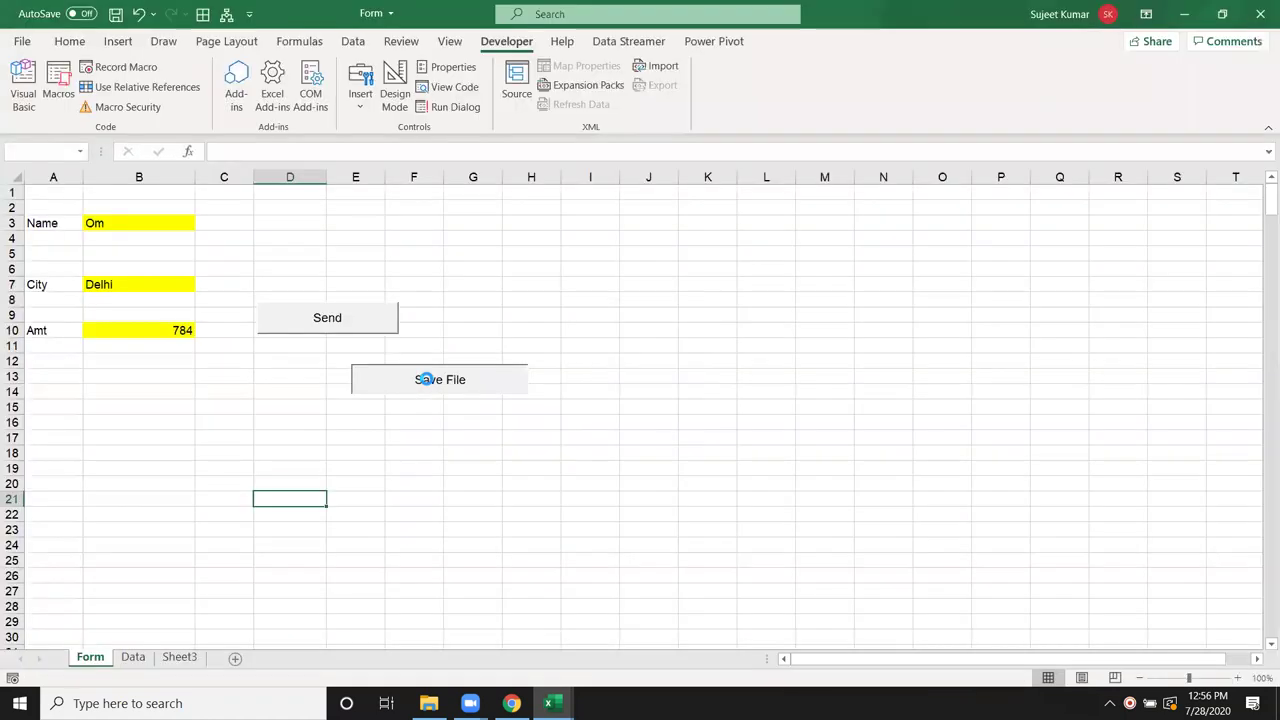
left_click(644, 410)
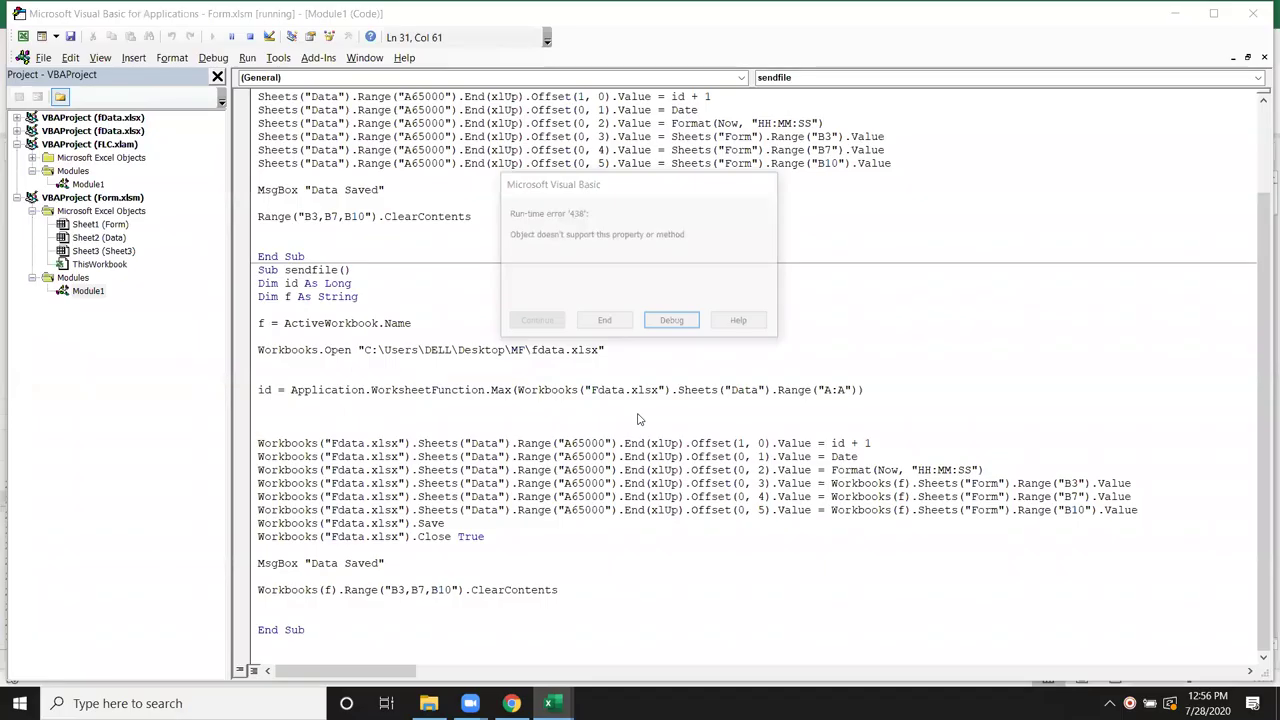
left_click(672, 324)
mouse_move(326, 590)
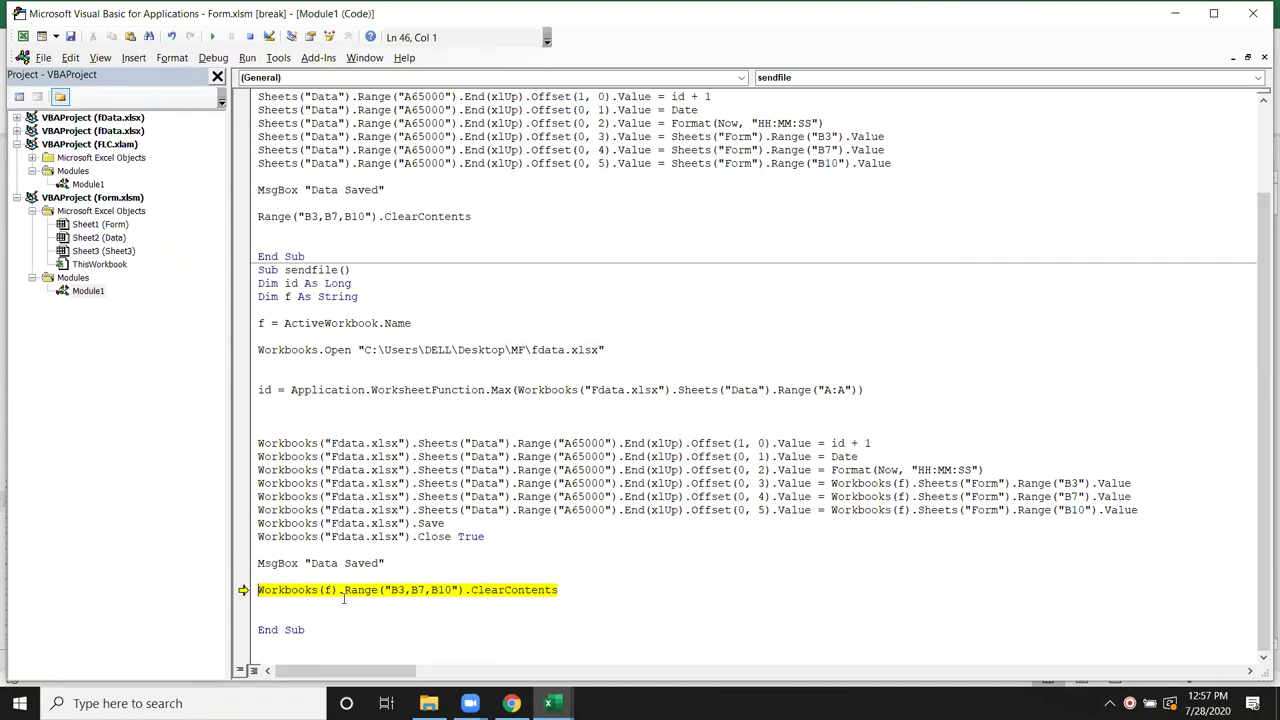
Duplicate the Workbooks(f).Range("B3,B7,B10").ClearContents line into three copies.
key("alt+F11")
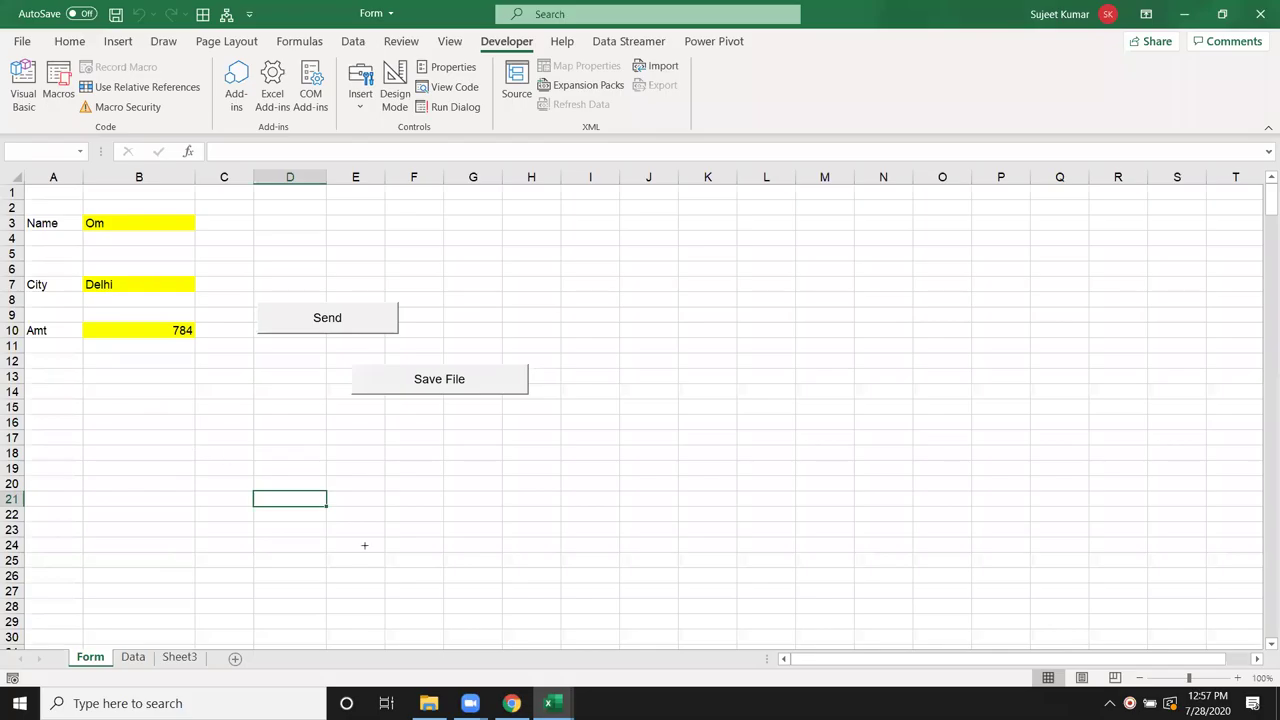
key("alt+F11")
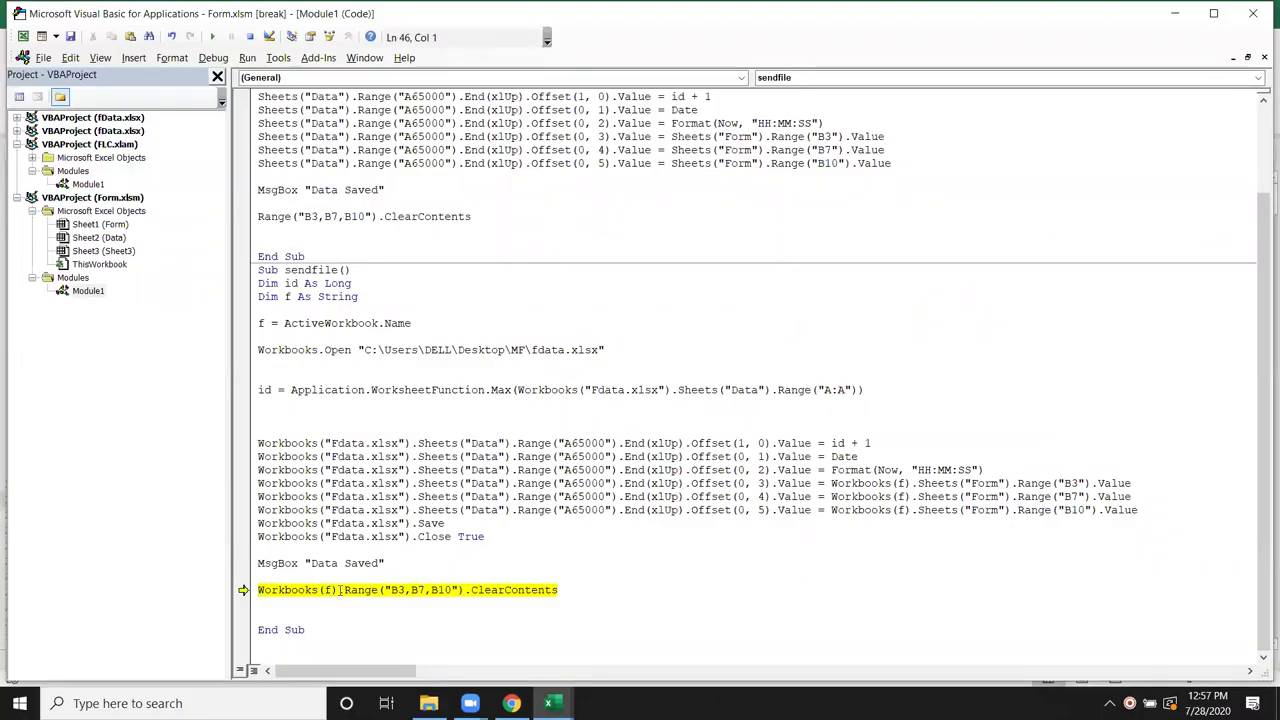
left_click_drag(383, 591, 456, 590)
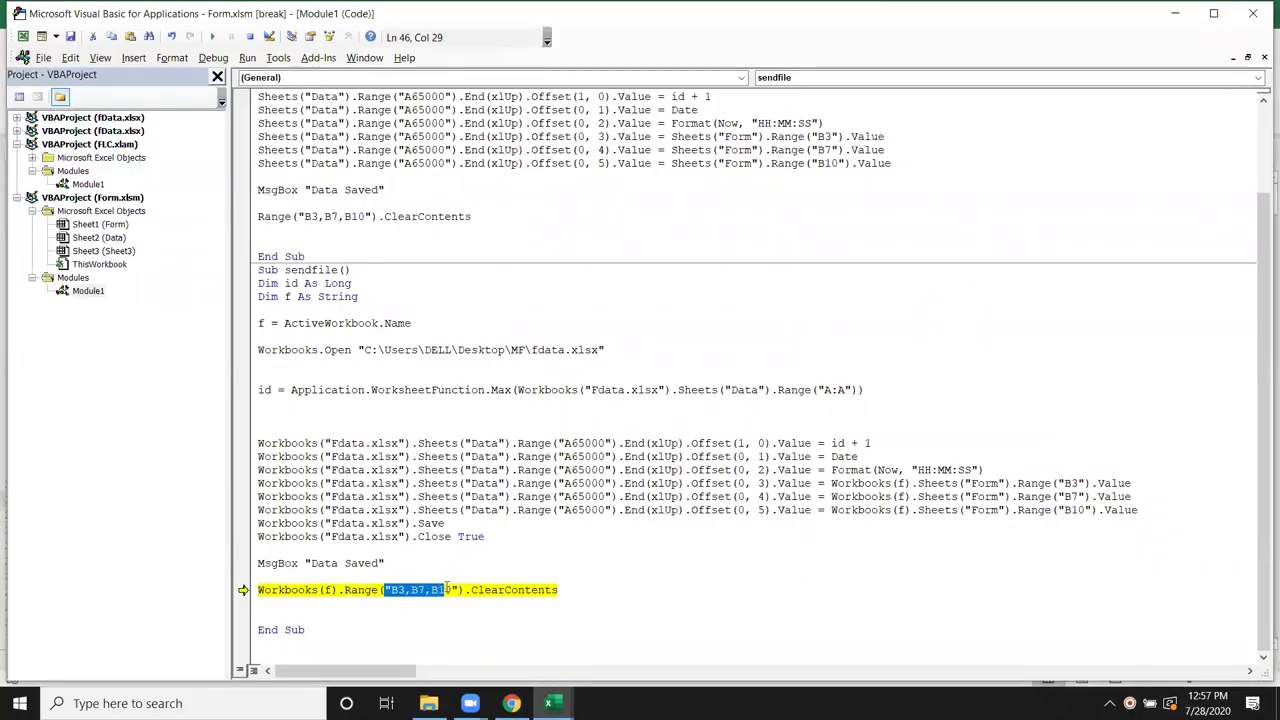
left_click(344, 618)
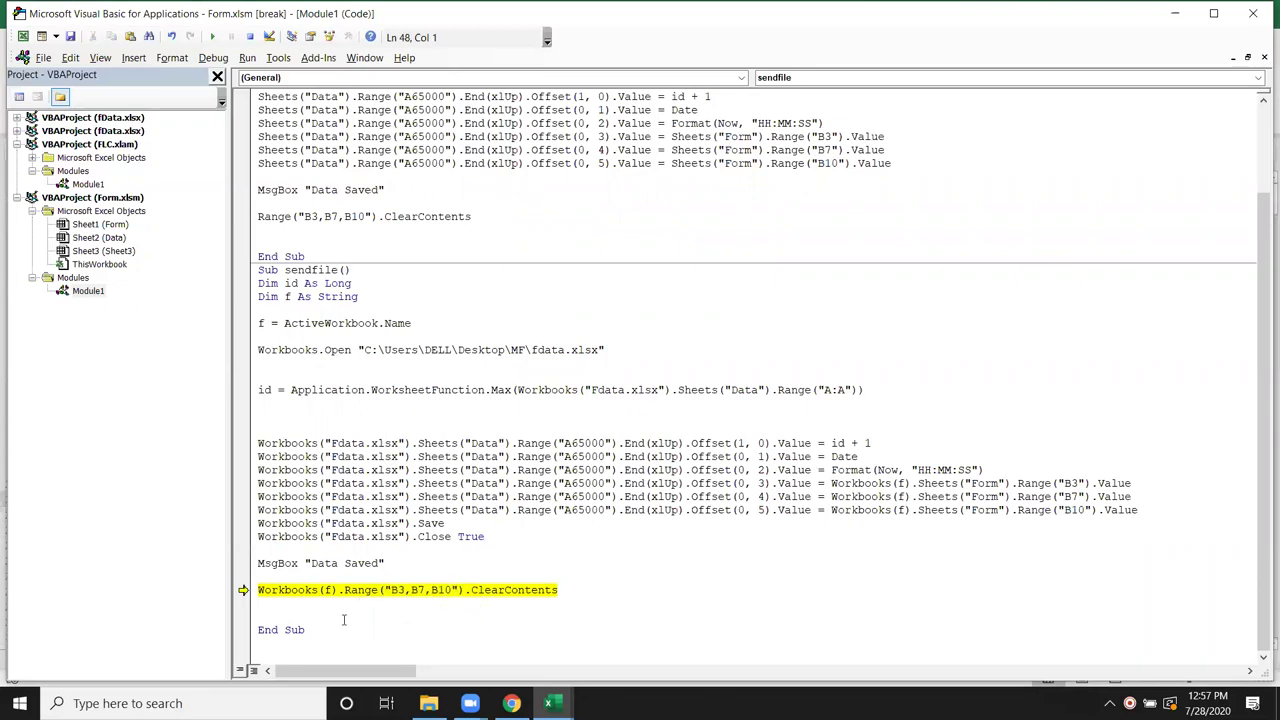
left_click(406, 590)
key("Home")
key("shift+Down")
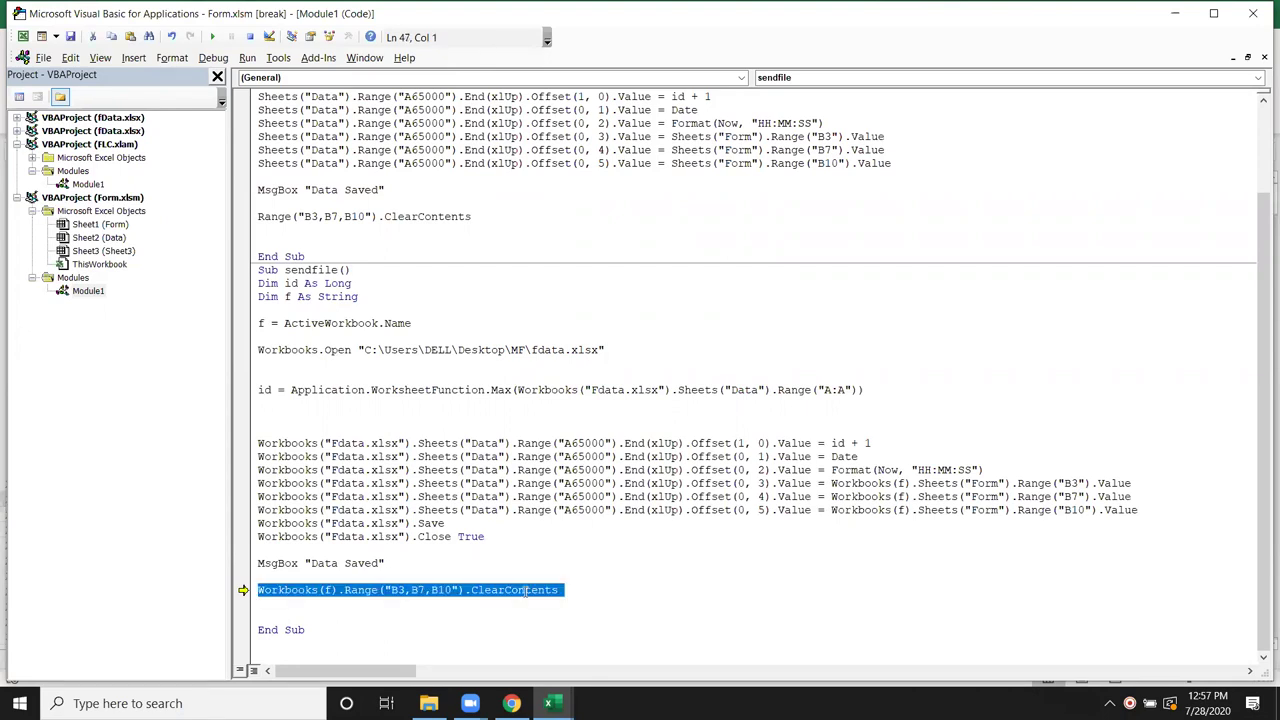
key("Right")
key("ctrl+v")
key("ctrl+v")
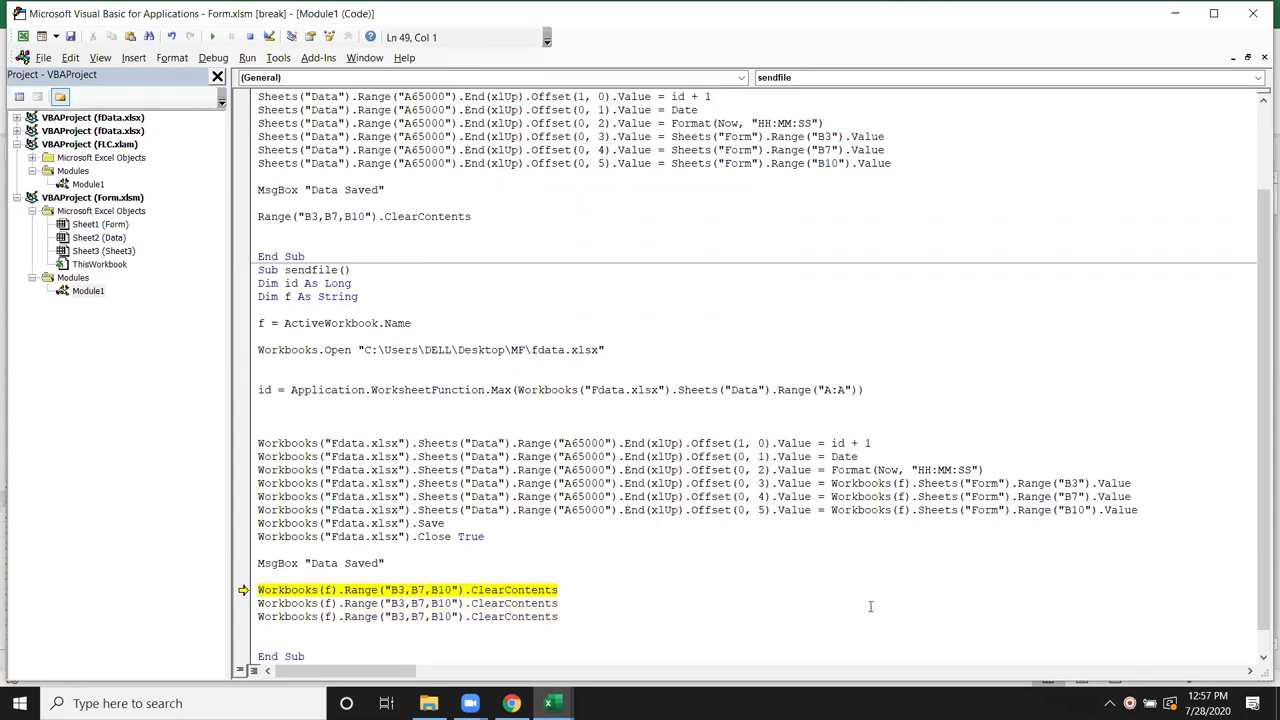
Edit the three copies into single-cell clears of B30, B7 and B10.
left_click(404, 590)
key("Delete")
key("Delete")
key("Delete")
key("Delete")
key("Delete")
key("Delete")
key("Delete")
key("Down")
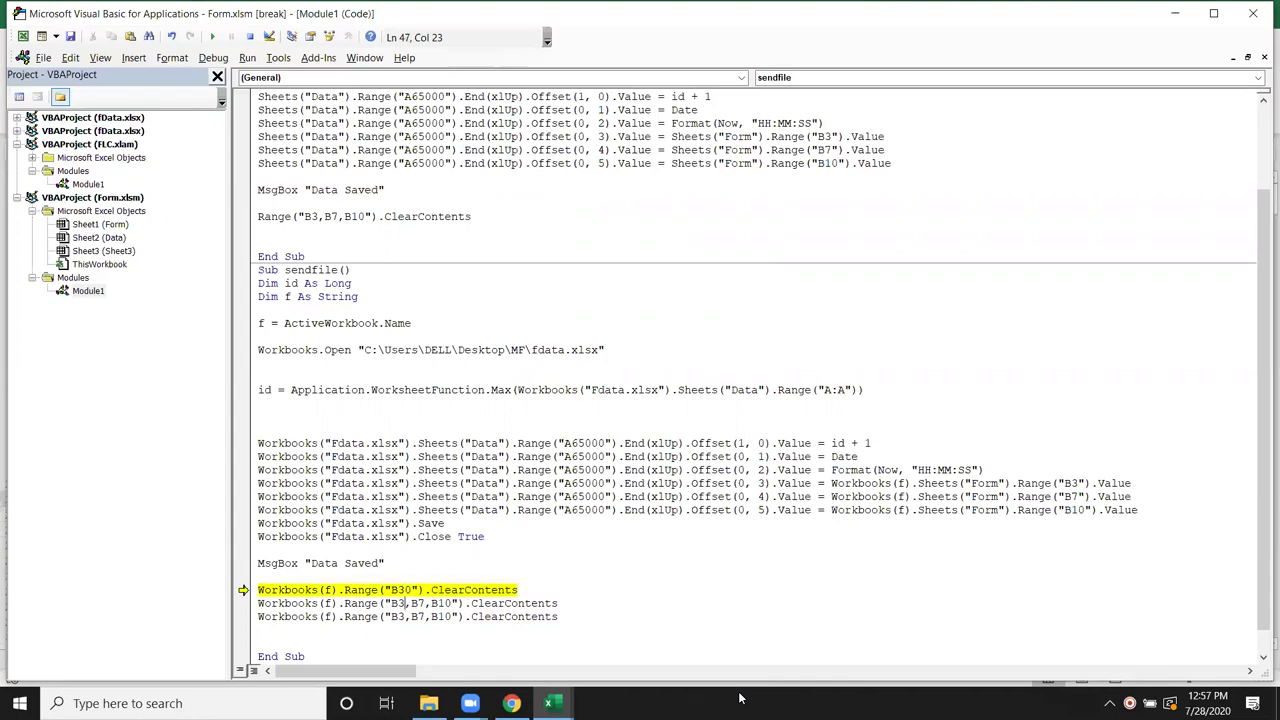
key("BackSpace")
key("BackSpace")
key("BackSpace")
key("Right")
key("Right")
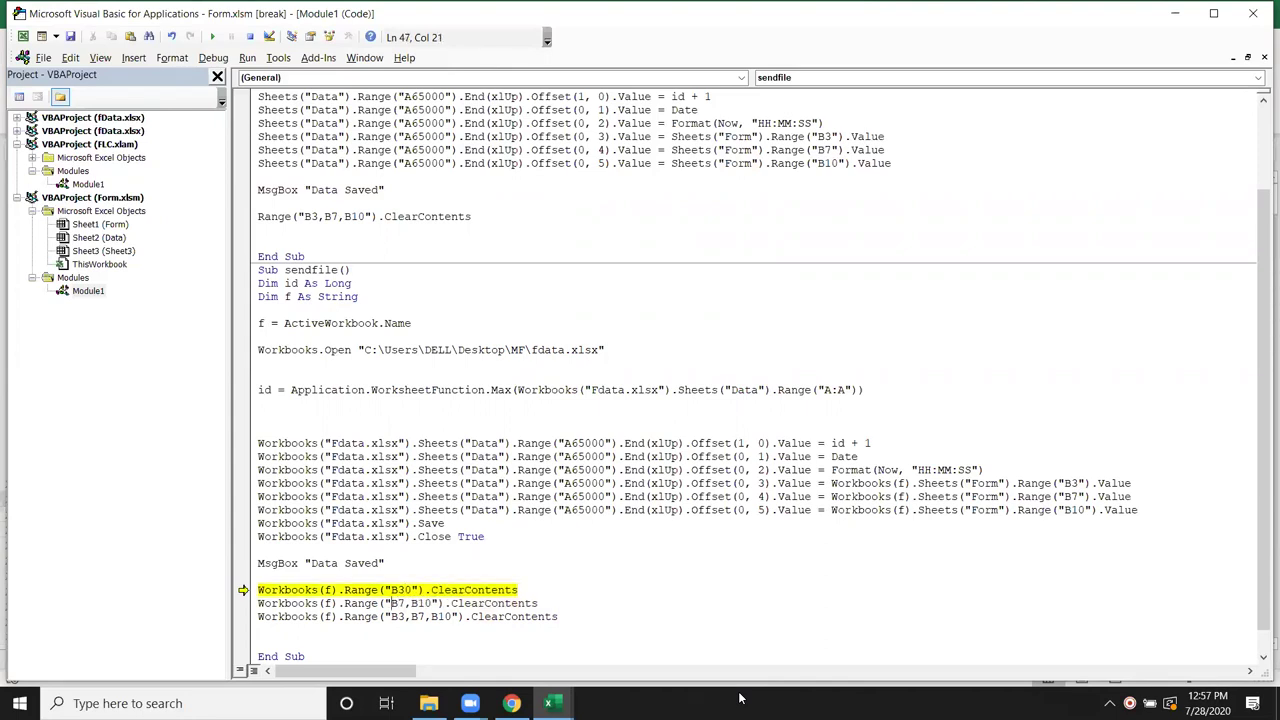
key("BackSpace")
key("Delete")
key("Delete")
key("Delete")
key("Down")
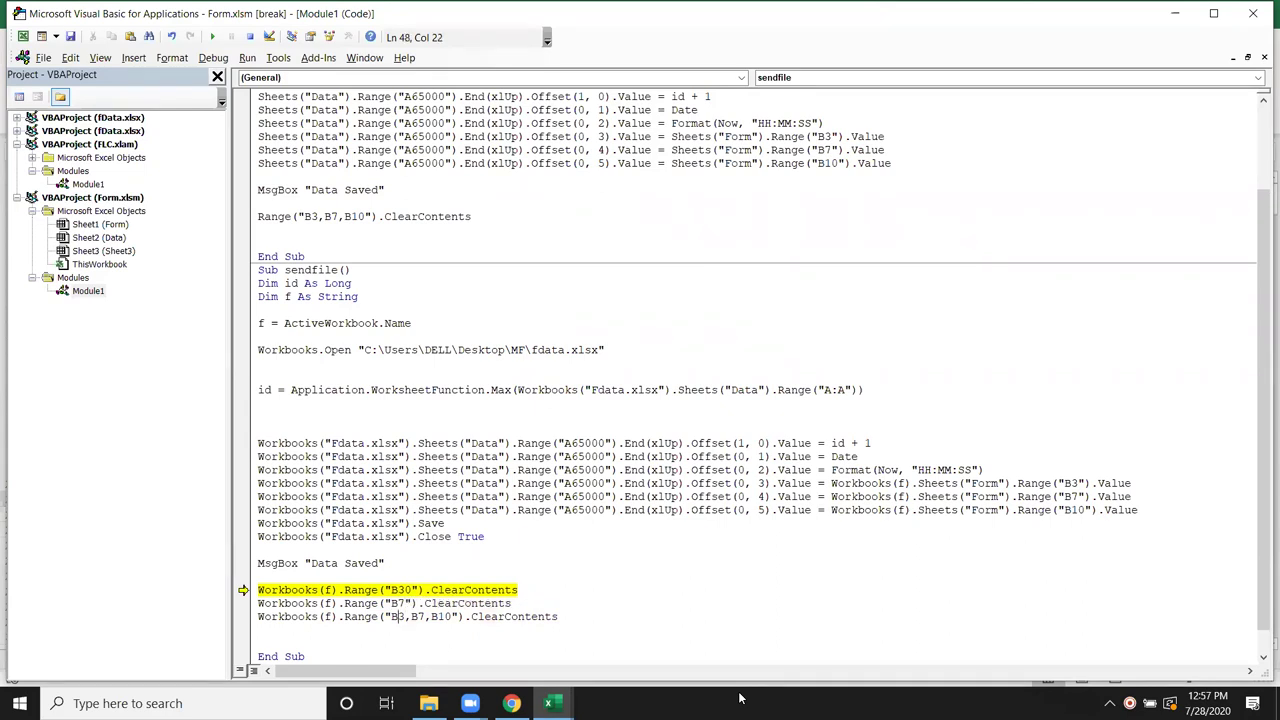
key("Delete")
key("Delete")
key("Delete")
key("Delete")
key("Delete")
key("Delete")
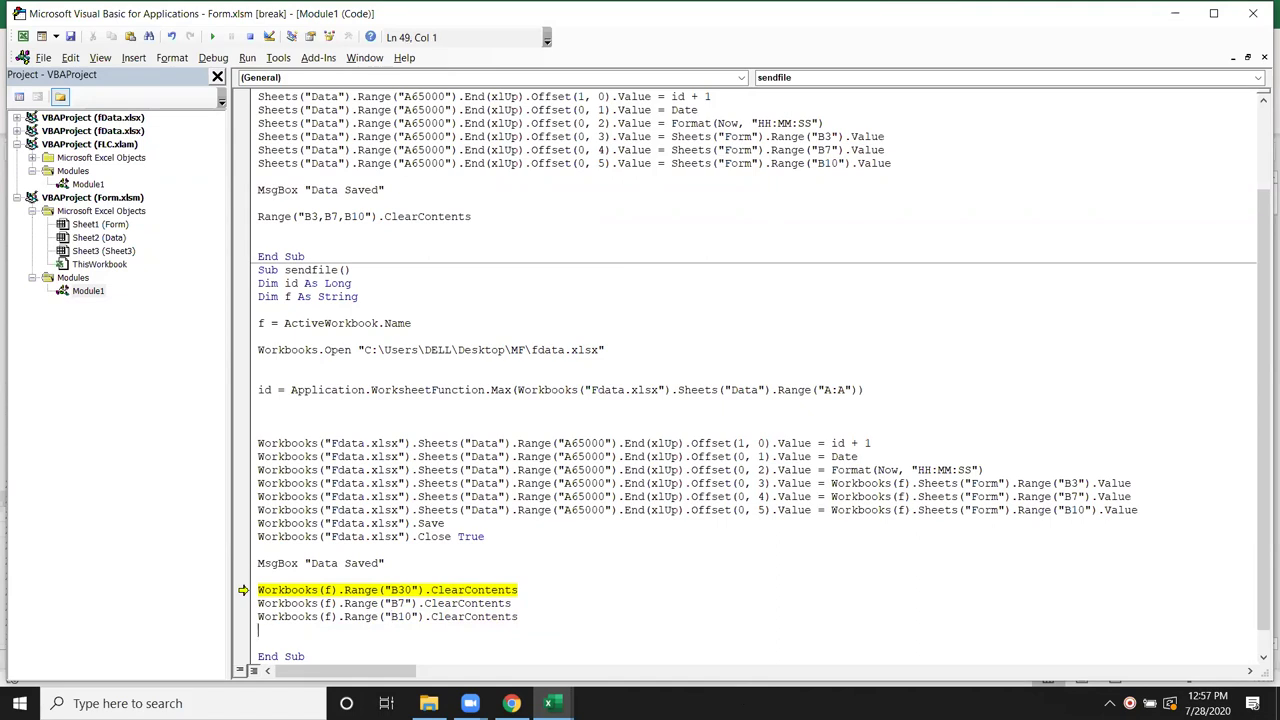
key("Down")
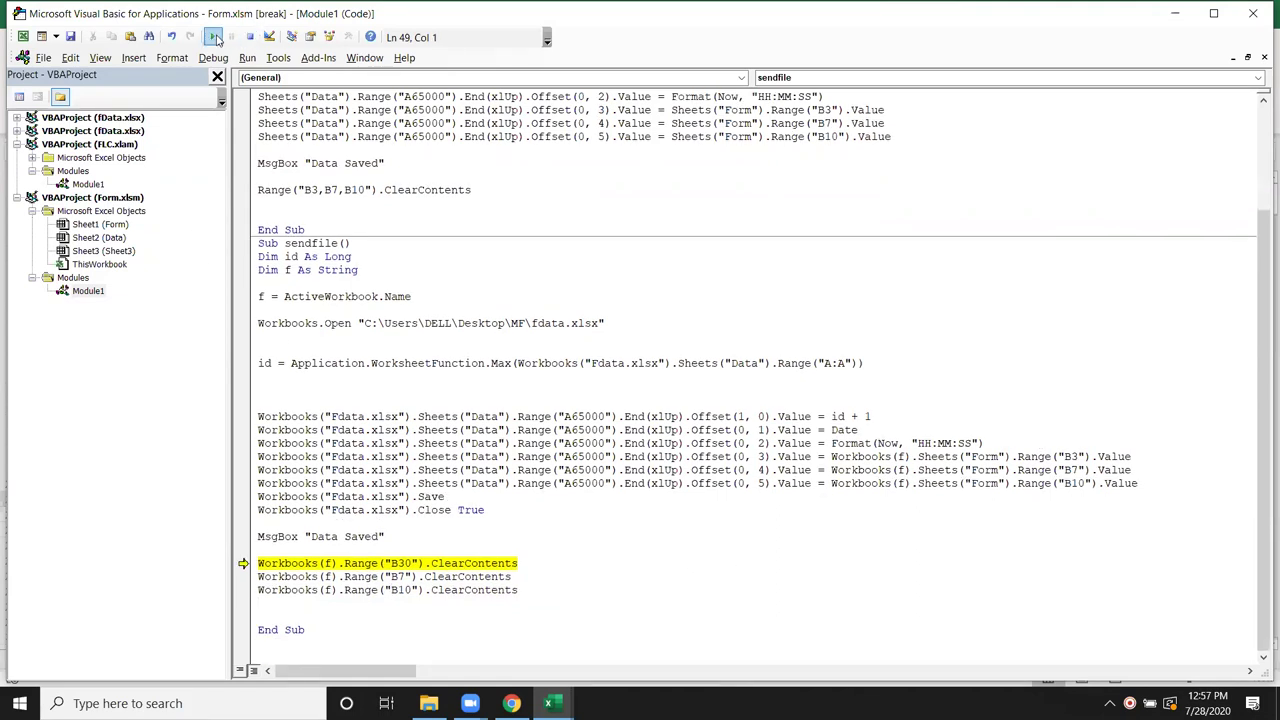
Replace the single-cell clear lines with one Range("B3,B7,B10").ClearContents line.
left_click(213, 37)
left_click(672, 322)
left_click(343, 564)
type("B3,B7,,B10B3,")
key("ctrl+y")
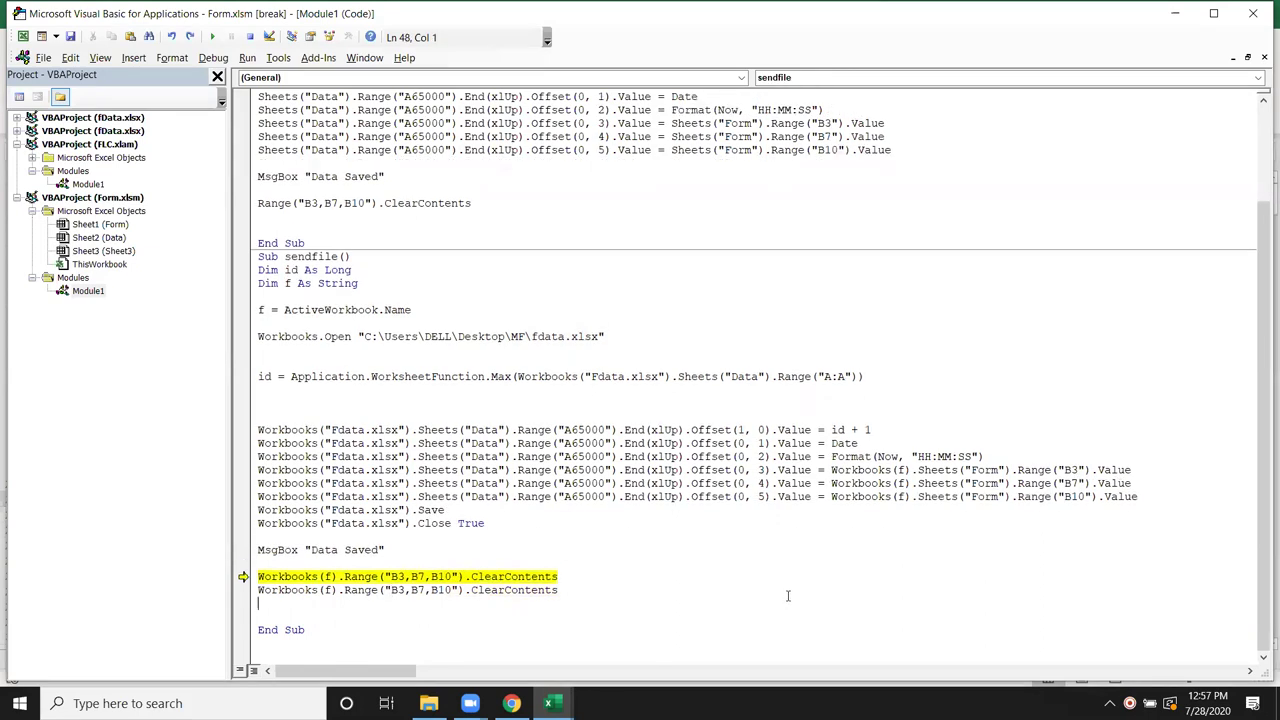
left_click_drag(566, 591, 258, 590)
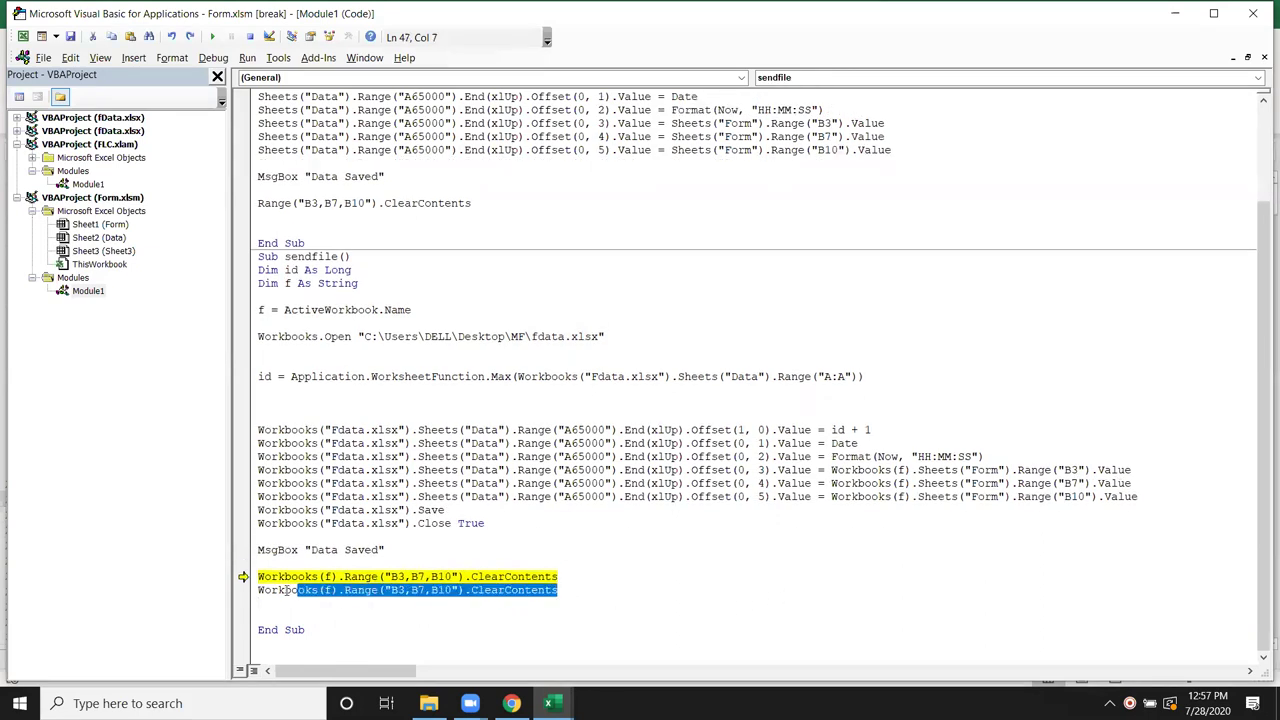
key("Delete")
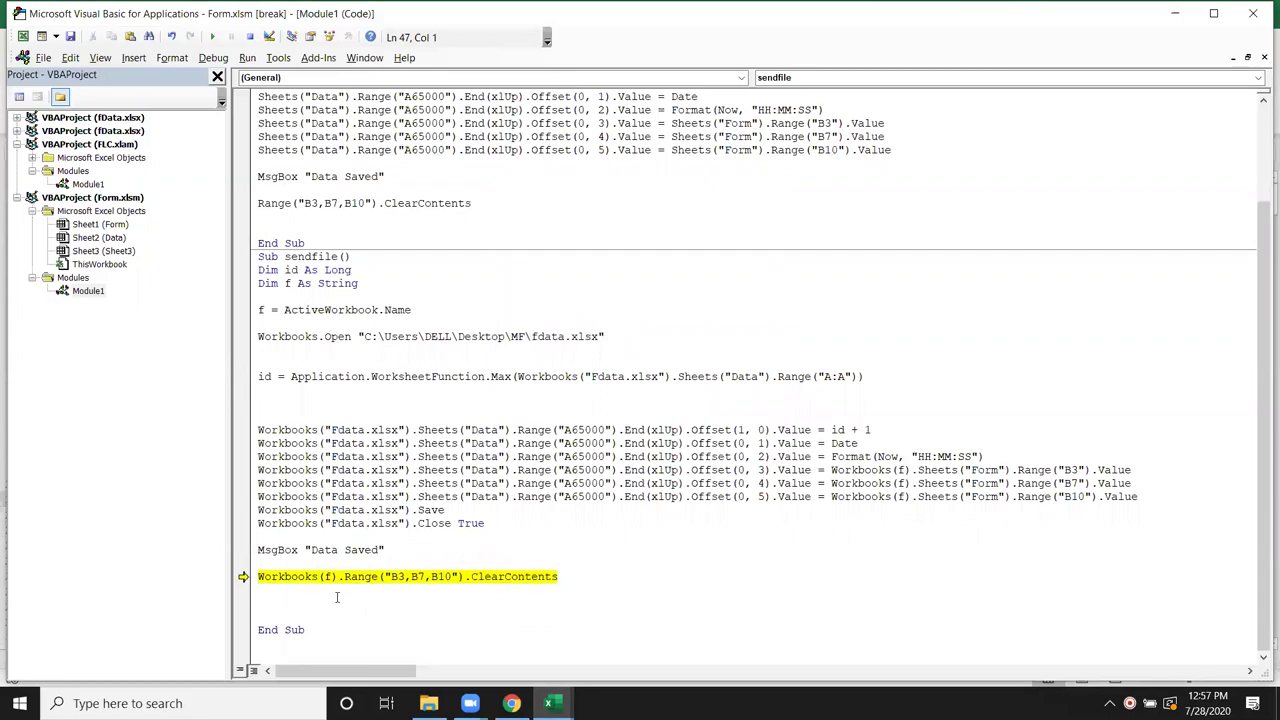
Insert Workbooks(f).Activate before the clear line and resume the paused macro.
key("Return")
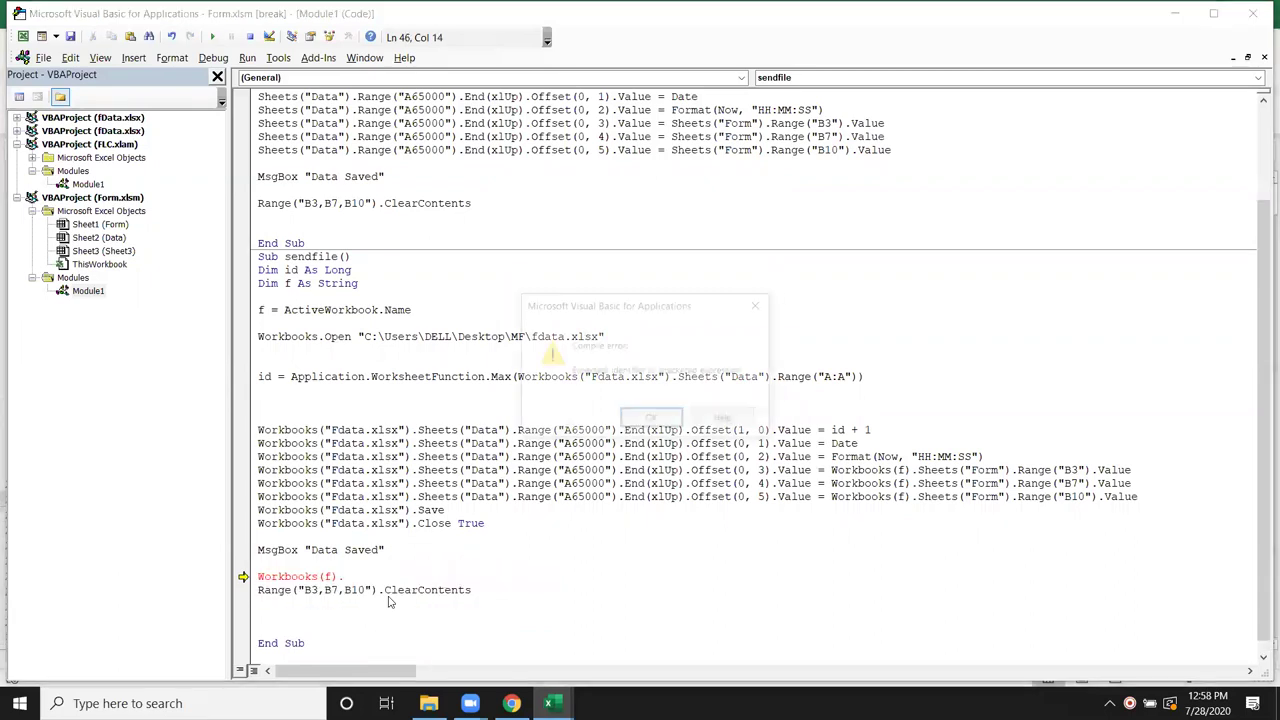
key("Return")
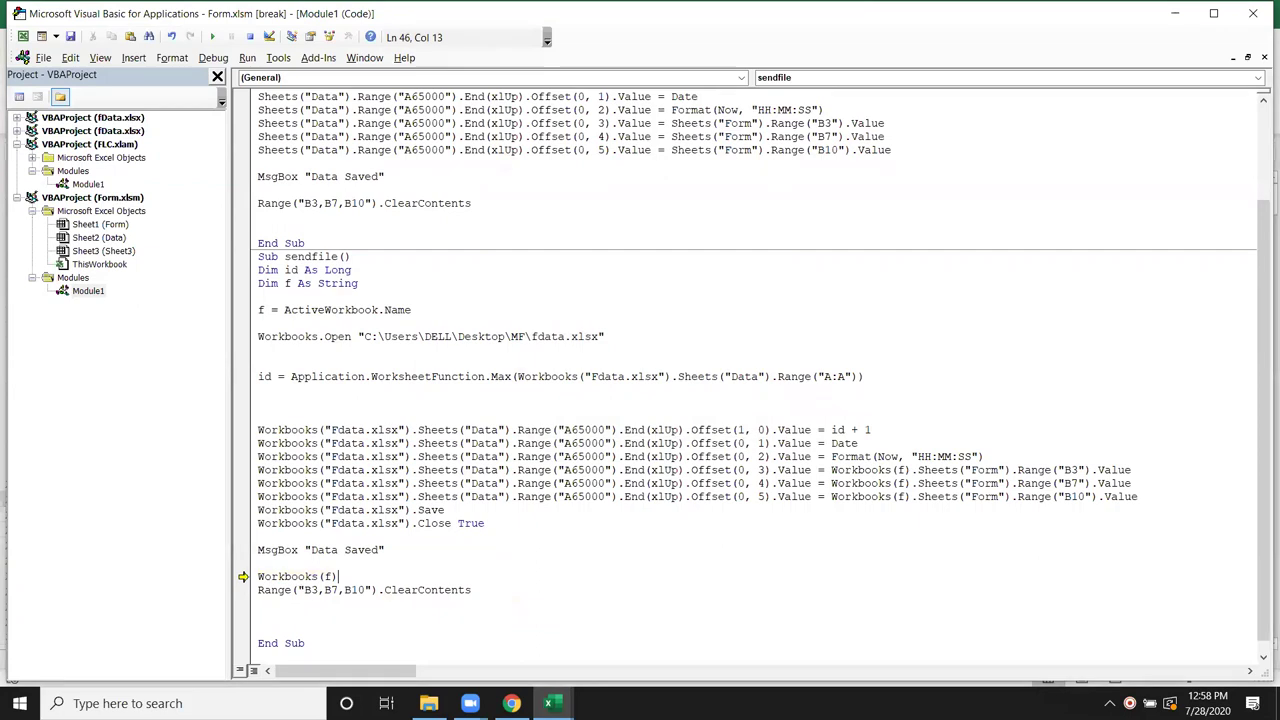
type("a")
key("Tab")
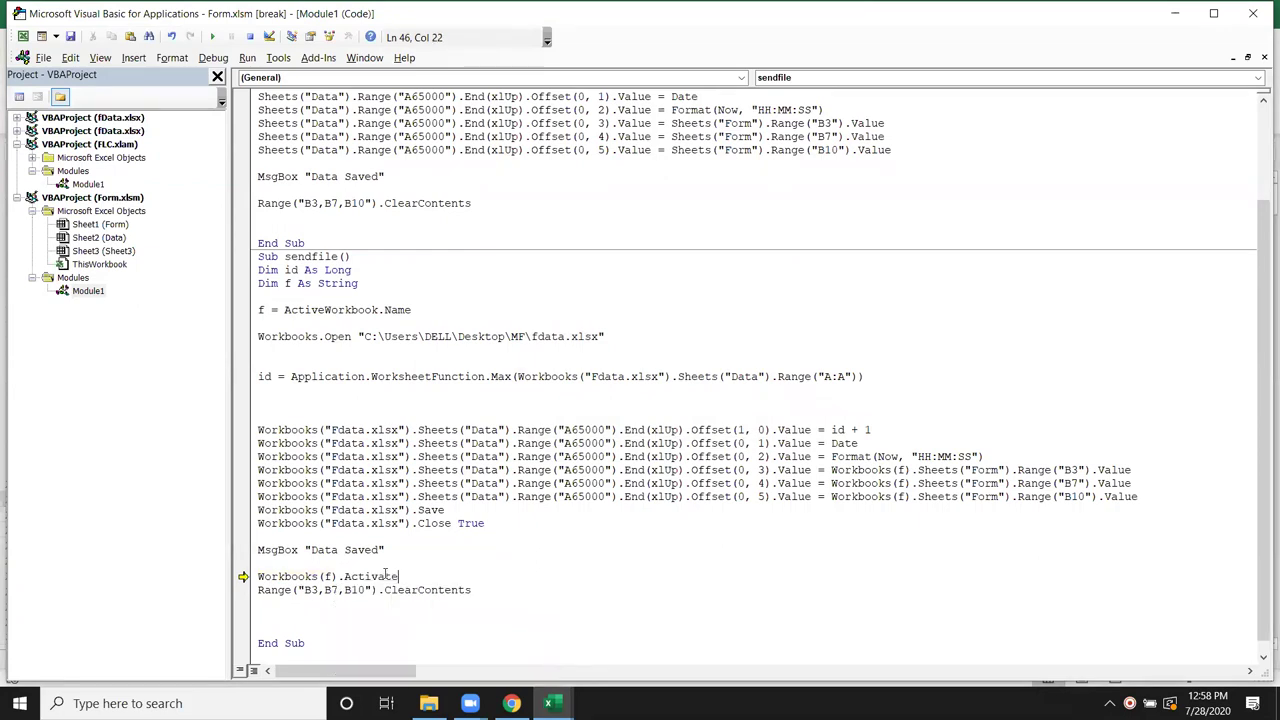
left_click(403, 612)
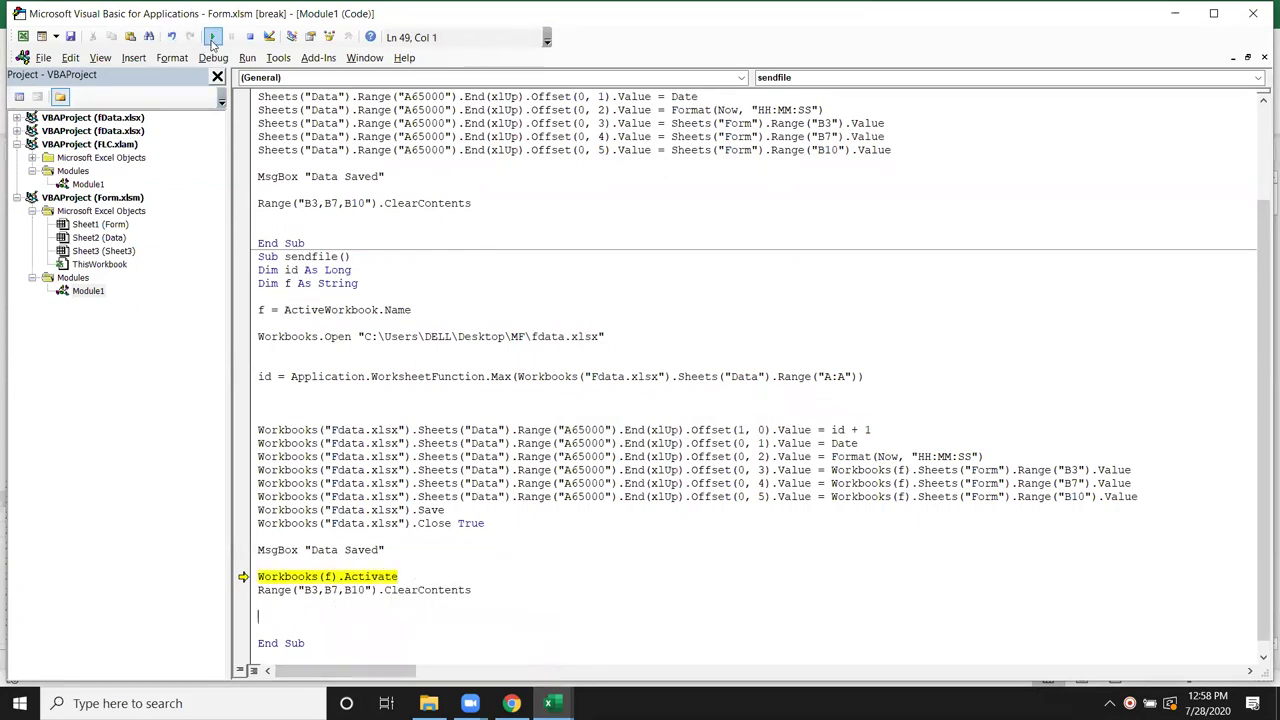
left_click(211, 37)
Review the sendfile code's ClearContents and Workbooks output lines after the run.
key("alt+F11")
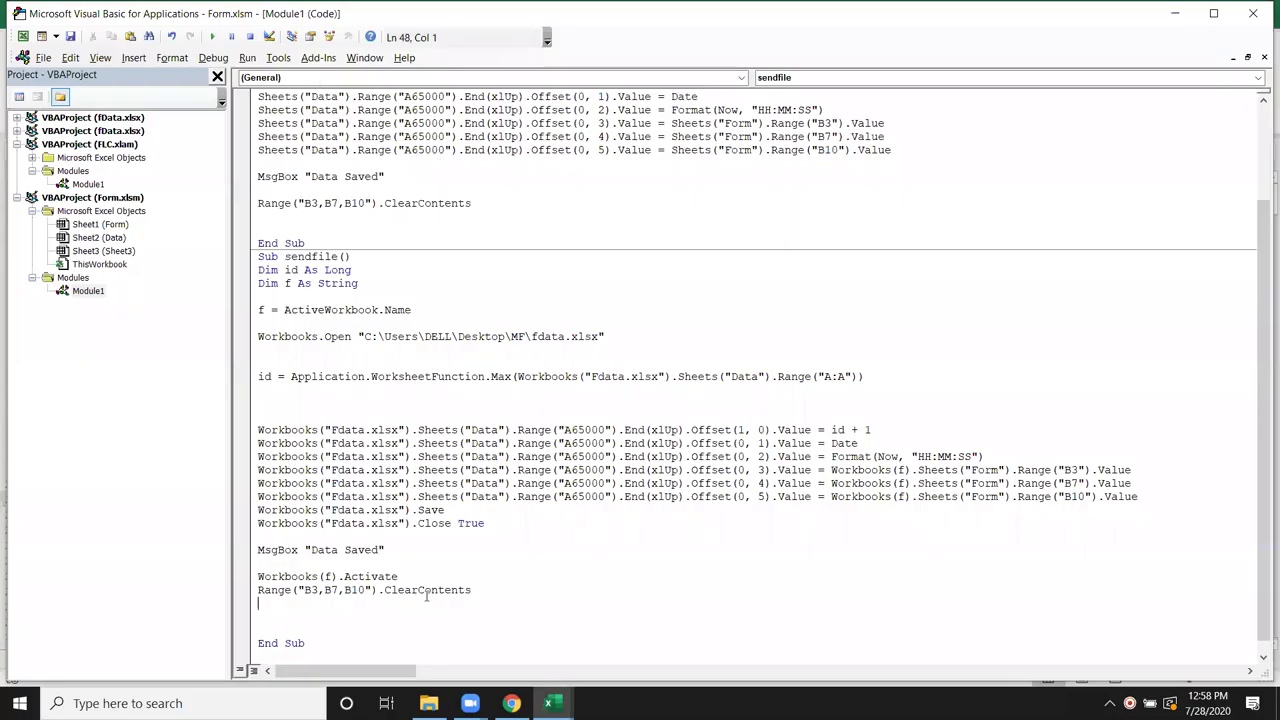
double_click(426, 592)
left_click_drag(260, 430, 812, 430)
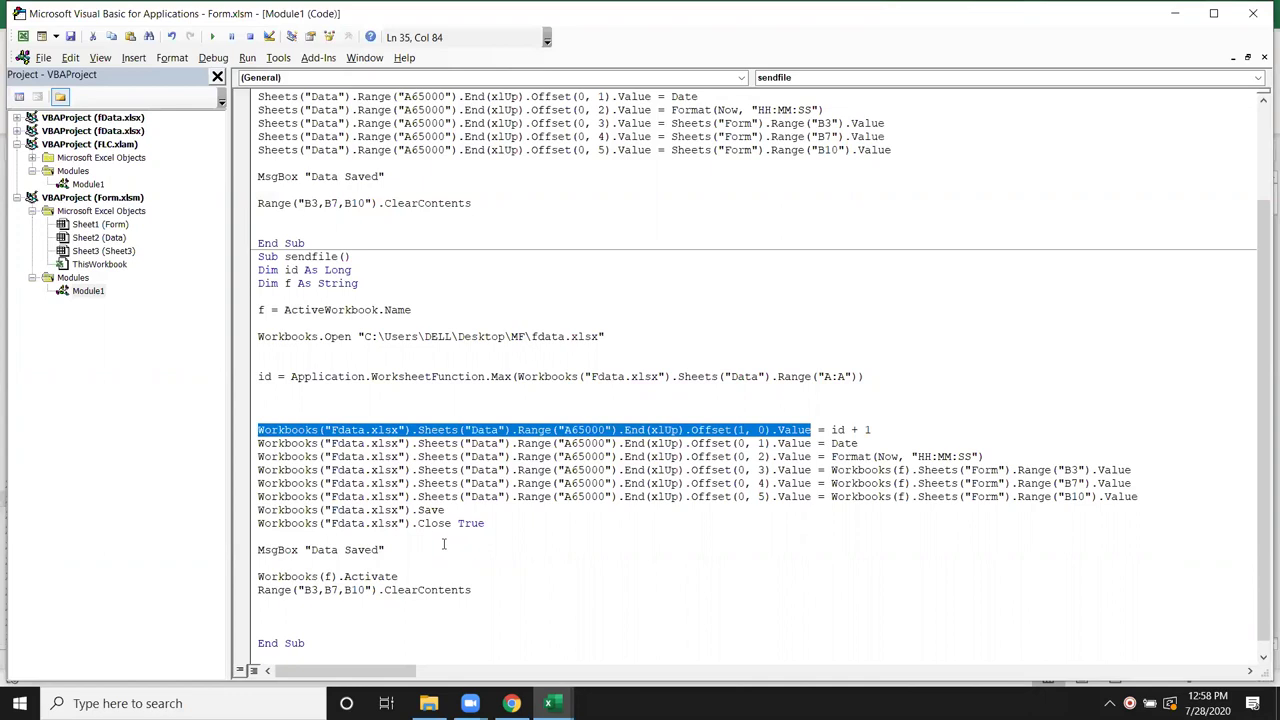
scroll(386, 553, "up", 3)
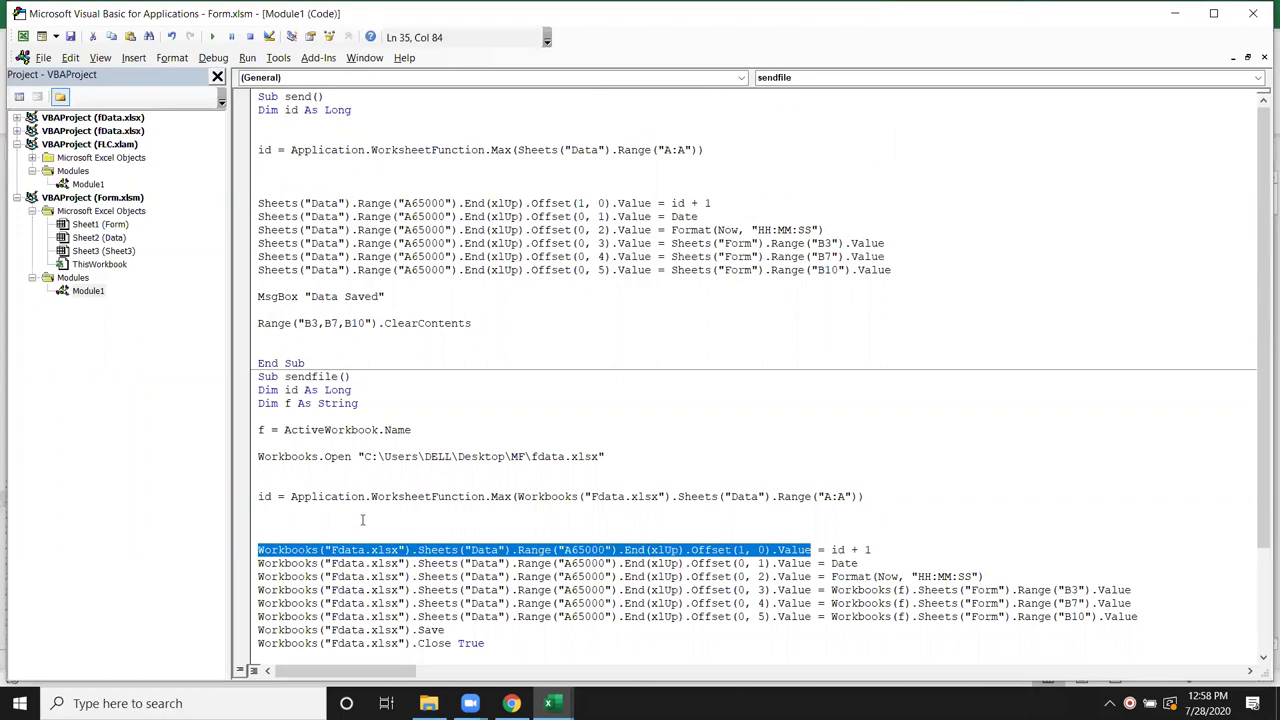
left_click(434, 392)
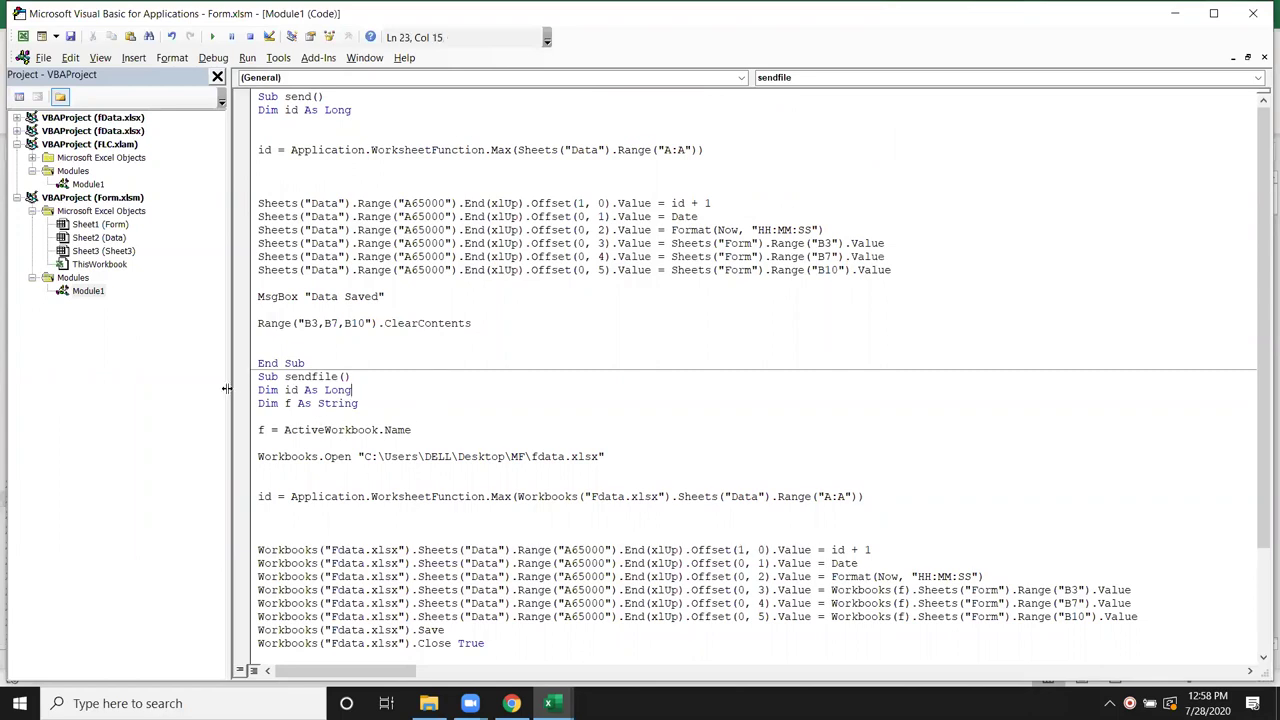
Insert a blank line above Sub sendfile() and return to the Excel workbook.
left_click(258, 377)
key("Return")
key("Return")
left_click(500, 203)
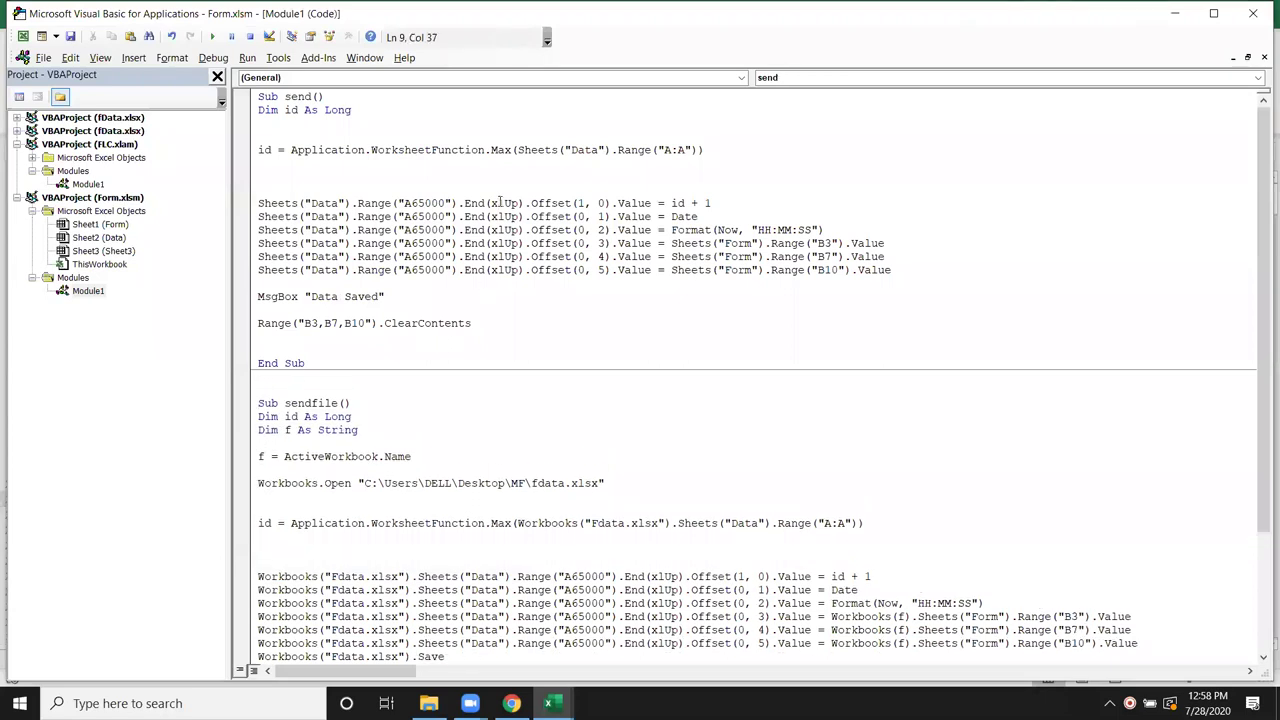
key("alt+F11")
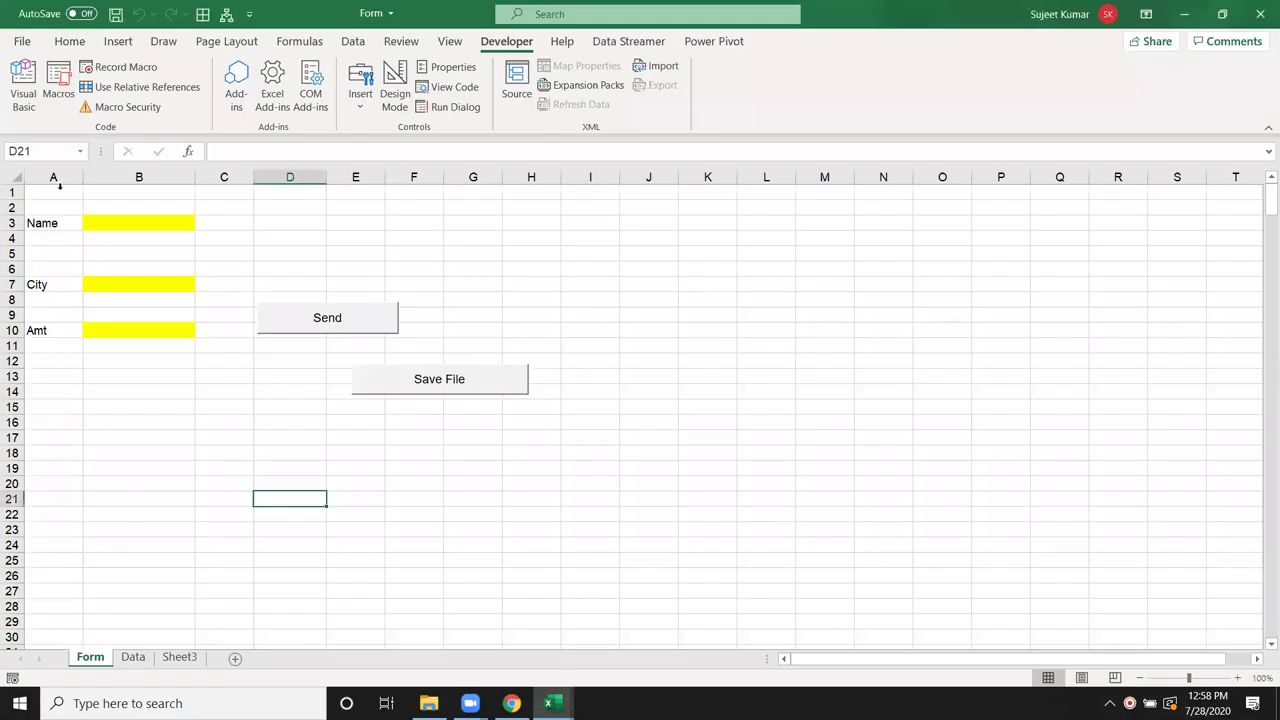
Confirm the Form's Name, City and Amt cells B3, B7 and B10 are empty.
left_click(97, 221)
left_click(106, 283)
left_click(108, 332)
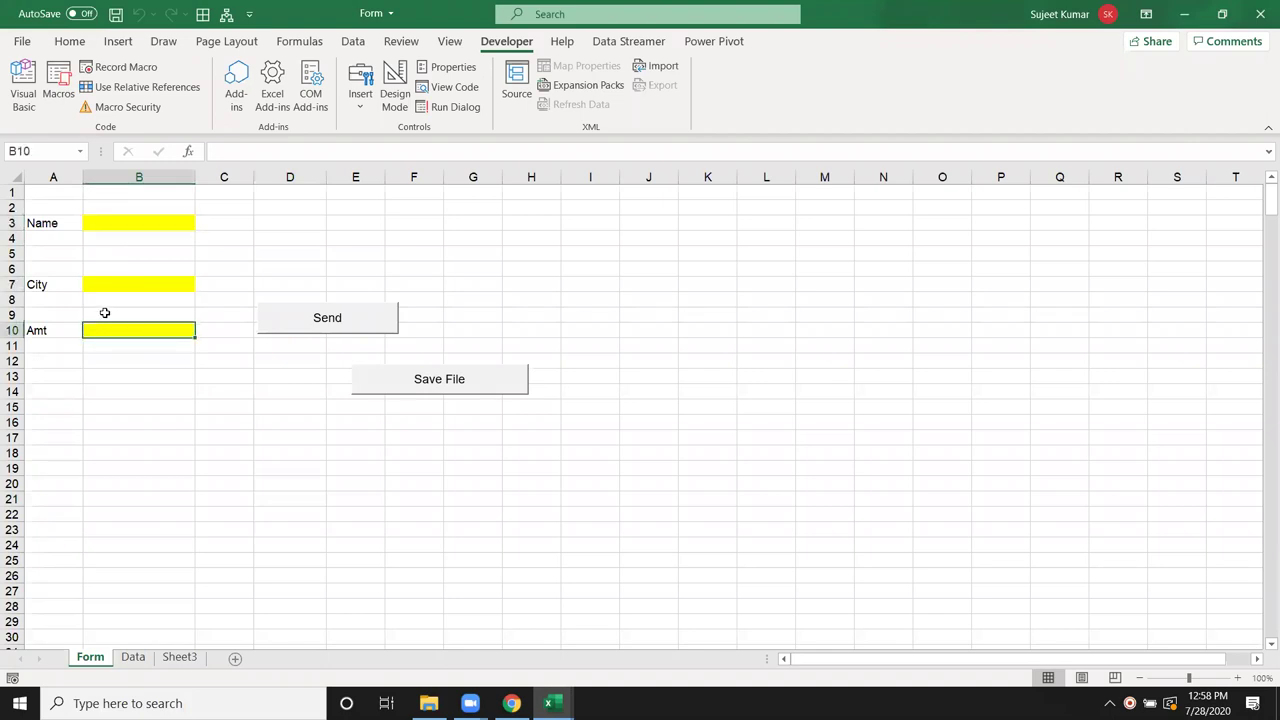
Inspect the Data sheet's row 3 record: ID 2, date 7/28/2020, Amt 6523.
left_click(133, 657)
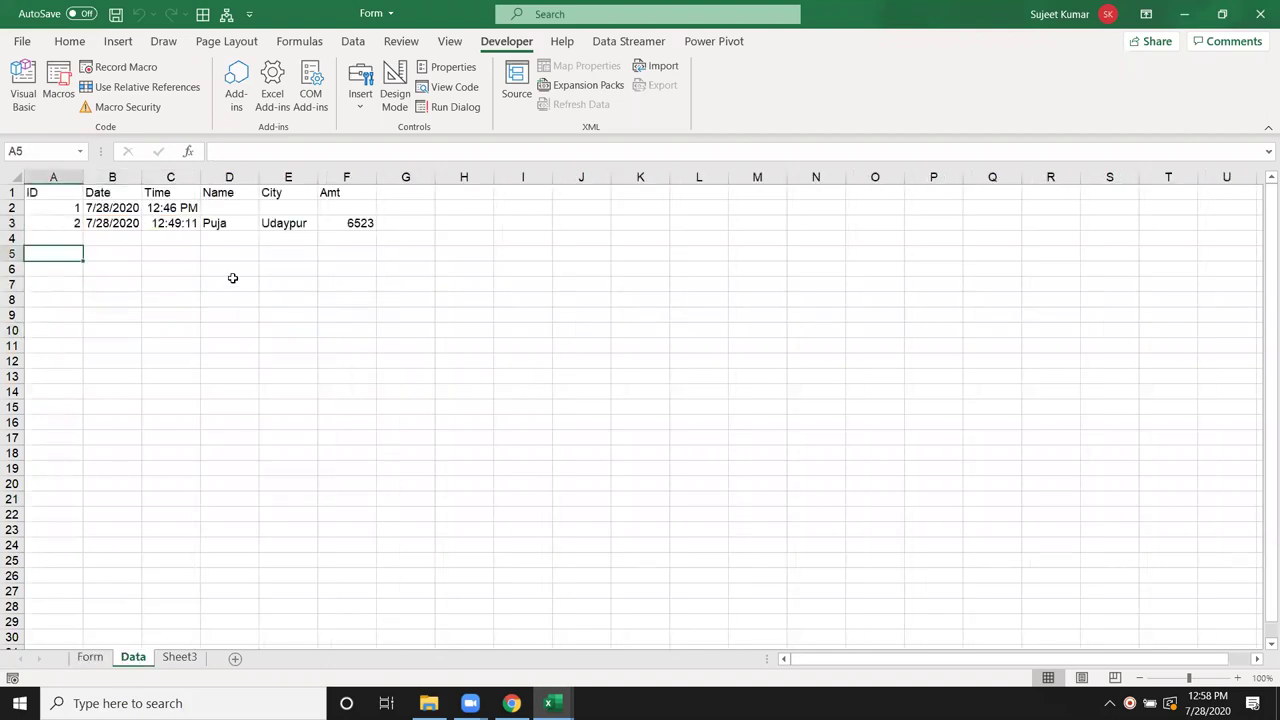
mouse_move(225, 227)
left_mouse_down()
mouse_move(395, 211)
mouse_move(368, 232)
left_mouse_up()
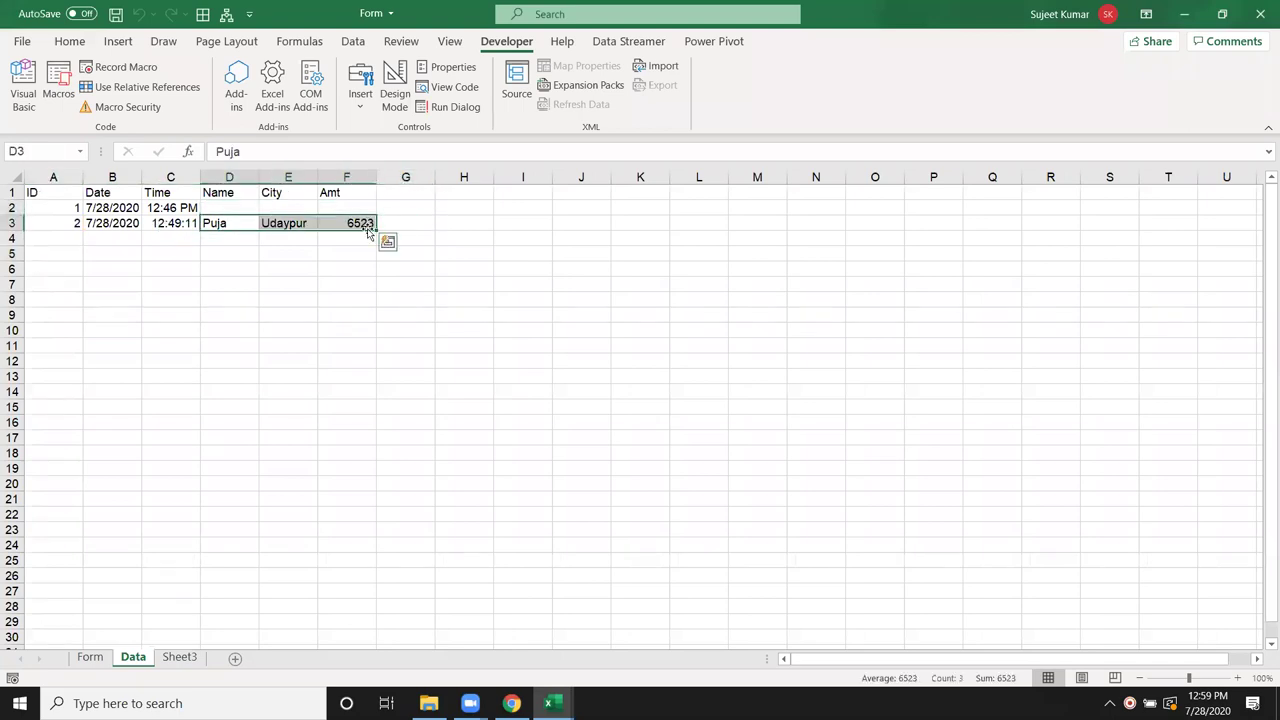
left_click(33, 224)
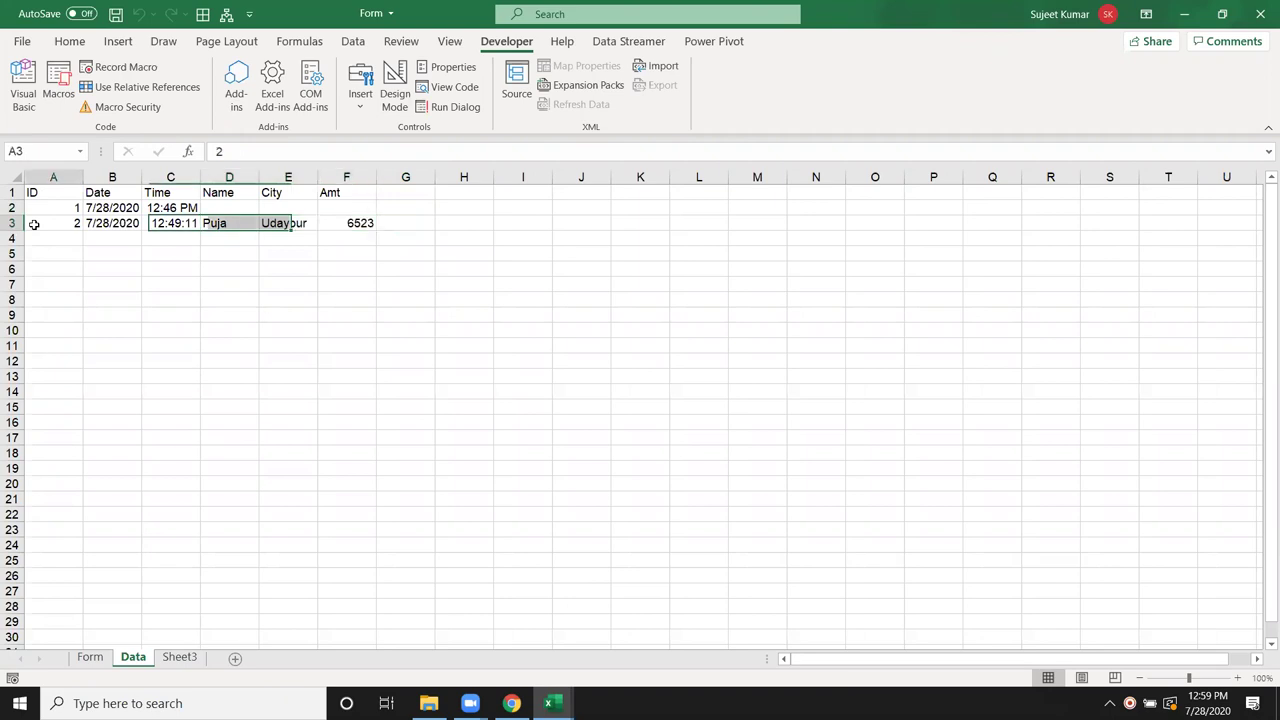
left_click(102, 218)
left_click_drag(103, 219, 156, 222)
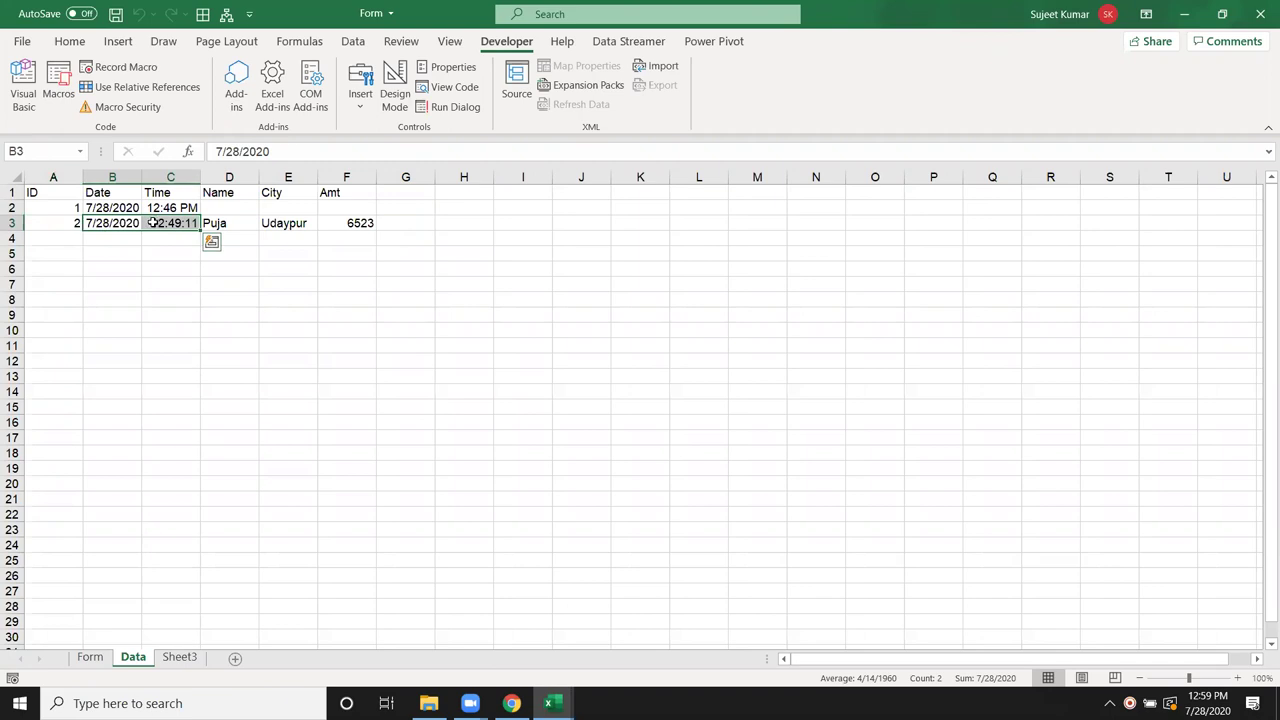
key("alt+F11")
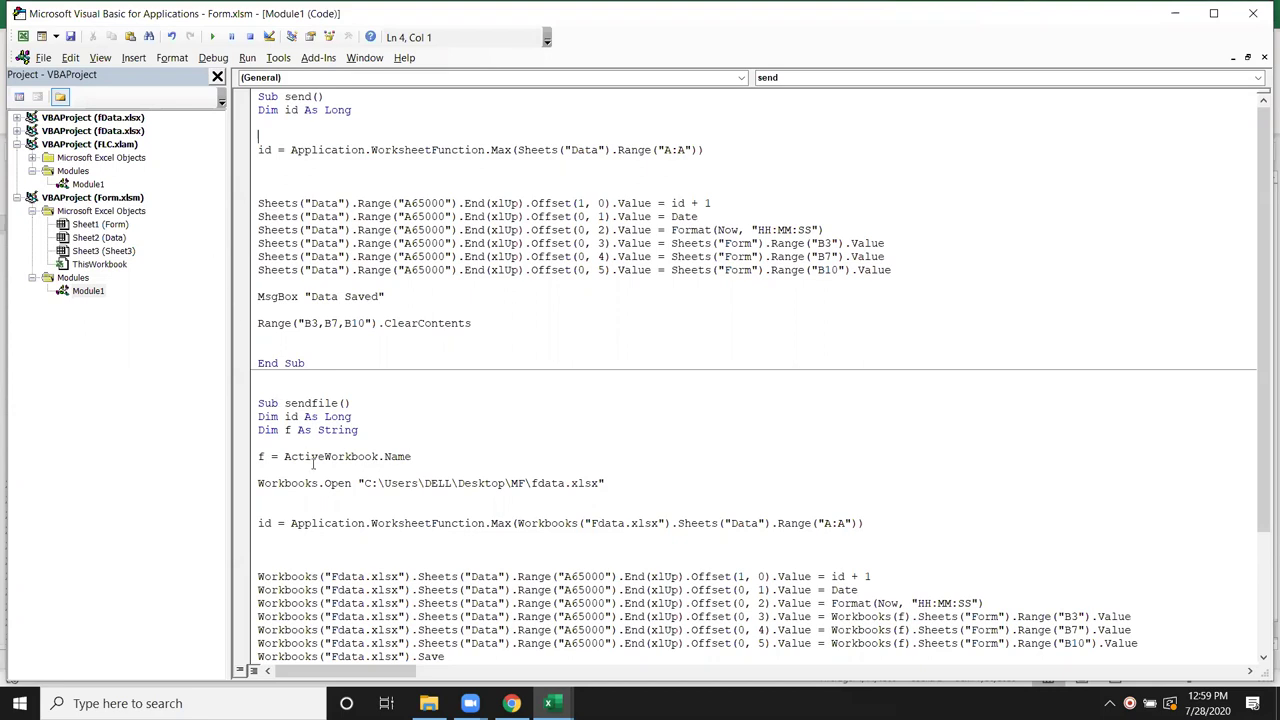
Review the send macro's Sheets block in Module1.
scroll(313, 463, "down", 3)
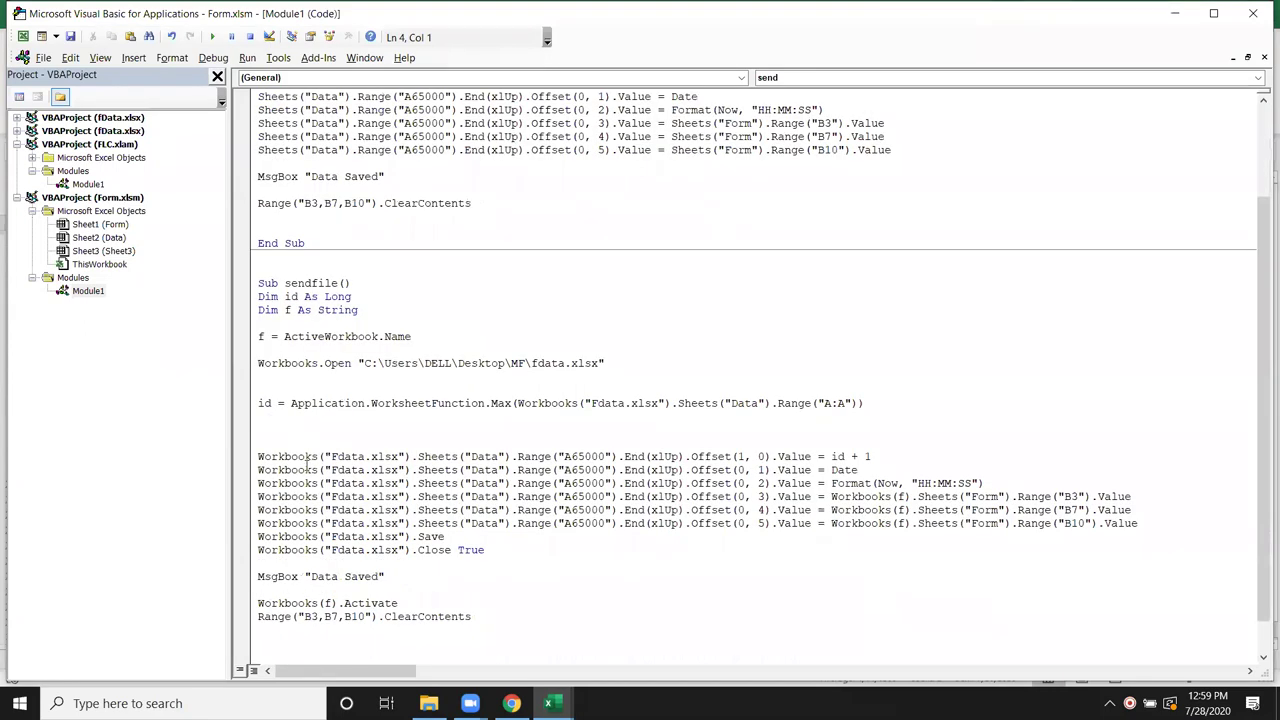
scroll(306, 463, "up", 2)
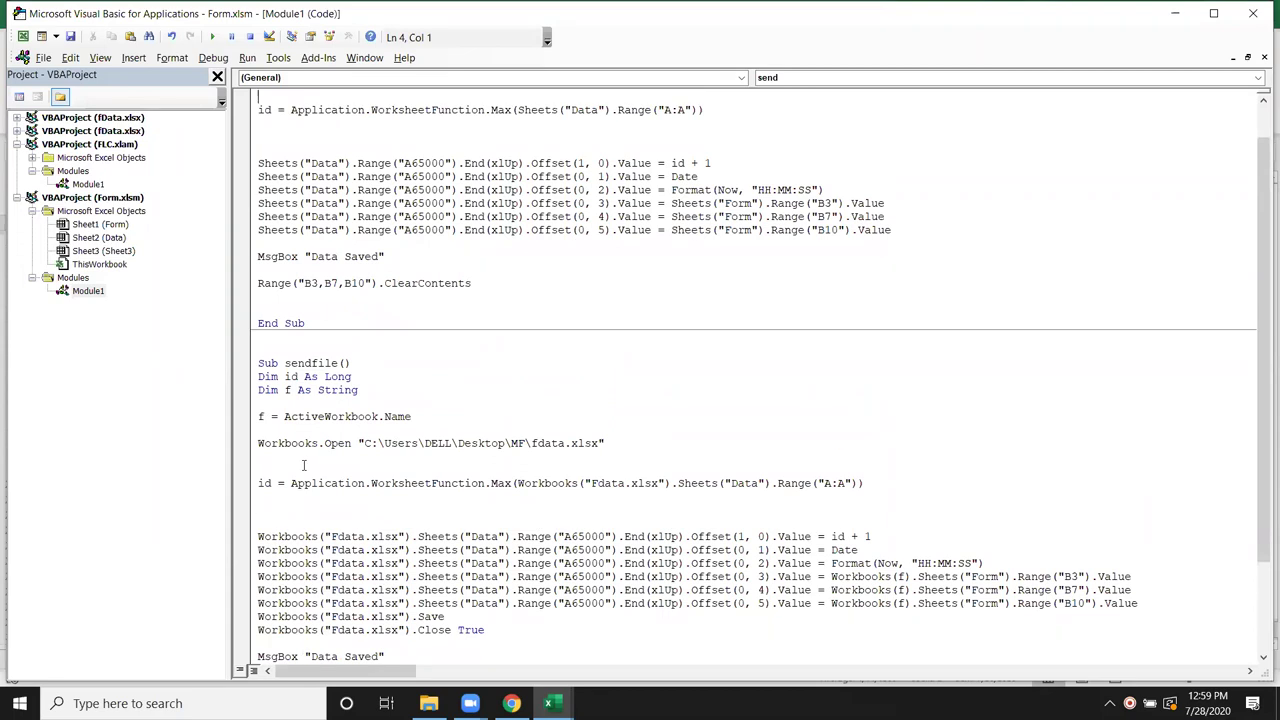
left_click(279, 150)
left_click_drag(279, 150, 355, 257)
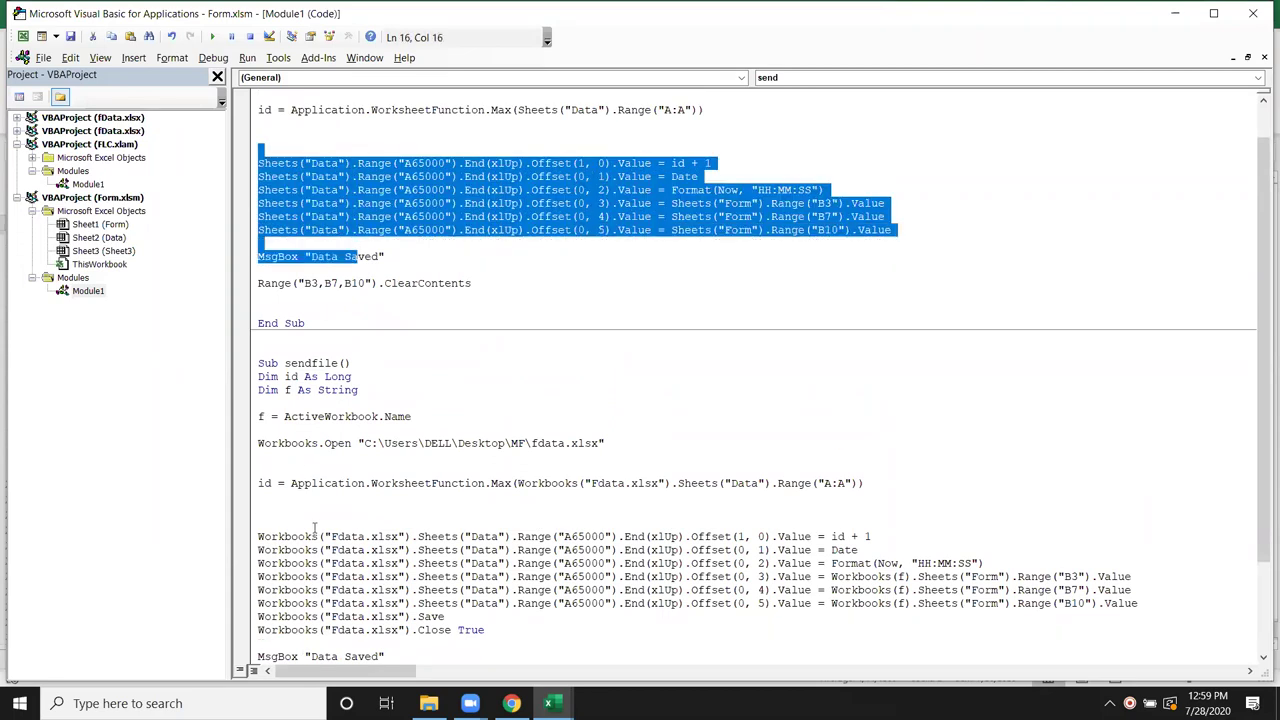
scroll(278, 389, "down", 3)
left_click(278, 389)
Return to Excel and toggle between the Data and Form sheets, ending on Form.
key("alt+F11")
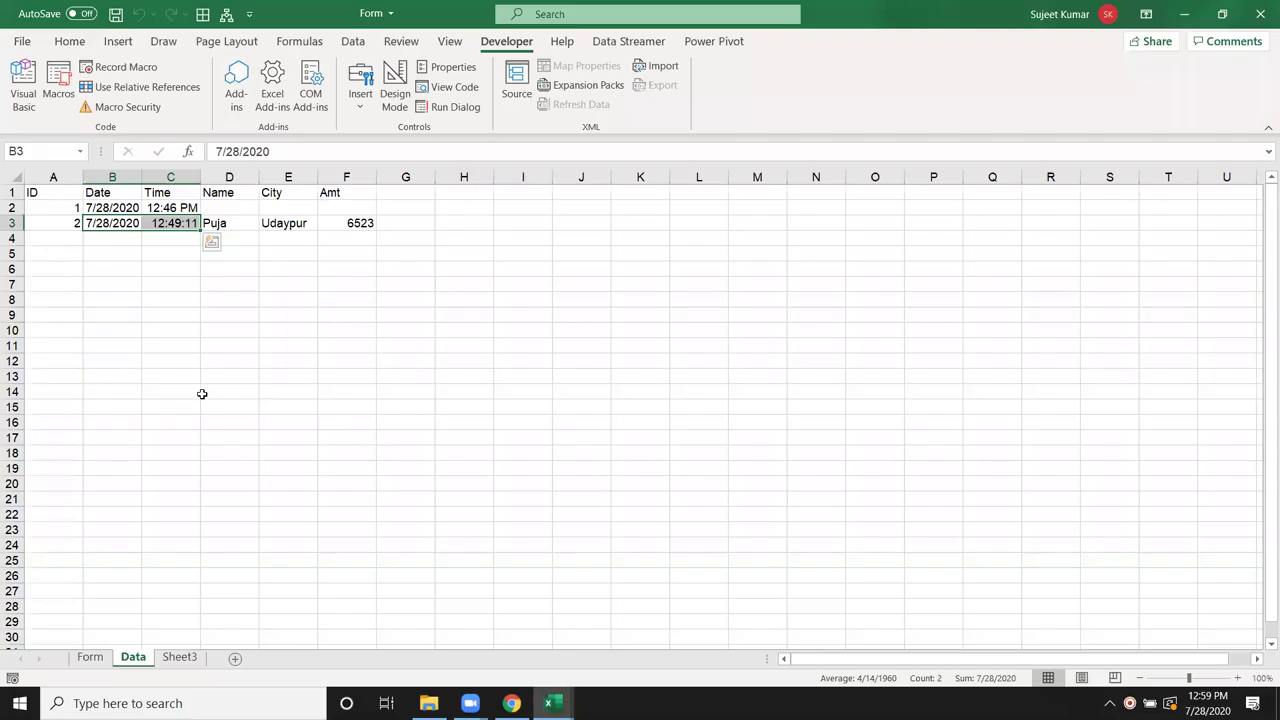
left_click(92, 657)
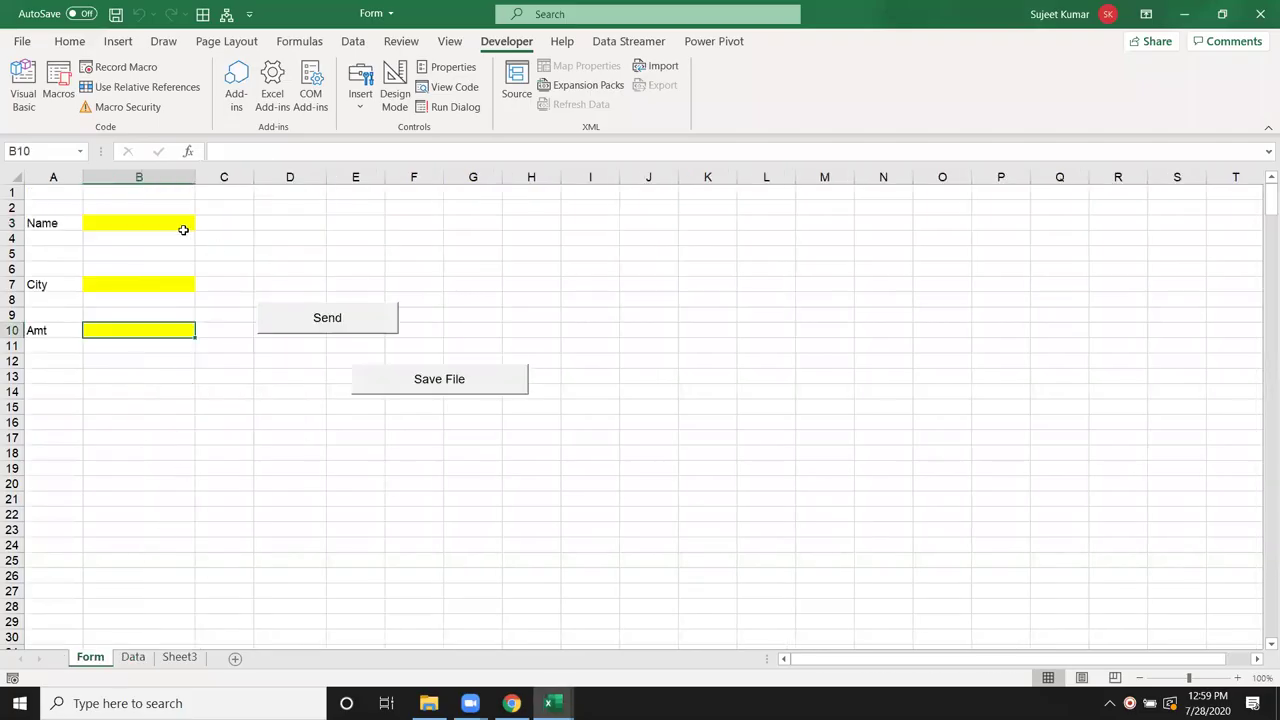
key("alt+F11")
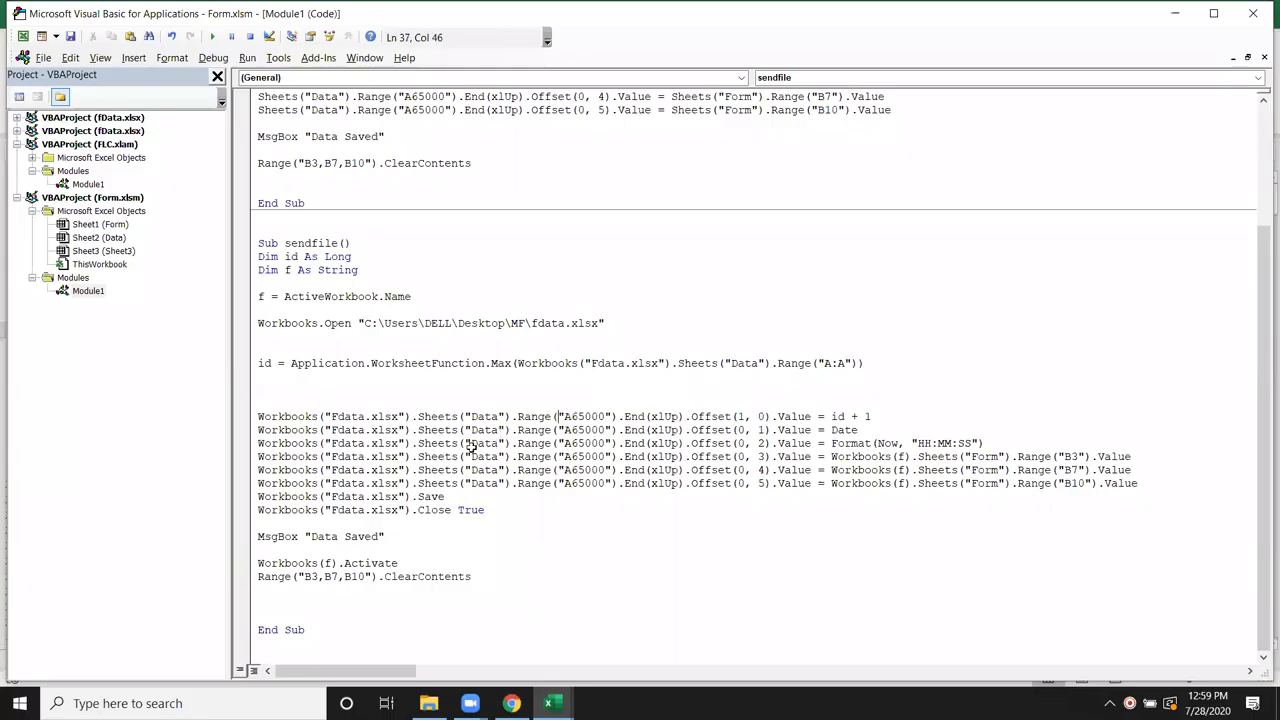
key("alt+F11")
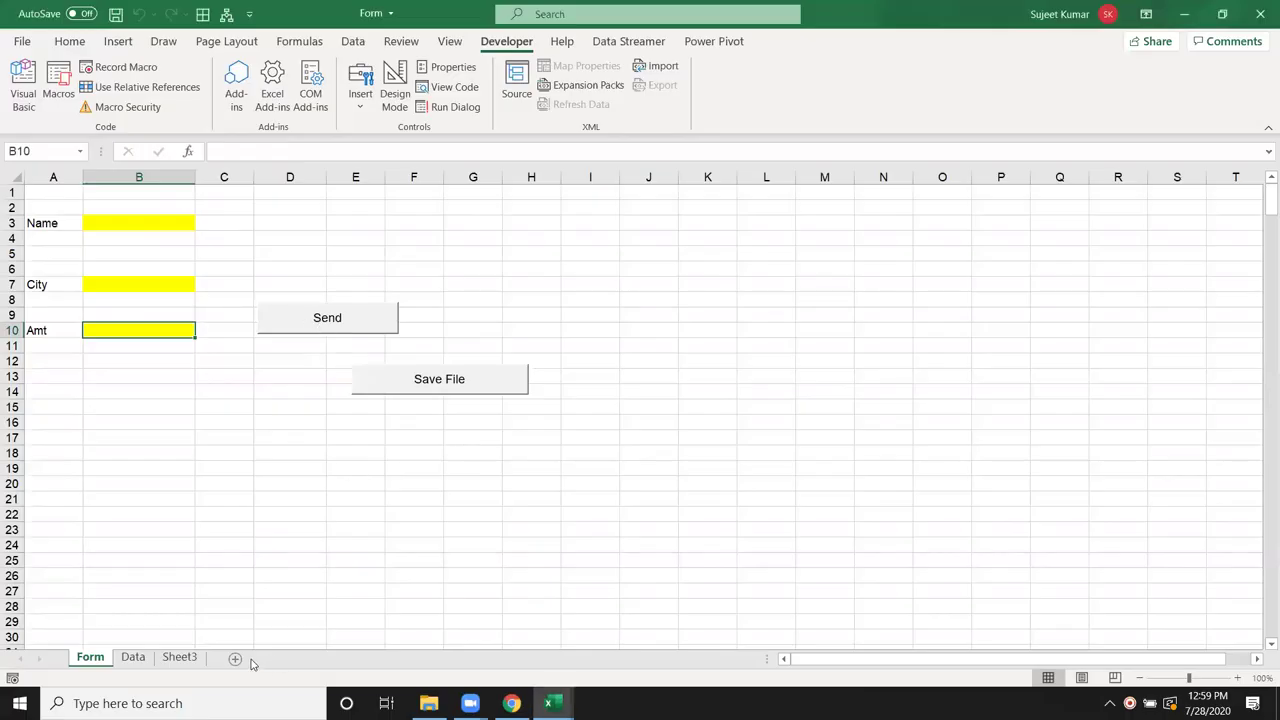
left_click(131, 660)
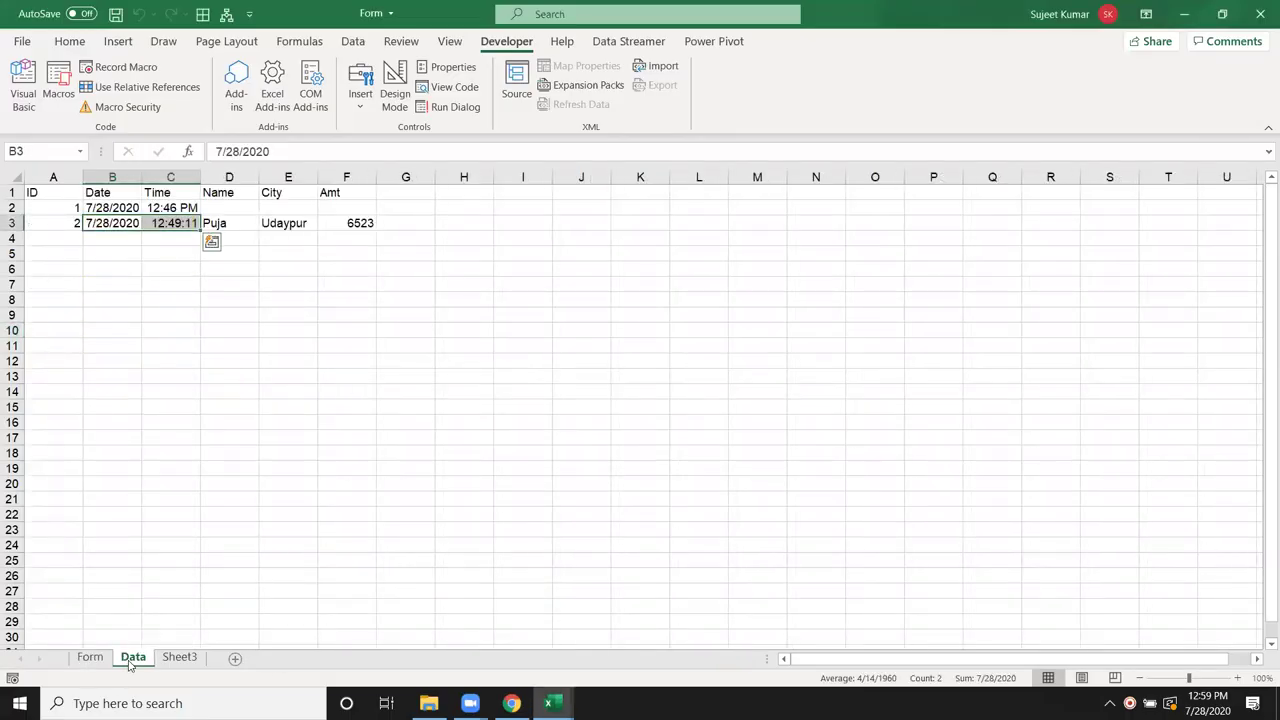
left_click(100, 662)
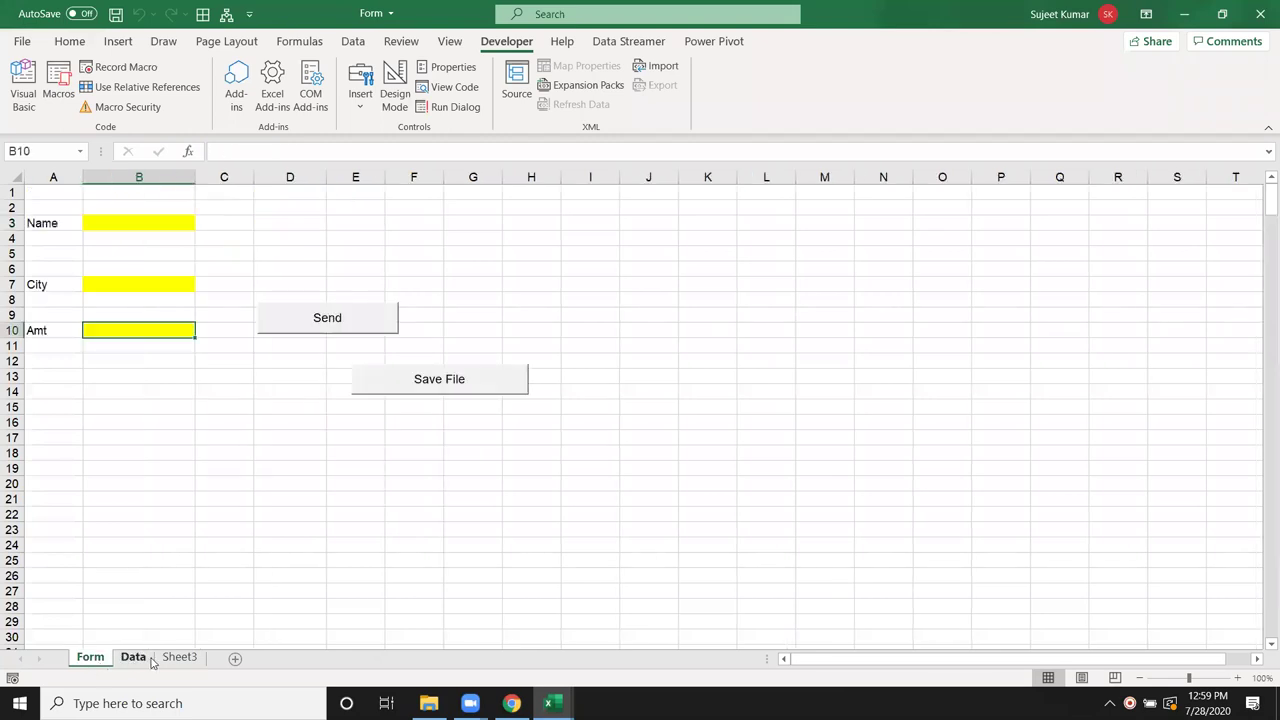
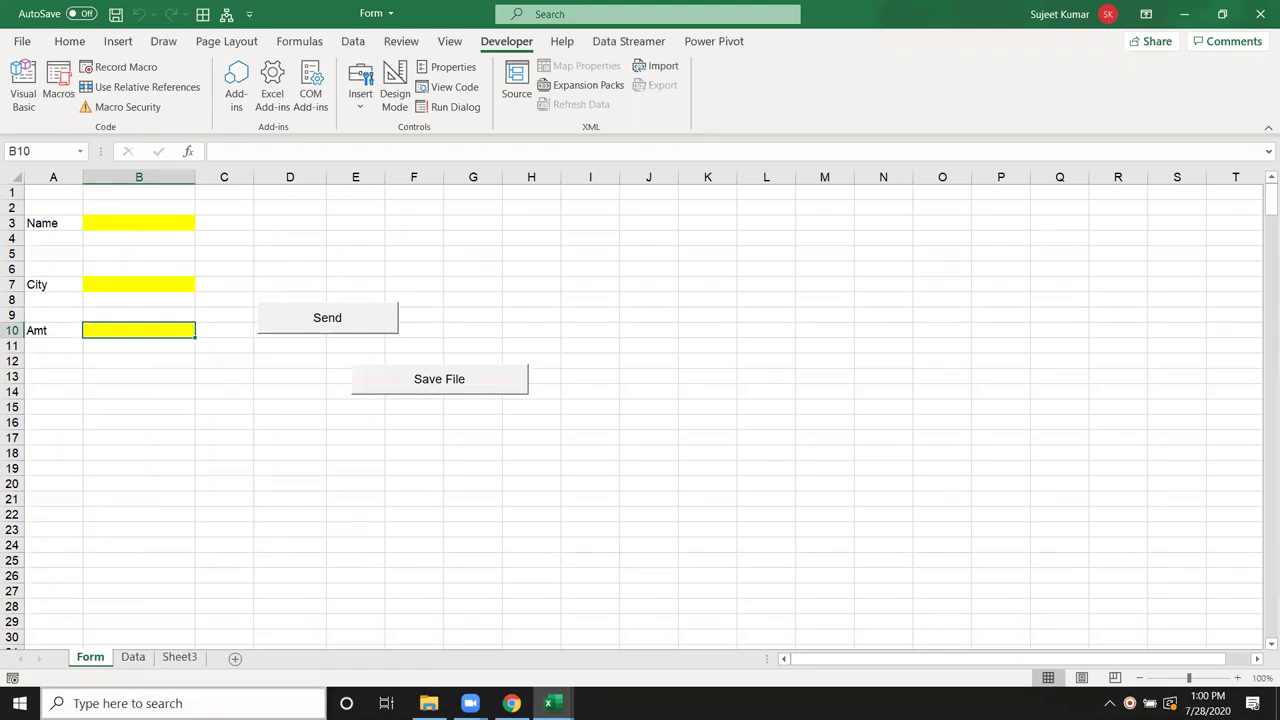
Open the VBA editor and highlight the f = ActiveWorkbook.Name line and the Dim f As String declaration.
key("alt+F11")
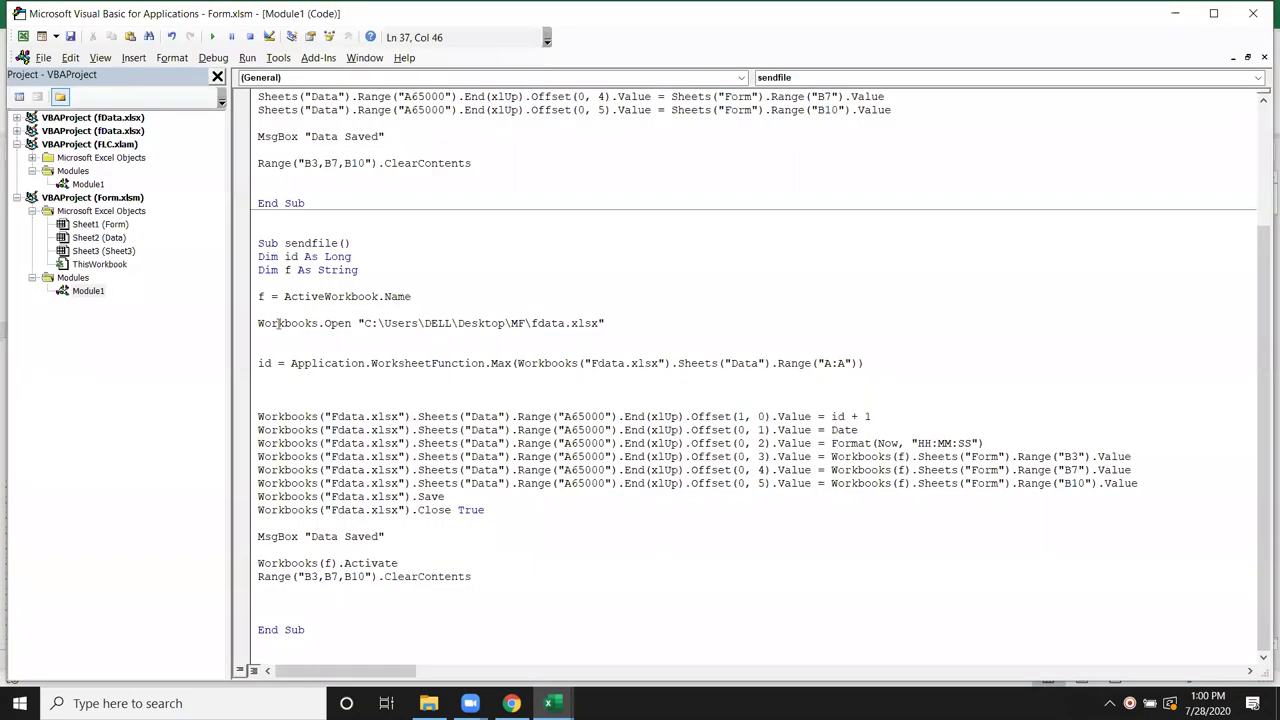
left_click_drag(422, 291, 250, 300)
left_click(252, 302)
left_click(248, 305)
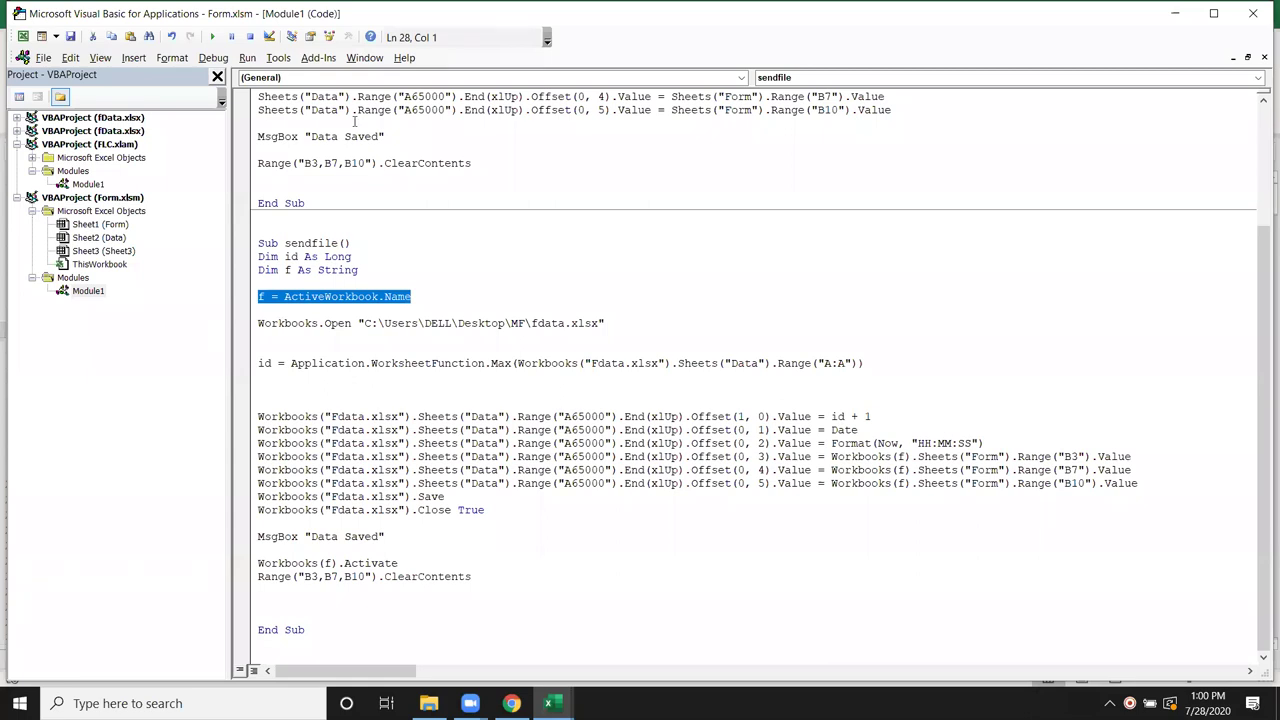
left_click(897, 457)
left_click_drag(412, 296, 284, 296)
left_click(358, 270)
left_click_drag(358, 270, 258, 243)
left_click_drag(358, 270, 246, 278)
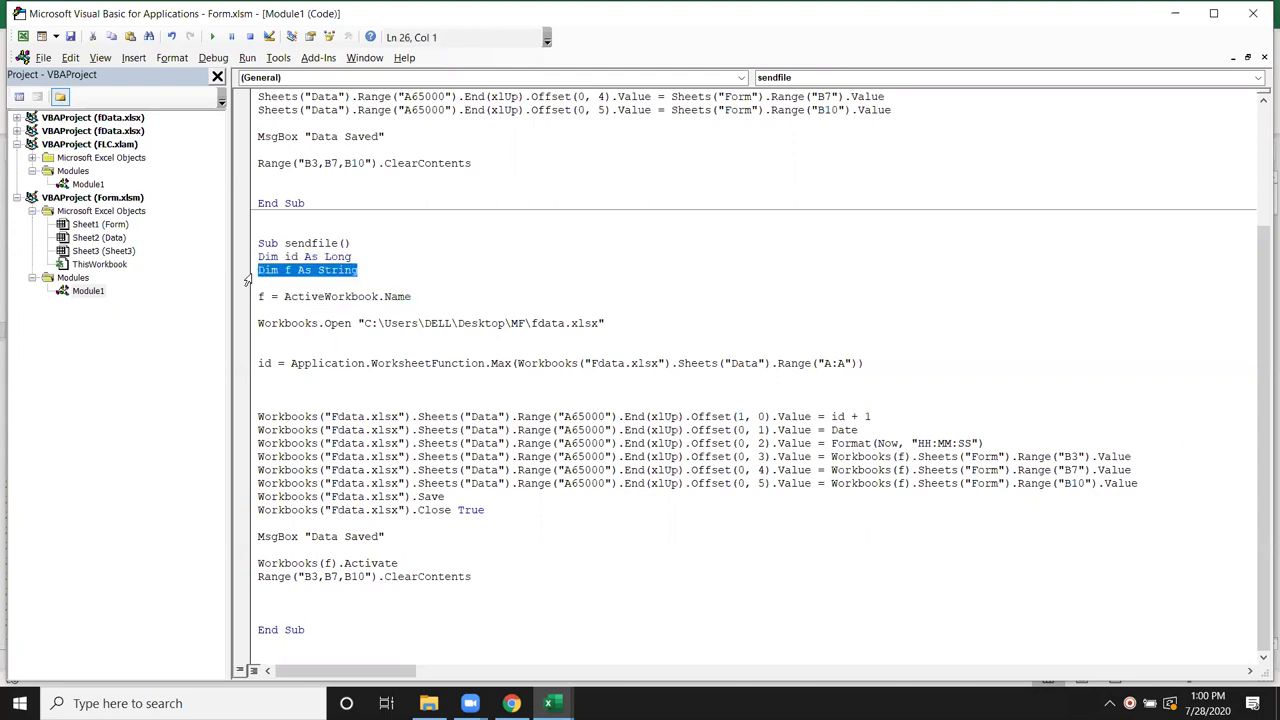
Highlight the Workbooks.Open line and the quoted fdata.xlsx file path.
left_click(291, 363)
key("shift+End")
left_click_drag(261, 323, 270, 342)
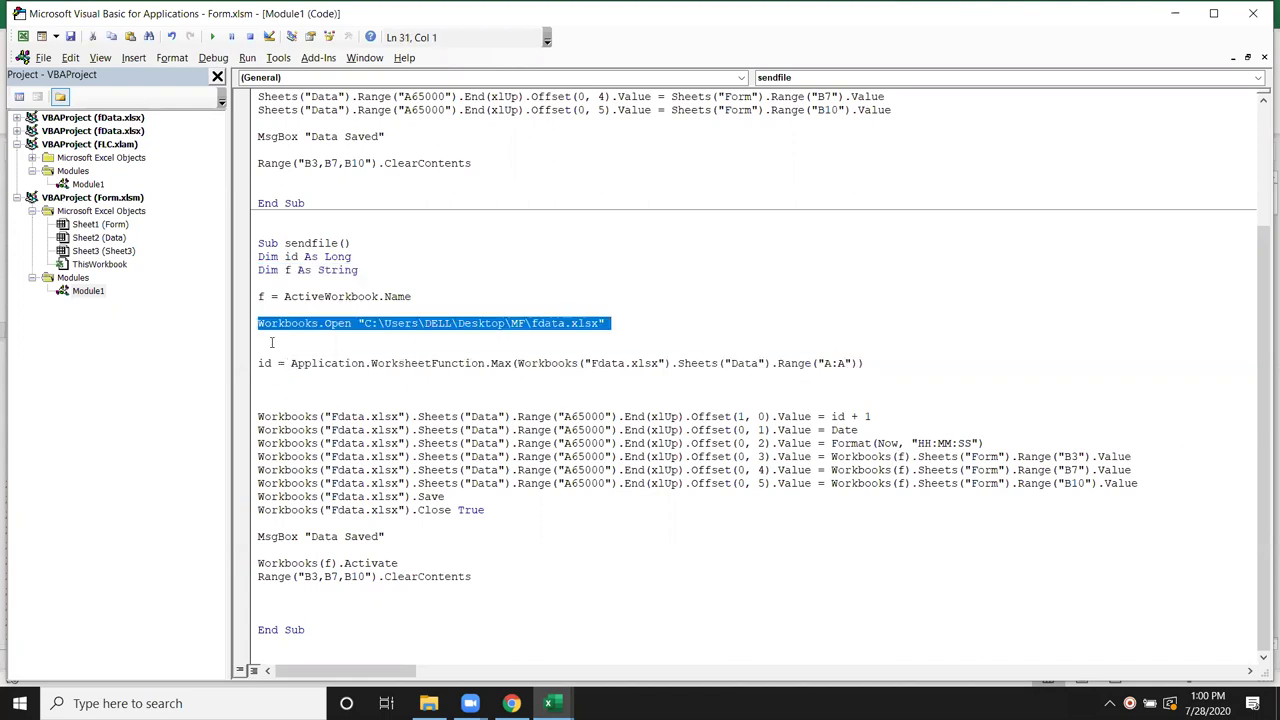
left_click(364, 330)
left_click_drag(366, 330, 538, 325)
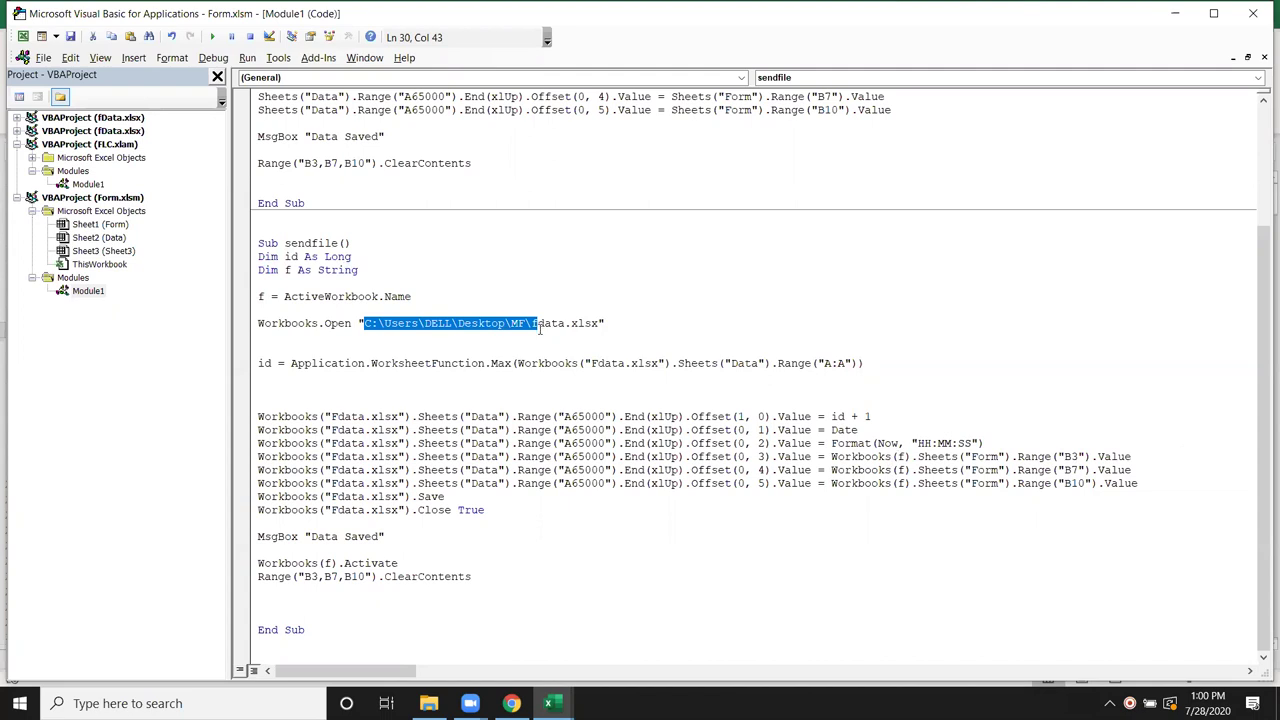
left_click_drag(616, 319, 352, 318)
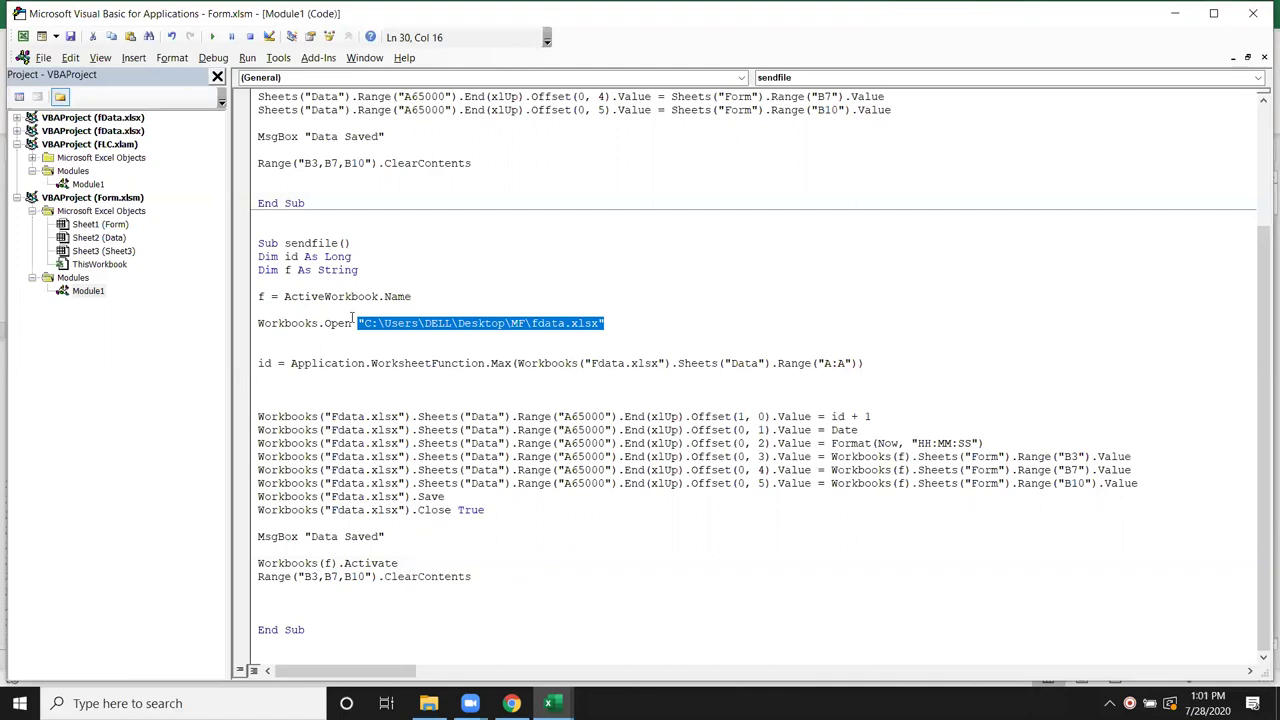
left_click_drag(605, 323, 257, 323)
left_click(382, 403)
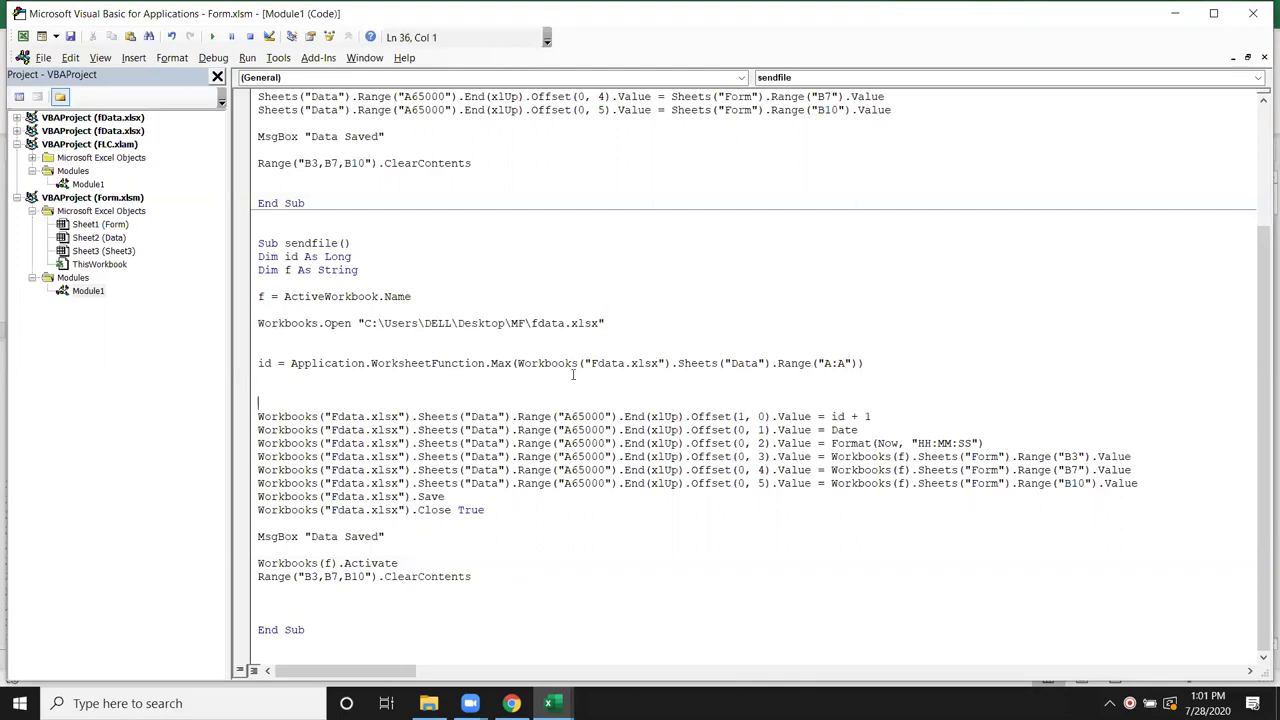
Highlight the Data sheet name and Max function in the id line, and send's Max expression.
double_click(745, 364)
double_click(501, 364)
scroll(498, 345, "up", 4)
left_click_drag(704, 150, 497, 150)
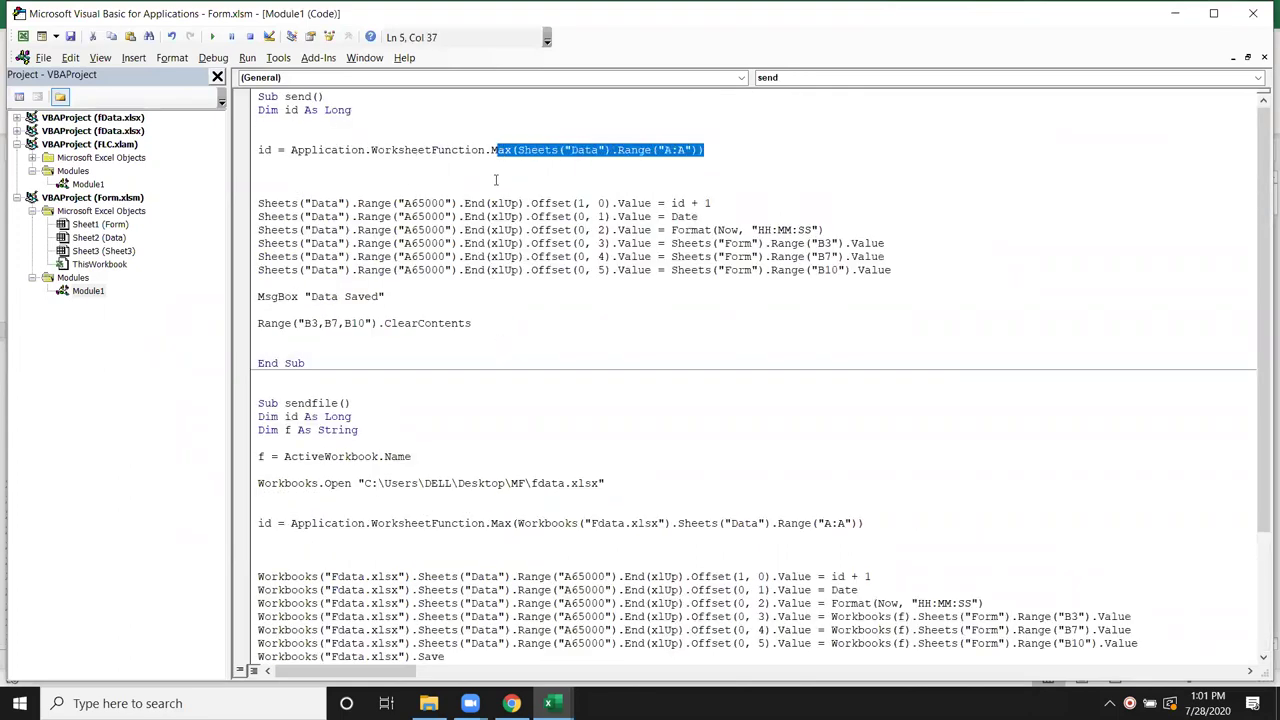
left_click(540, 150)
left_click_drag(516, 150, 648, 152)
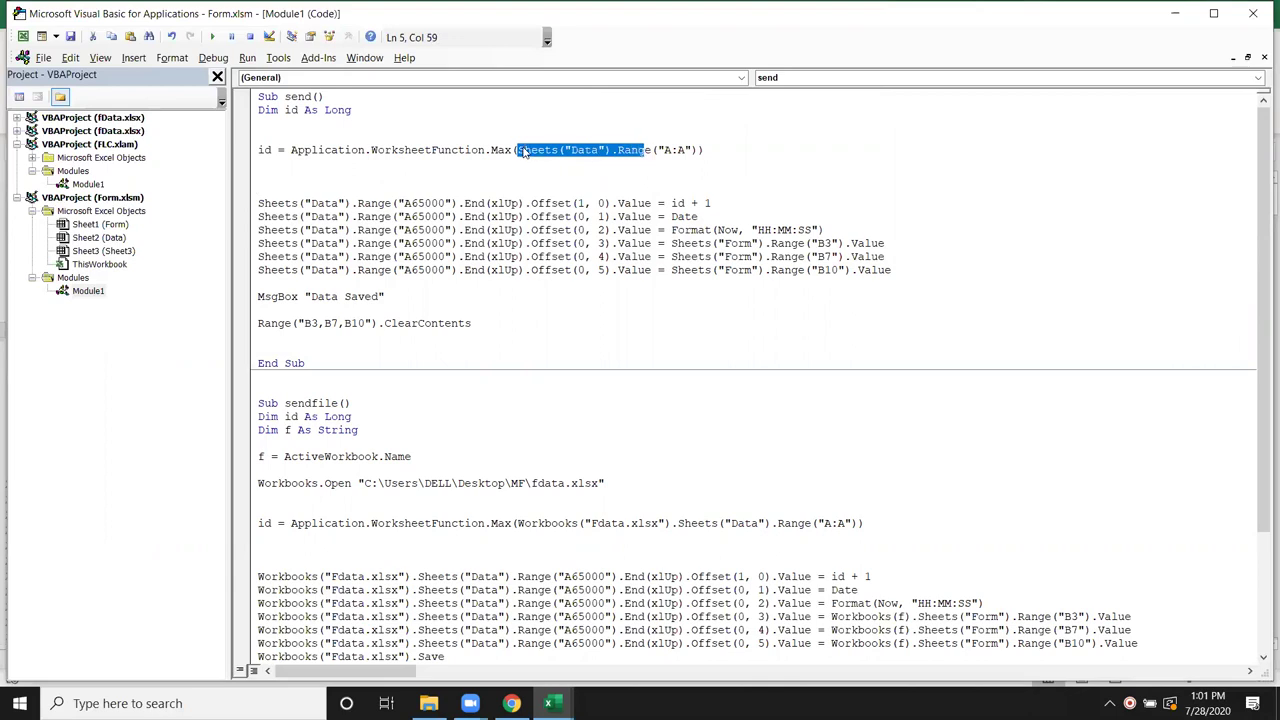
left_click(690, 522)
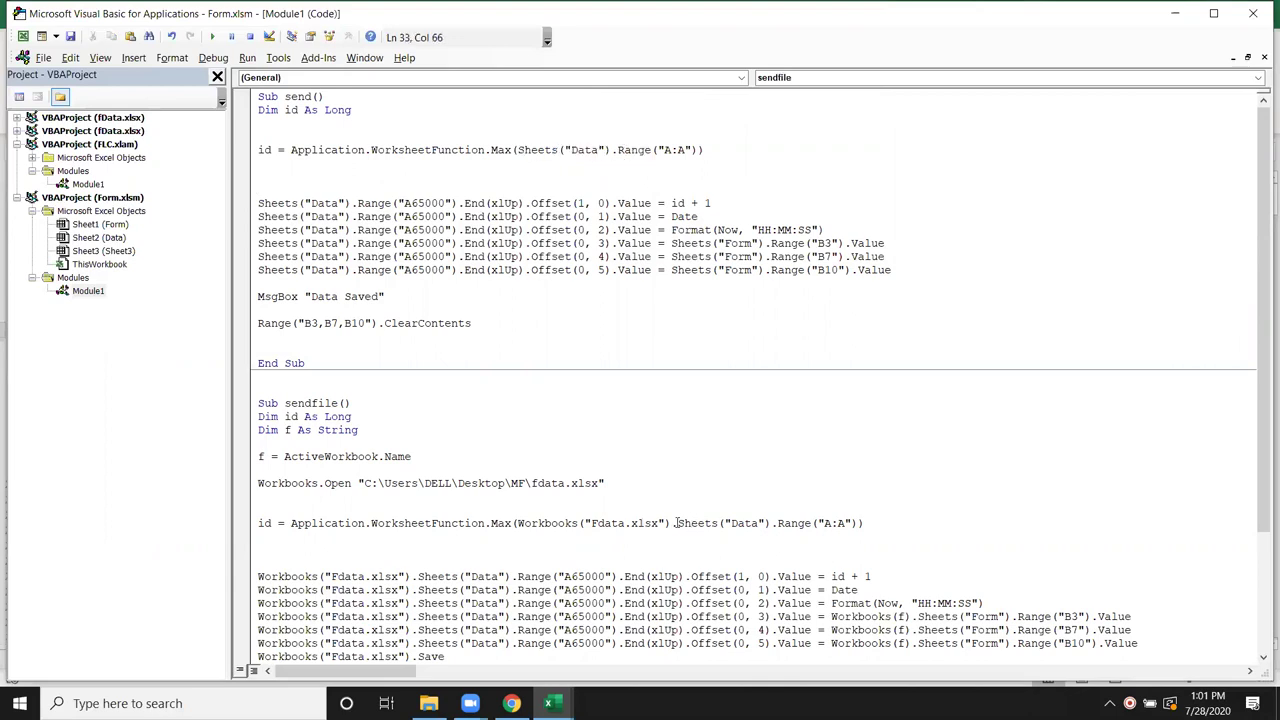
left_click_drag(677, 523, 516, 523)
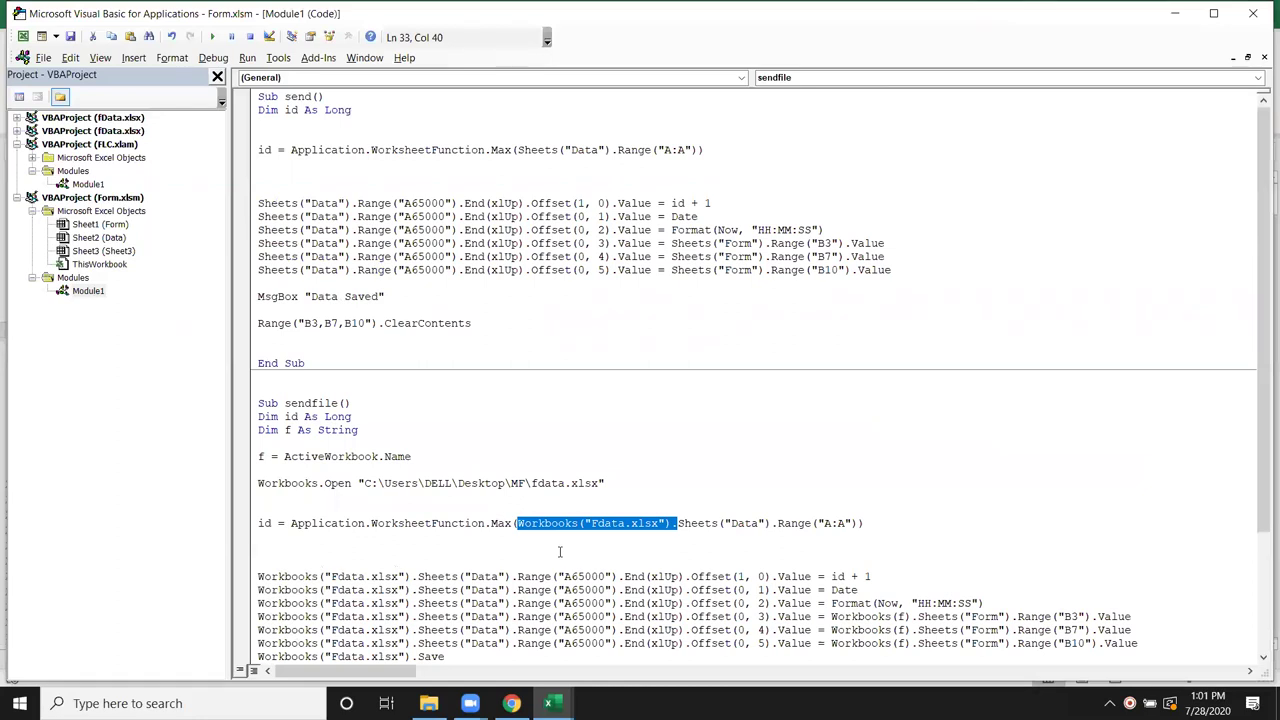
scroll(560, 551, "down", 1)
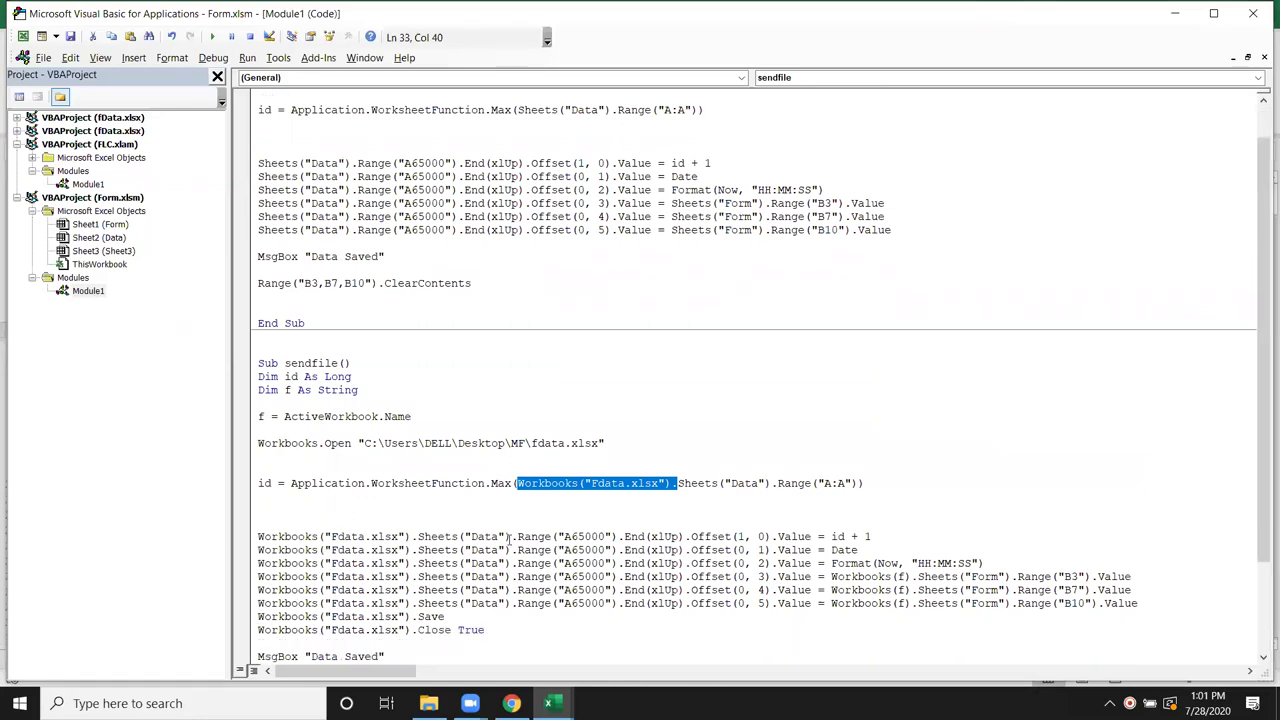
left_click(306, 175)
left_click(492, 577)
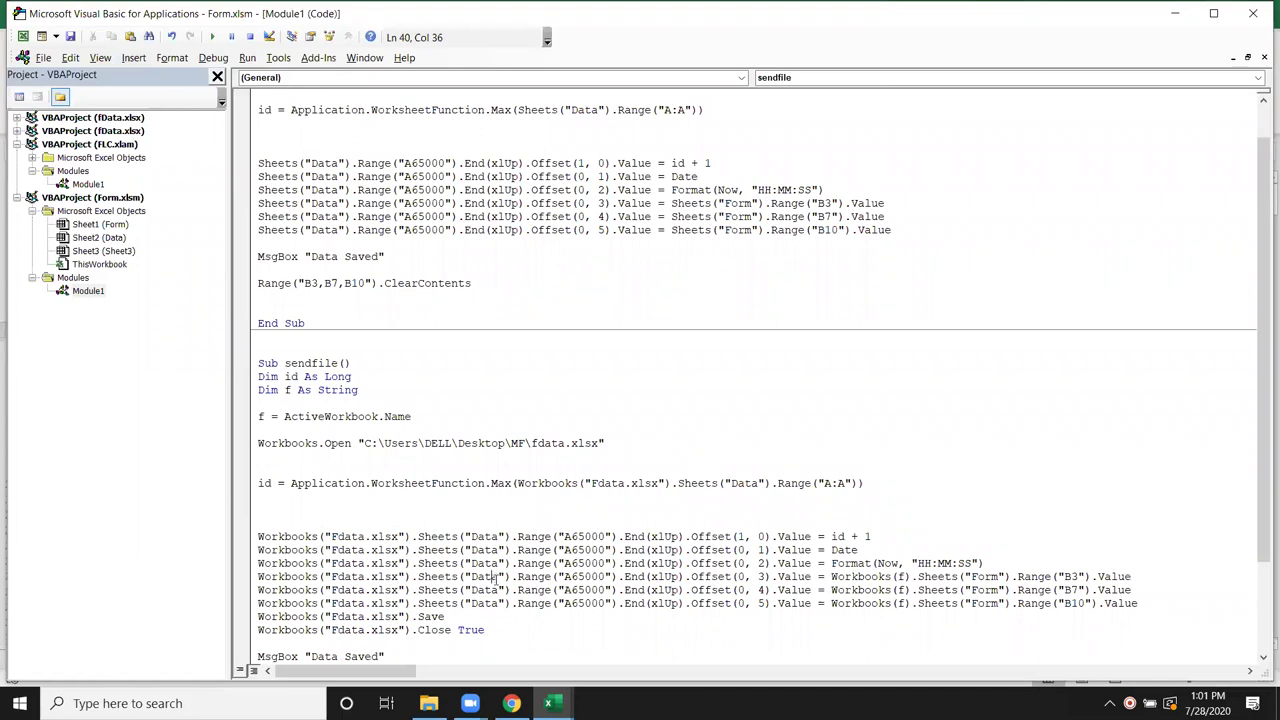
left_click(259, 166)
left_click_drag(417, 540, 194, 517)
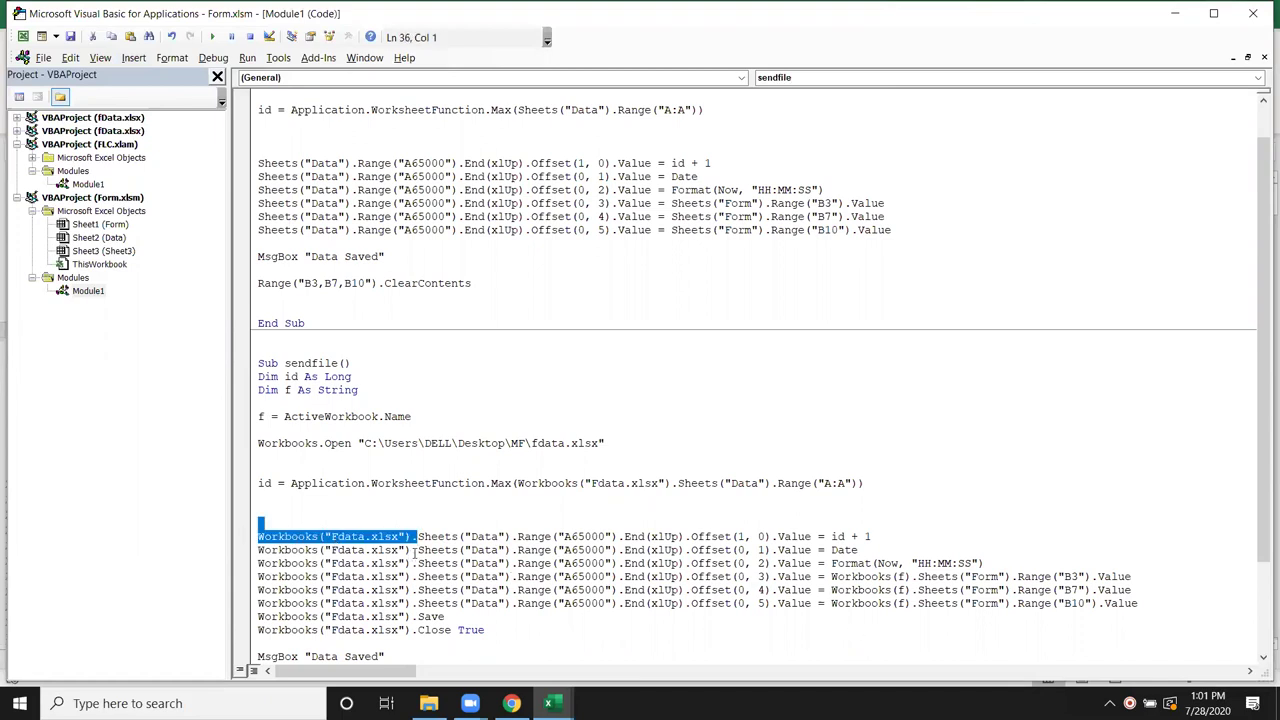
left_click_drag(417, 550, 208, 549)
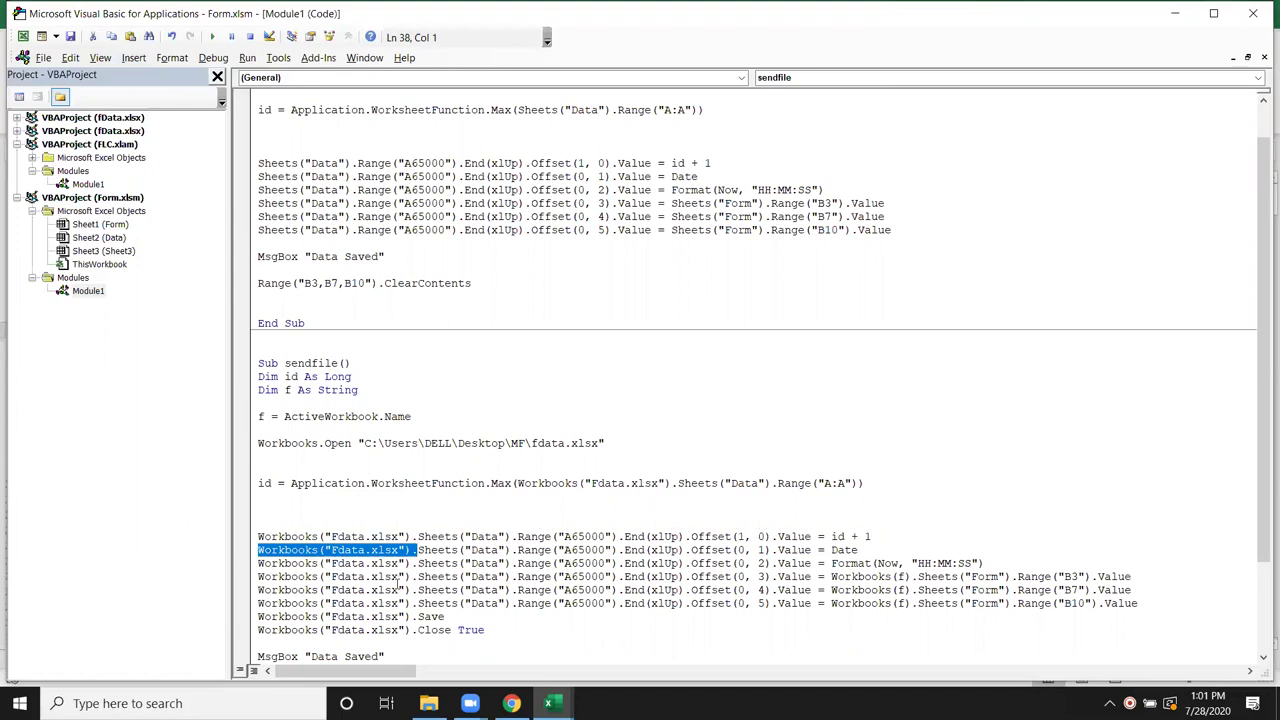
left_click_drag(411, 565, 256, 562)
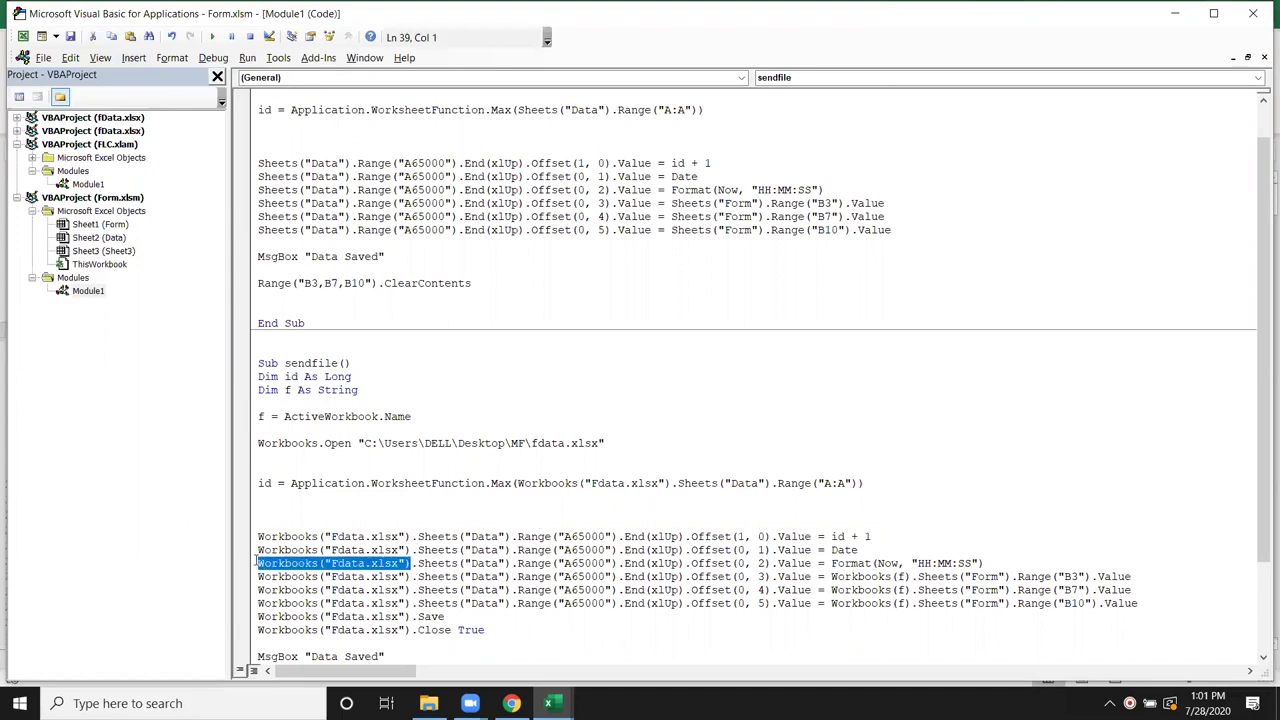
left_click(404, 576)
left_click(278, 456)
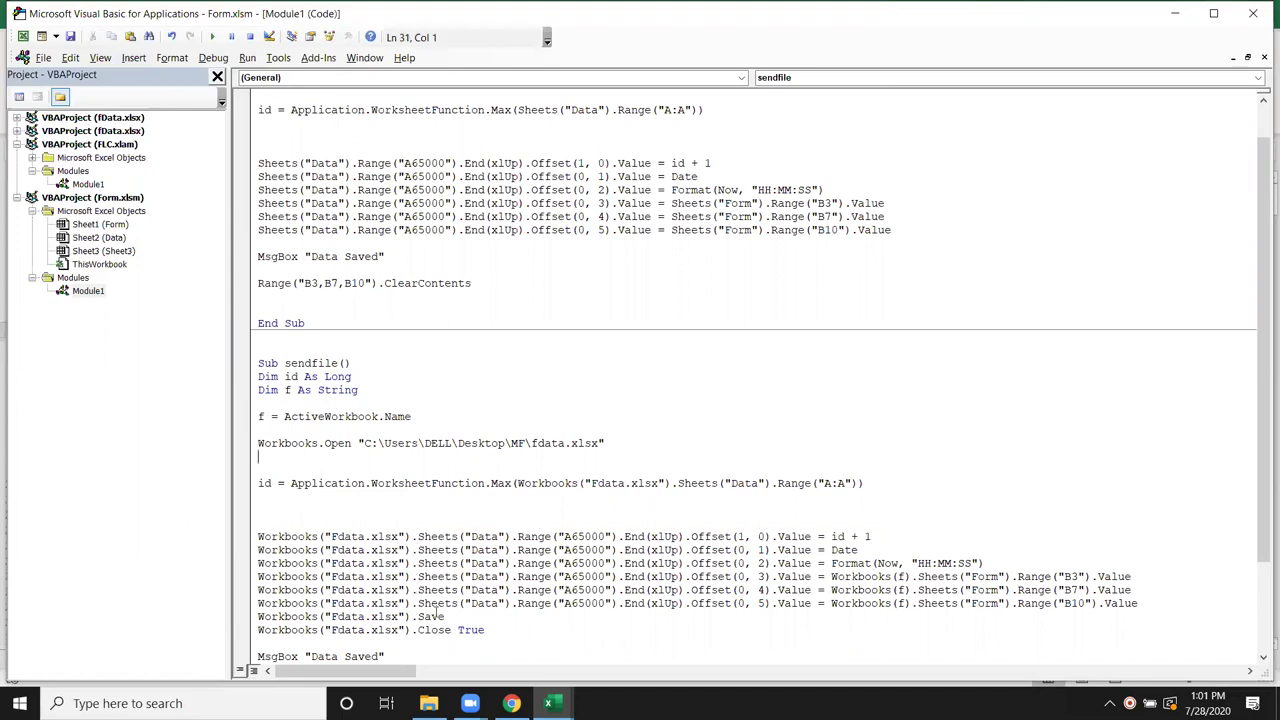
scroll(436, 613, "down", 2)
left_click_drag(845, 497, 906, 497)
left_click_drag(417, 336, 264, 336)
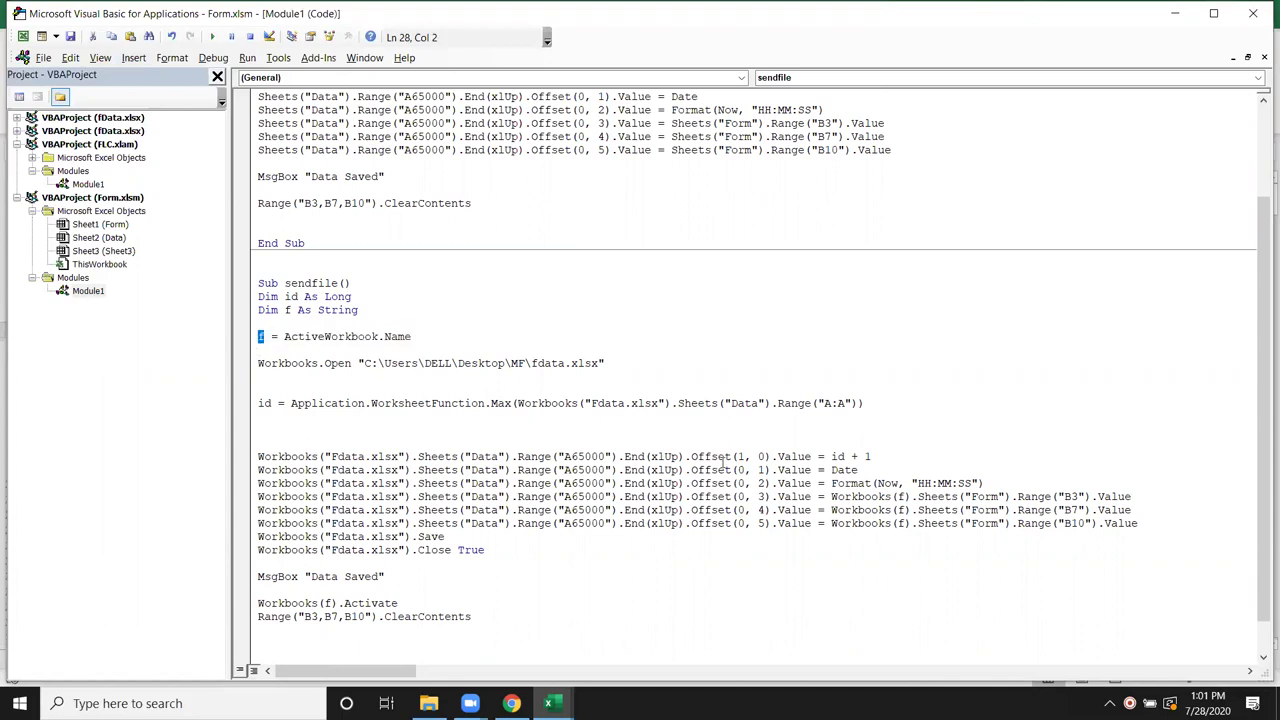
left_click_drag(896, 497, 907, 497)
left_click_drag(1066, 497, 1075, 497)
left_click(698, 496)
left_click(757, 510)
left_click_drag(500, 123, 898, 150)
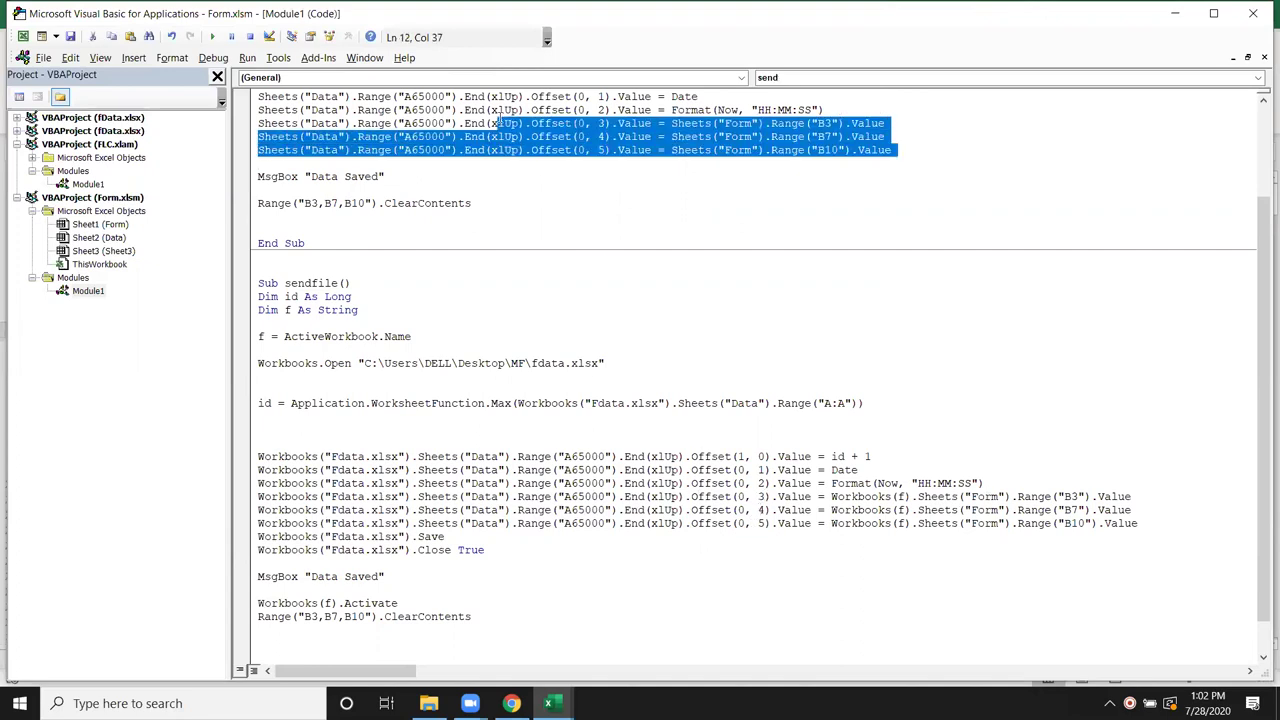
left_click(757, 523)
left_click_drag(706, 483, 1138, 523)
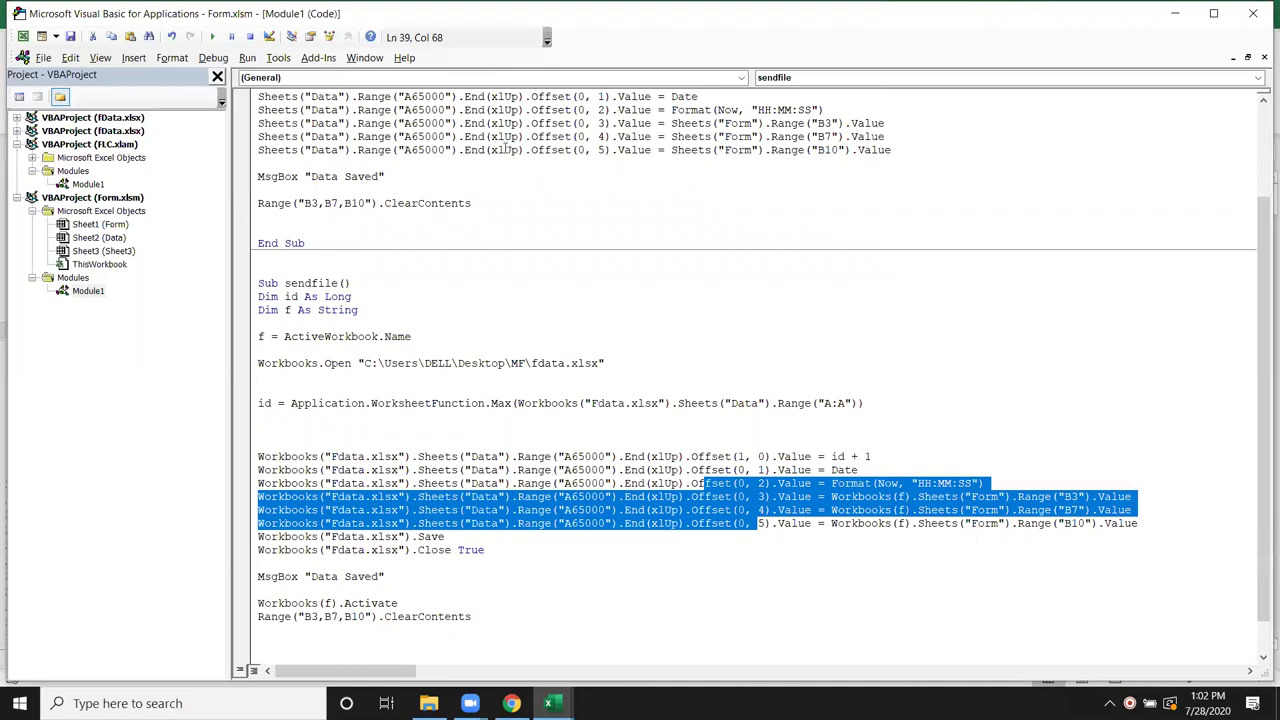
left_click(676, 123)
left_click(289, 123)
left_click(866, 123)
left_click(348, 527)
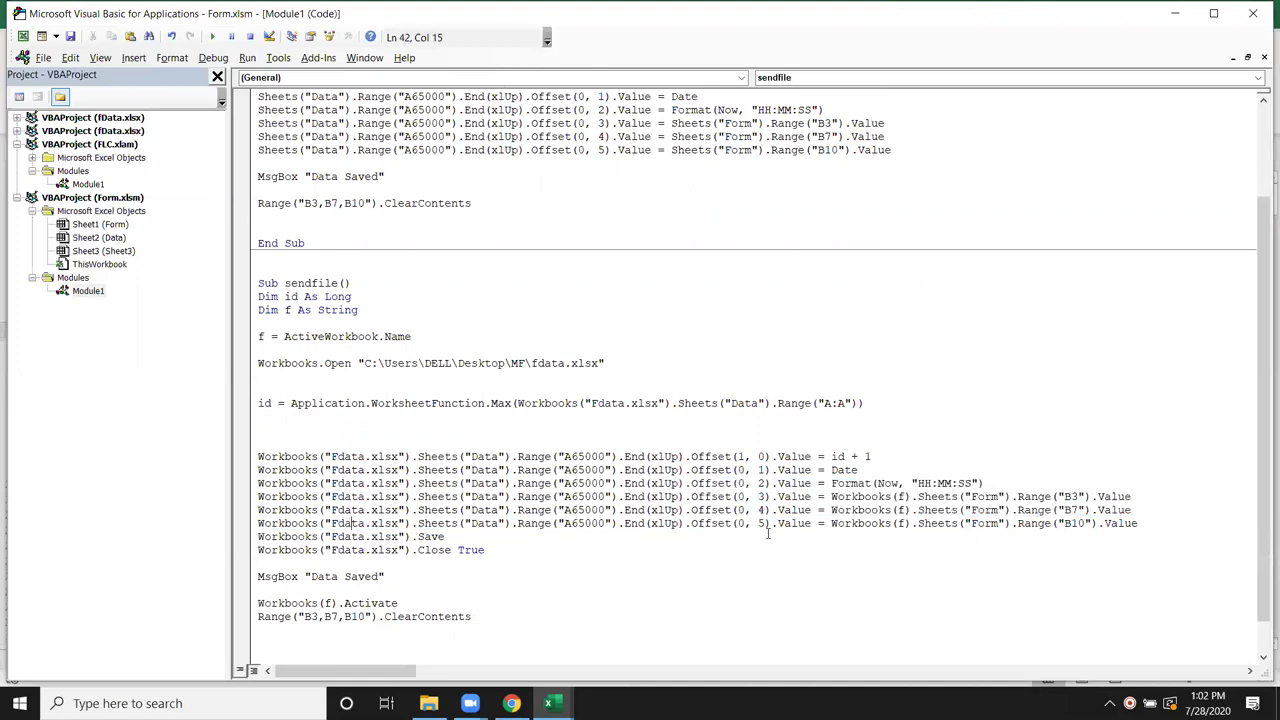
left_click(965, 532)
scroll(697, 572, "down", 1)
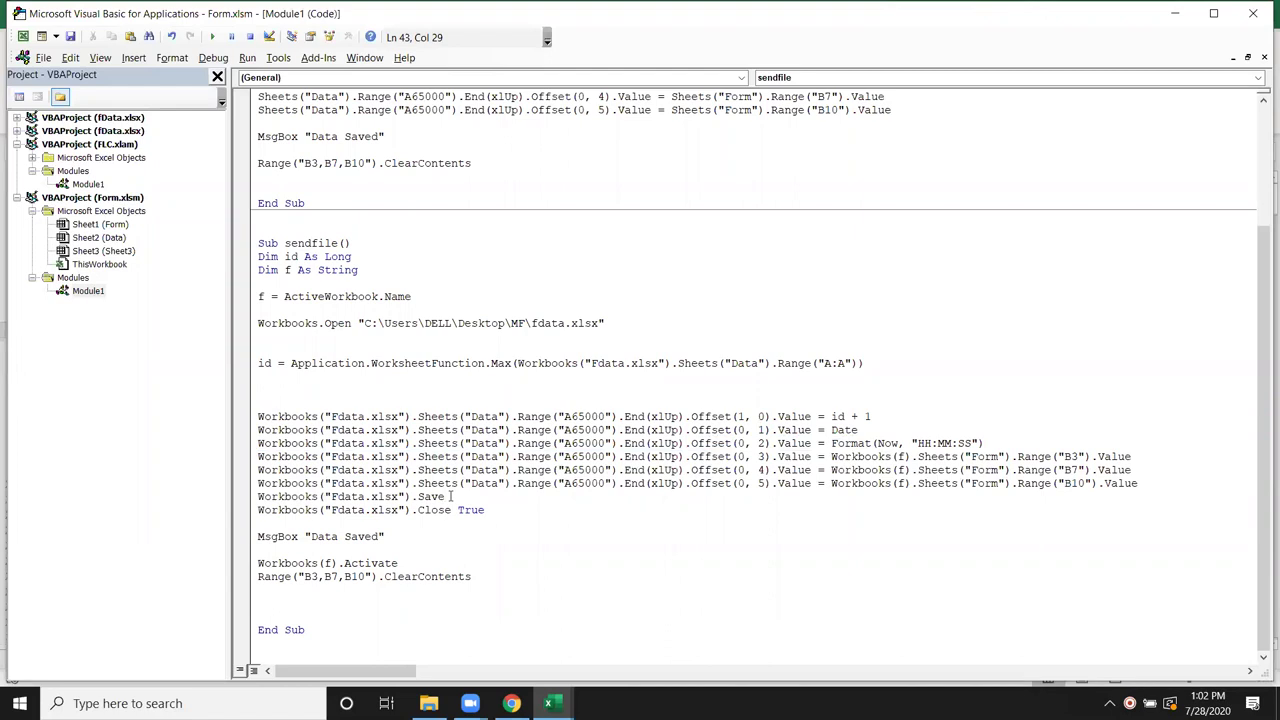
left_click_drag(446, 497, 256, 497)
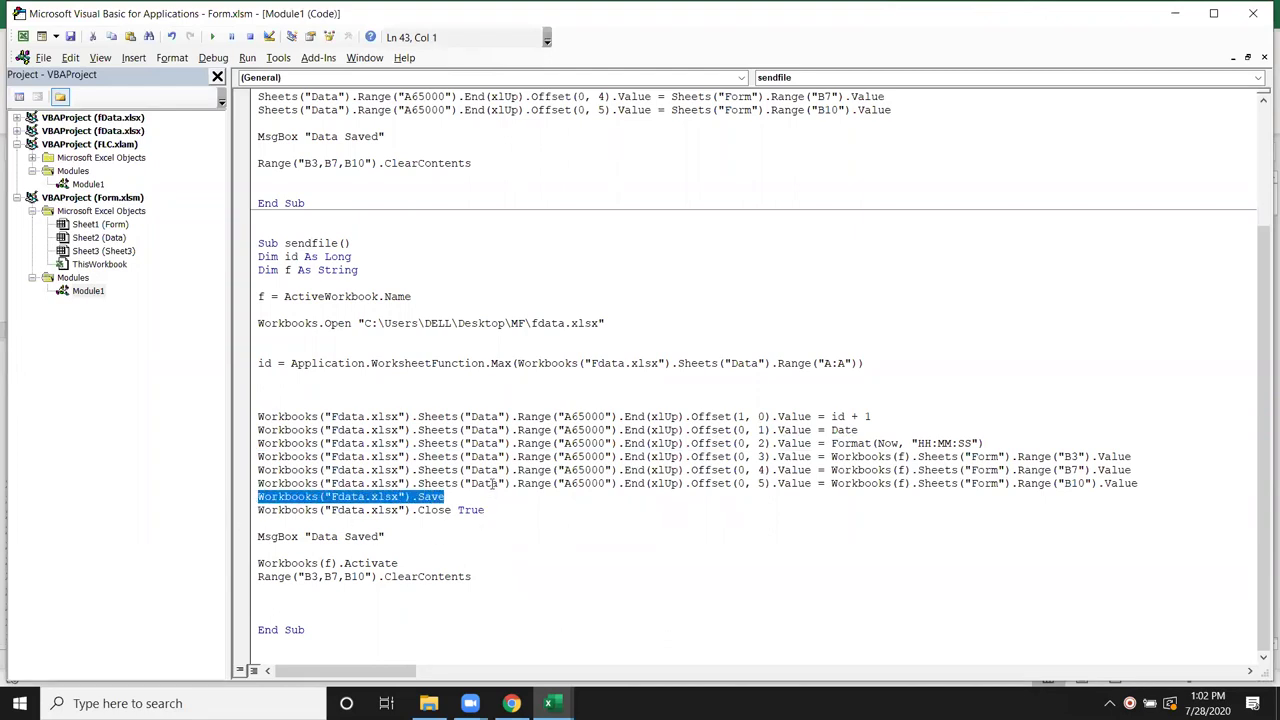
left_click_drag(490, 510, 256, 510)
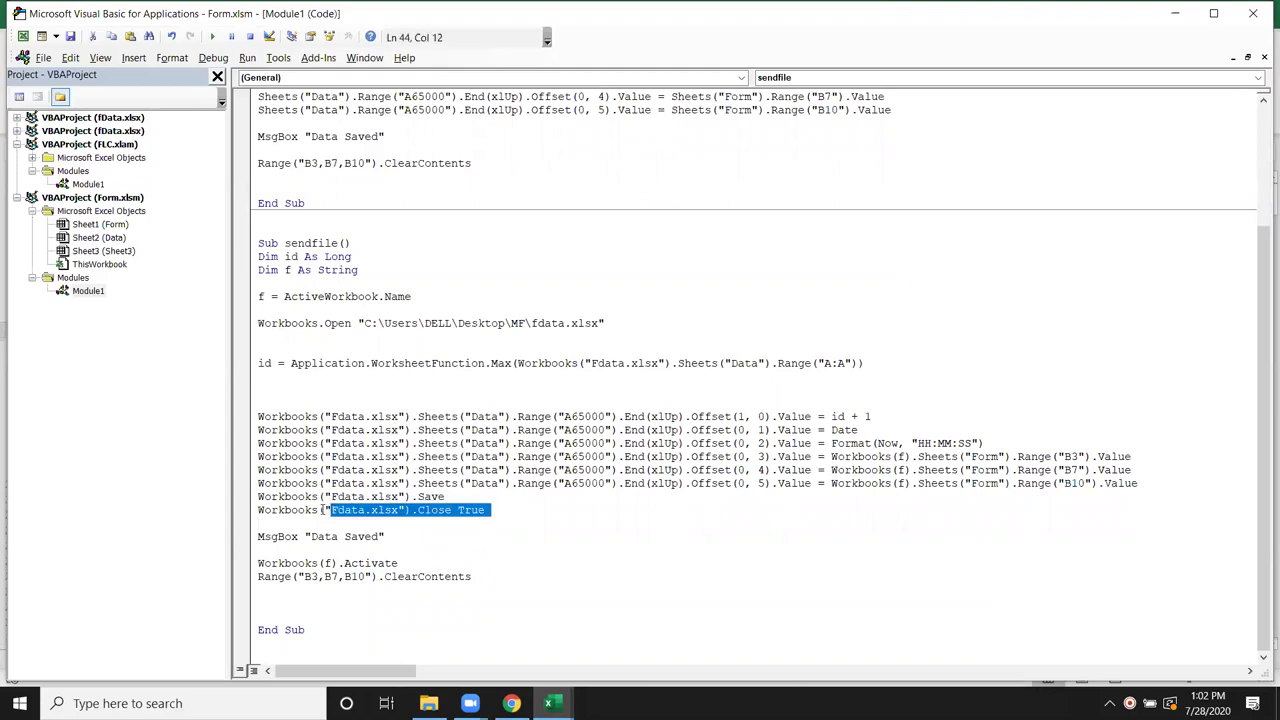
mouse_move(470, 703)
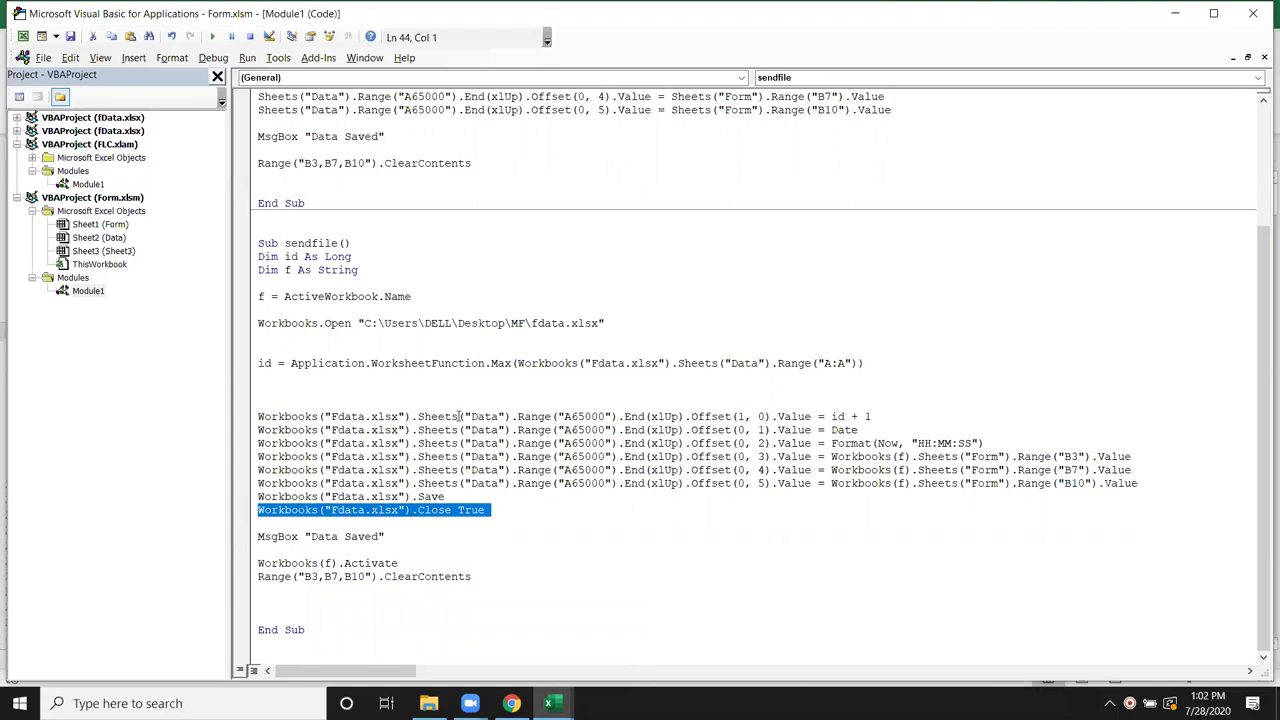
left_click_drag(459, 416, 520, 485)
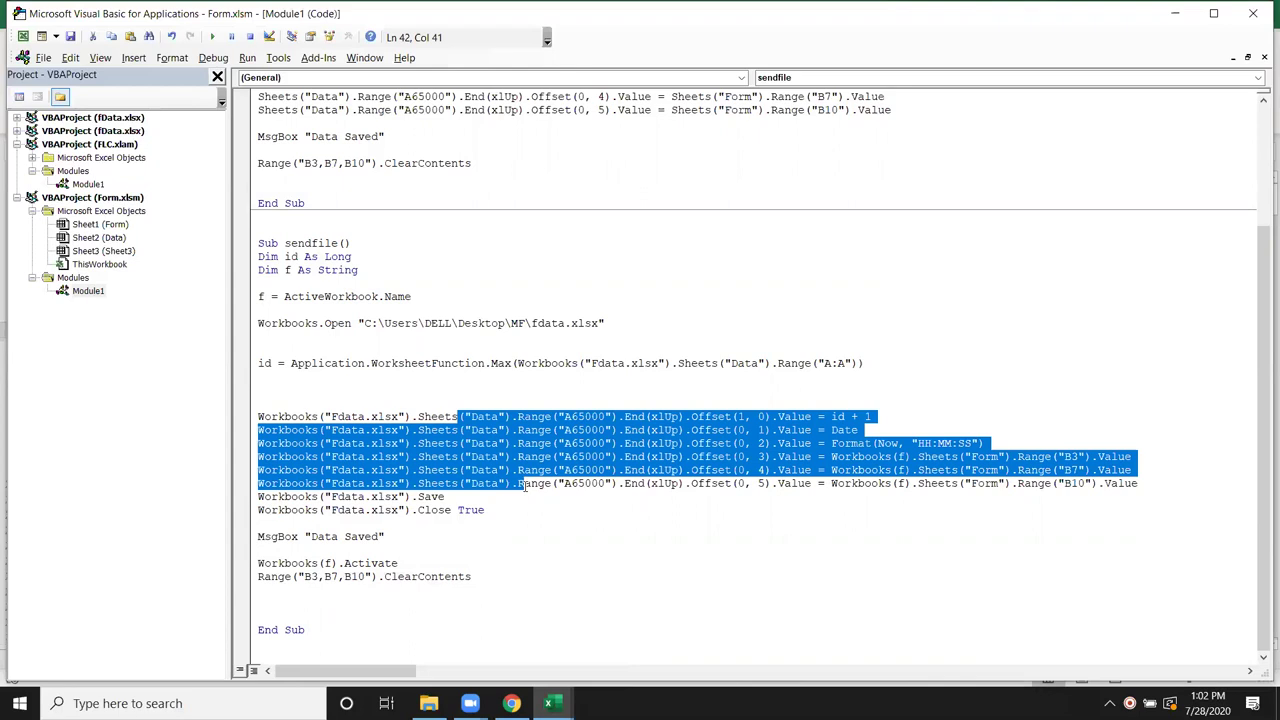
left_click(606, 521)
left_click(280, 283)
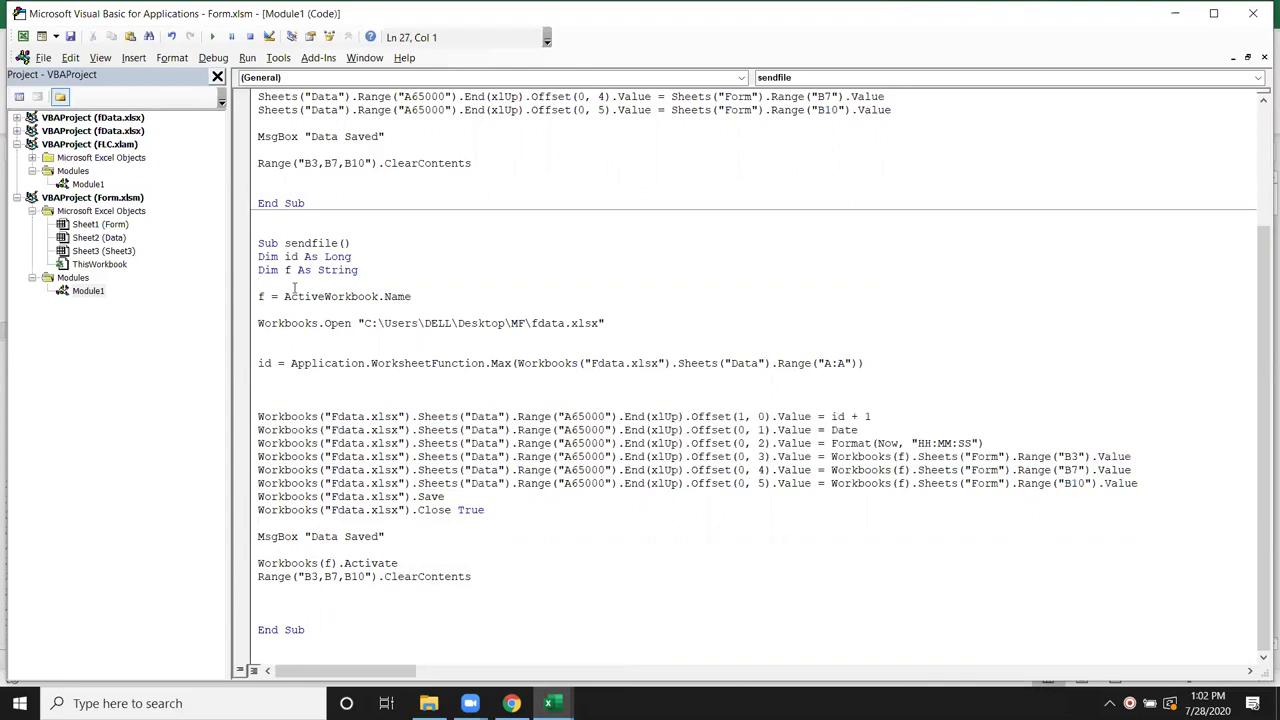
Add Application.ScreenUpdating = False after Dim f As String, then highlight the Data Saved message line.
key("Return")
left_click(258, 283)
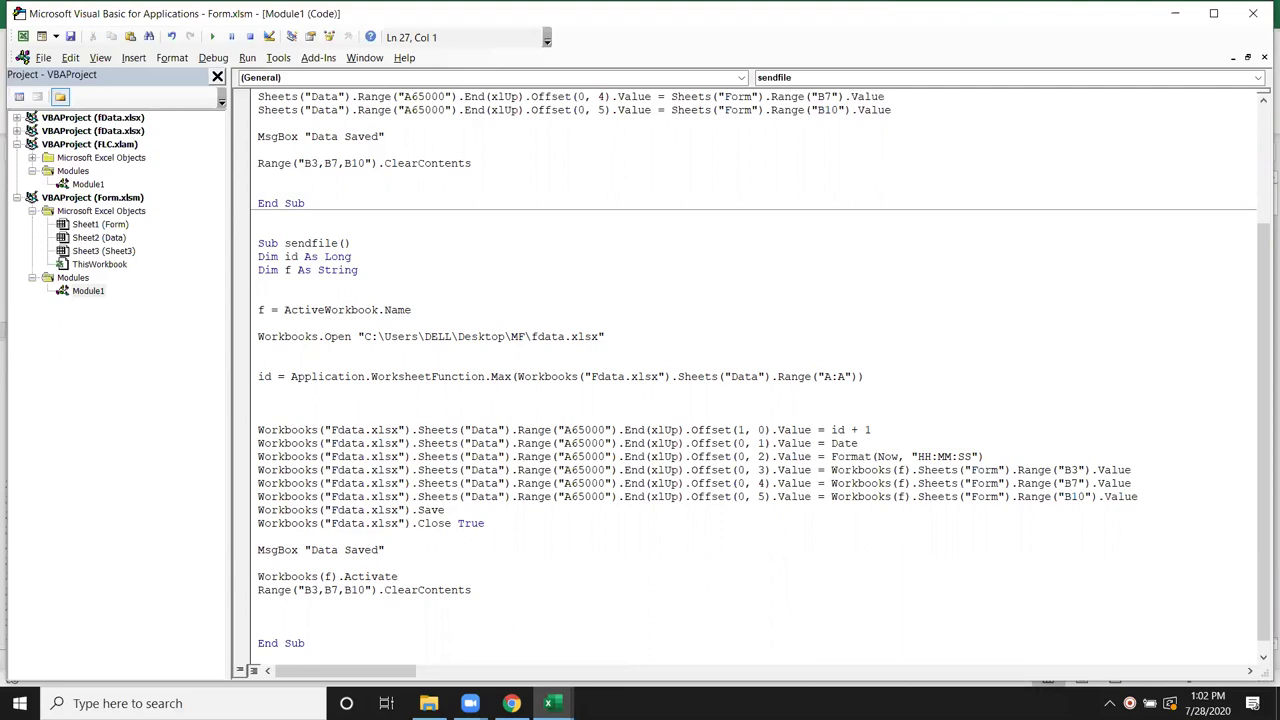
type("application")
type(".s")
key("Tab")
type("=F")
key("Tab")
left_click(457, 420)
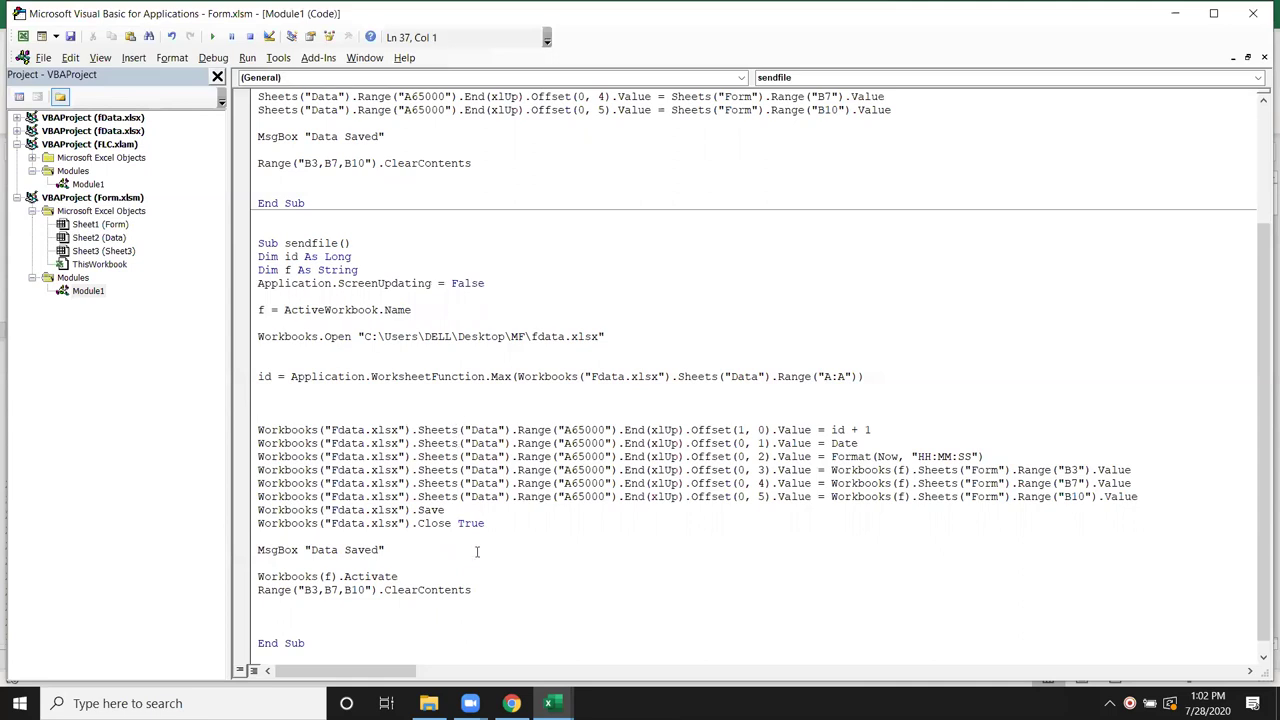
scroll(477, 551, "down", 1)
mouse_move(385, 537)
left_mouse_down()
mouse_move(258, 537)
mouse_move(405, 592)
left_mouse_up()
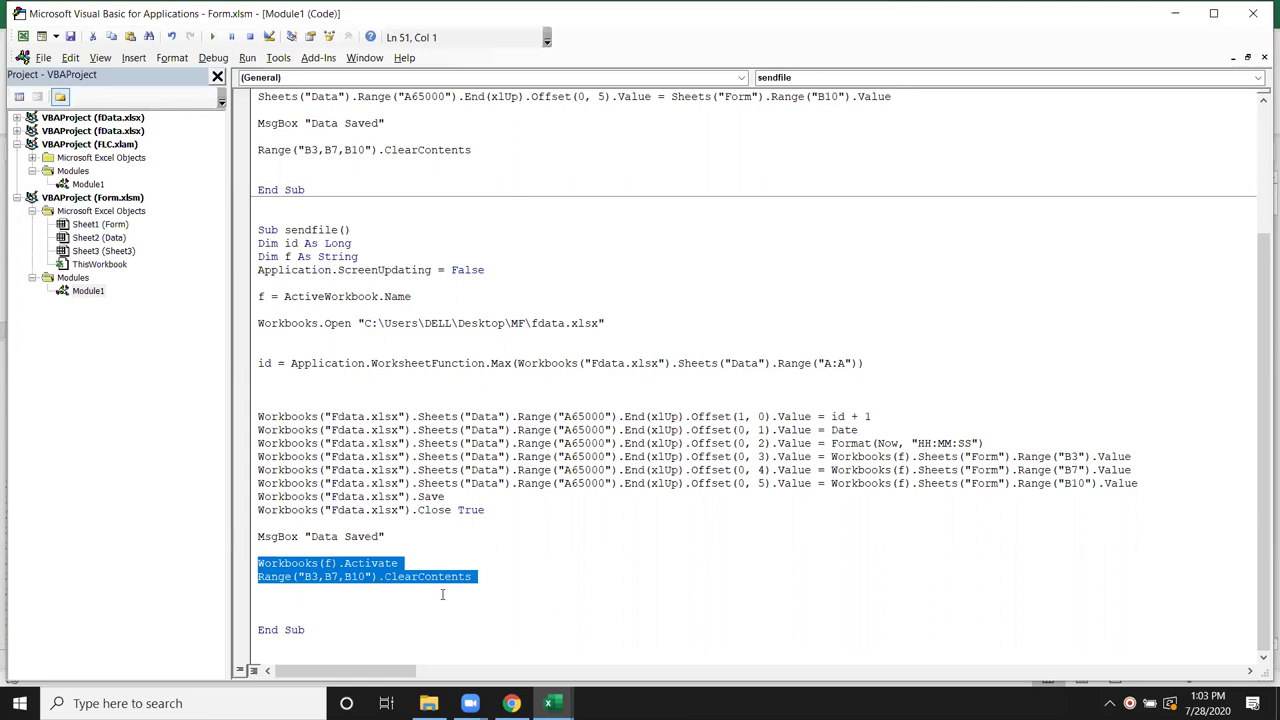
scroll(442, 594, "up", 4)
left_click(459, 270)
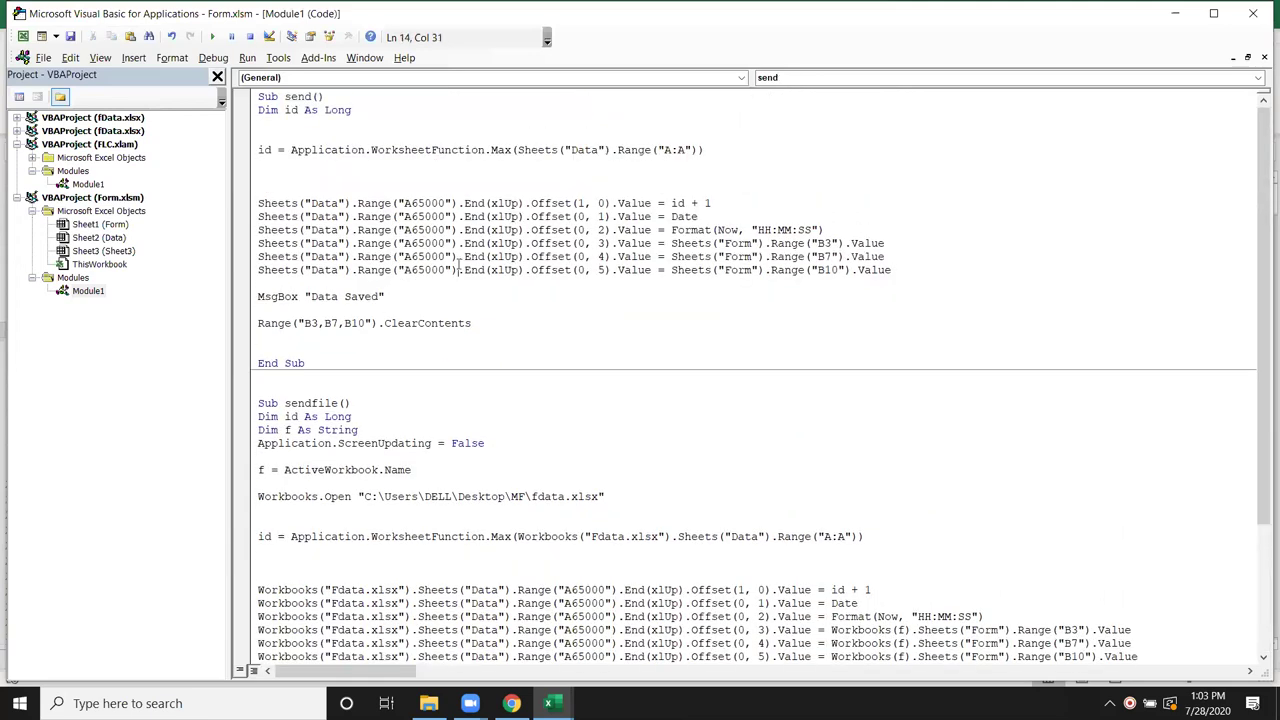
left_click_drag(500, 340, 344, 243)
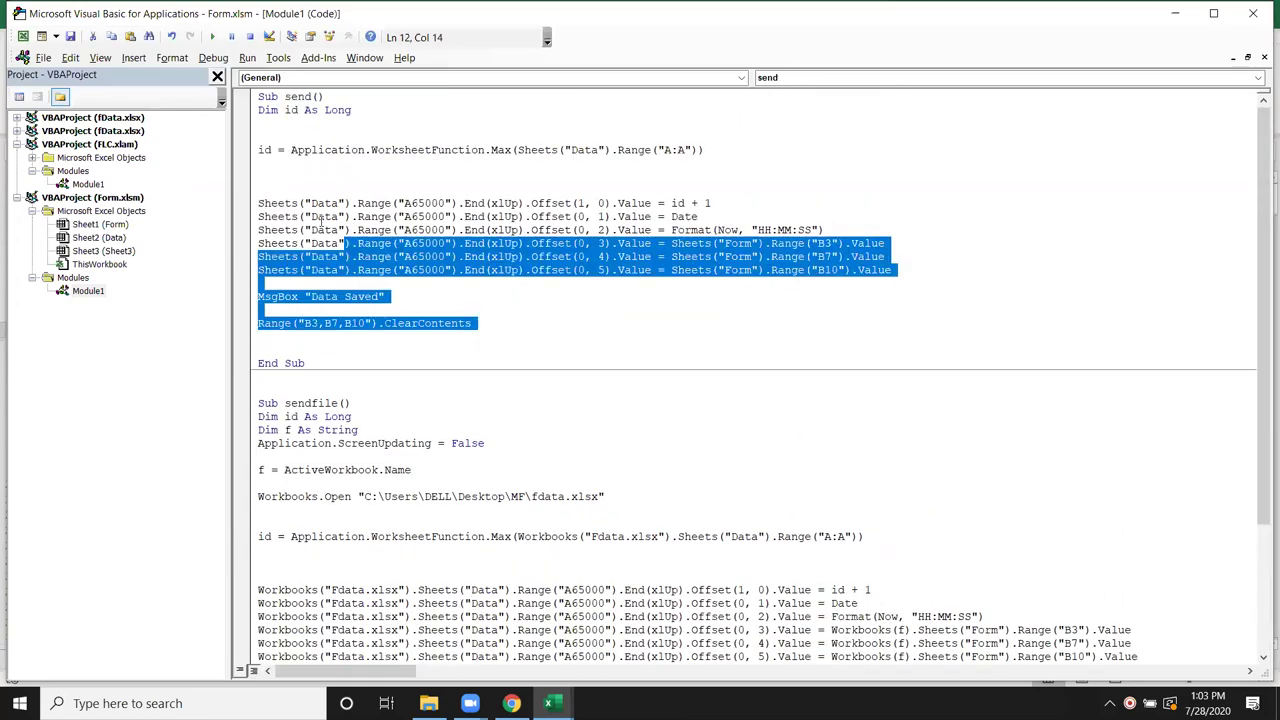
left_click(259, 123, "shift")
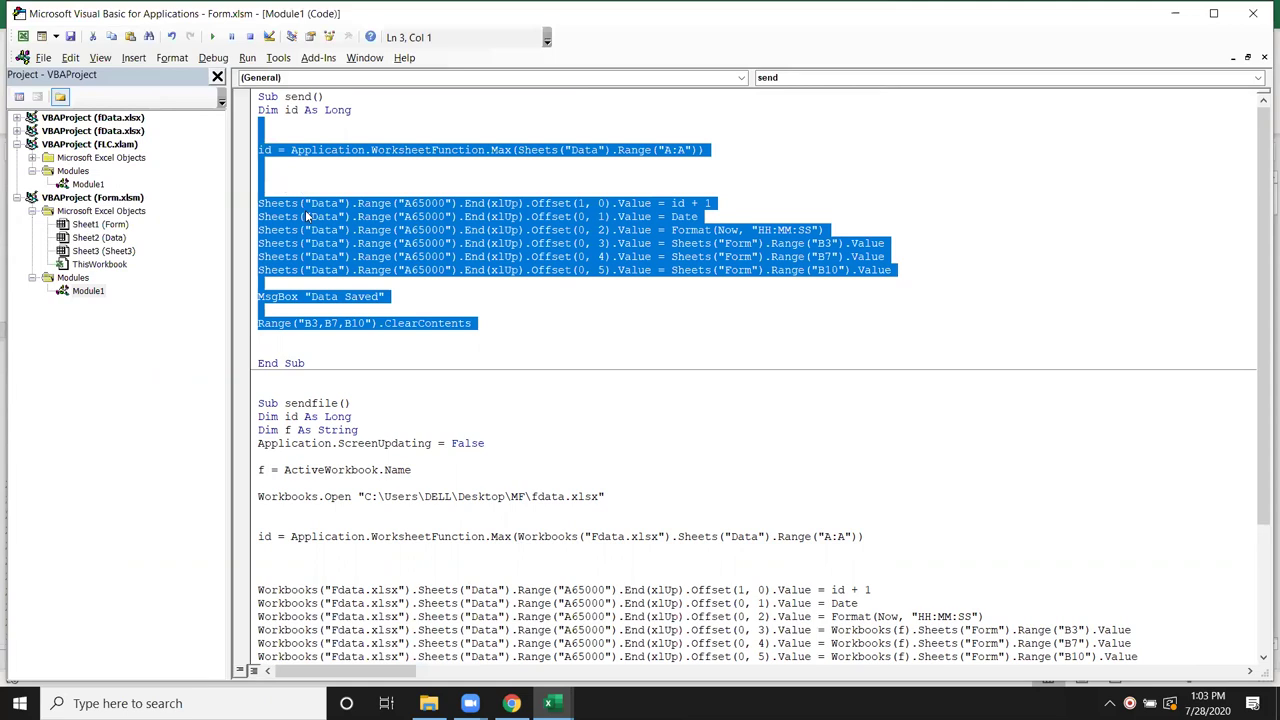
scroll(410, 268, "down", 3)
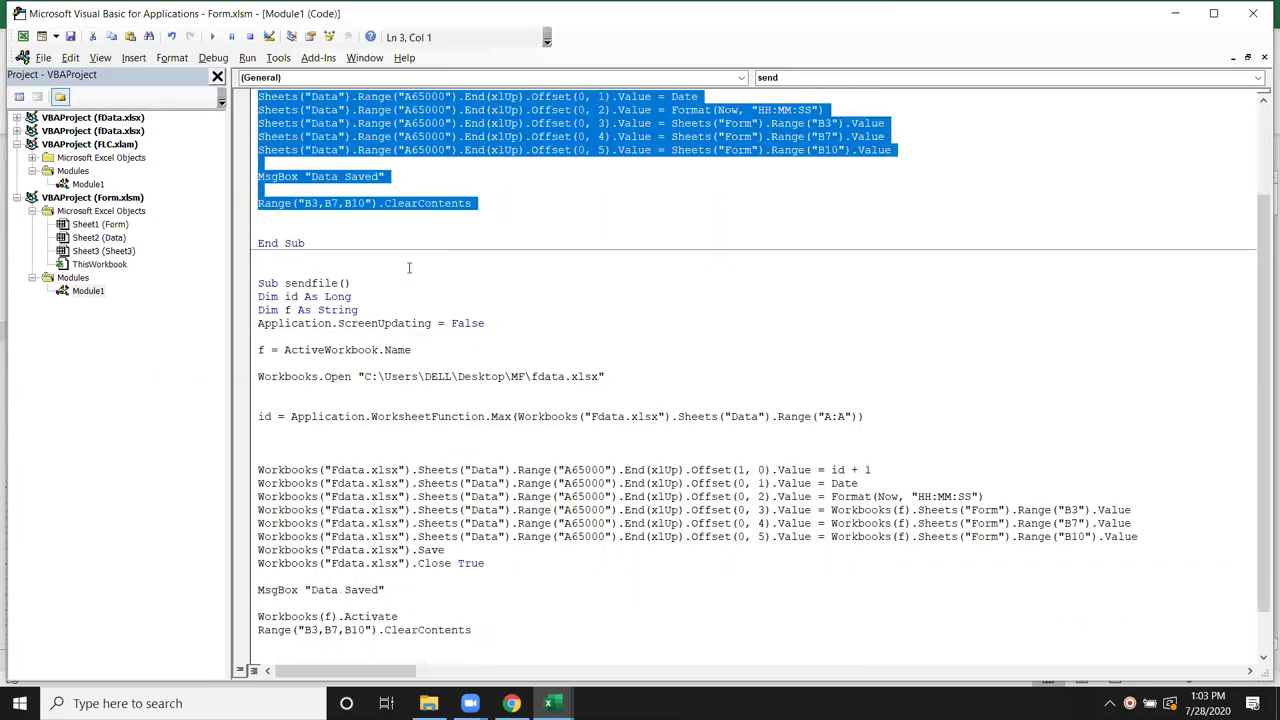
scroll(398, 326, "down", 1)
left_click_drag(291, 409, 566, 522)
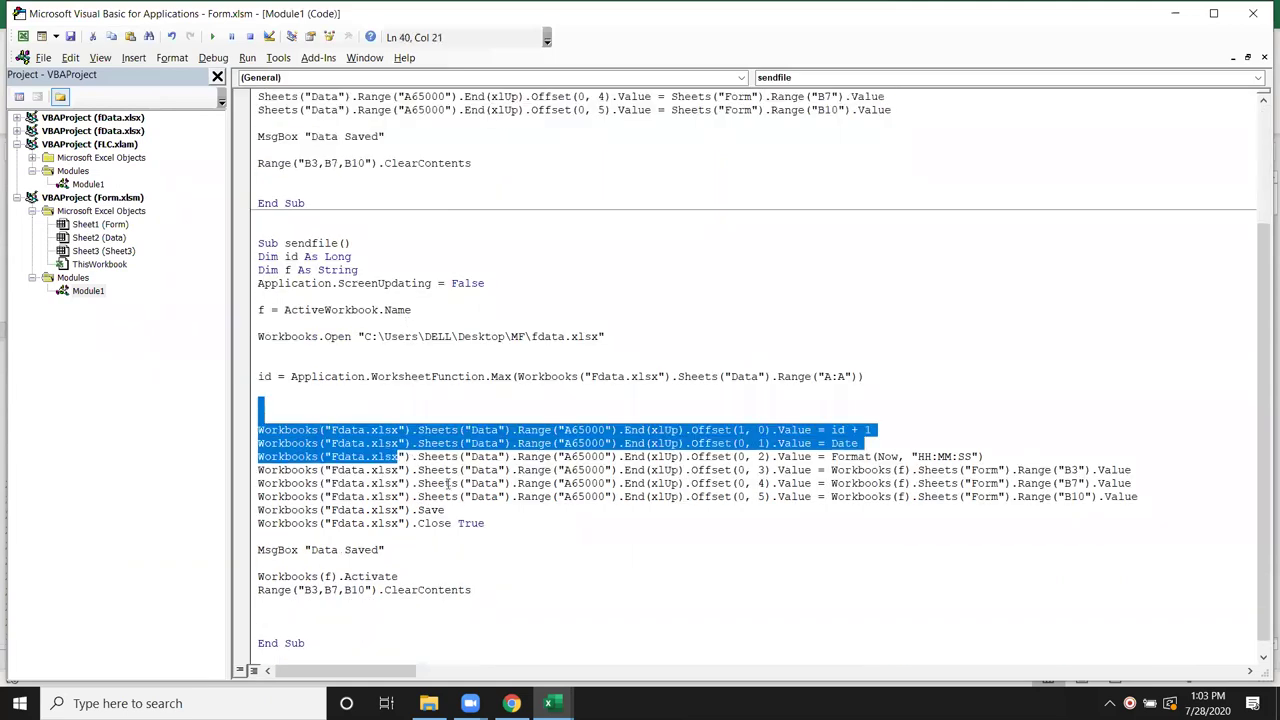
left_click(887, 496)
left_click_drag(911, 484, 998, 484)
double_click(1034, 484)
left_click_drag(917, 484, 818, 484)
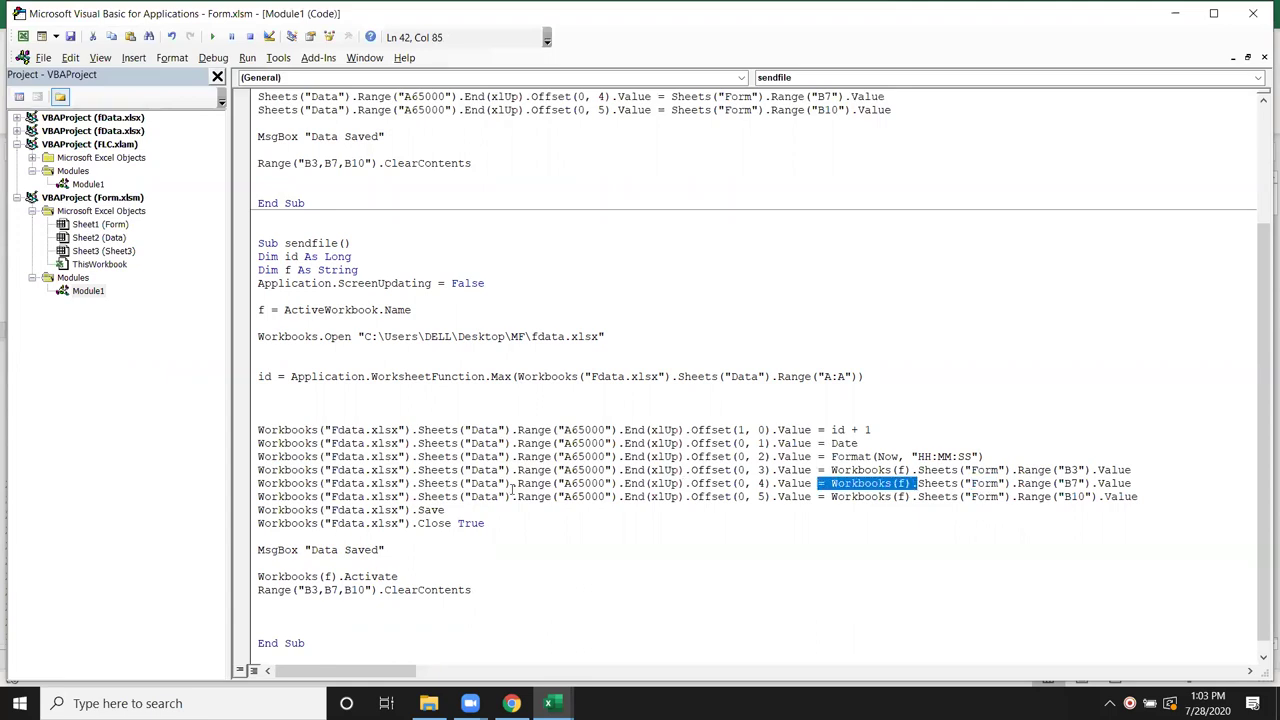
left_click_drag(511, 484, 304, 484)
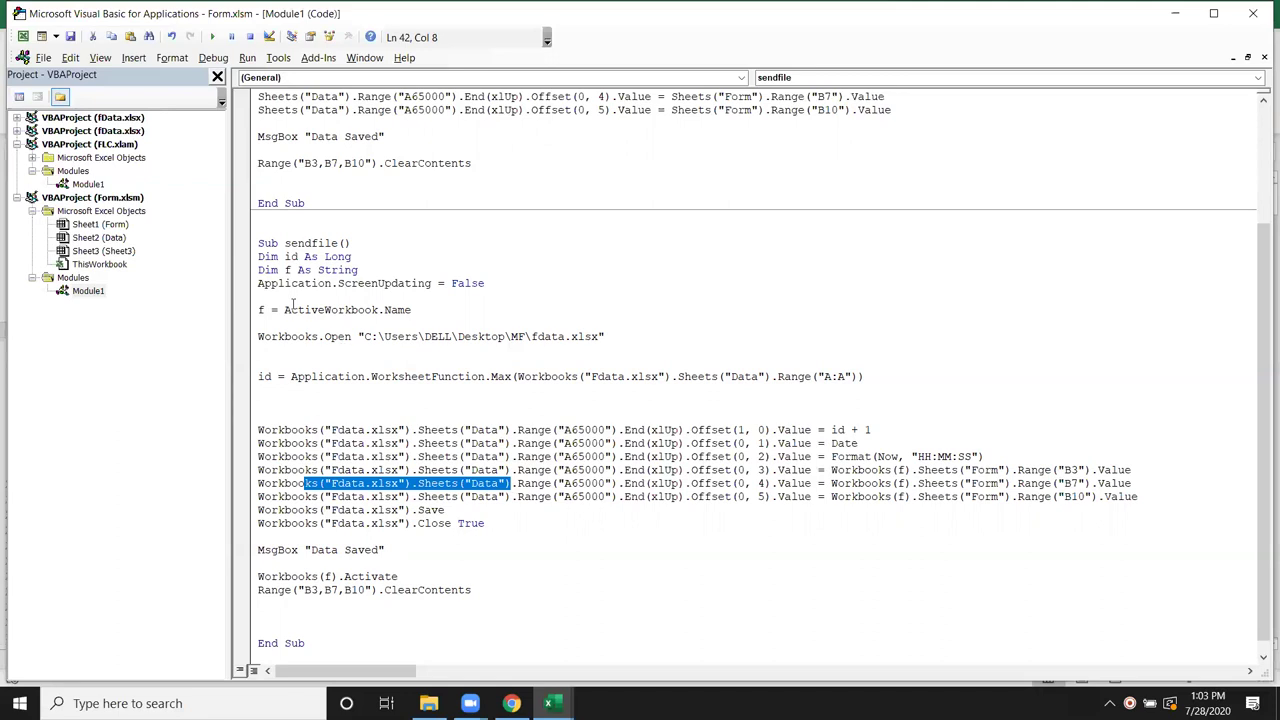
Highlight sendfile's body from the workbook name line through the message, then show the desktop with Windows+D.
left_click_drag(260, 309, 417, 548)
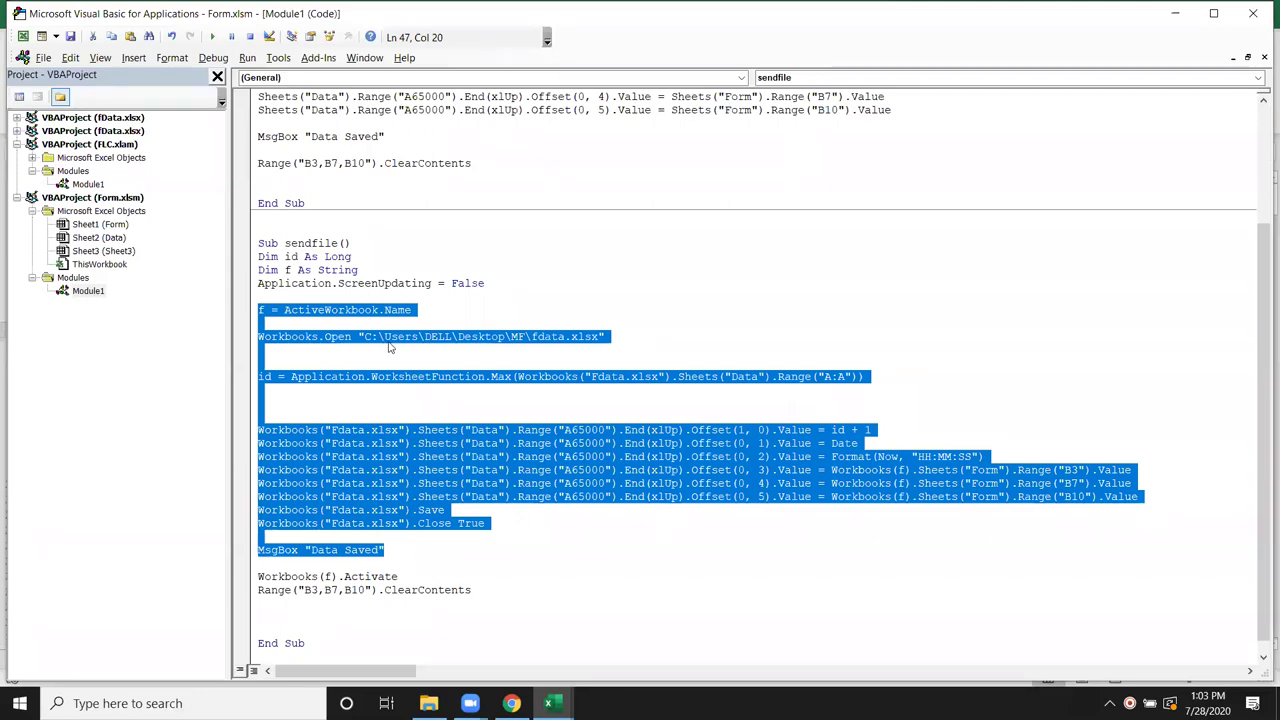
left_click(285, 136)
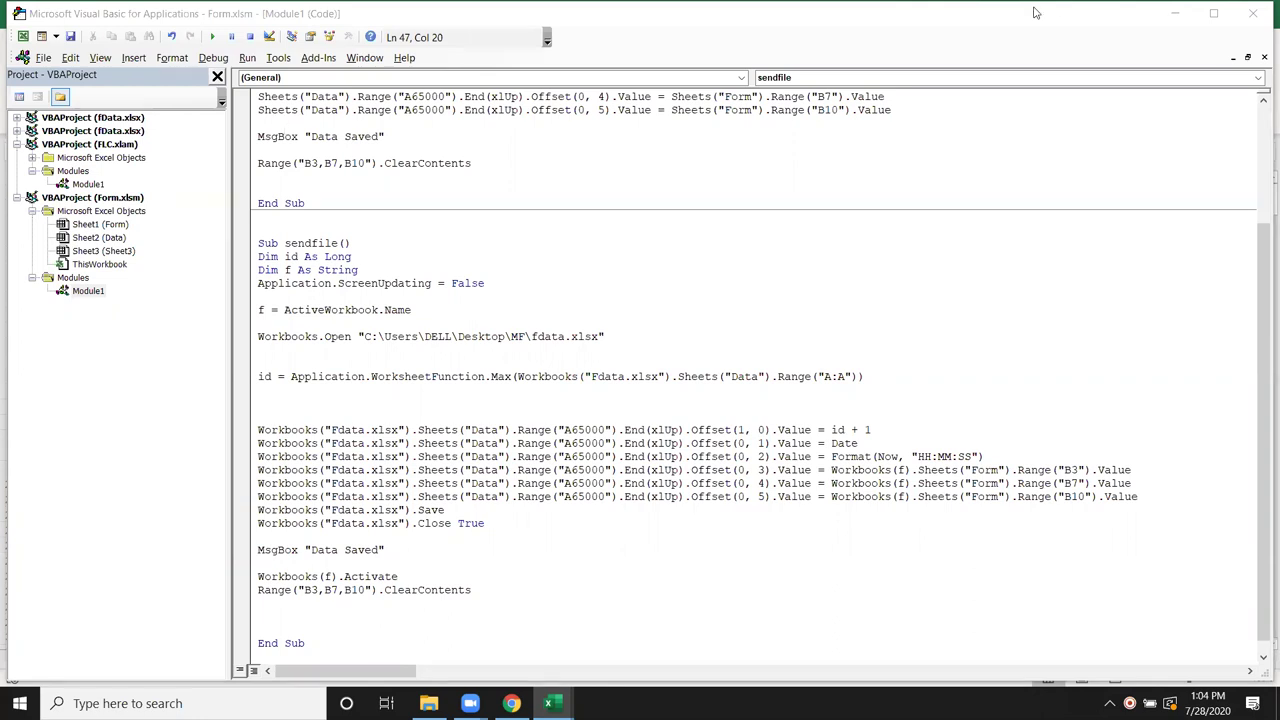
key("super+d")
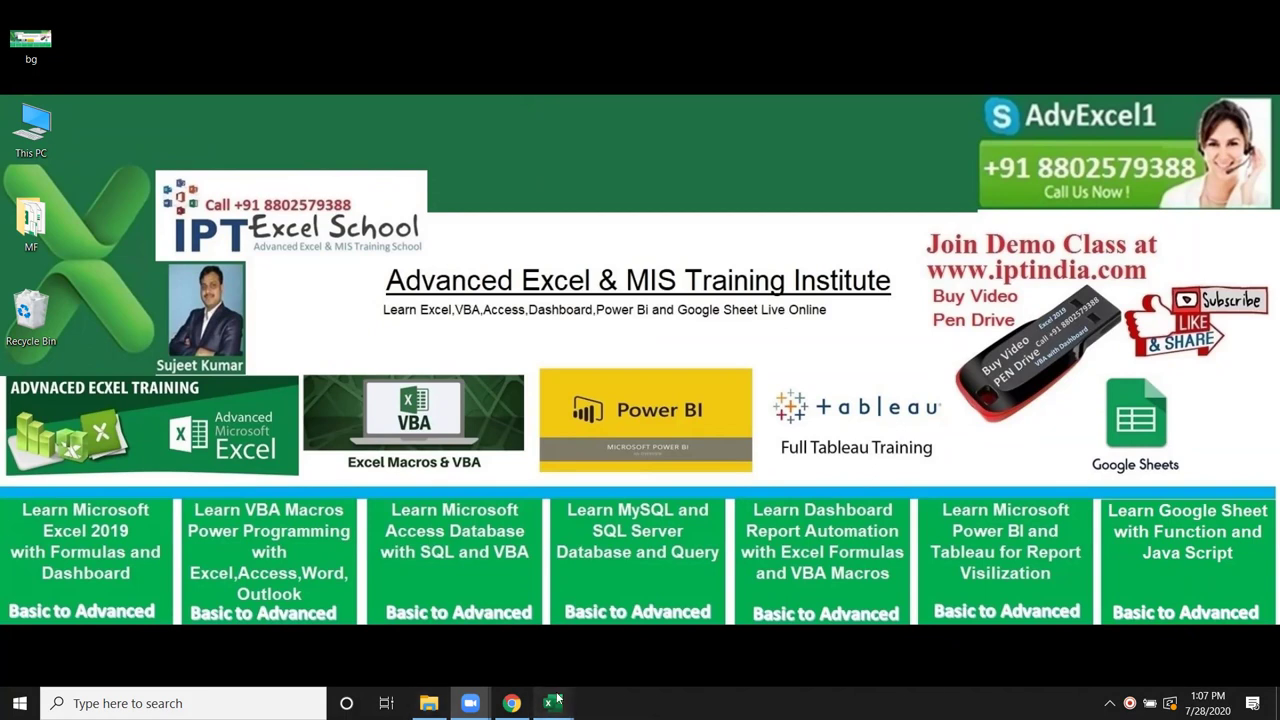
Restore the Form workbook from the taskbar and switch to the VBA editor.
mouse_move(558, 698)
left_click(465, 620)
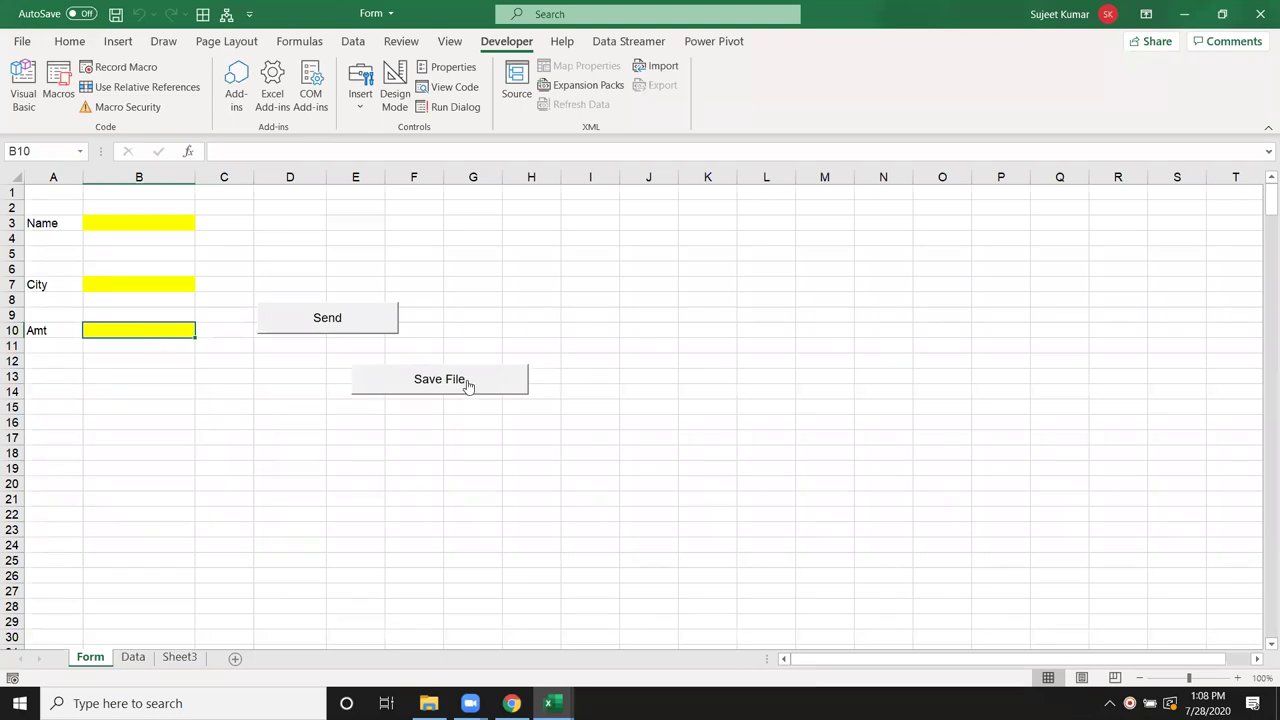
mouse_move(548, 703)
left_click(640, 625)
Highlight the fdata.xlsx path and the sendfile lines that write, save and close fdata.xlsx.
left_click(356, 289)
left_click_drag(384, 336, 424, 336)
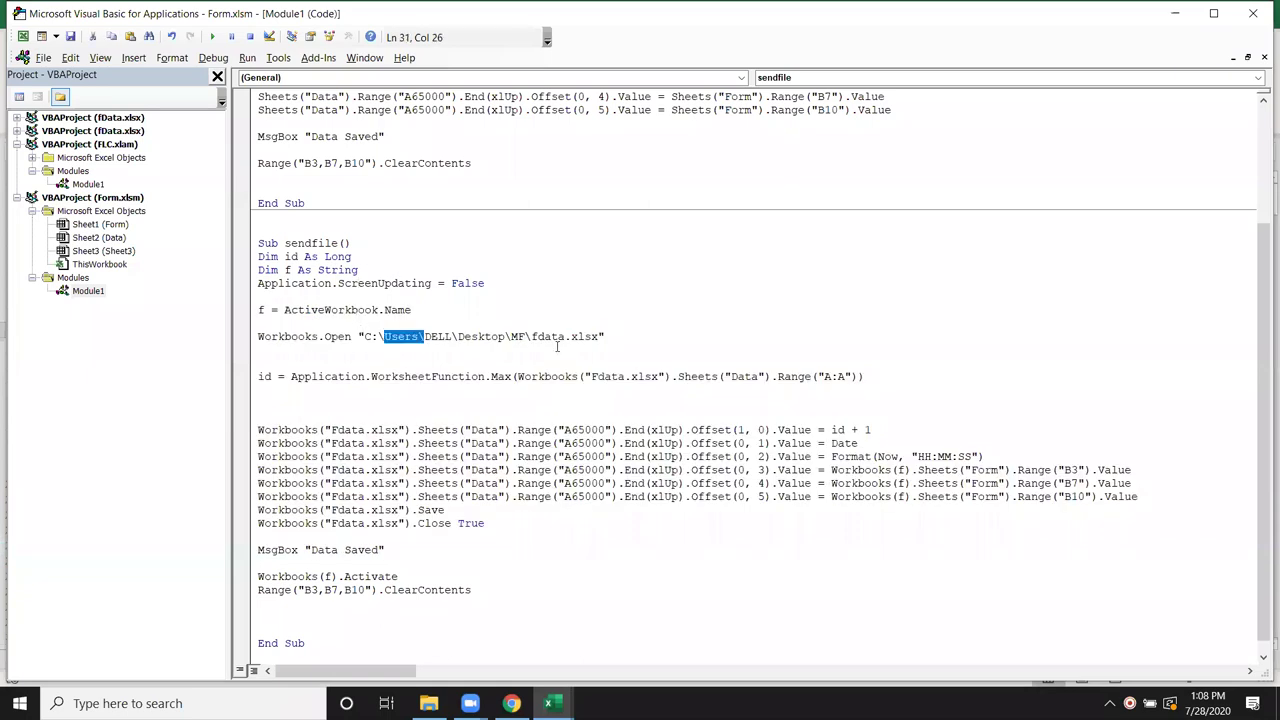
left_click_drag(557, 346, 564, 346)
left_click_drag(290, 430, 408, 564)
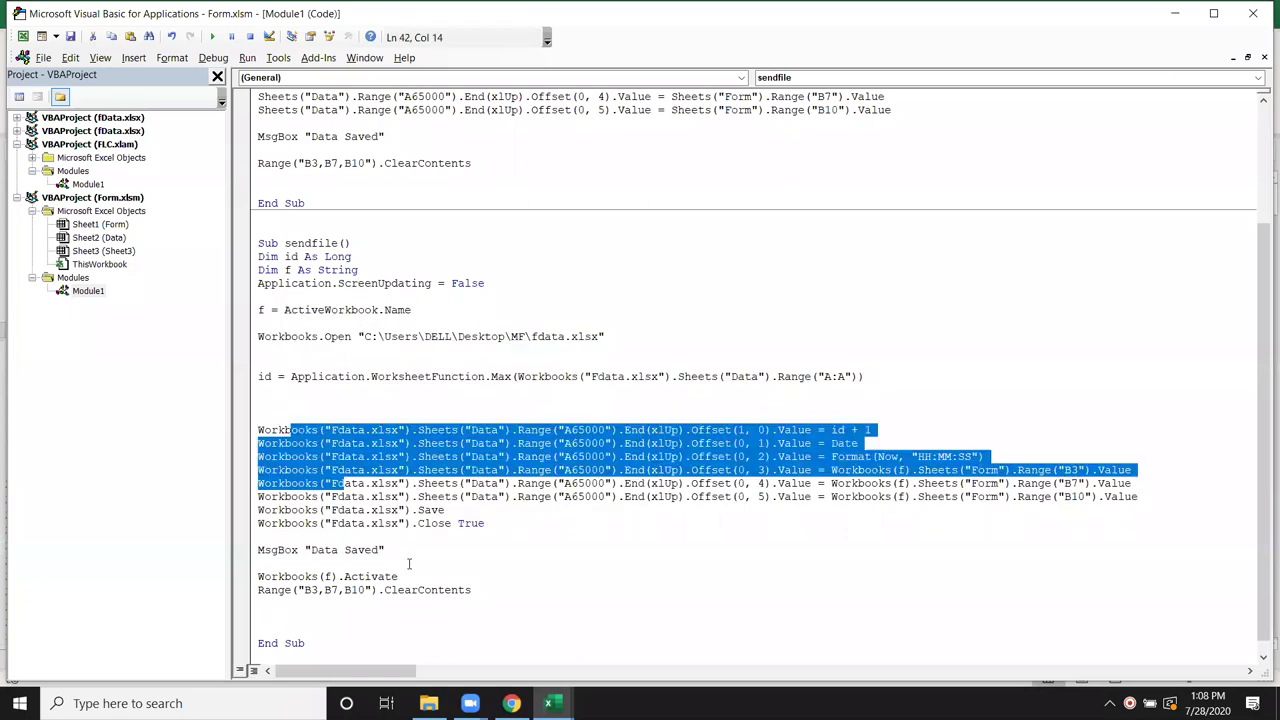
left_click_drag(484, 523, 366, 513)
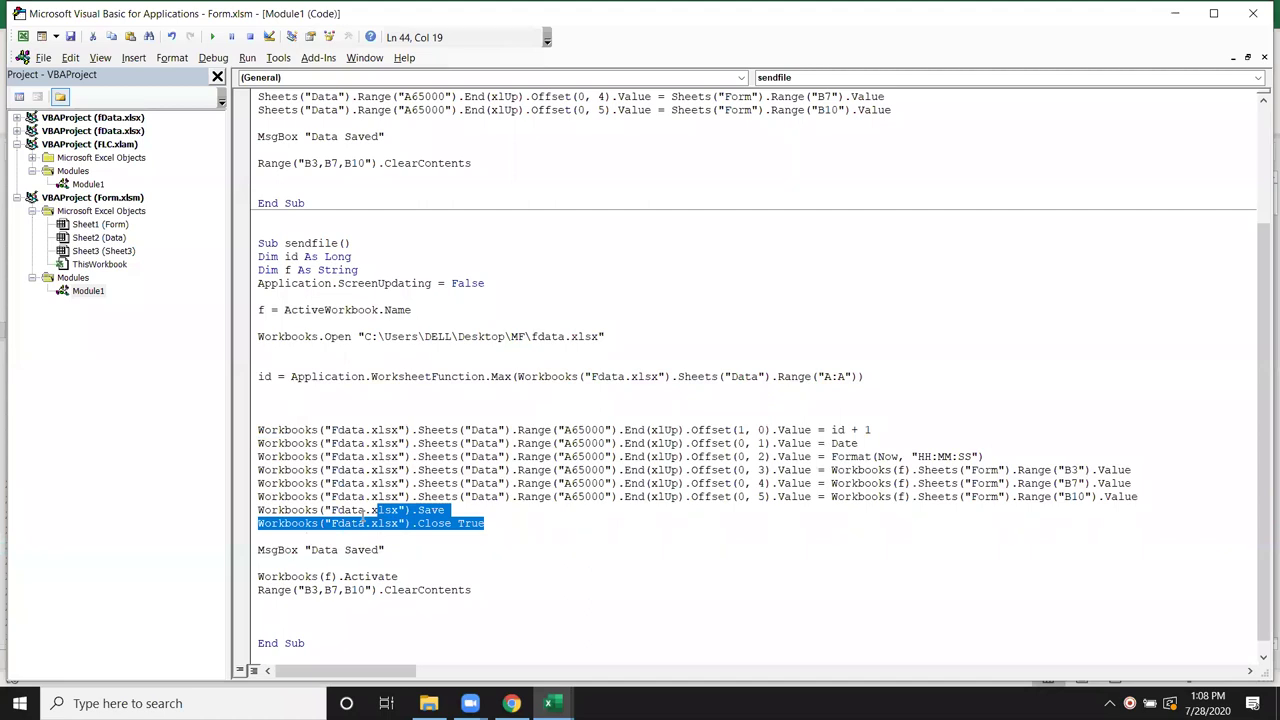
mouse_move(260, 390)
left_mouse_down()
mouse_move(325, 443)
mouse_move(250, 417)
left_mouse_up()
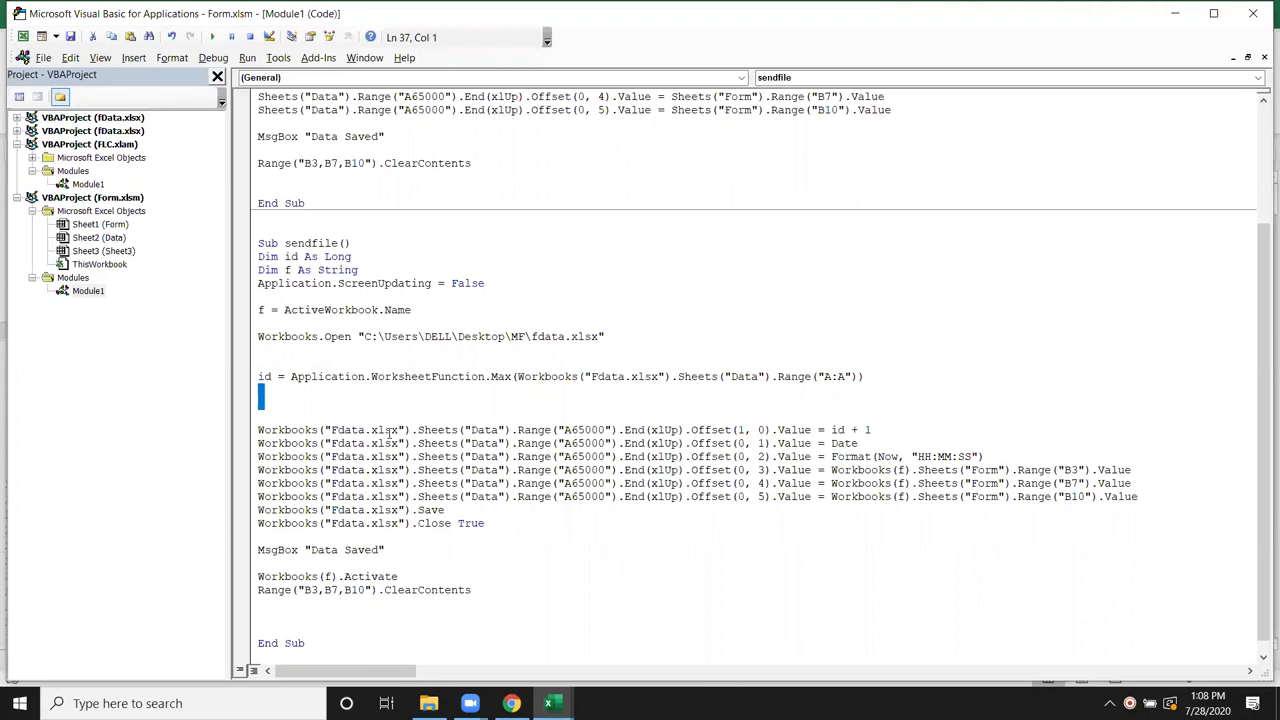
left_click(638, 334)
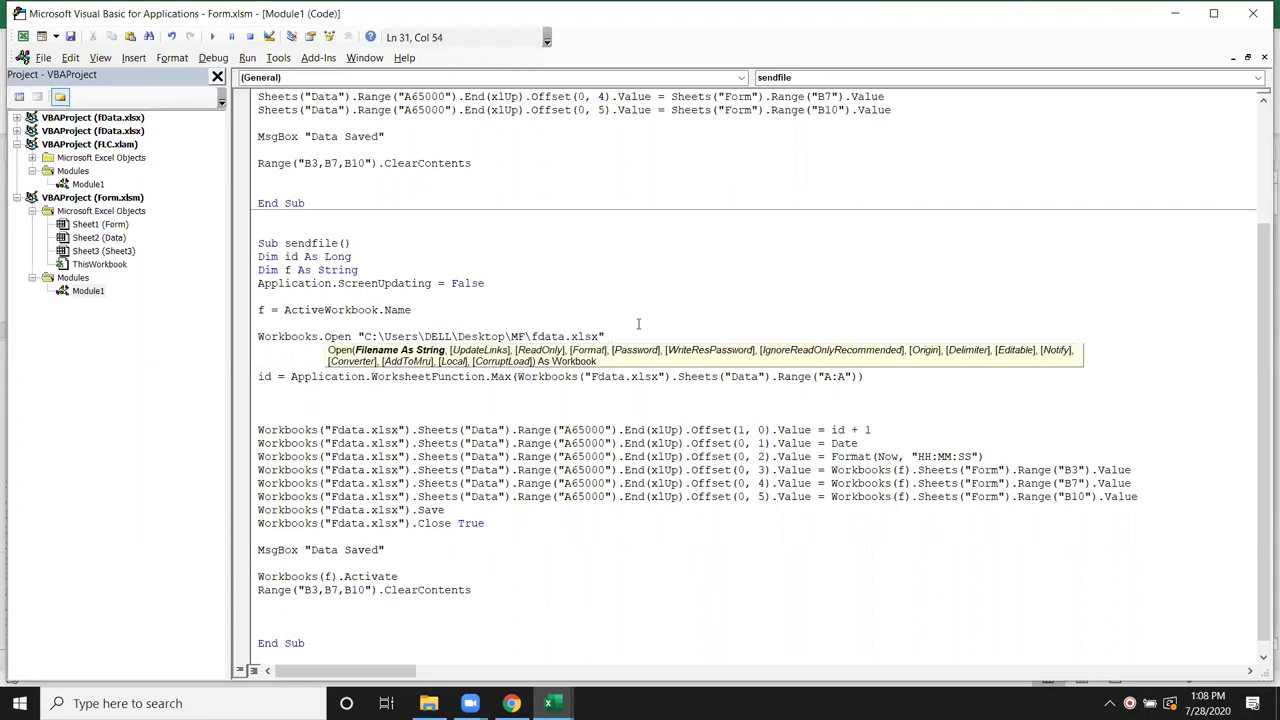
type(",,,,12")
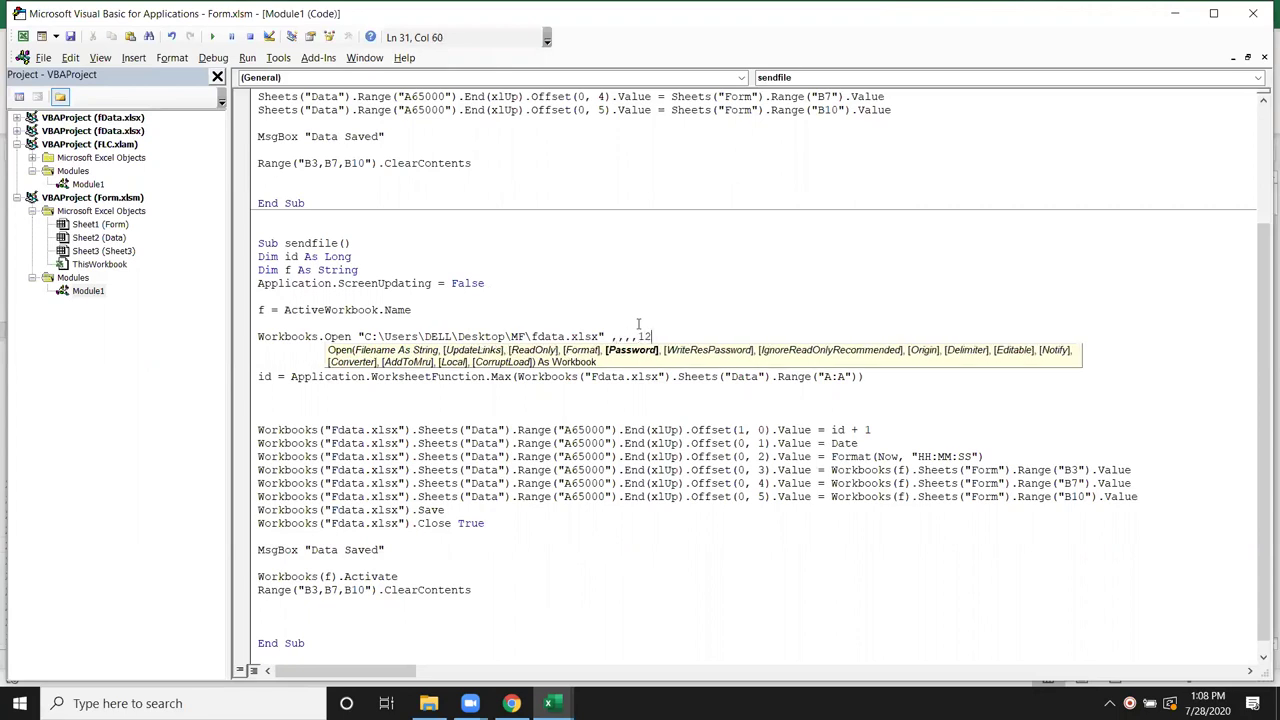
key("BackSpace")
key("BackSpace")
key("BackSpace")
key("BackSpace")
key("BackSpace")
key("BackSpace")
key("BackSpace")
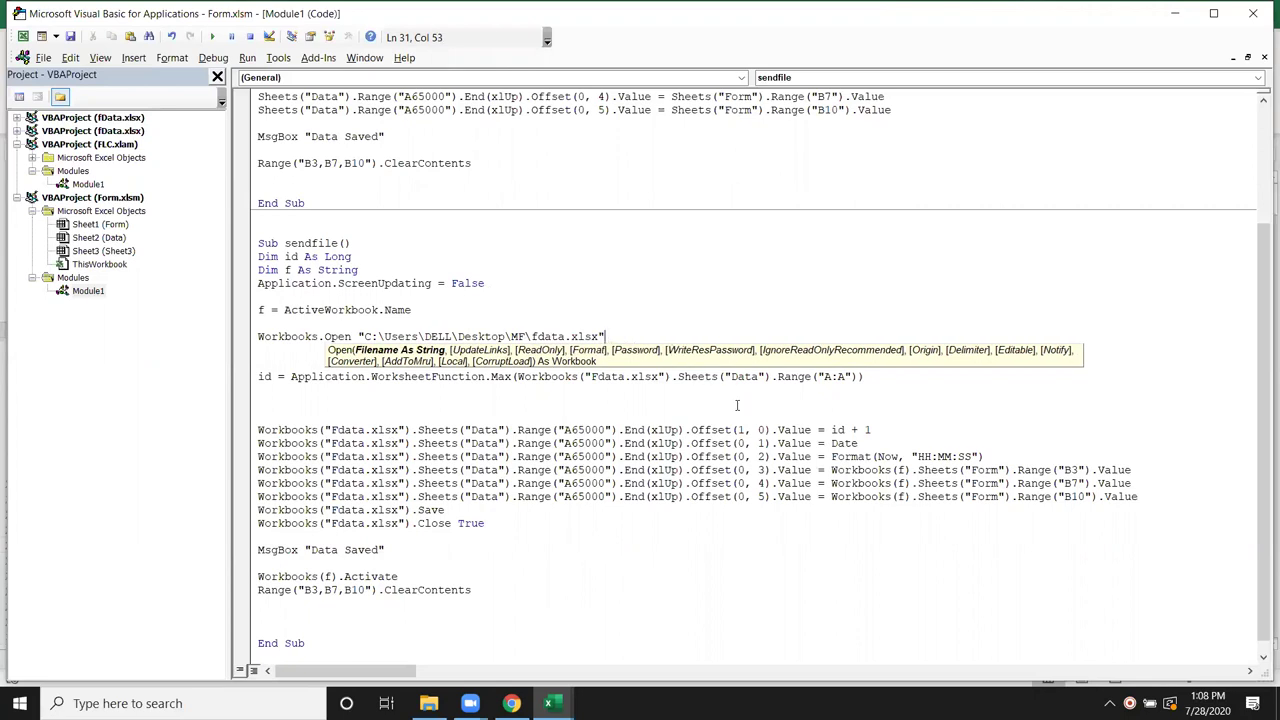
left_click(658, 397)
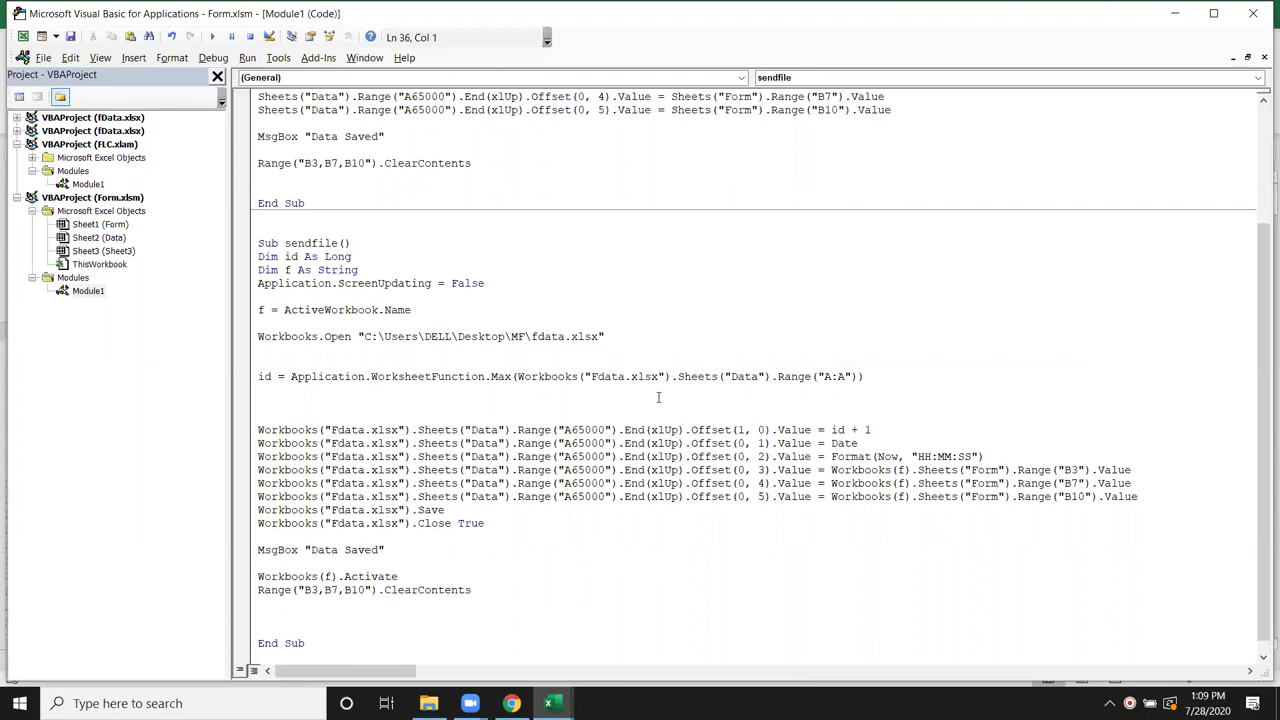
key("Down")
key("Down")
key("Down")
key("Down")
key("Down")
key("Down")
key("Down")
key("alt+F11")
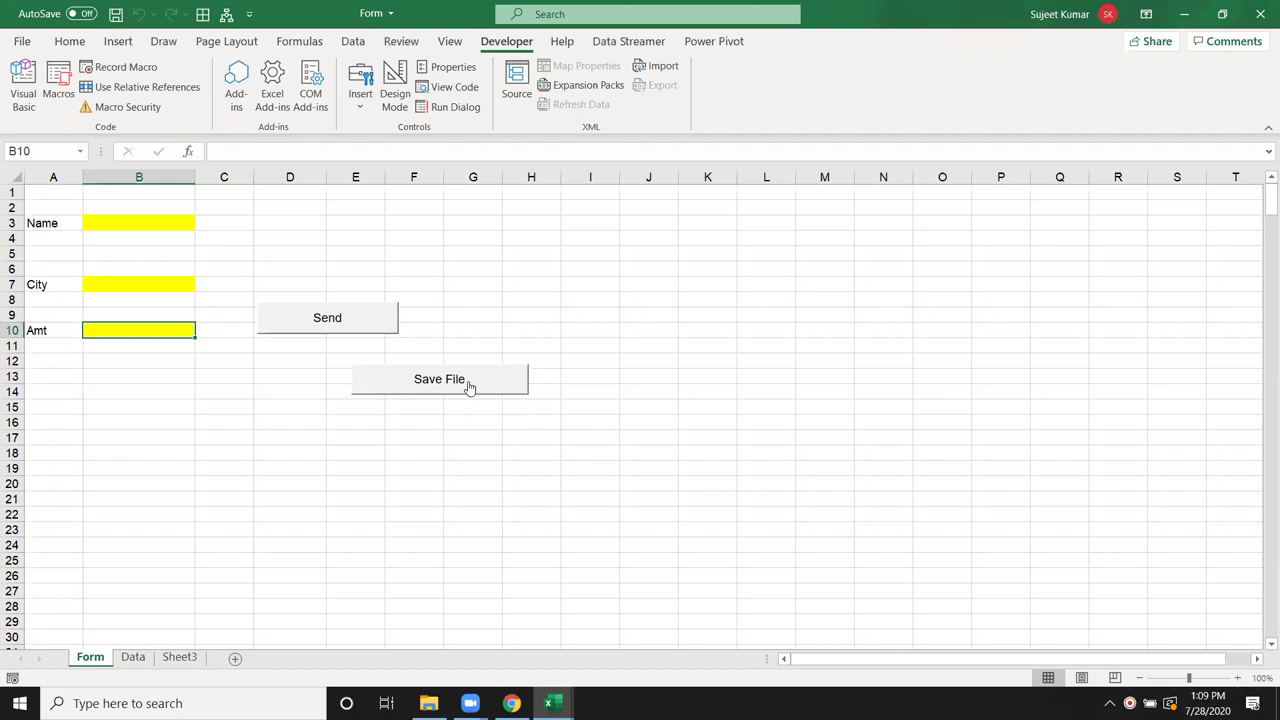
key("alt+F11")
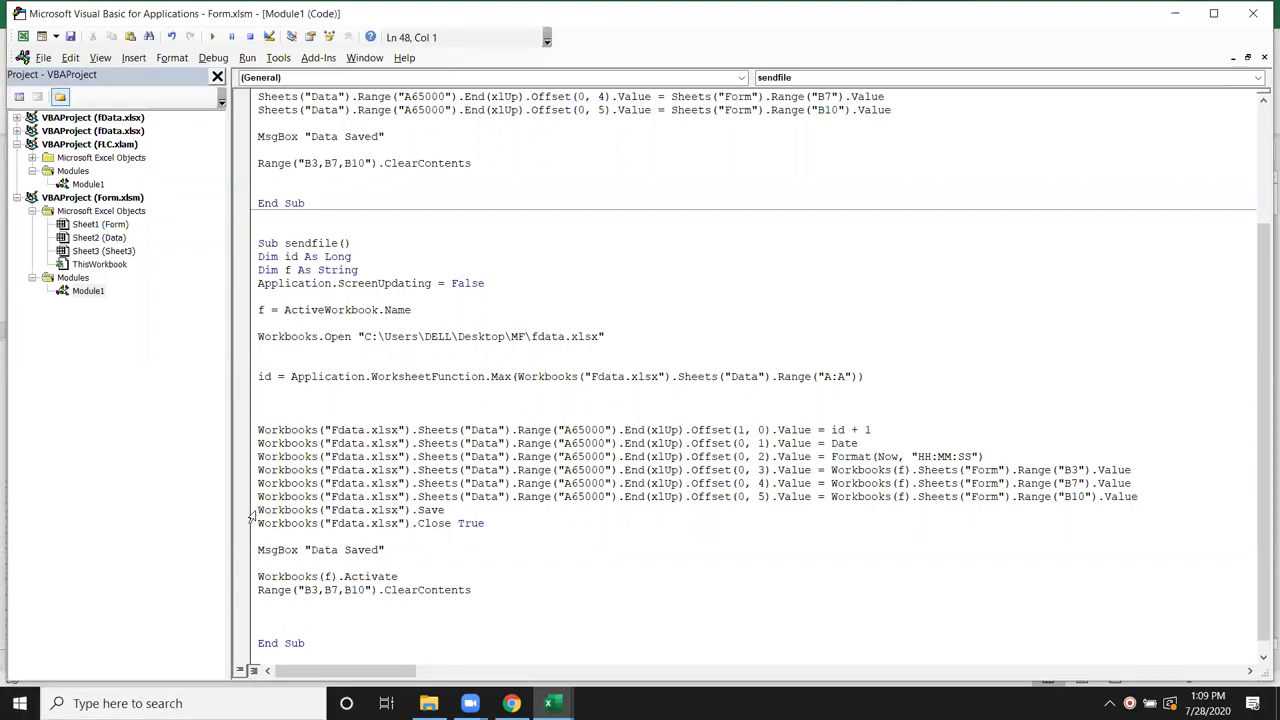
left_click_drag(252, 510, 250, 524)
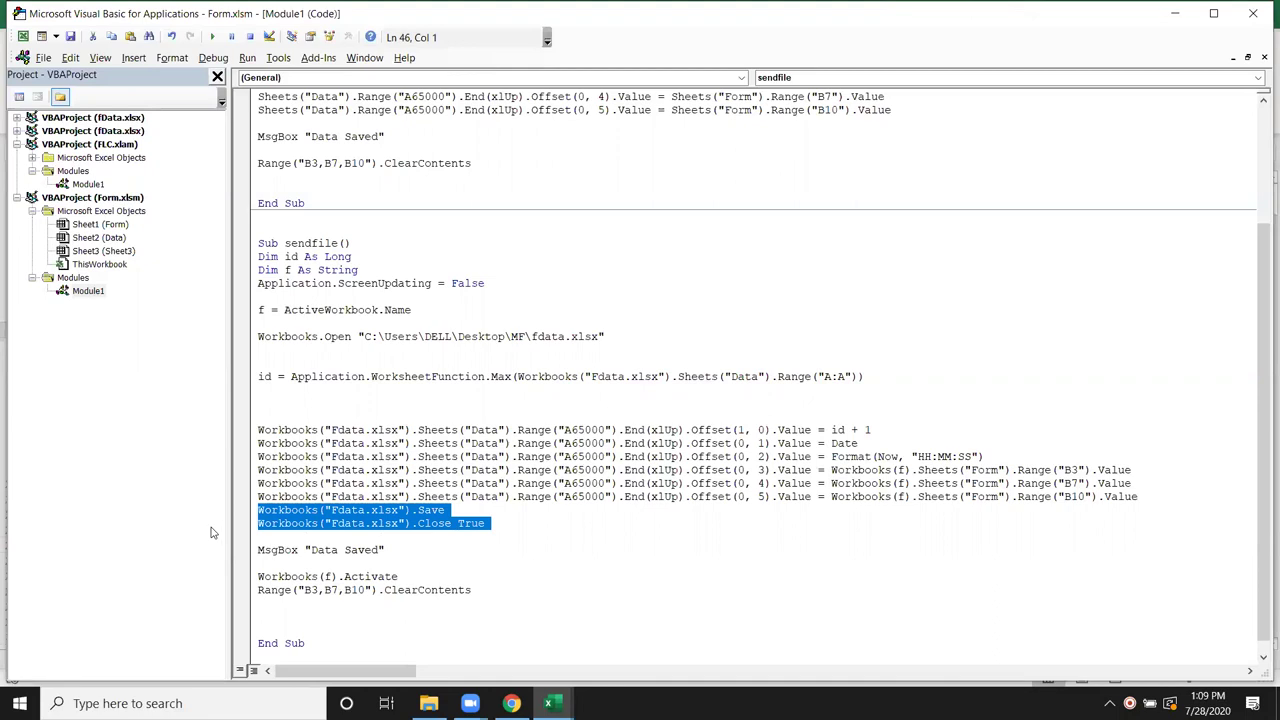
key("alt+Tab")
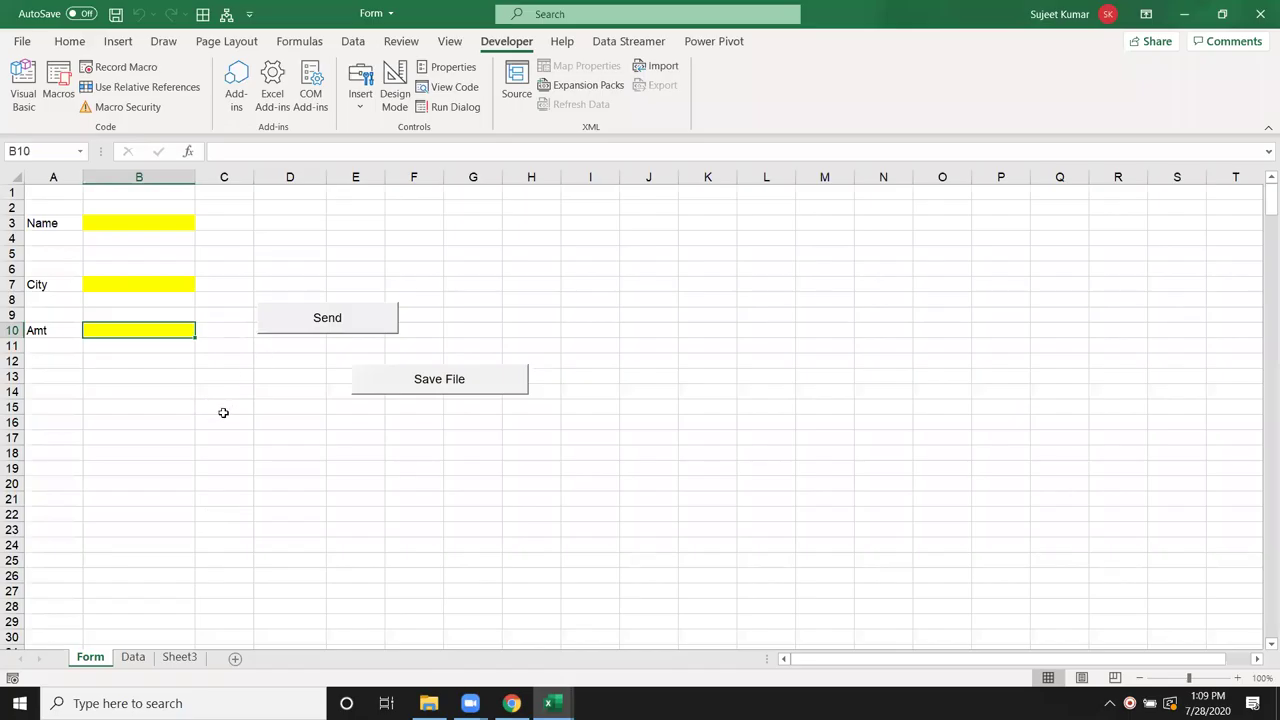
key("alt+Tab")
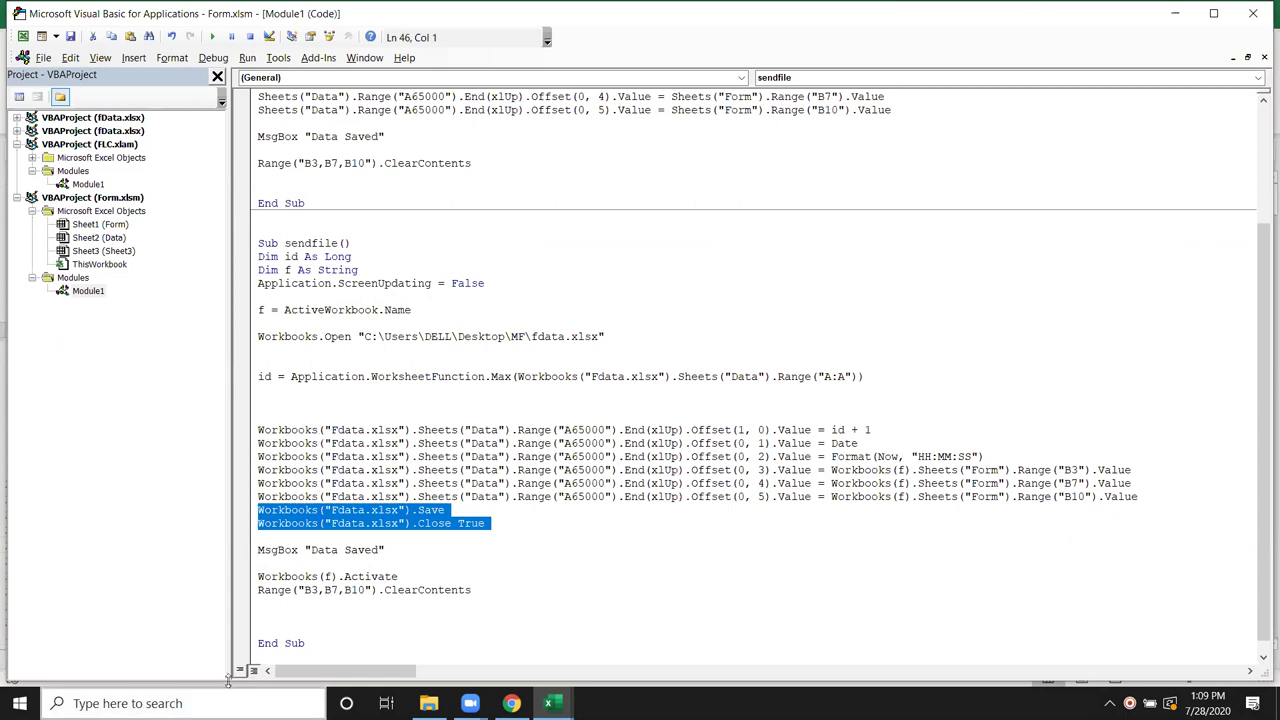
left_click(272, 617)
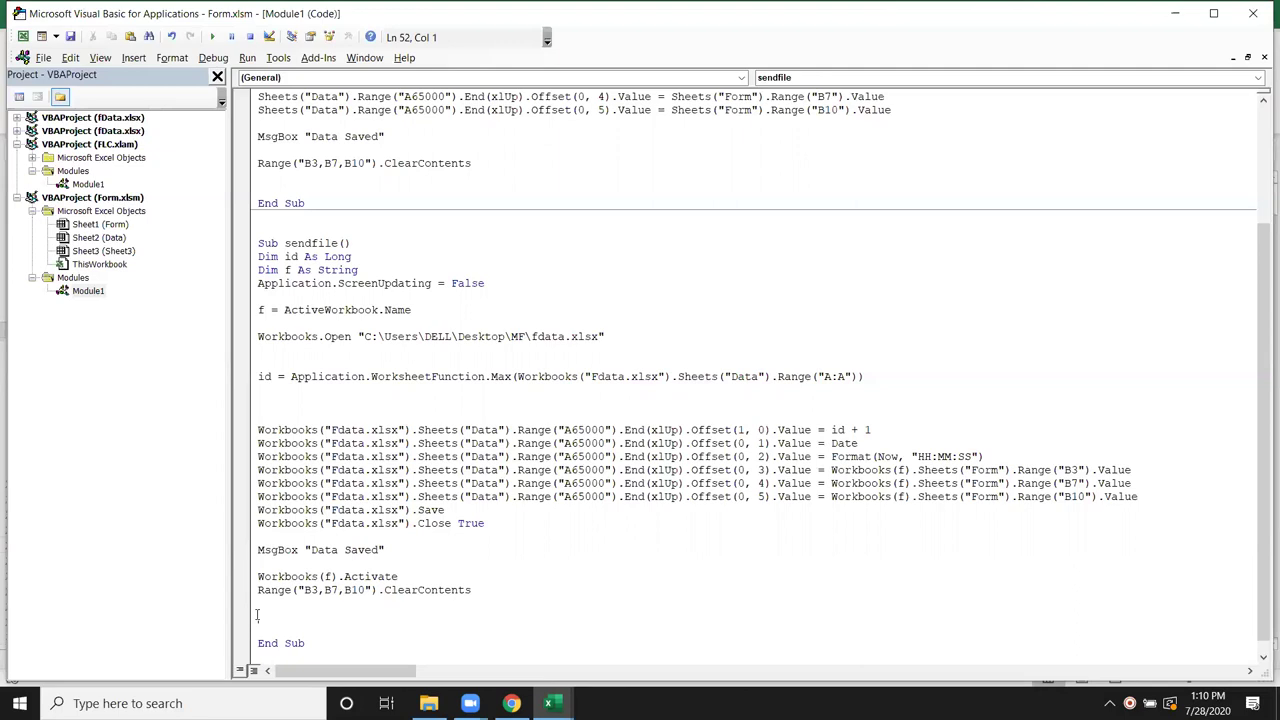
Step through the sendfile code, marking the workbook name in the time-stamp line, then minimize the editor.
key("Down")
left_click_drag(432, 456, 370, 457)
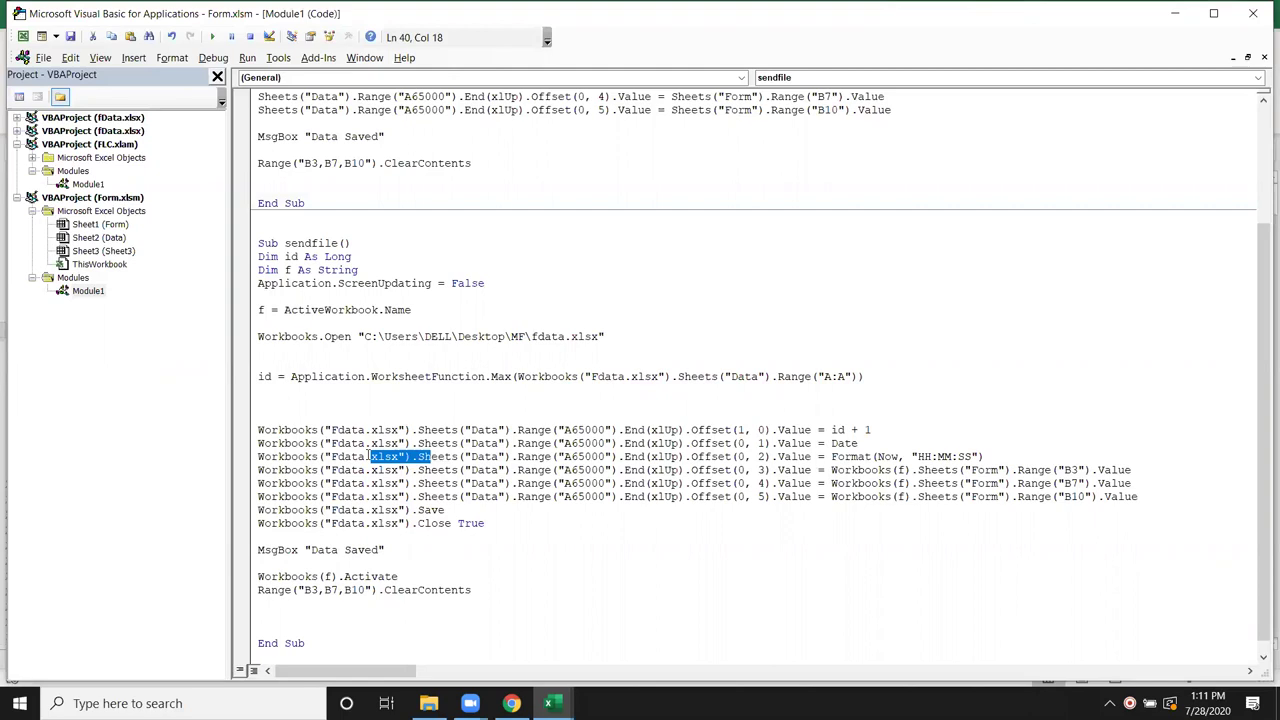
key("Down")
key("Down")
key("Down")
key("Down")
key("Down")
key("Down")
key("Down")
key("Down")
key("Down")
key("Down")
key("Down")
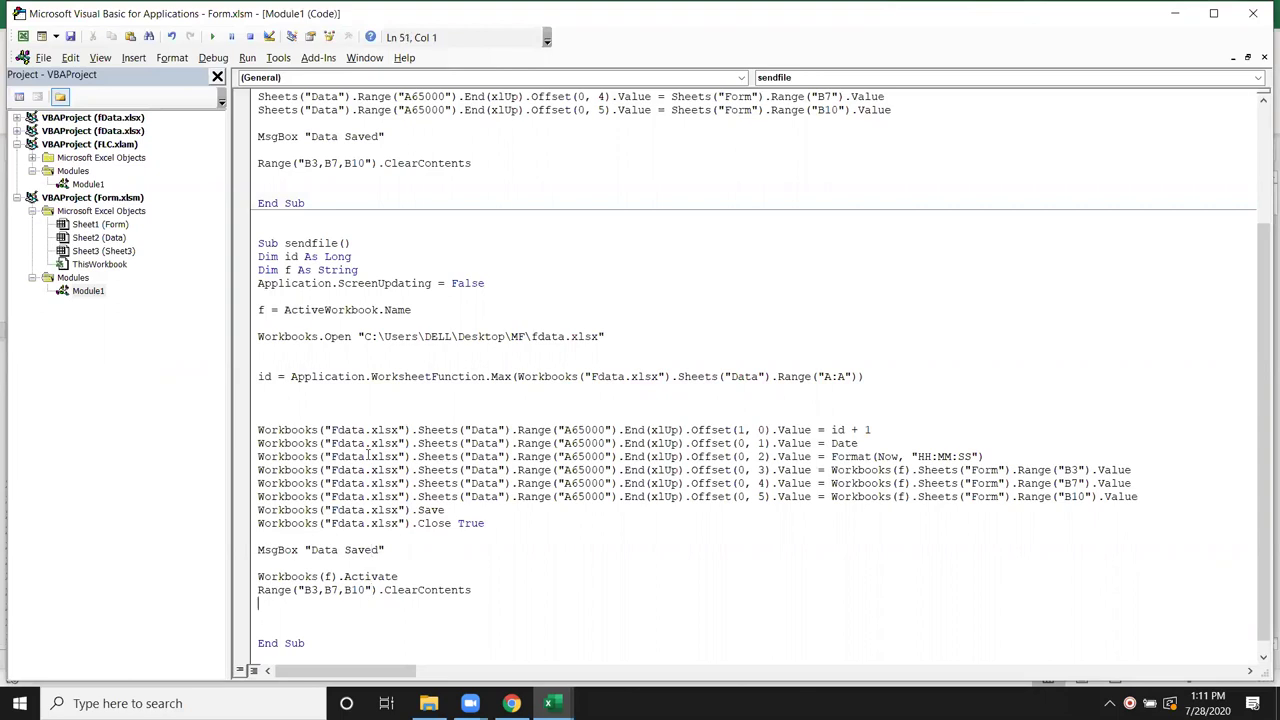
key("Page_Up")
key("Down")
key("Down")
key("Down")
key("Down")
key("Down")
key("Down")
key("Down")
key("Down")
key("Down")
key("Down")
key("Down")
key("Down")
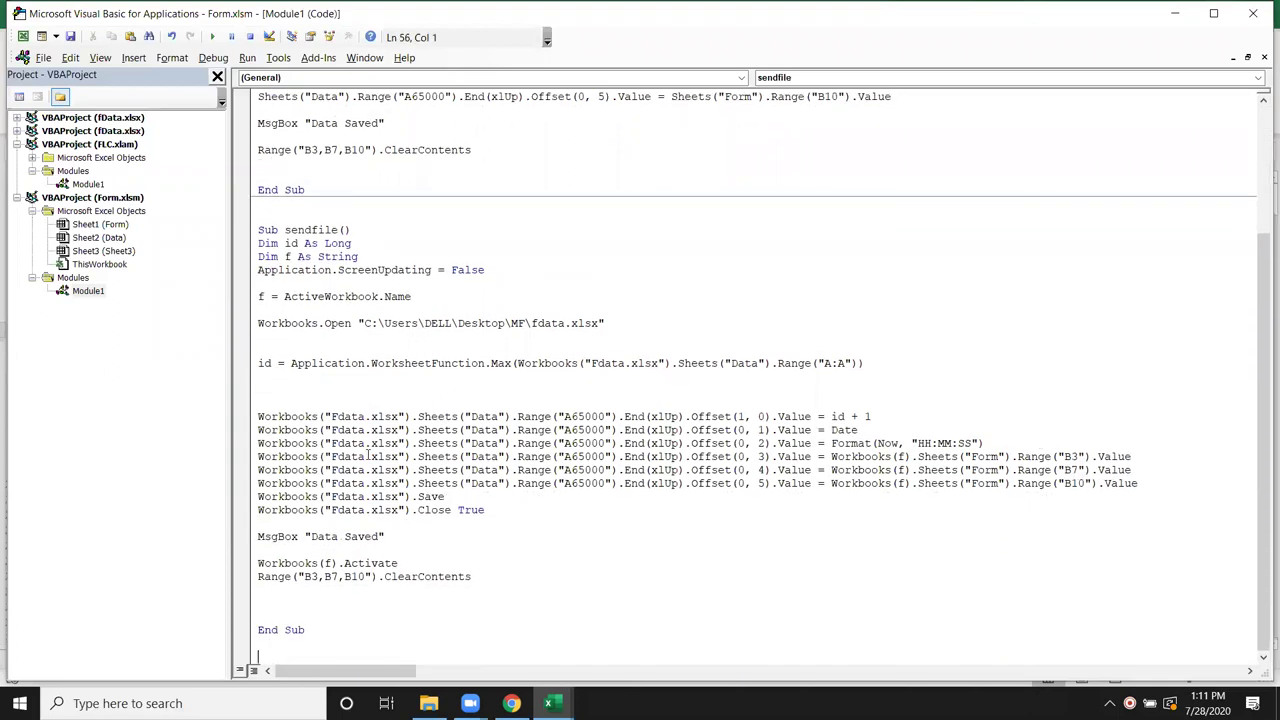
key("Up")
key("Up")
key("Up")
key("Up")
key("Up")
key("Up")
key("Up")
key("Up")
key("Up")
key("Up")
key("super+d")
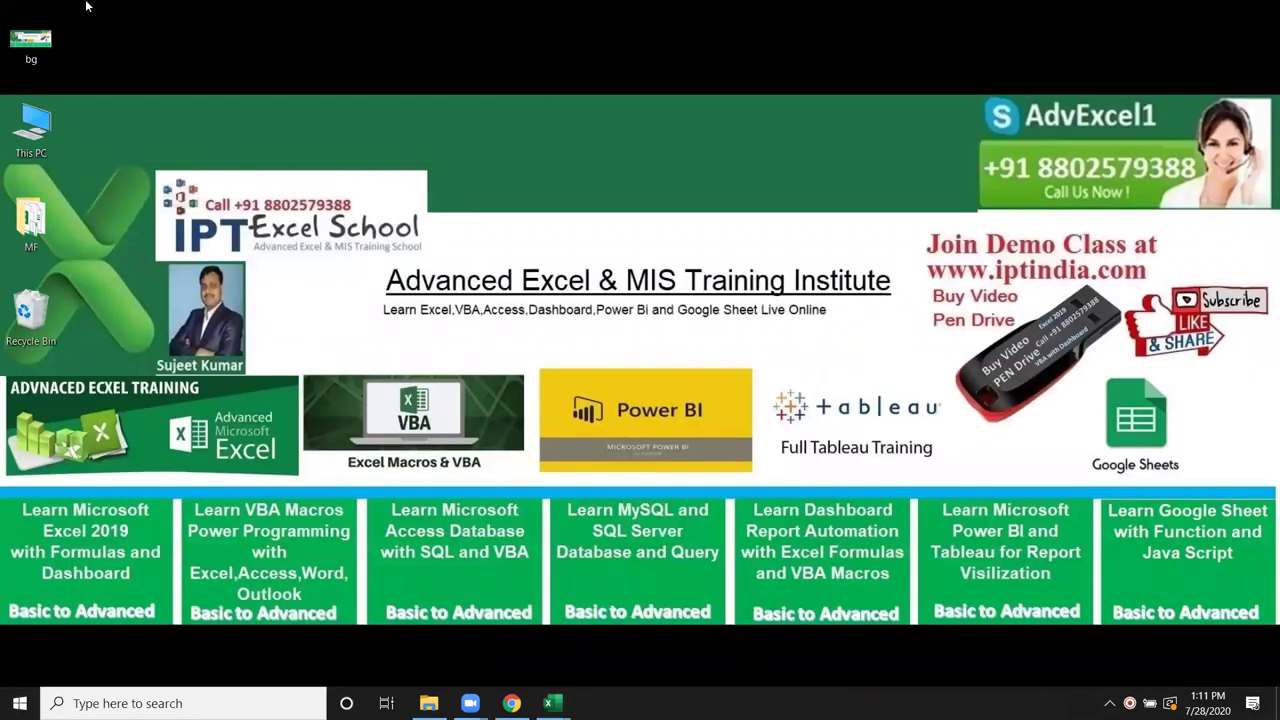